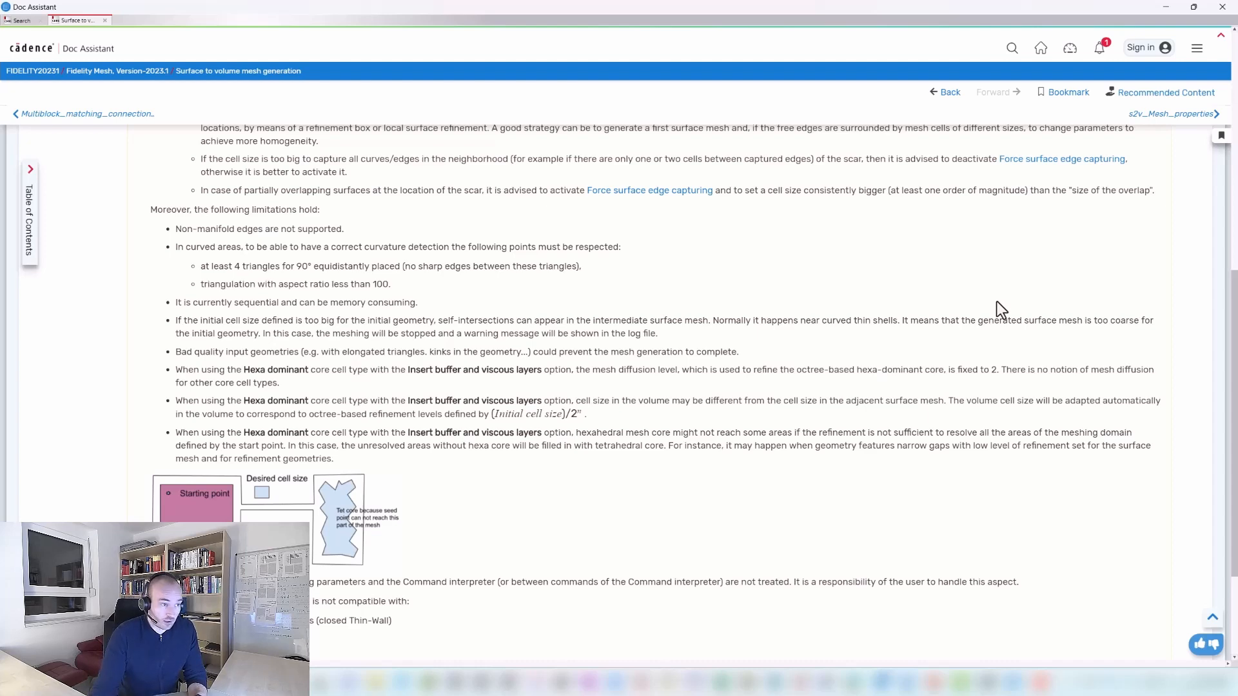
Switch from Doc Assistant to Fidelity and highlight individual blade groups of the impeller, ending with Impeller 16.
click(1165, 6)
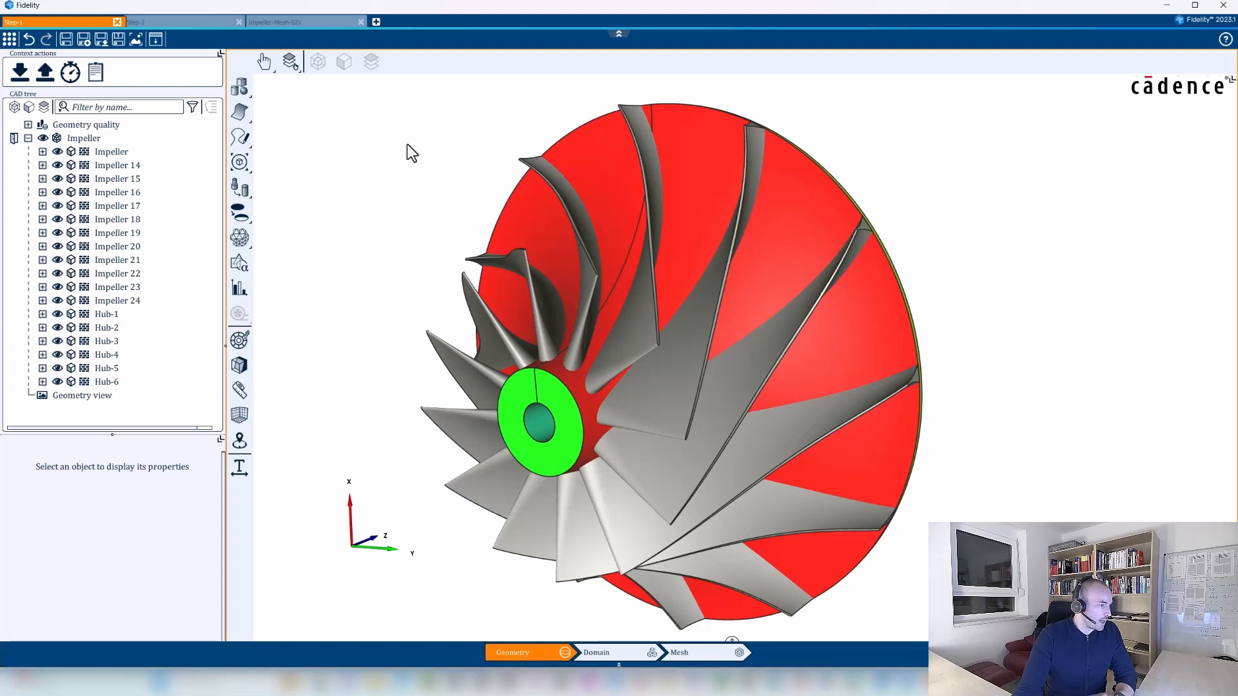
click(111, 152)
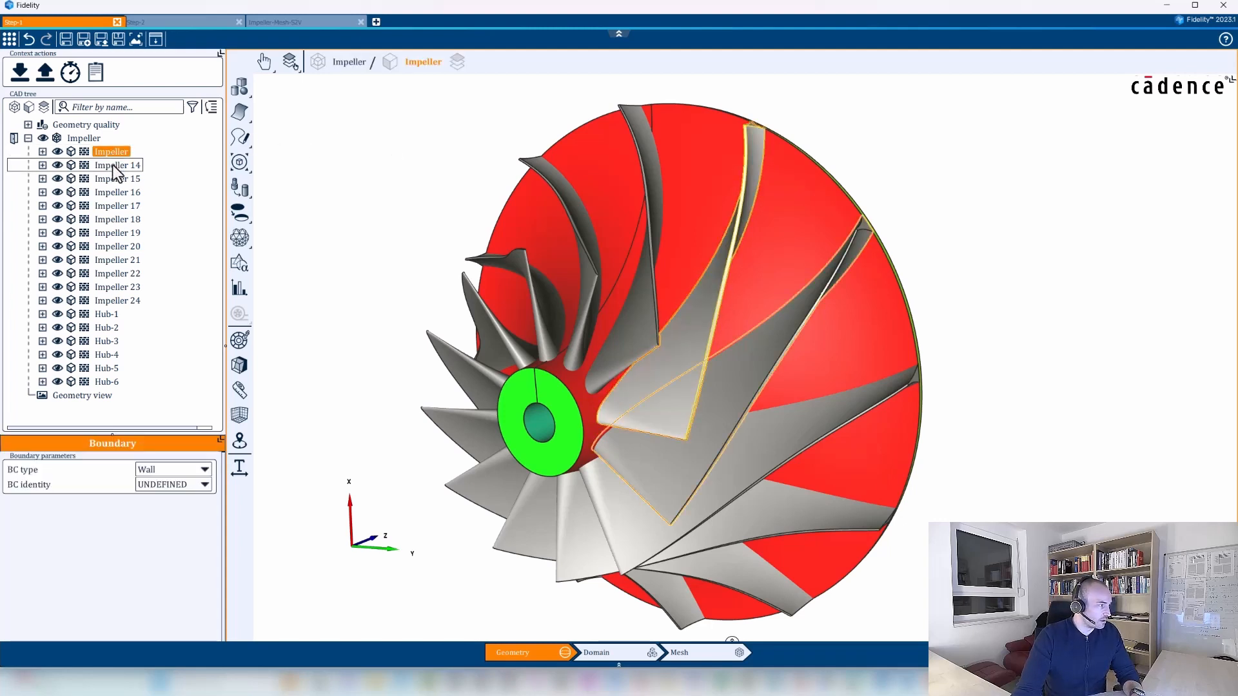
click(114, 166)
key(Escape)
click(106, 192)
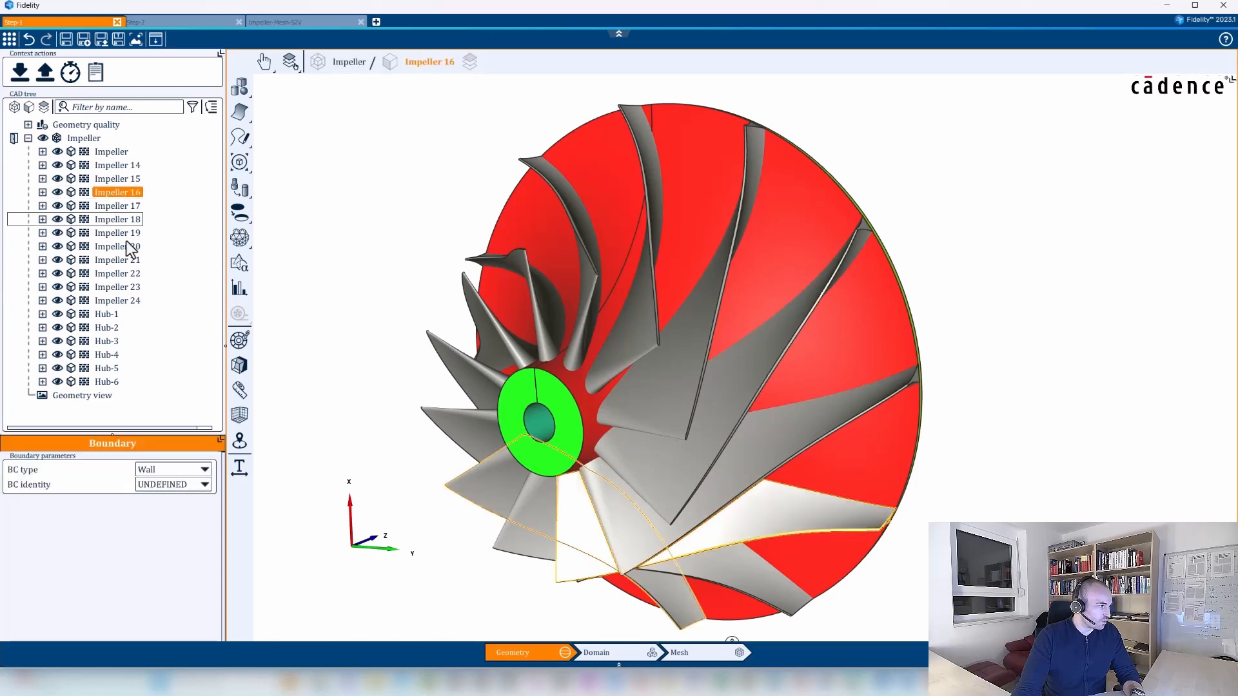
Highlight the hub groups Hub-2 and Hub-3 and examine where they lie on the impeller from the side and front.
click(106, 327)
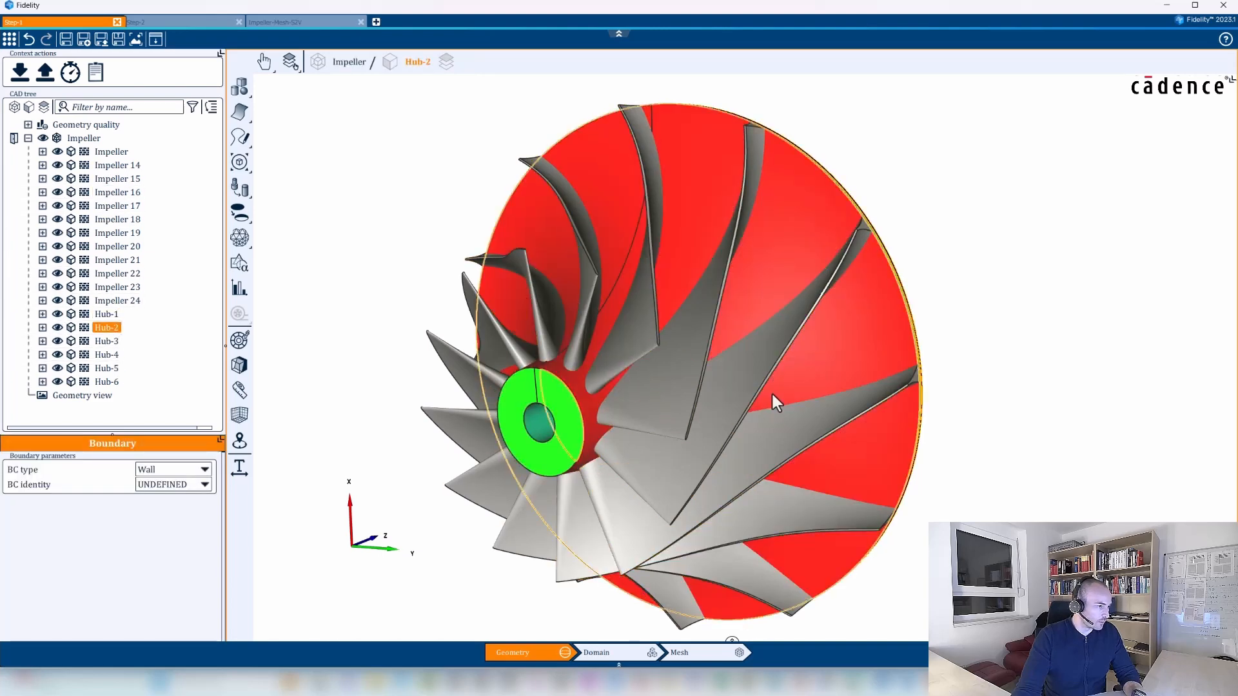
middle_drag(771, 398, 372, 363)
mouse_move(922, 425)
middle_down()
mouse_move(547, 415)
mouse_move(951, 430)
middle_up()
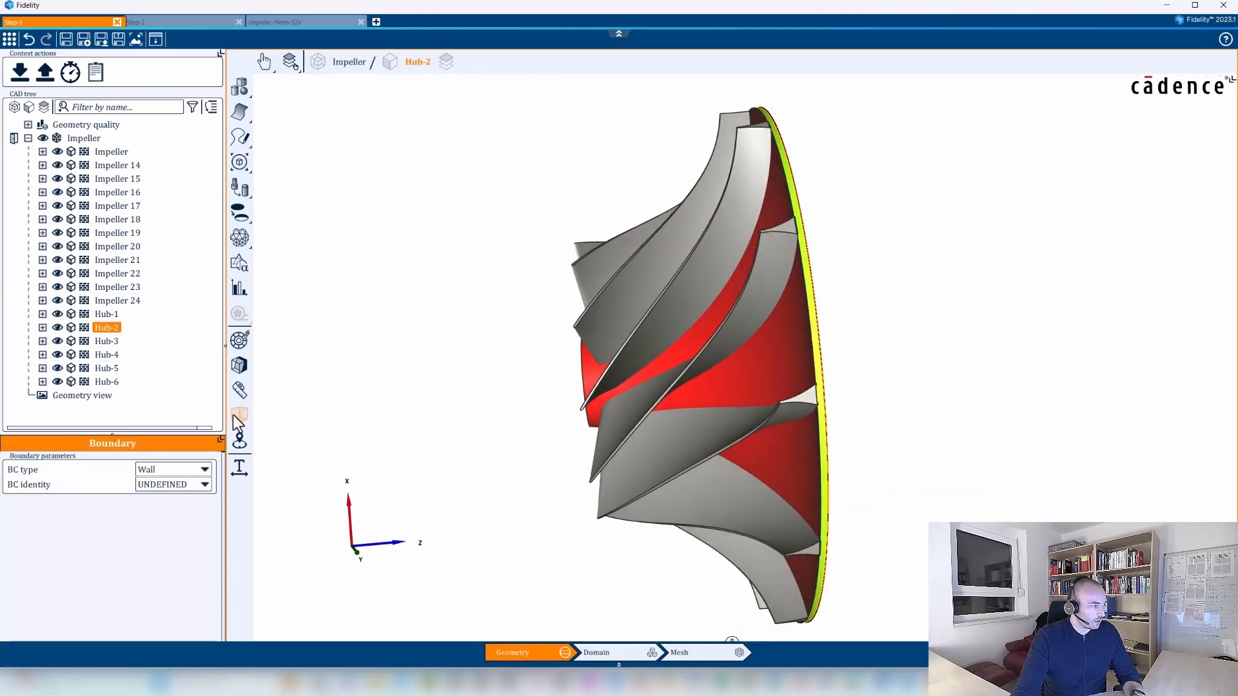
click(104, 341)
middle_drag(1017, 395, 732, 387)
middle_drag(543, 381, 549, 250)
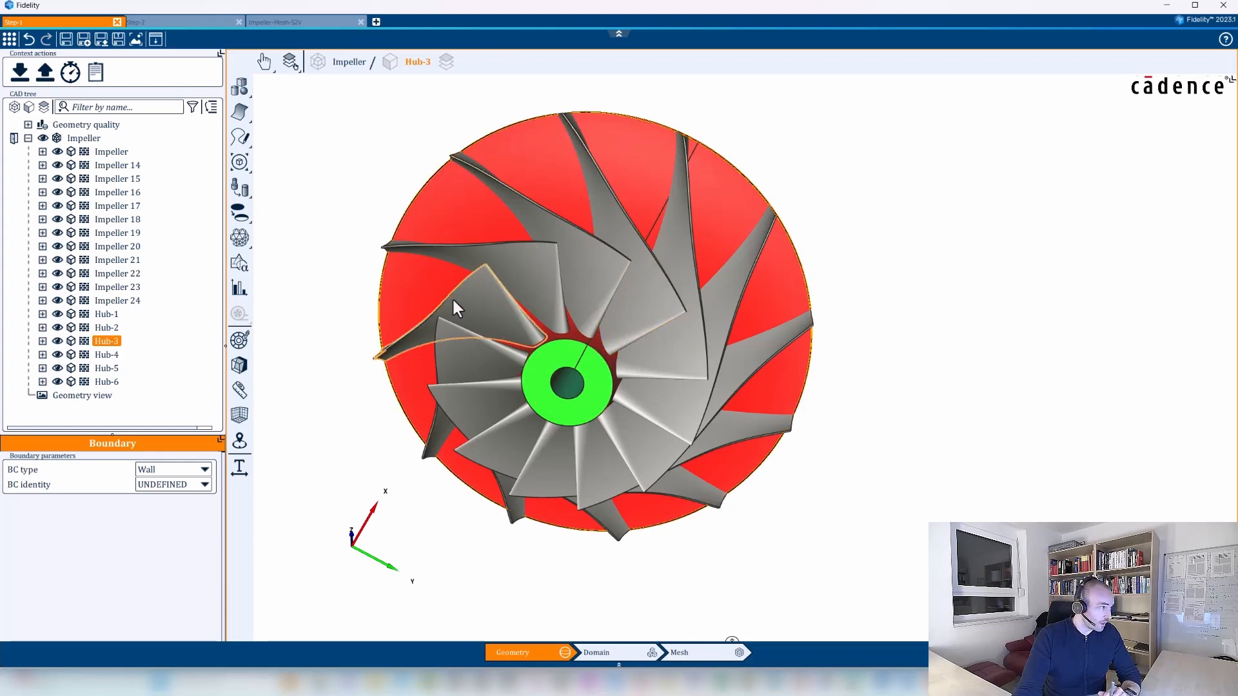
Open the rendering options of the whole Impeller body and turn on its wireframe visibility.
click(82, 138)
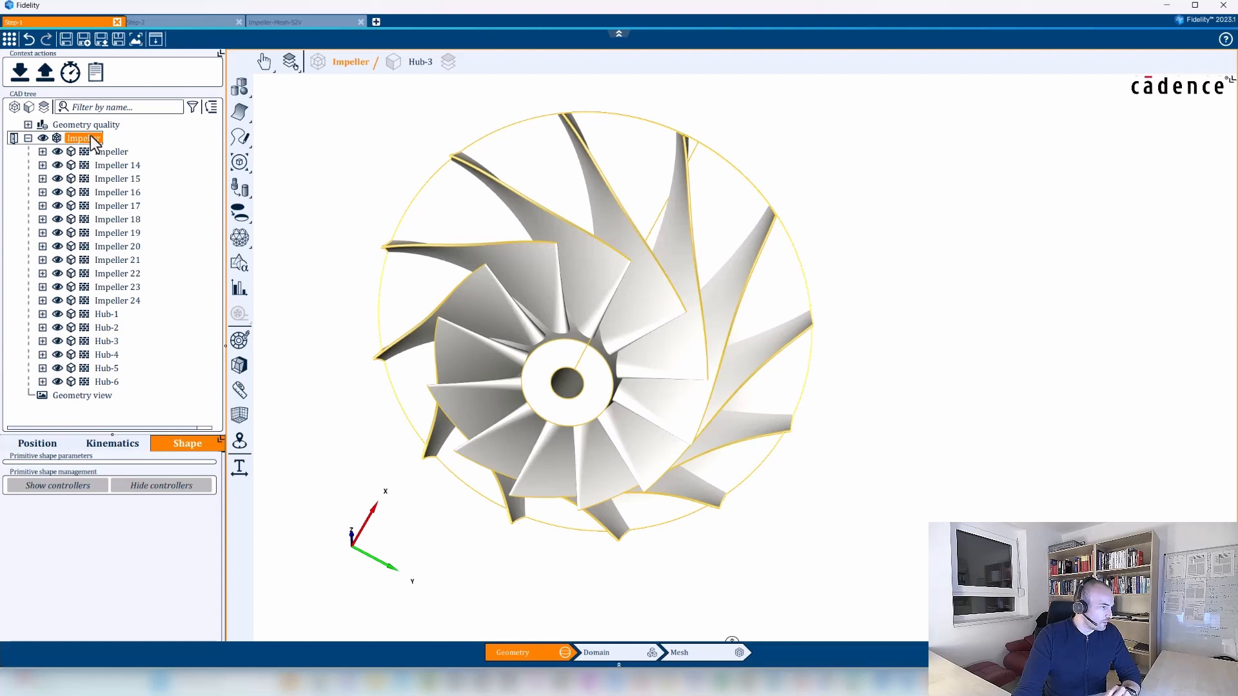
right_click(93, 141)
click(148, 281)
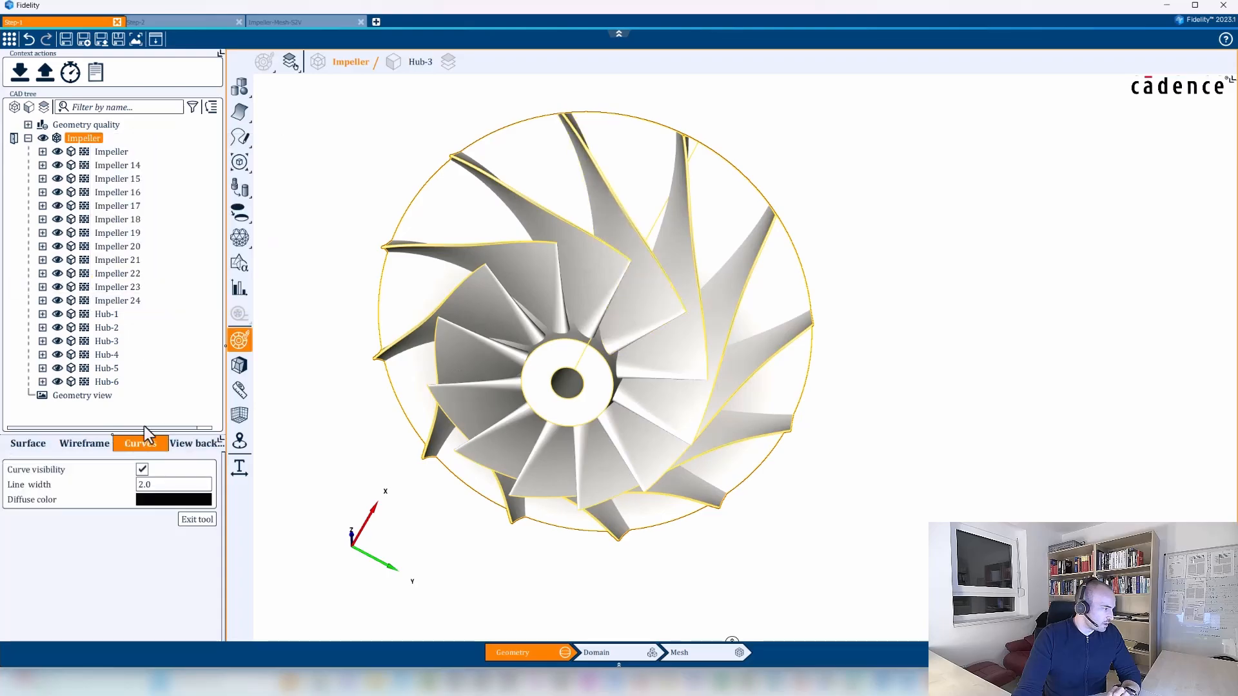
click(100, 442)
click(142, 469)
Examine the surface triangulation up close along the intersection between a blade root and the hub.
middle_drag(841, 508, 752, 362)
scroll(753, 361, up, 6)
middle_drag(519, 345, 490, 328)
scroll(490, 327, up, 3)
middle_drag(505, 510, 699, 454)
scroll(532, 334, up, 5)
scroll(616, 352, up, 3)
scroll(615, 353, up, 3)
middle_drag(621, 418, 610, 435)
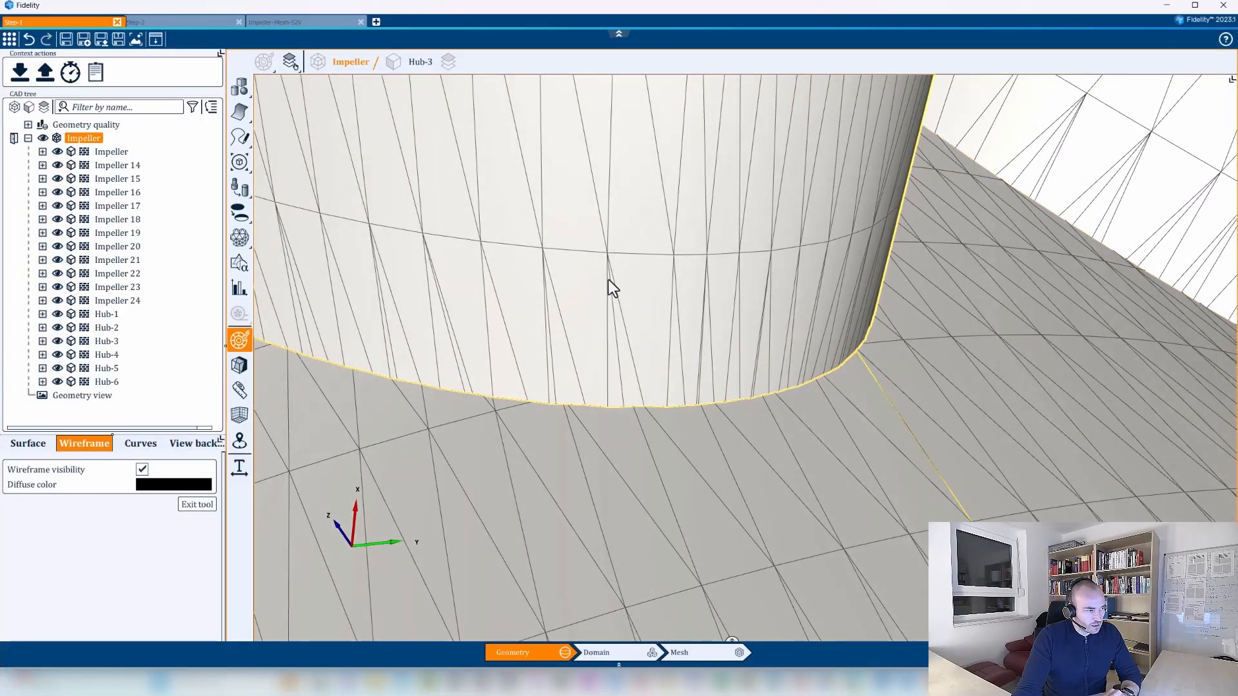
middle_drag(609, 279, 605, 227)
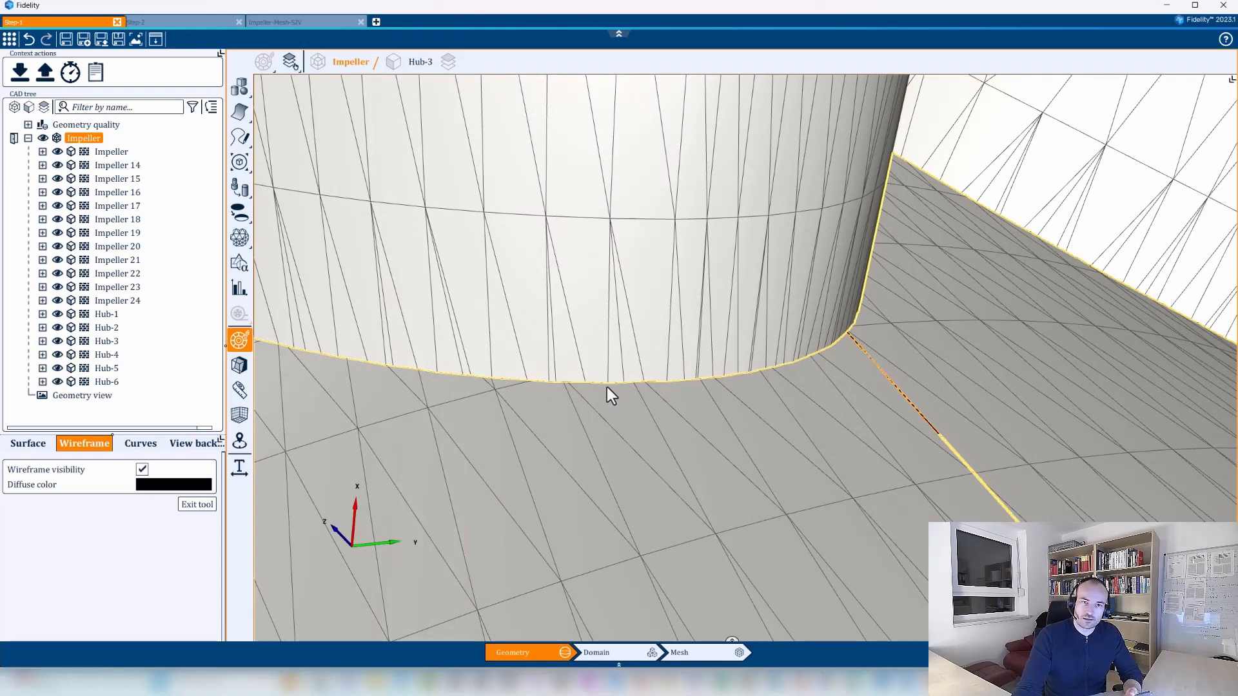
scroll(607, 386, down, 3)
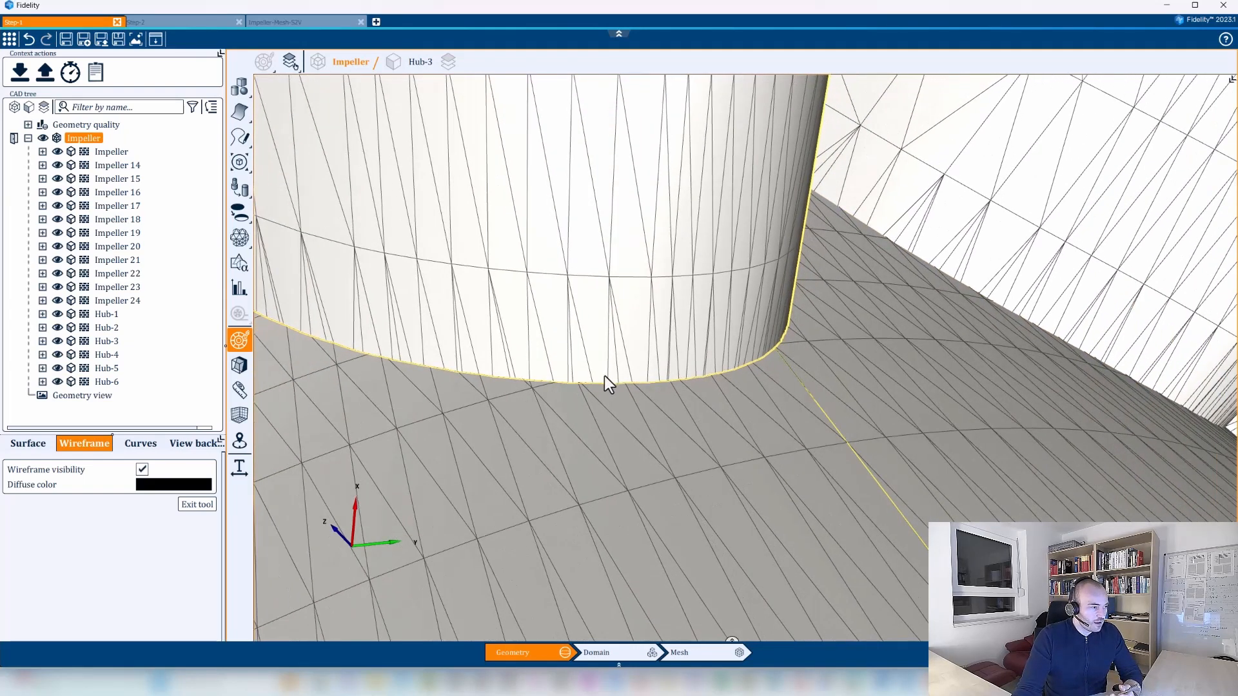
scroll(604, 400, down, 5)
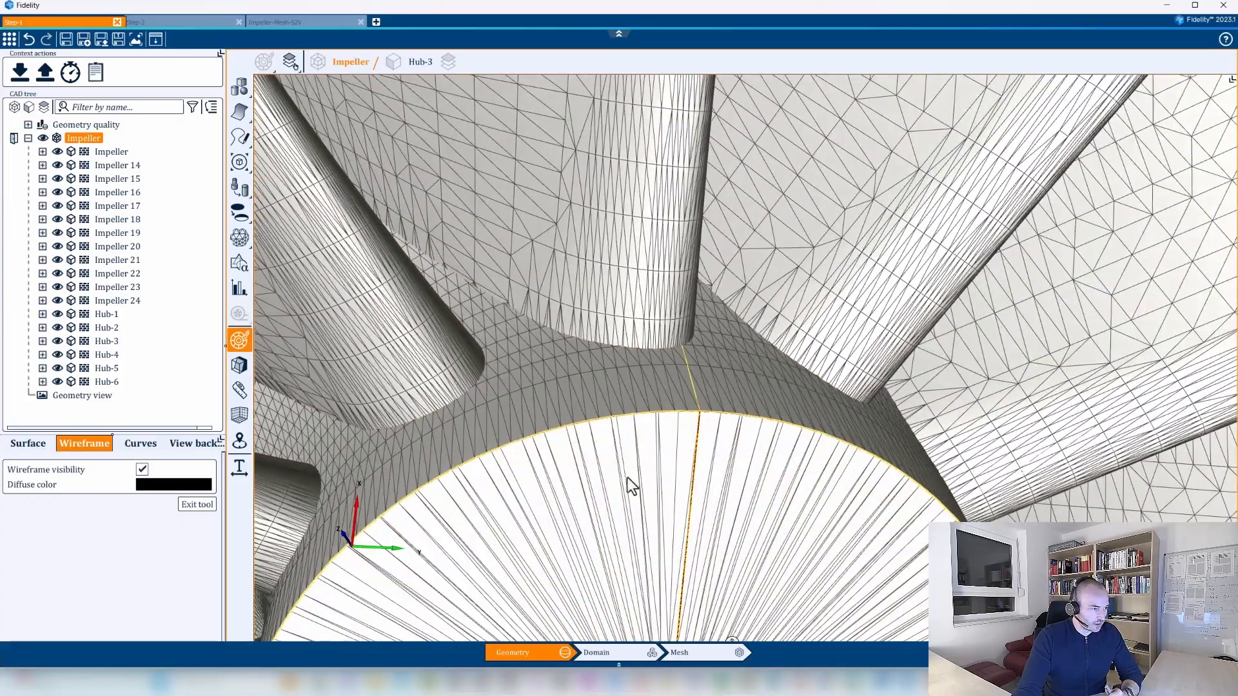
Hide the hub's flat front face, revolution_lateral_1 of Hub-4, to expose the interior.
click(623, 454)
right_click(623, 454)
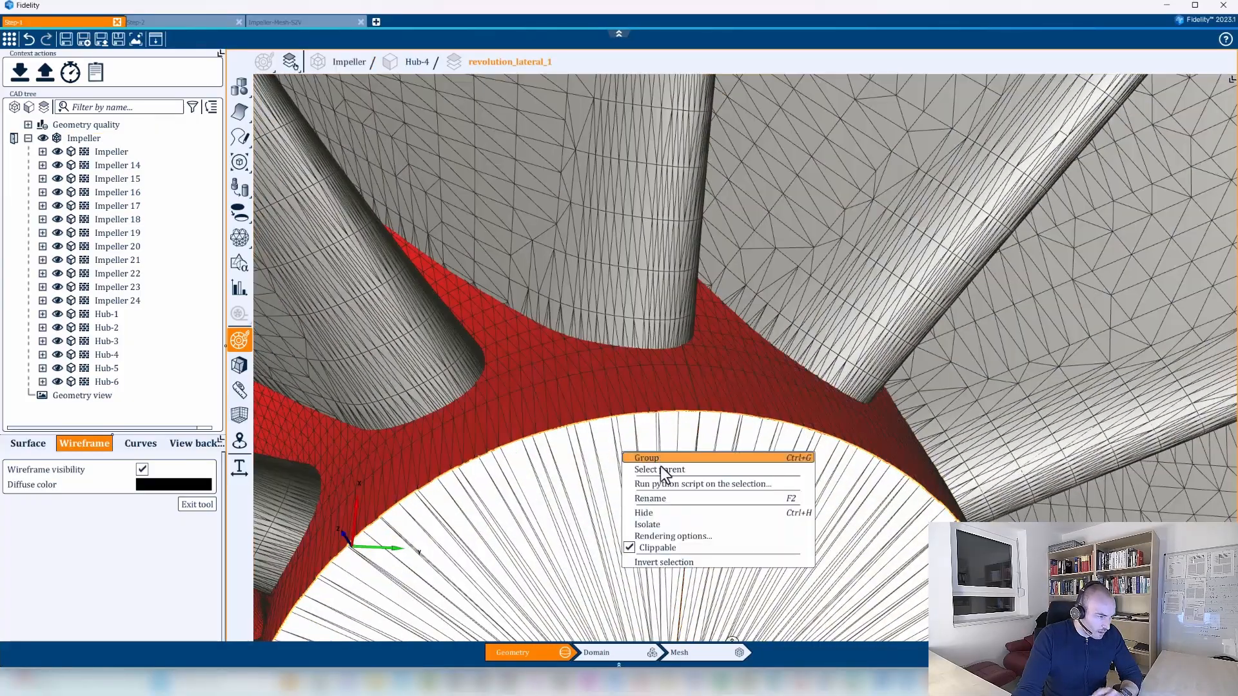
click(655, 512)
Inspect the hub interior and the blade roots around the hub surface, comparing the meshes at their intersections.
middle_drag(678, 513, 671, 339)
scroll(647, 363, up, 2)
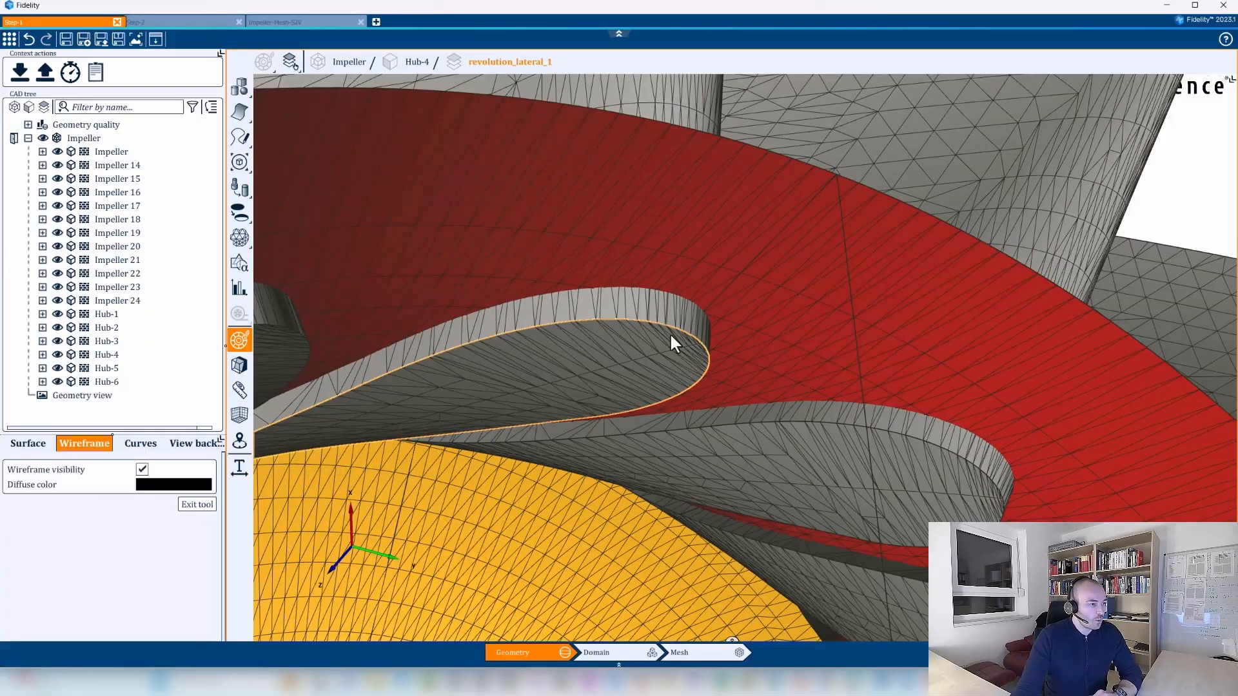
scroll(683, 296, down, 4)
middle_drag(684, 285, 724, 438)
scroll(592, 298, up, 4)
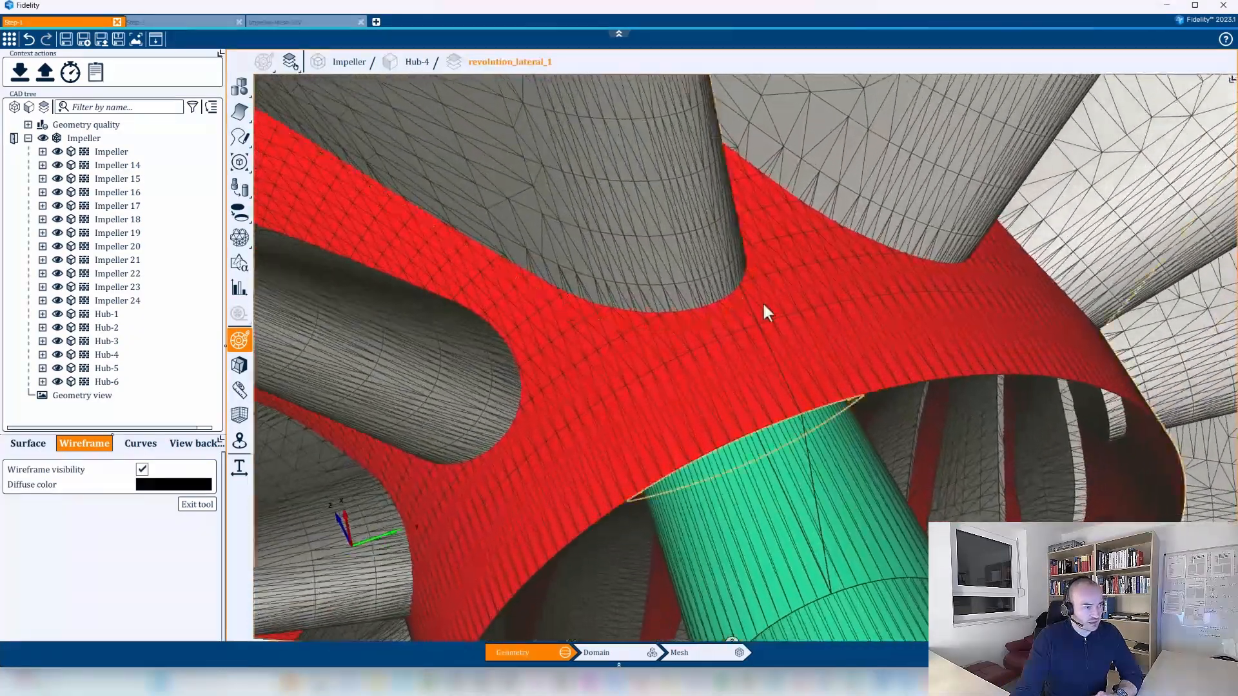
scroll(741, 300, down, 5)
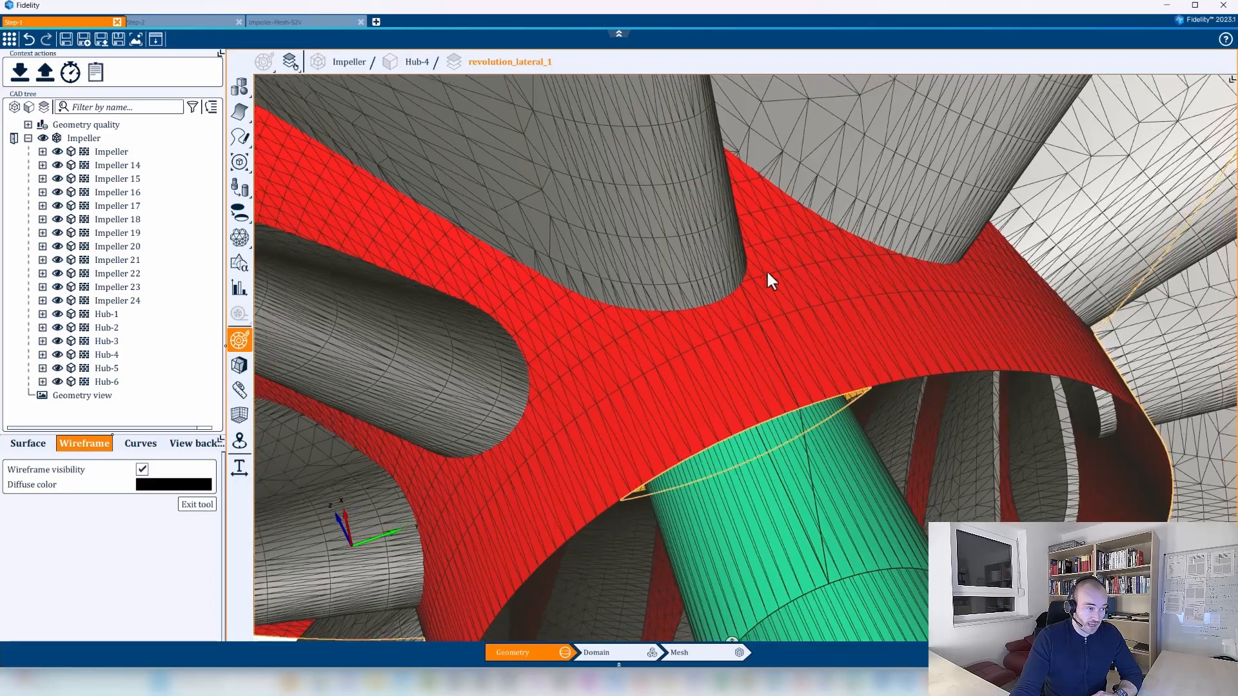
middle_drag(822, 263, 892, 516)
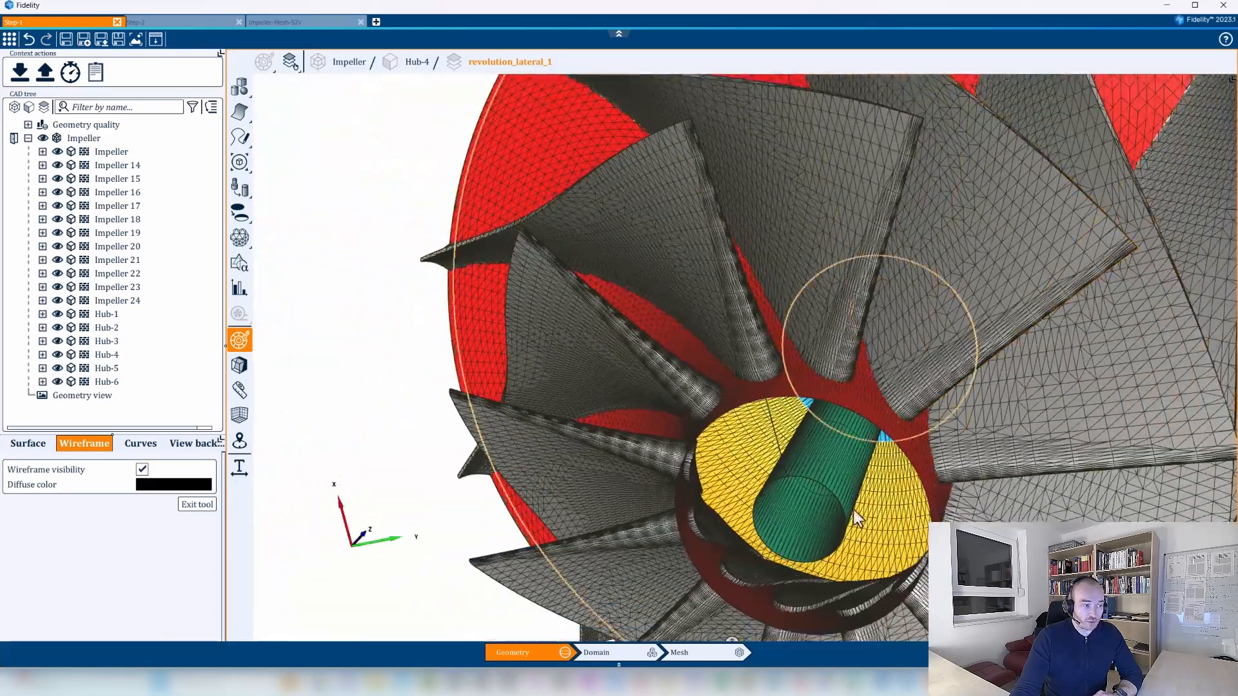
scroll(865, 395, down, 5)
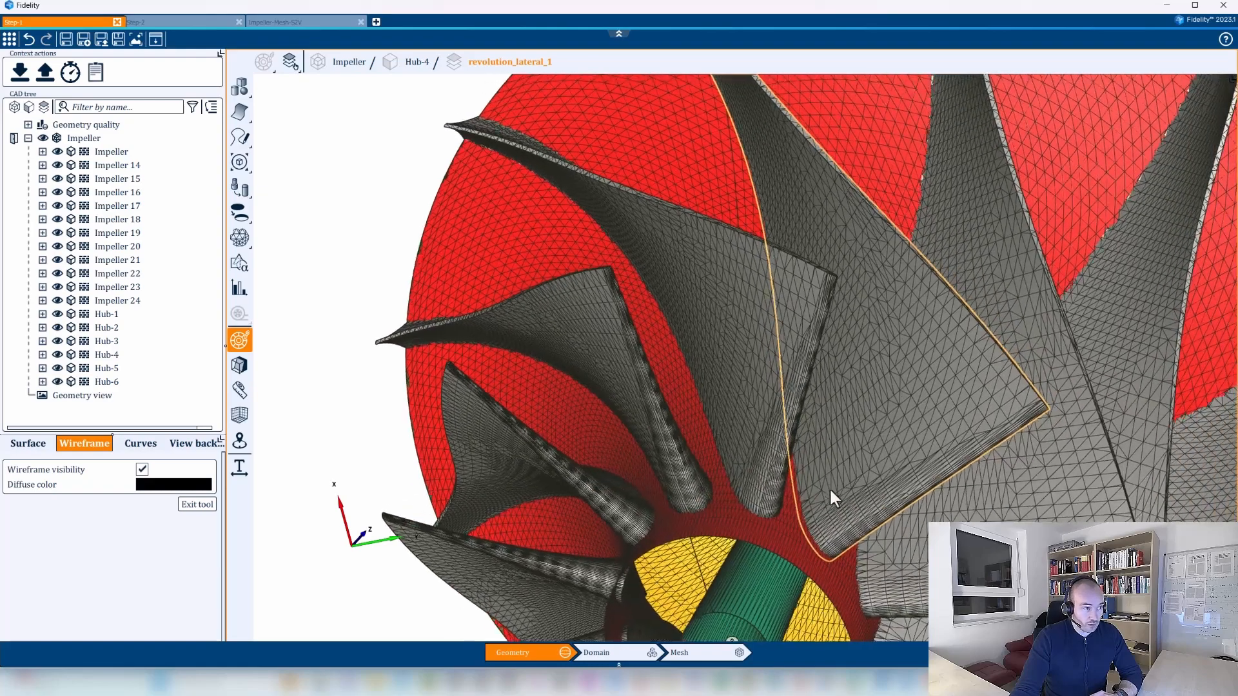
middle_drag(833, 456, 821, 478)
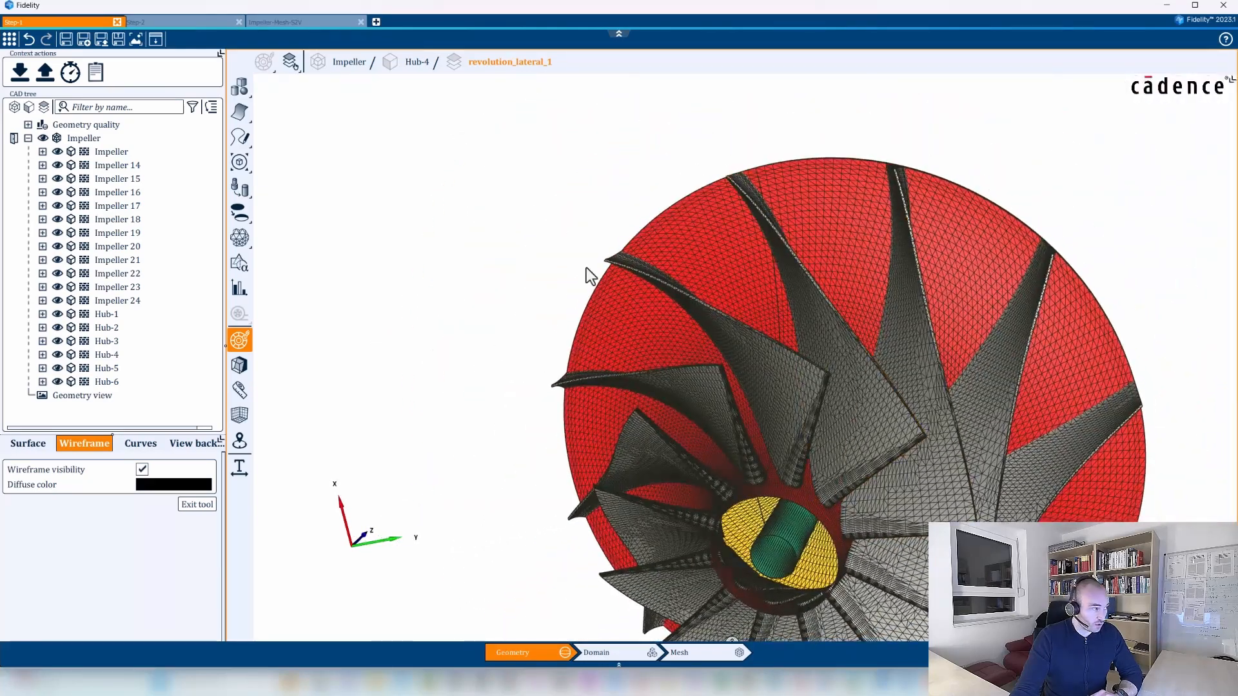
Switch to the Step-2 project and turn on wireframe visibility for its whole Impeller body.
click(165, 18)
middle_drag(630, 343, 619, 413)
scroll(619, 413, up, 3)
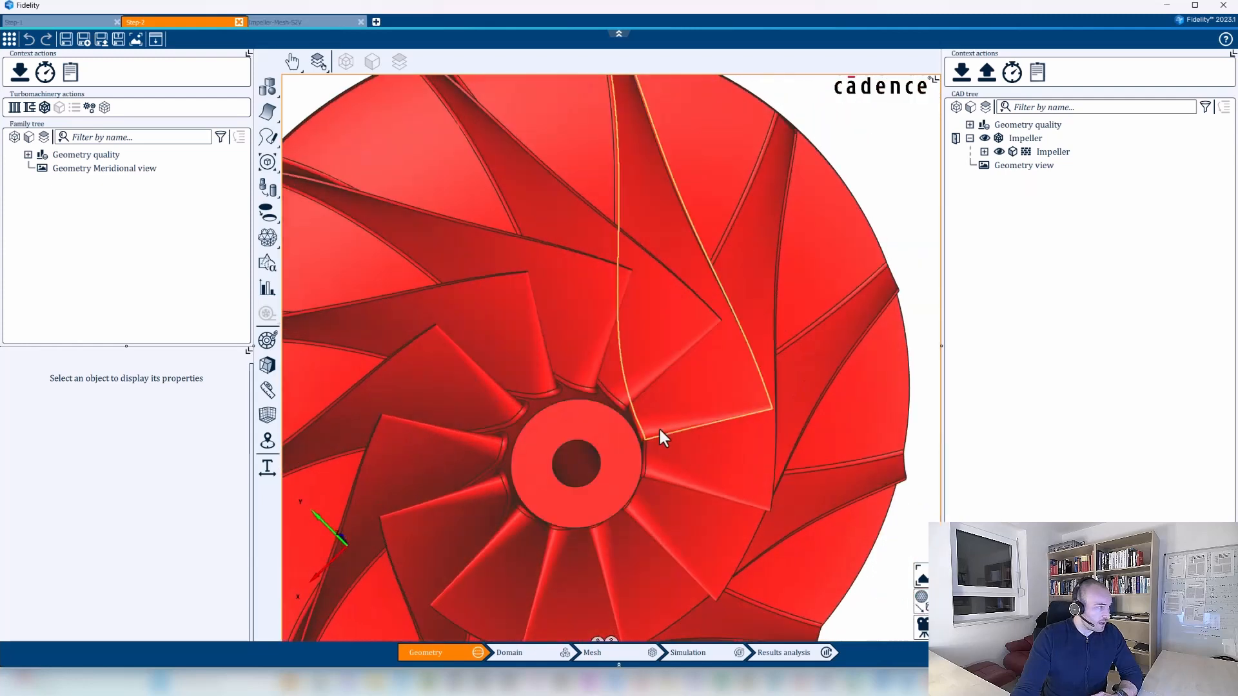
click(1034, 139)
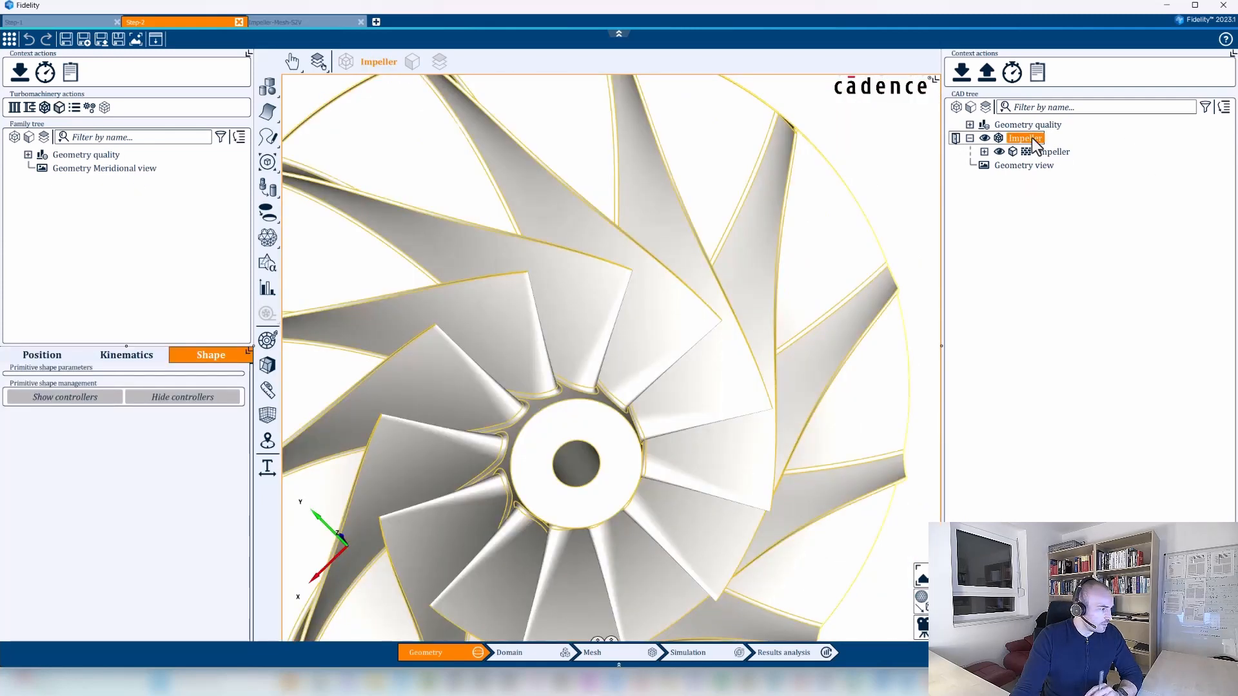
right_click(1035, 144)
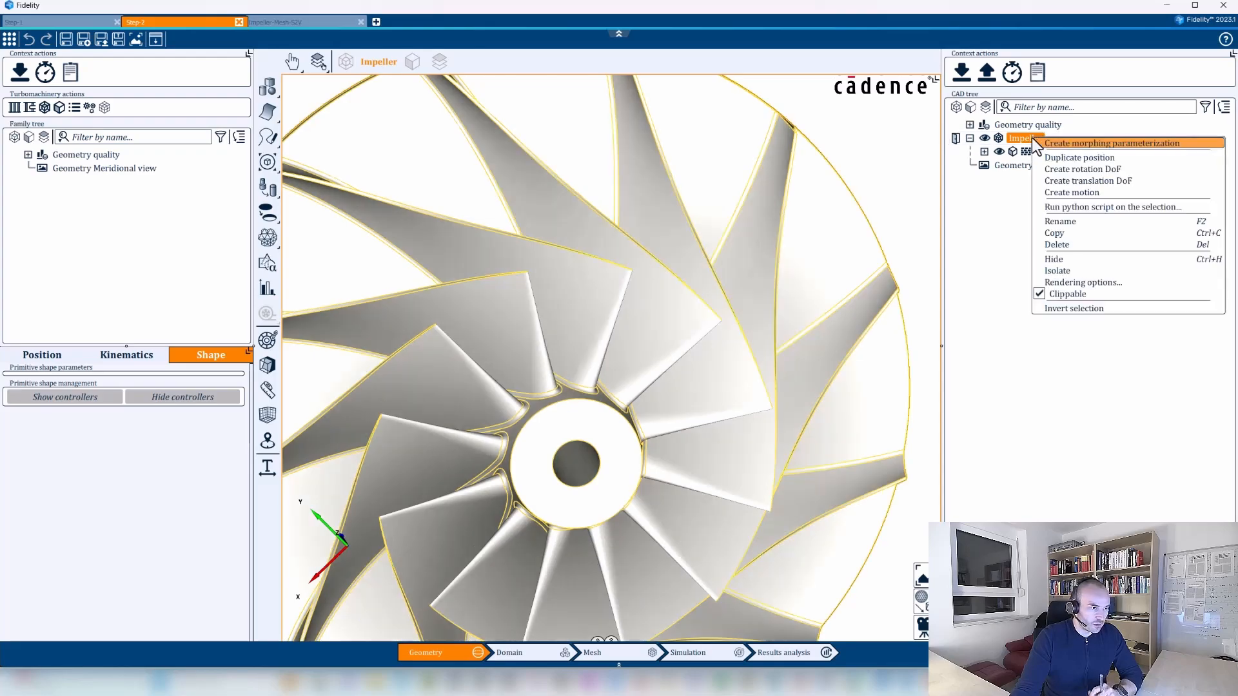
click(1060, 284)
click(142, 381)
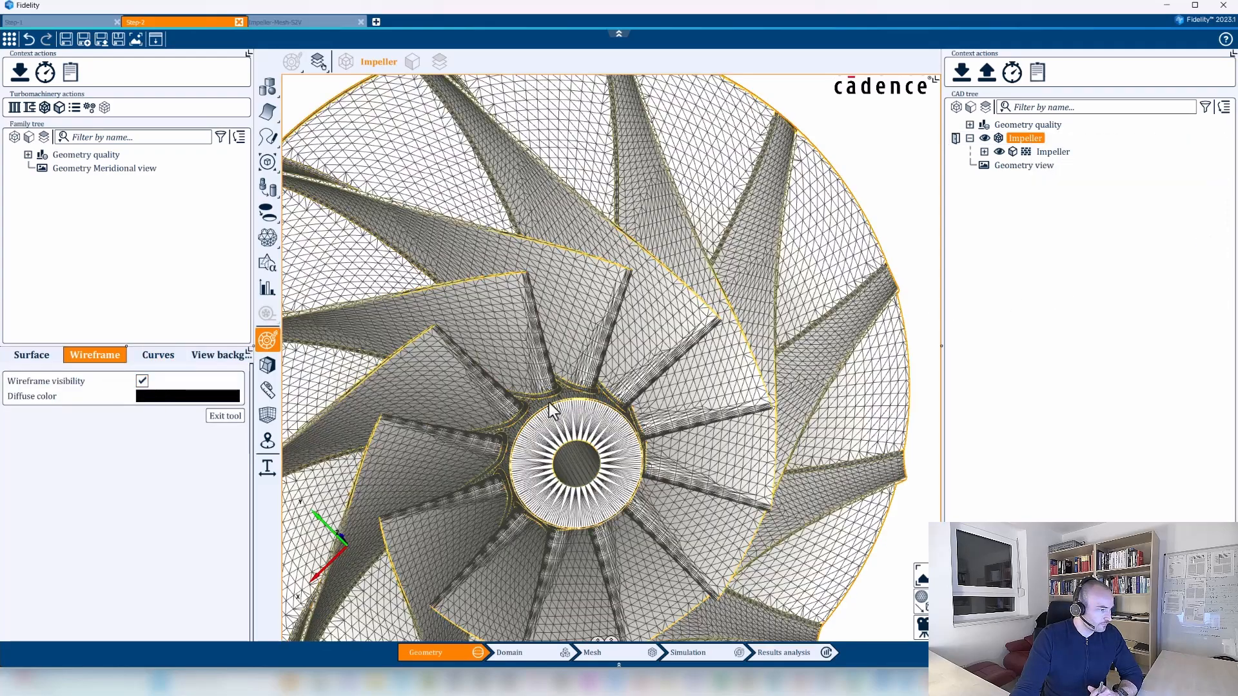
Examine the triangulation of the fillets between blades and hub, and turn the Step-2 impeller's wireframe off.
scroll(572, 413, up, 8)
scroll(618, 411, up, 5)
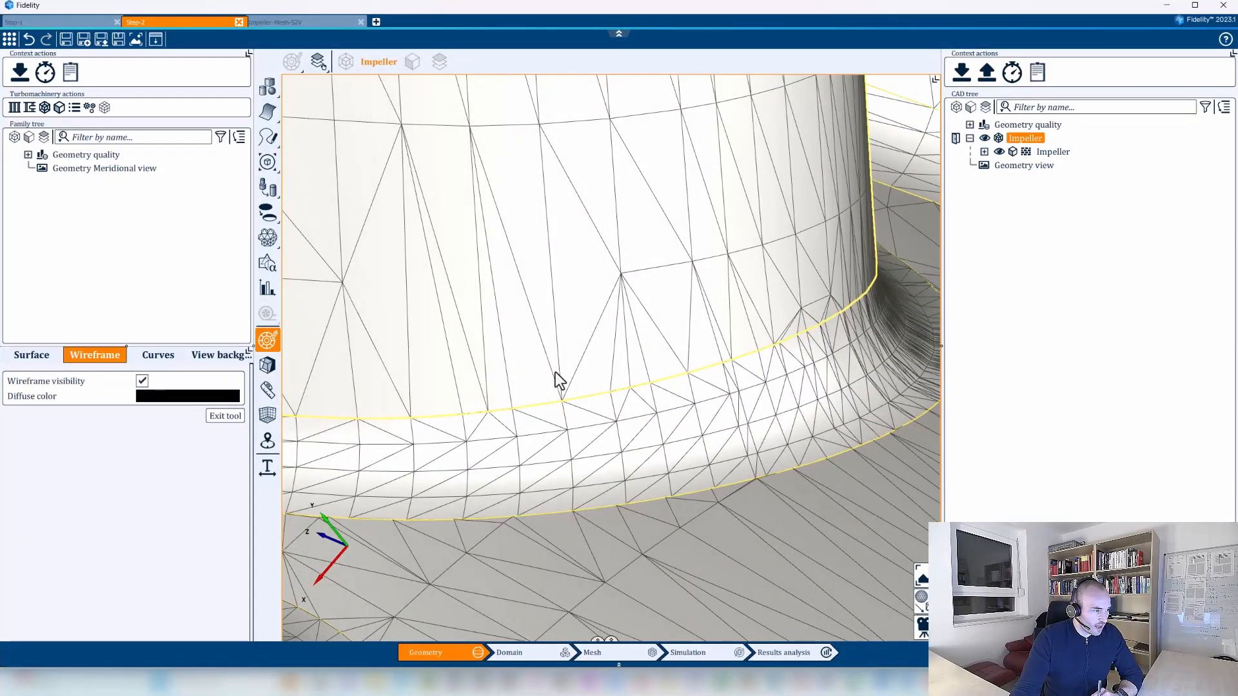
middle_drag(589, 428, 606, 385)
scroll(602, 307, down, 8)
middle_drag(602, 307, 808, 360)
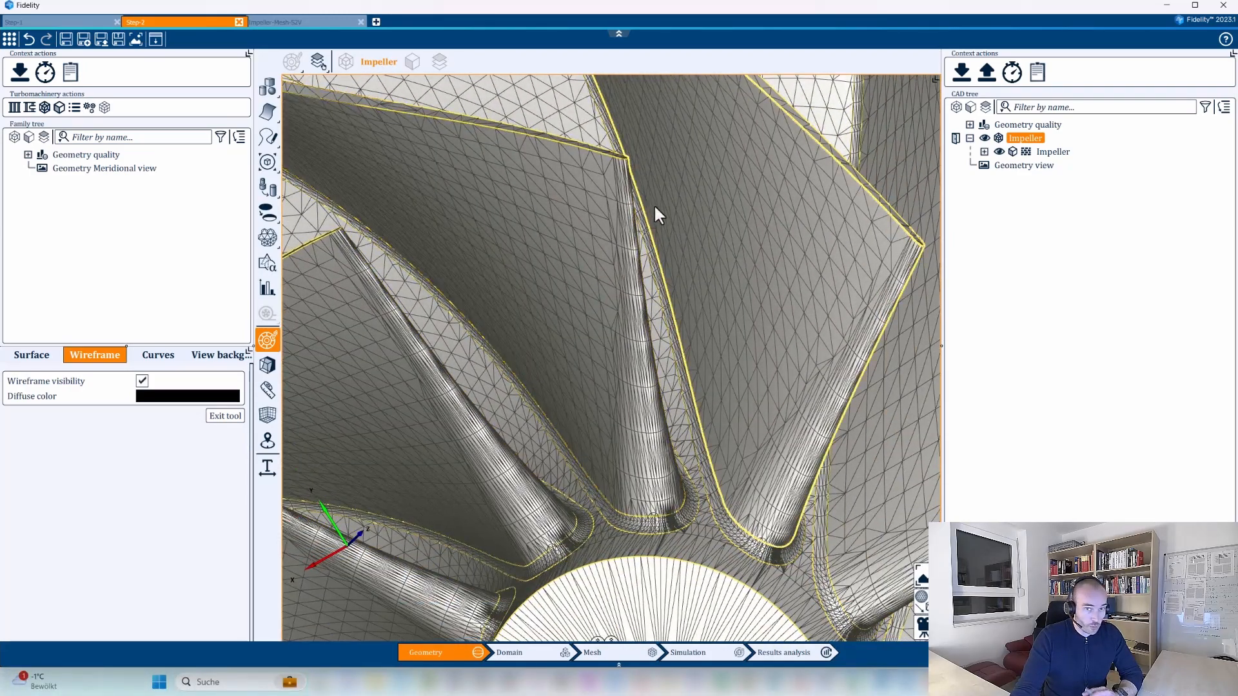
click(142, 381)
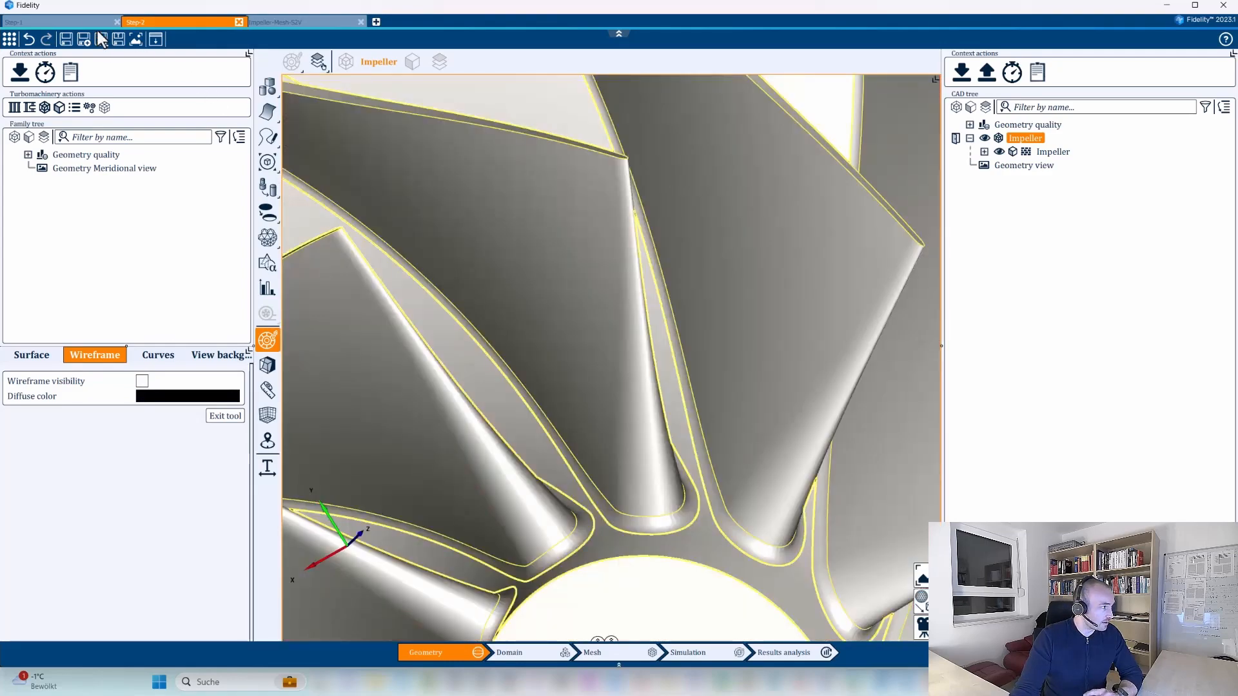
Return to the Step-1 project, turn off the Impeller body's wireframe visibility and exit the rendering options.
click(87, 22)
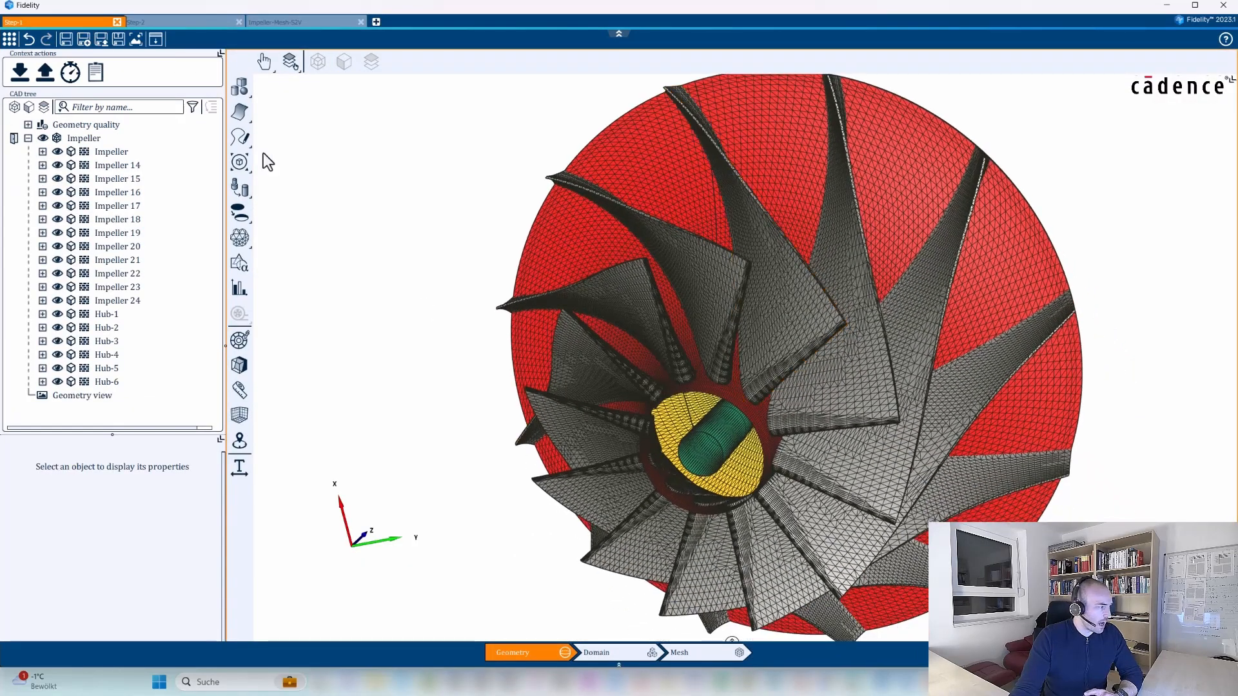
click(97, 142)
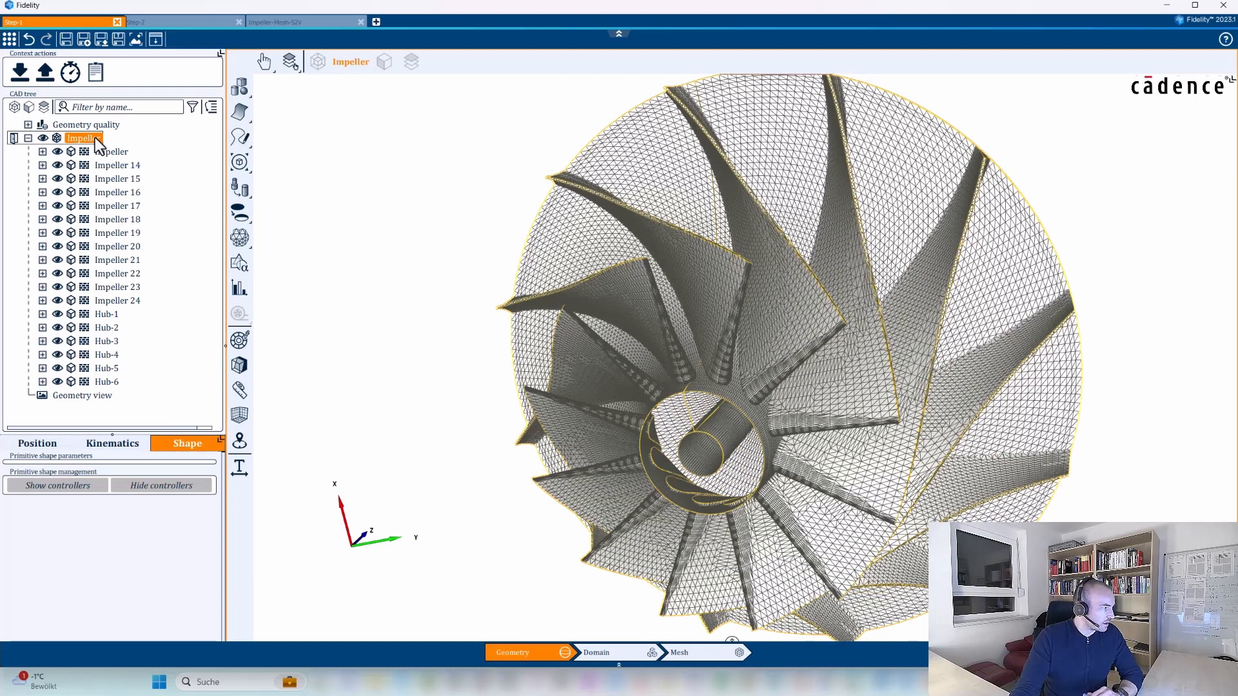
right_click(98, 144)
click(155, 281)
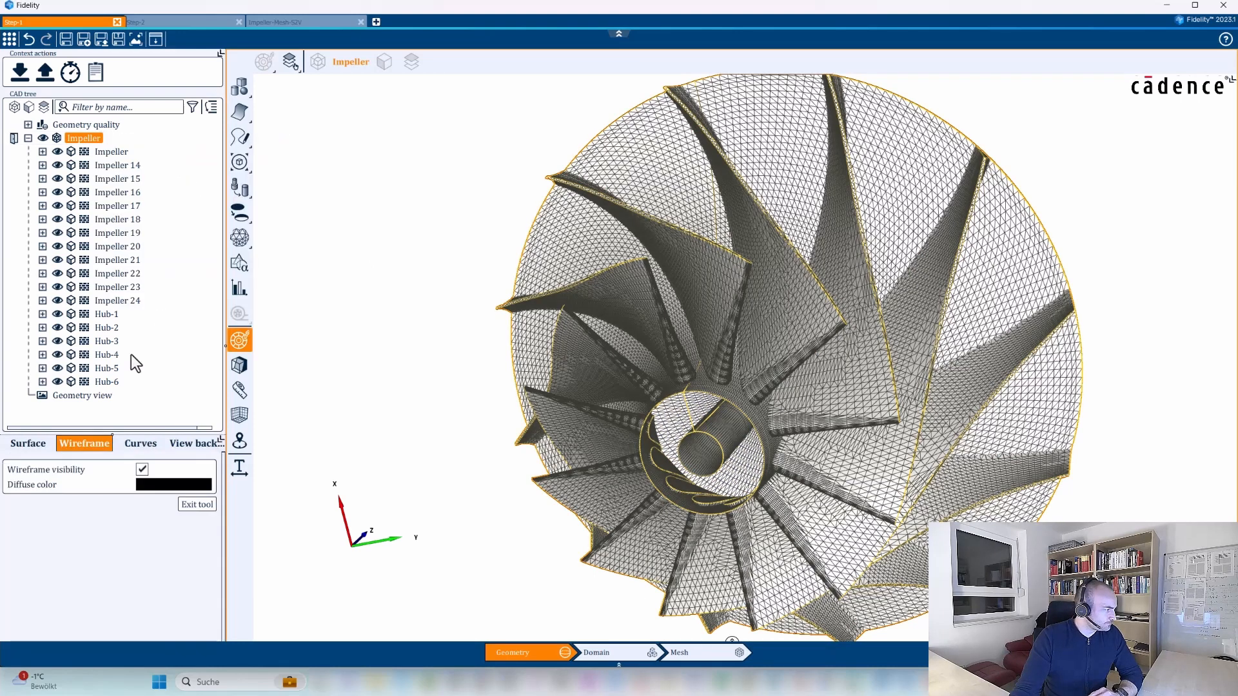
click(141, 470)
click(196, 504)
Restore the hidden hub face by toggling the Impeller body's visibility off and on, and clear the selection.
middle_drag(918, 376, 1054, 374)
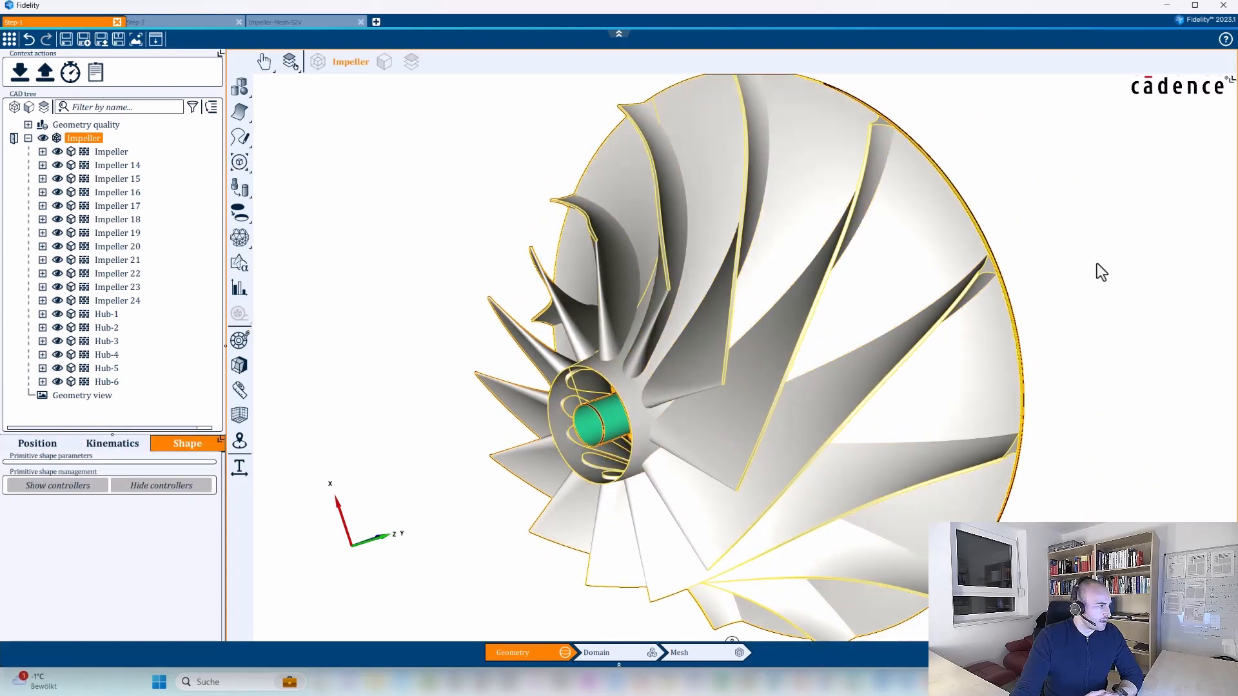
click(41, 141)
click(44, 141)
middle_drag(603, 493, 392, 273)
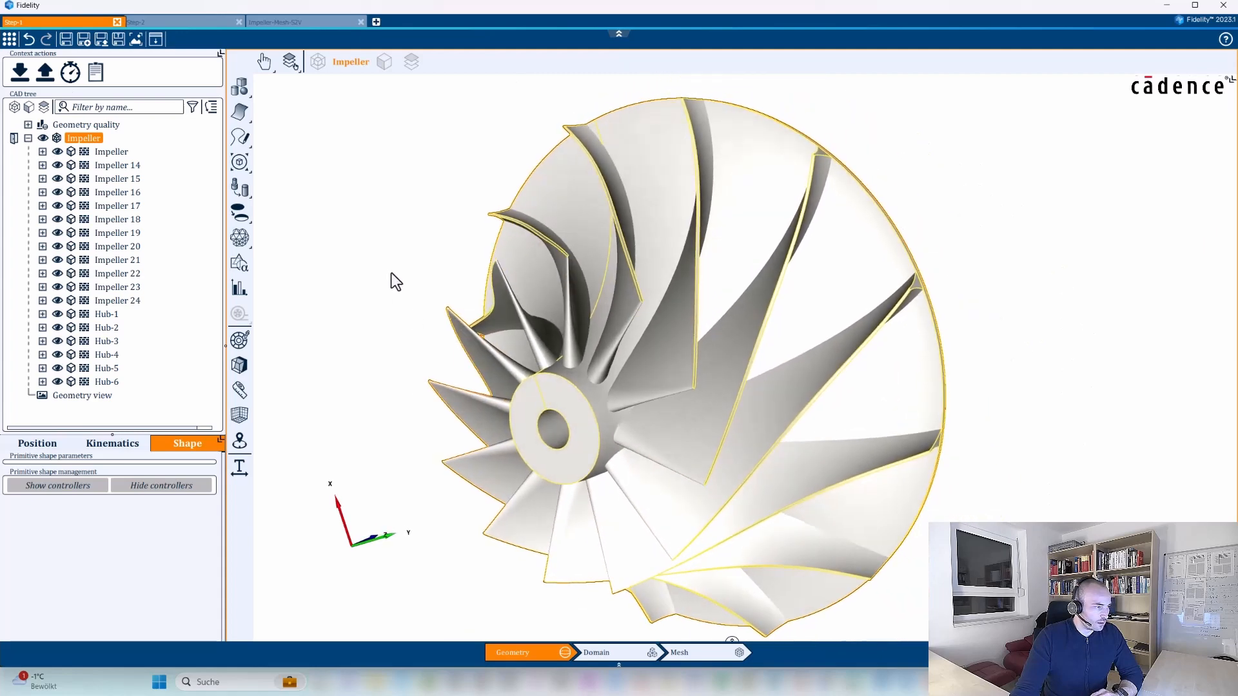
click(389, 272)
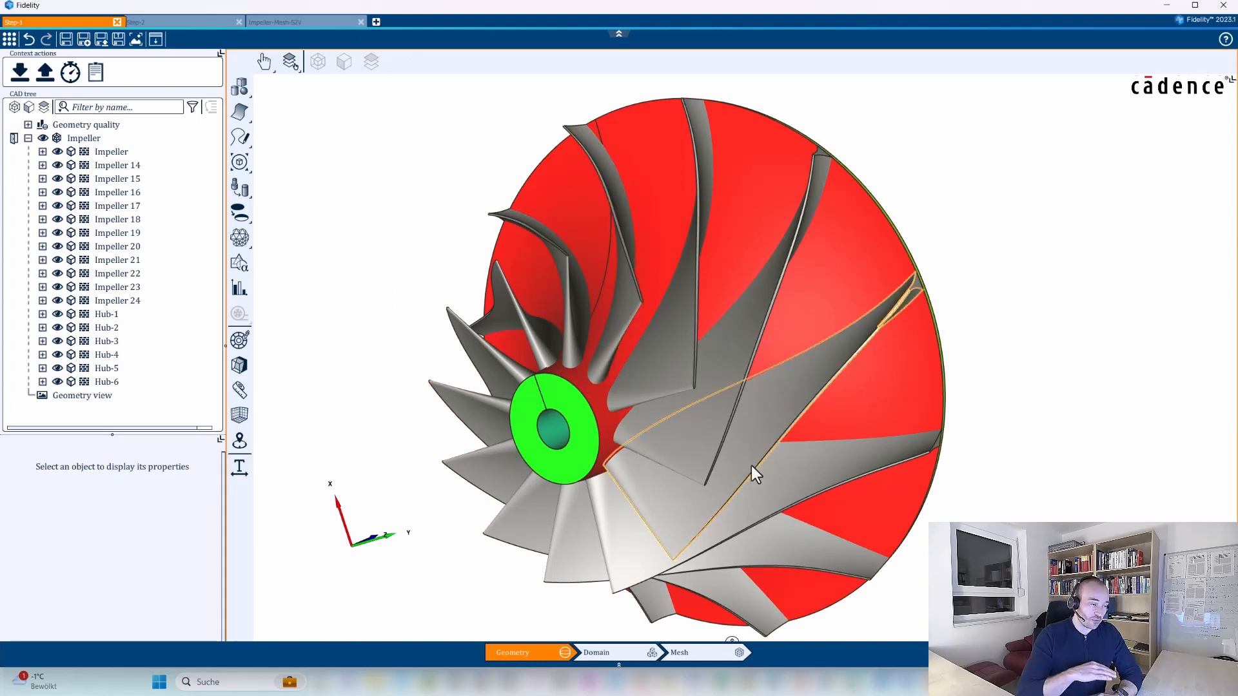
Hide the hub's flat front face again and look at the blade parts protruding inside the hub.
click(573, 393)
right_click(571, 392)
click(601, 453)
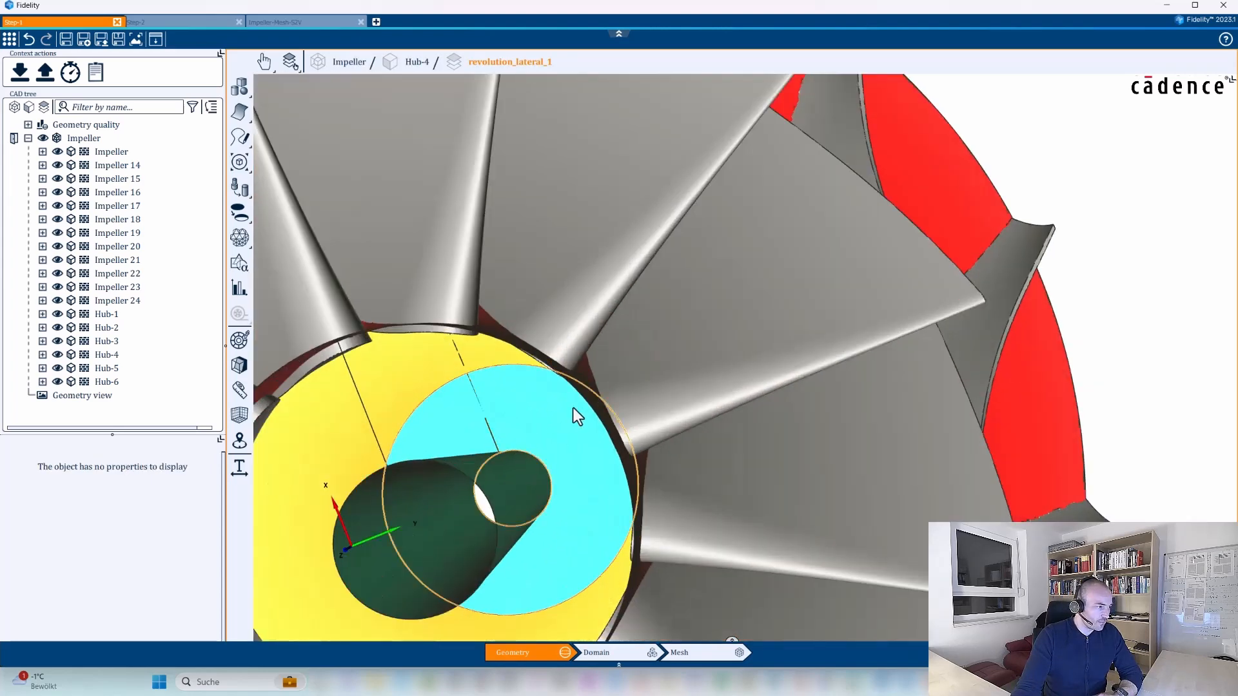
middle_drag(574, 407, 687, 431)
middle_drag(804, 233, 817, 229)
scroll(817, 229, down, 6)
middle_drag(902, 330, 784, 406)
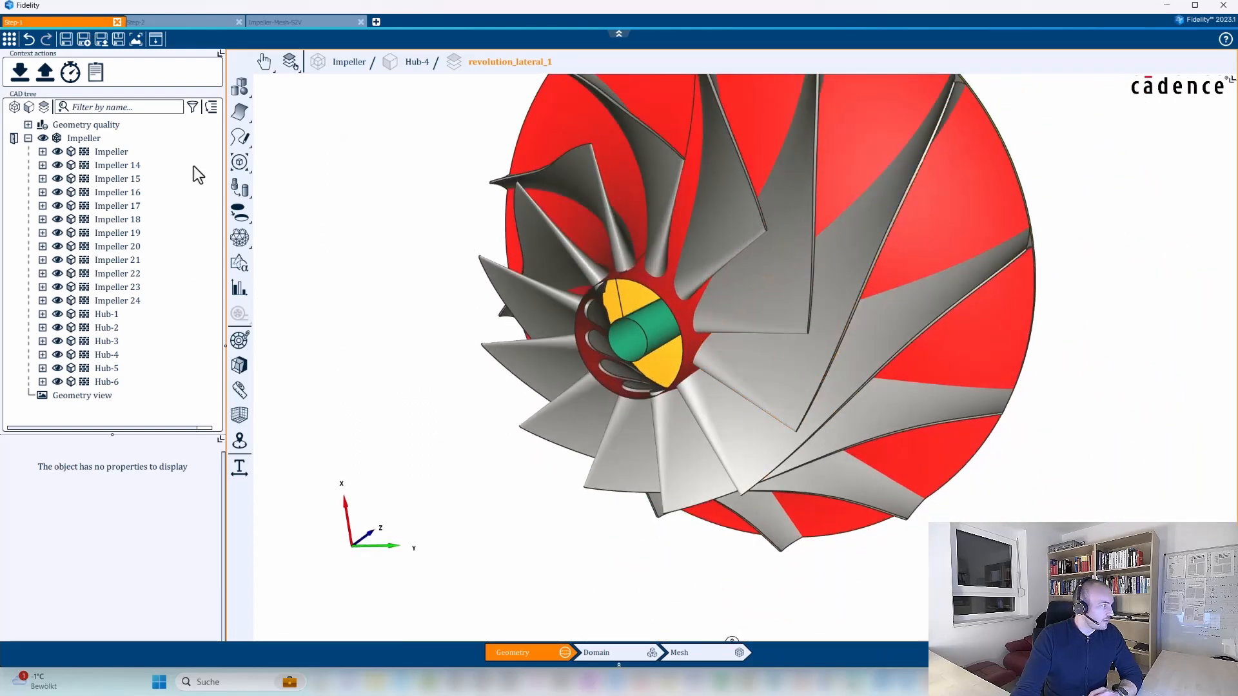
Show all impeller surfaces again by toggling the body's visibility, and view the complete impeller from an angle.
click(43, 139)
click(43, 140)
middle_drag(624, 265, 818, 338)
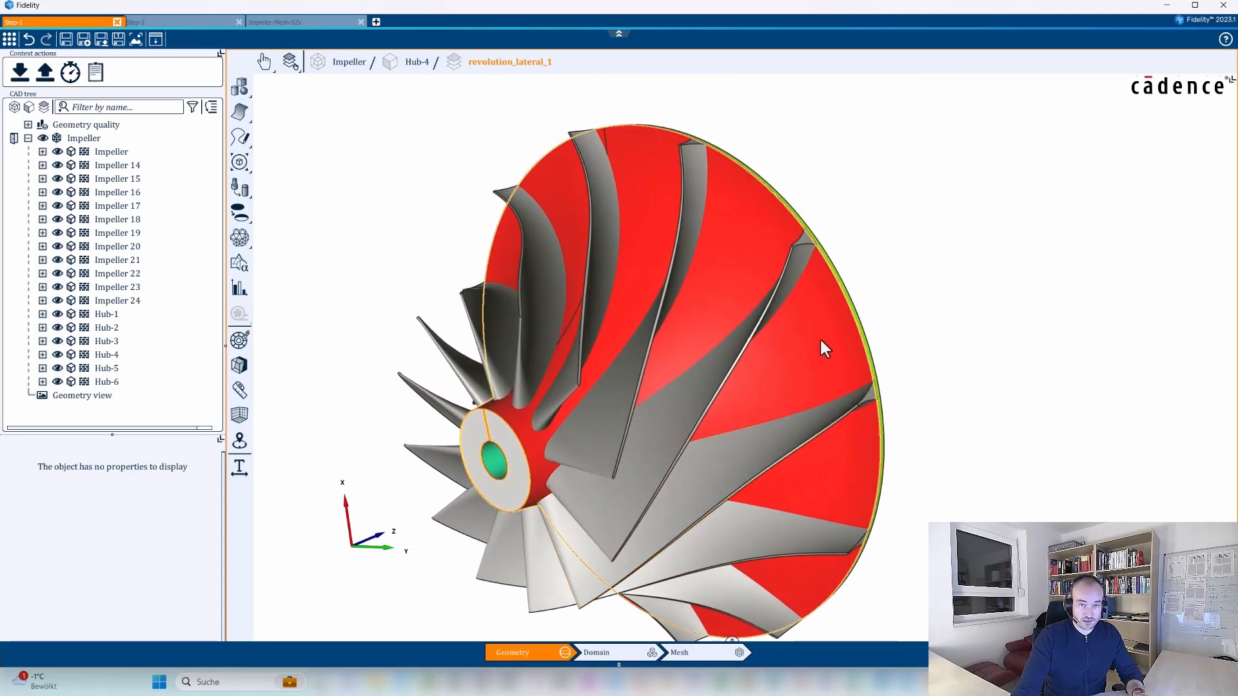
middle_drag(722, 239, 428, 246)
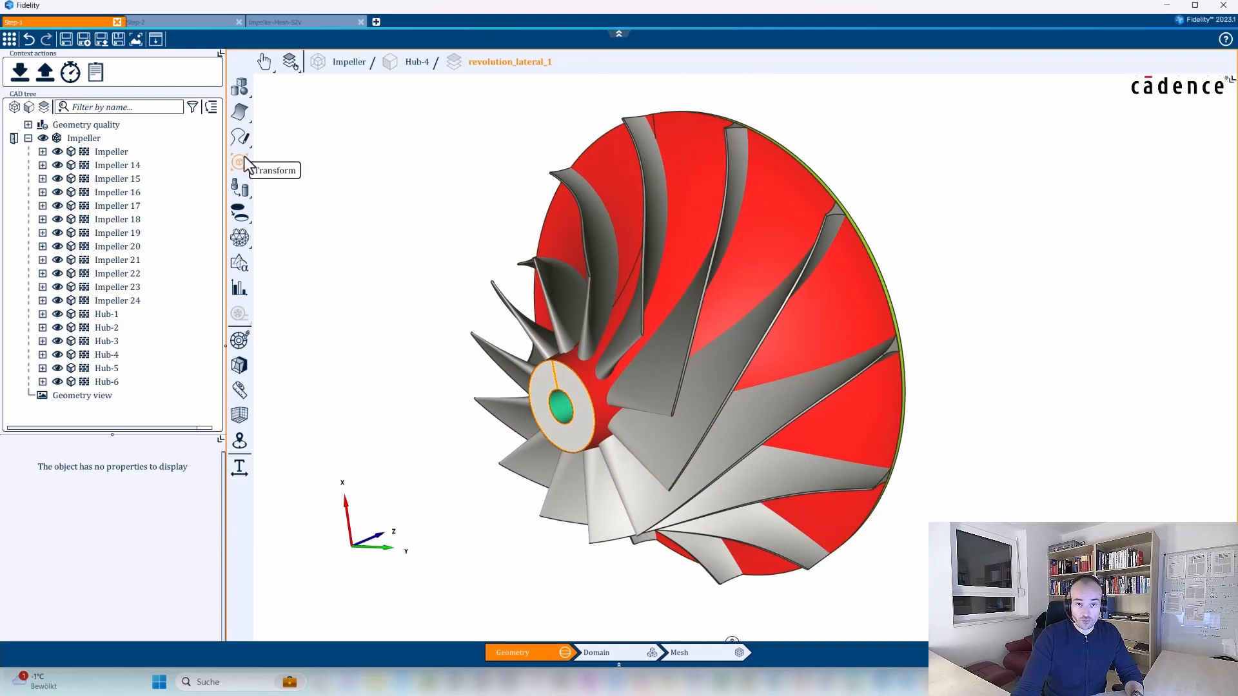
Try to unite all impeller boundaries, from Impeller through Hub-6, with the Boolean operations tool.
click(111, 152)
shift+click(110, 382)
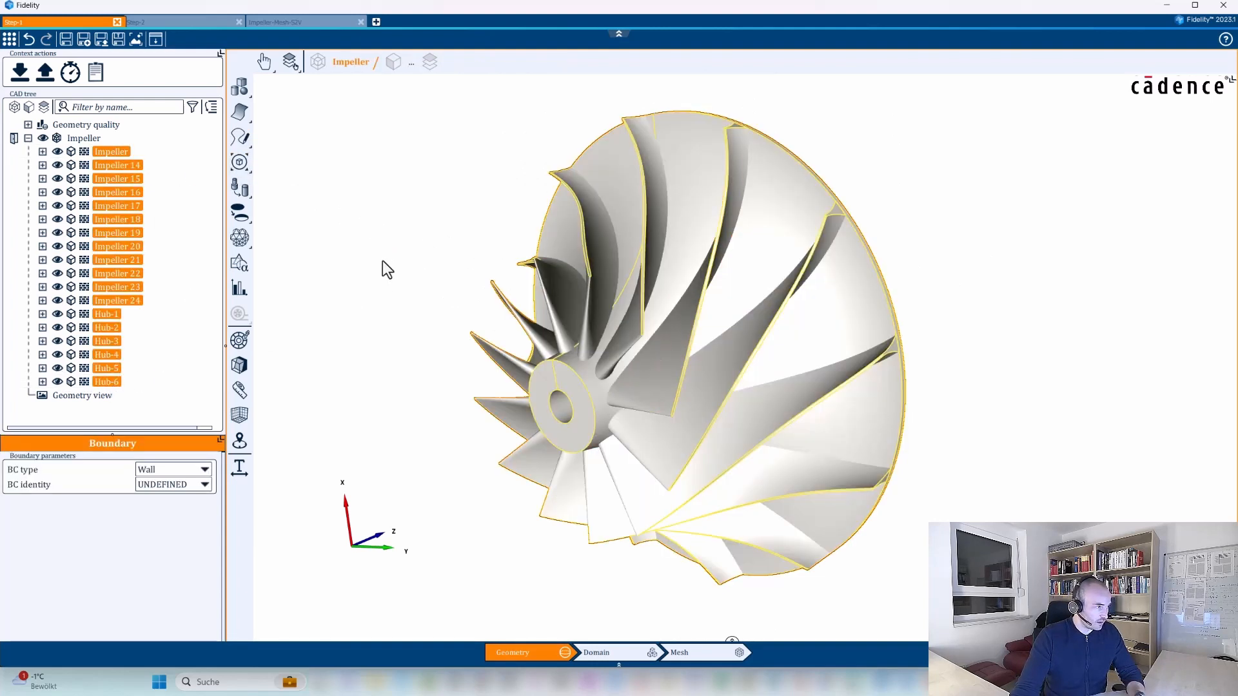
click(240, 162)
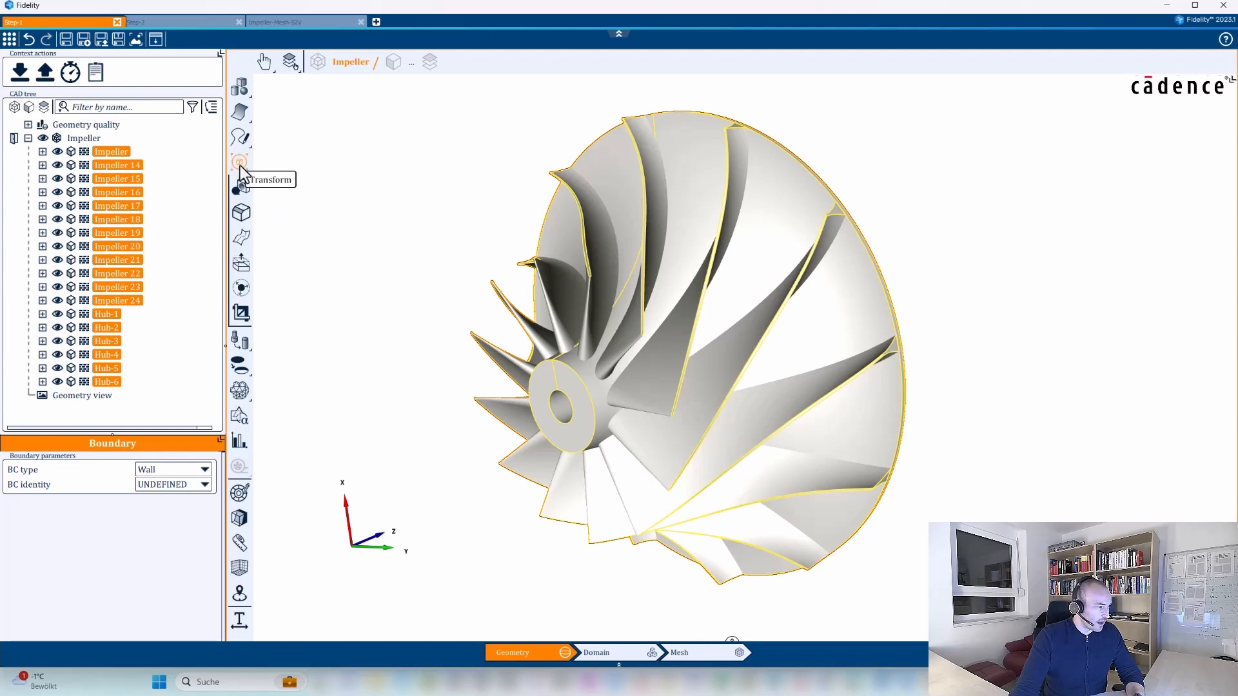
click(241, 187)
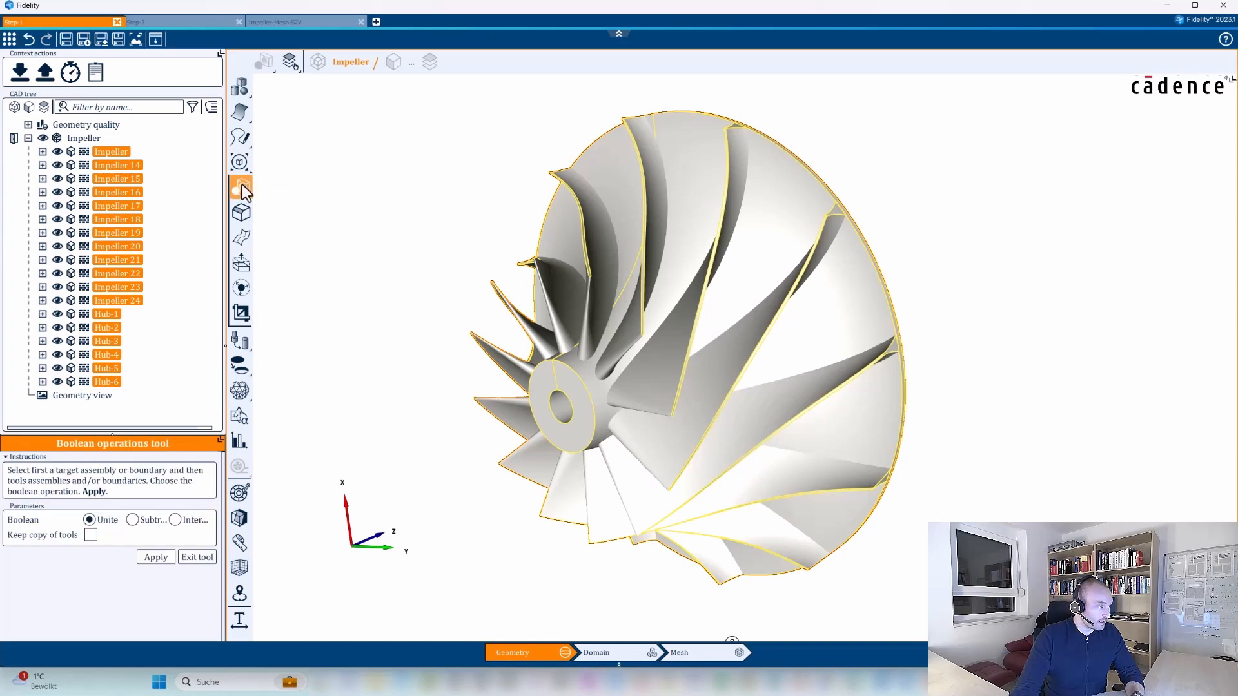
drag(223, 203, 440, 174)
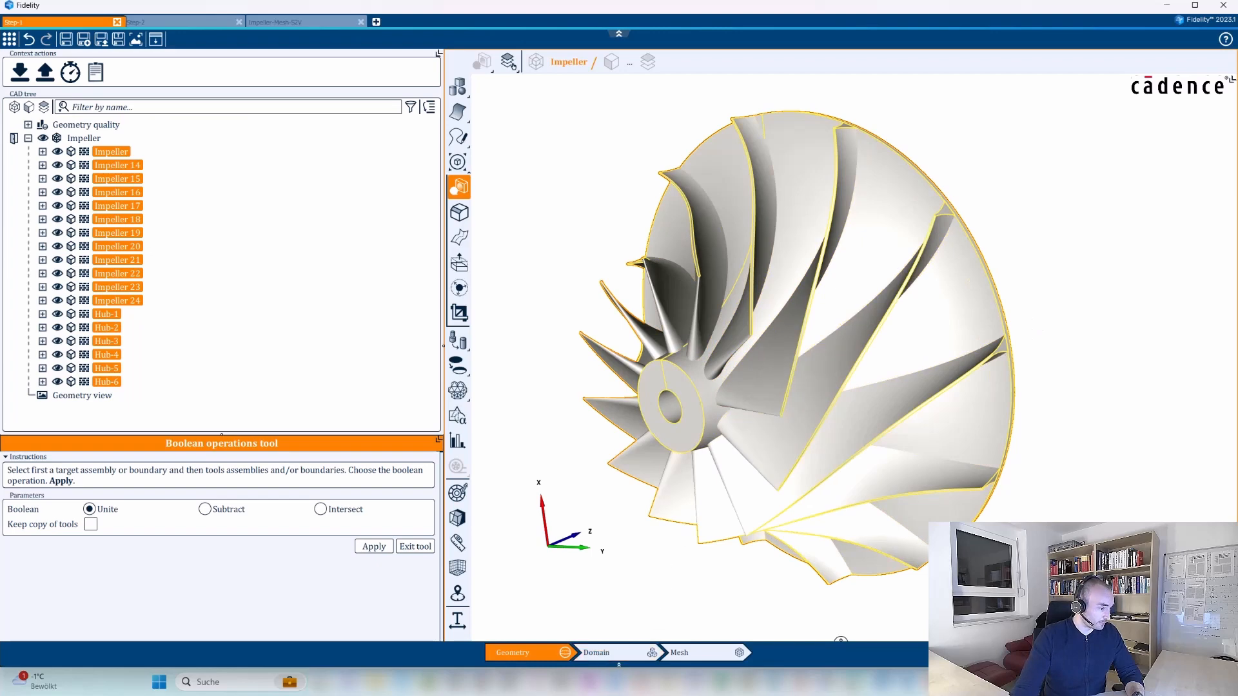
click(373, 546)
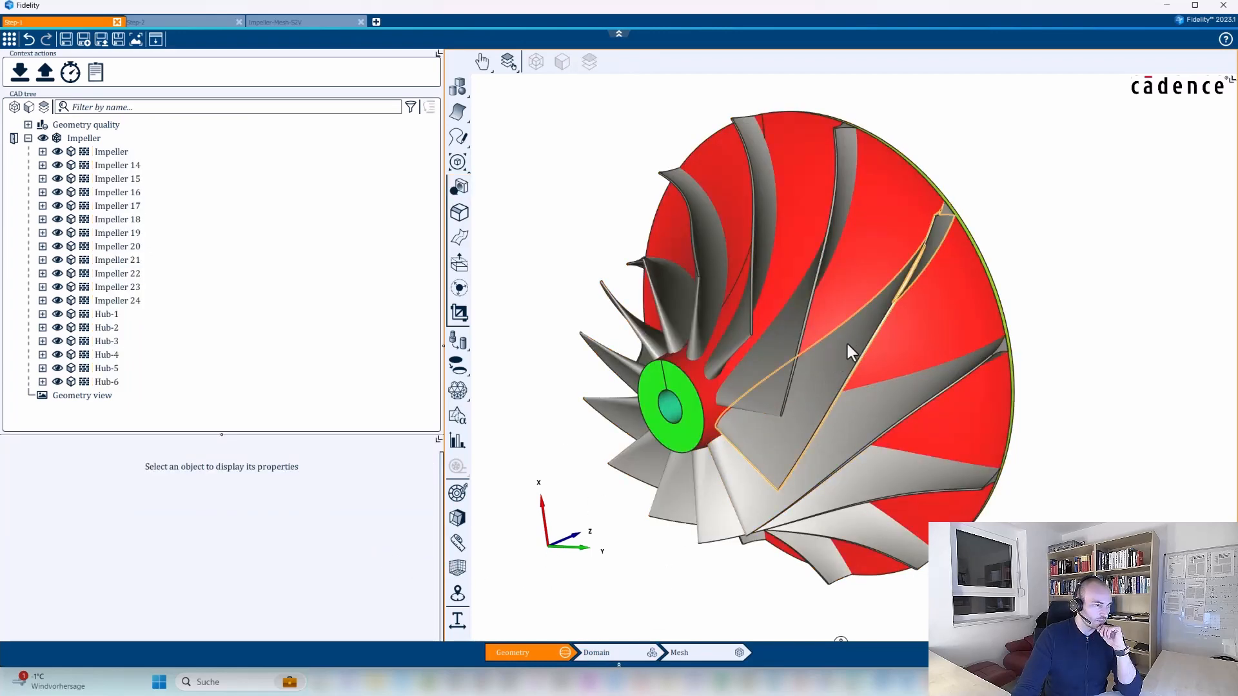
click(895, 305)
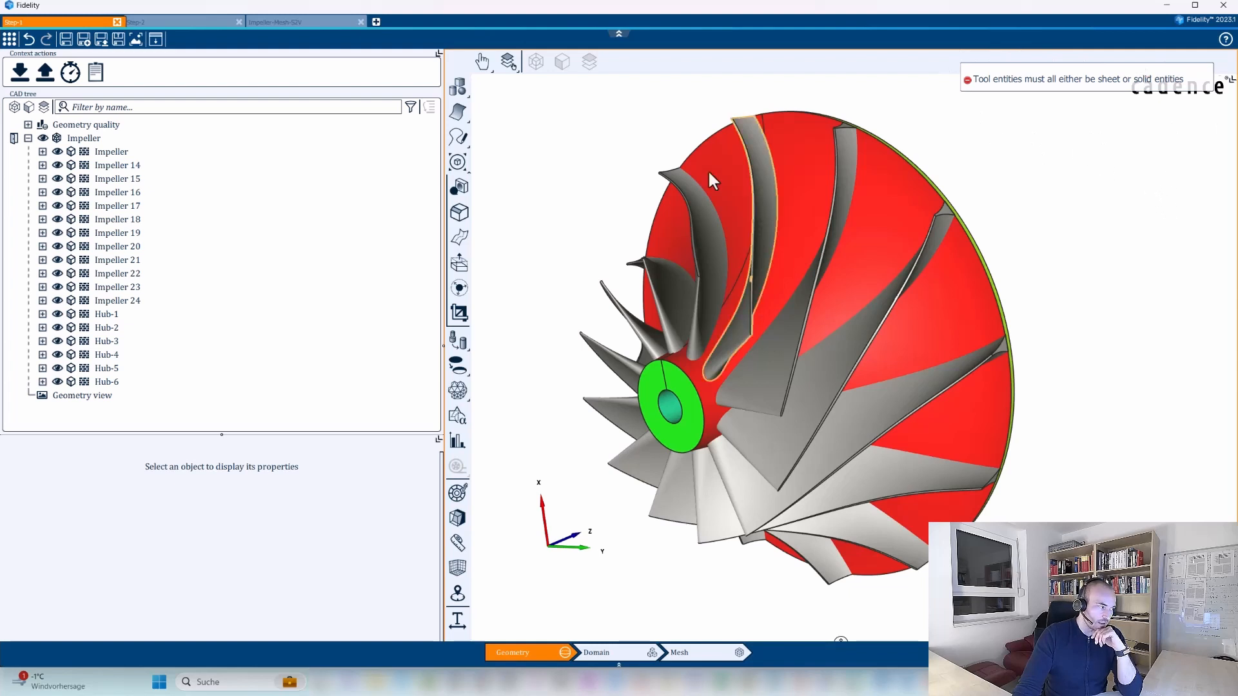
Highlight the Hub-1 boundary and inspect the hub surfaces from the back and front of the impeller.
click(113, 316)
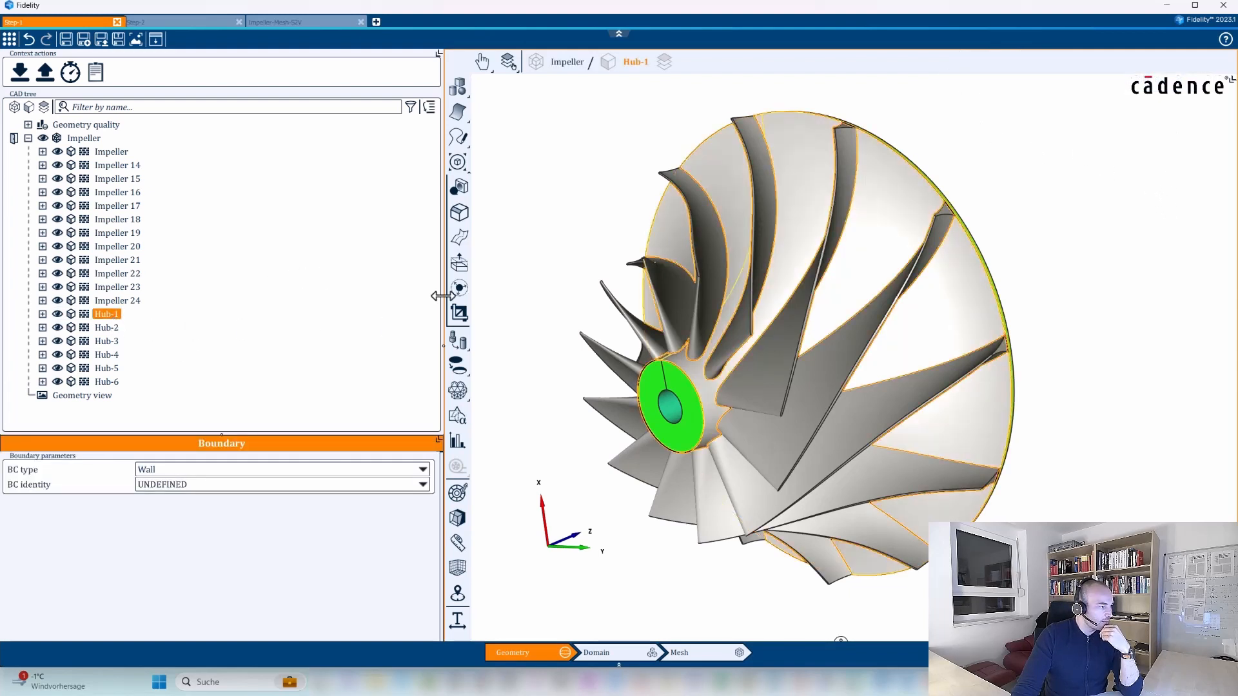
click(456, 161)
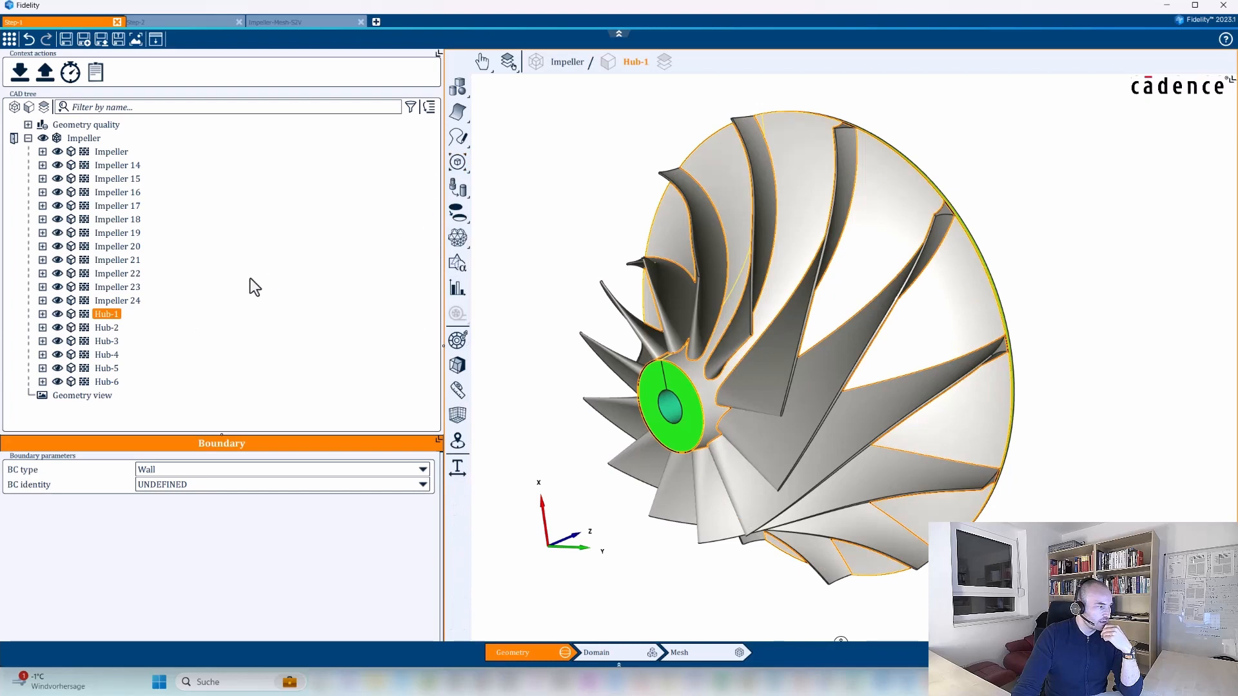
middle_drag(893, 400, 873, 298)
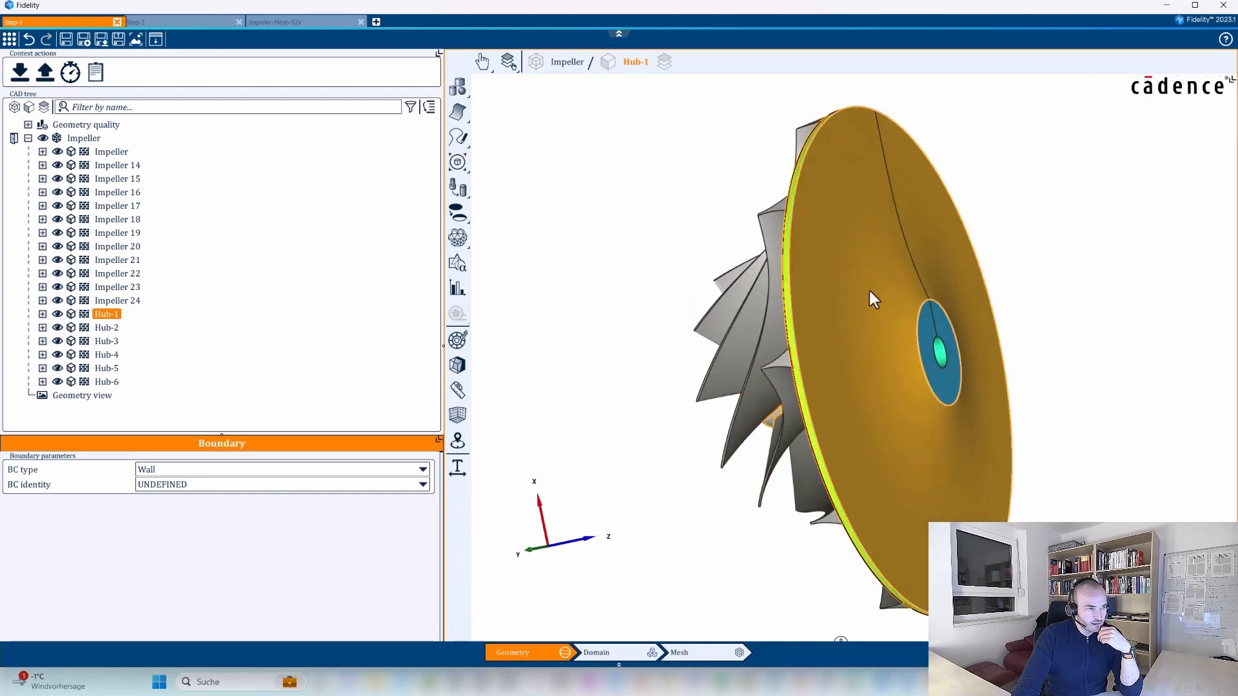
click(903, 404)
middle_drag(904, 404, 1097, 326)
middle_drag(1068, 263, 513, 269)
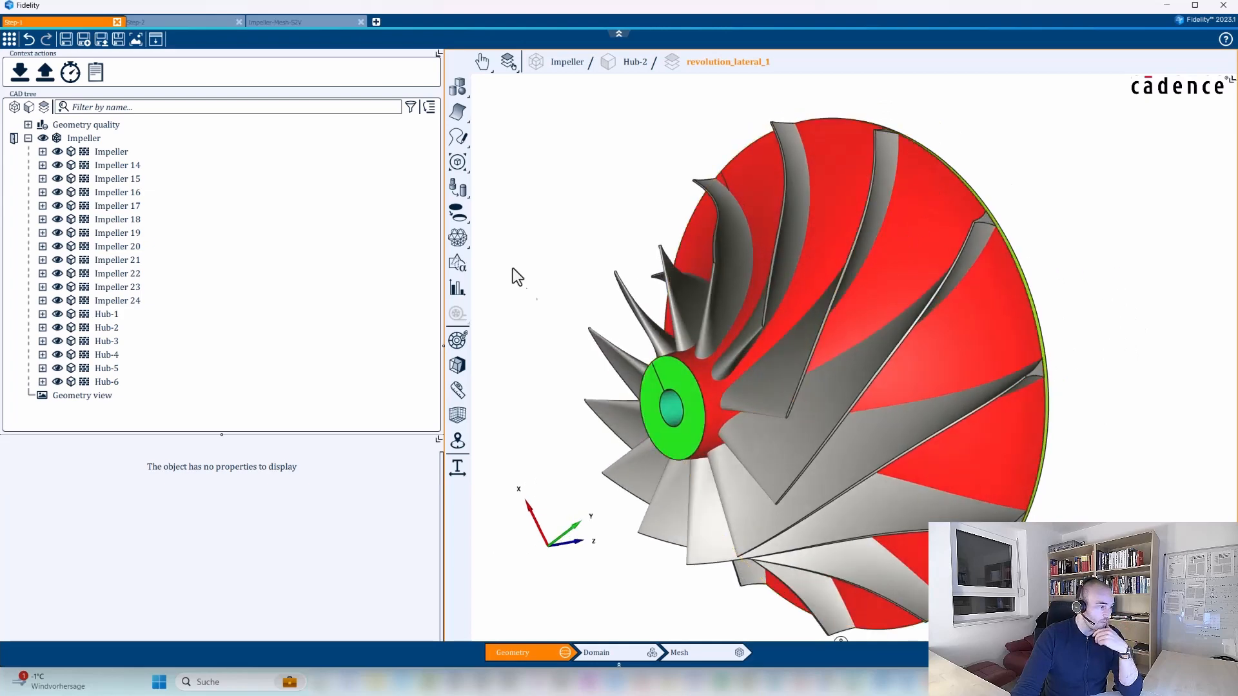
Isolate the hub by hiding the whole Impeller body and making only Hub-1 through Hub-6 visible.
click(459, 245)
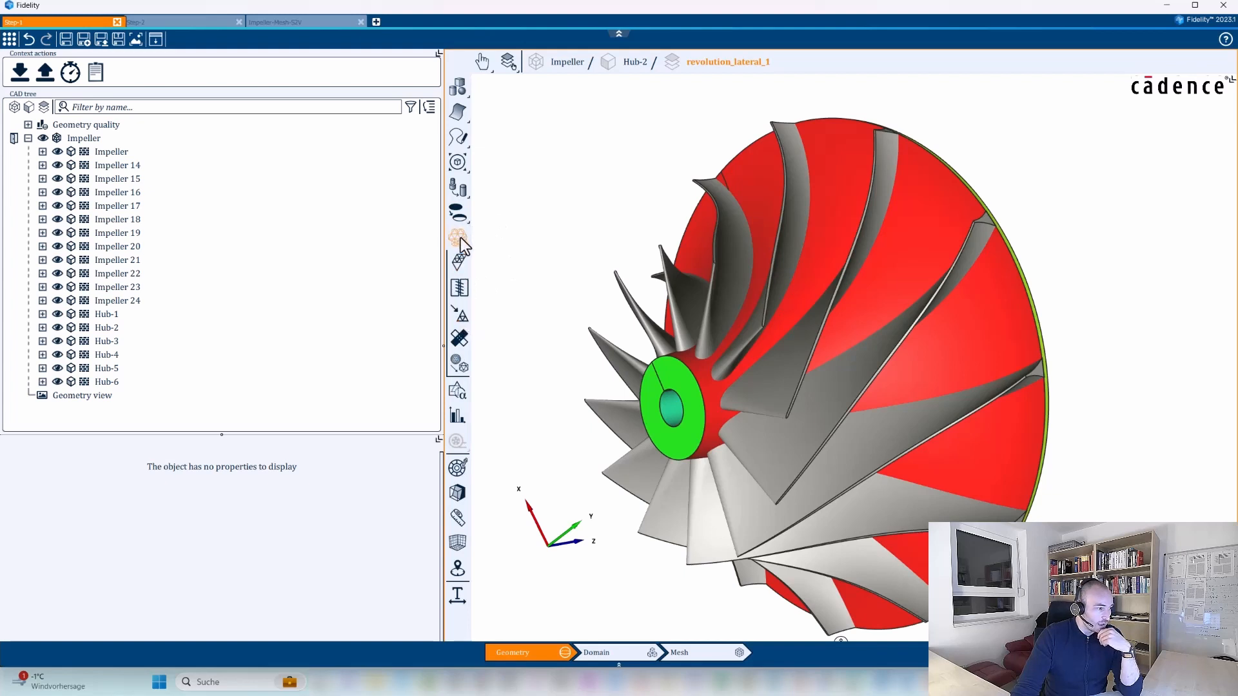
click(459, 321)
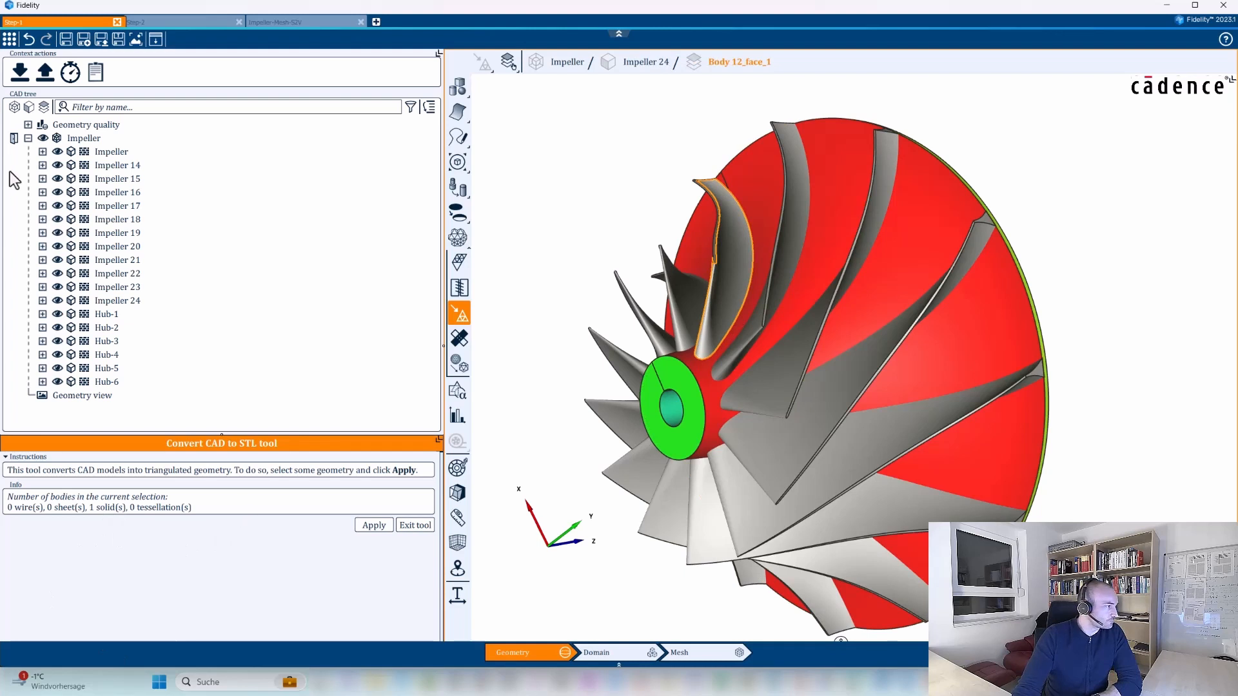
click(43, 138)
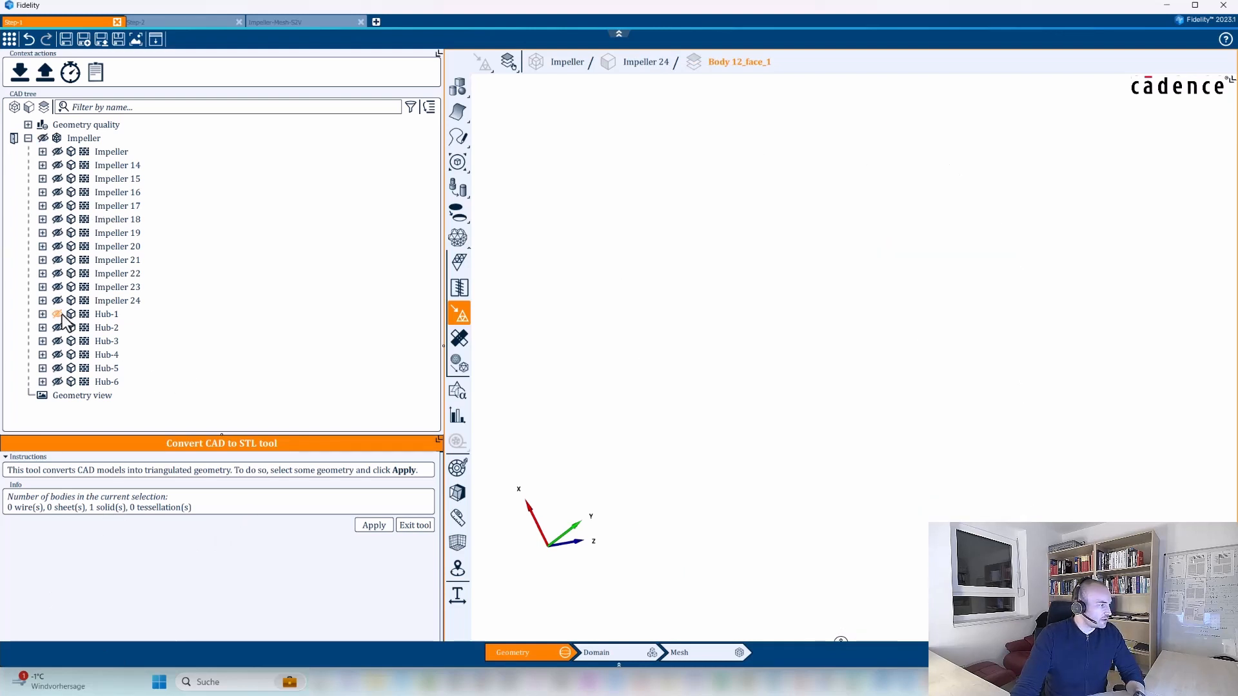
click(58, 314)
click(57, 328)
click(58, 341)
click(57, 354)
click(58, 369)
click(58, 381)
middle_drag(1079, 361, 1145, 352)
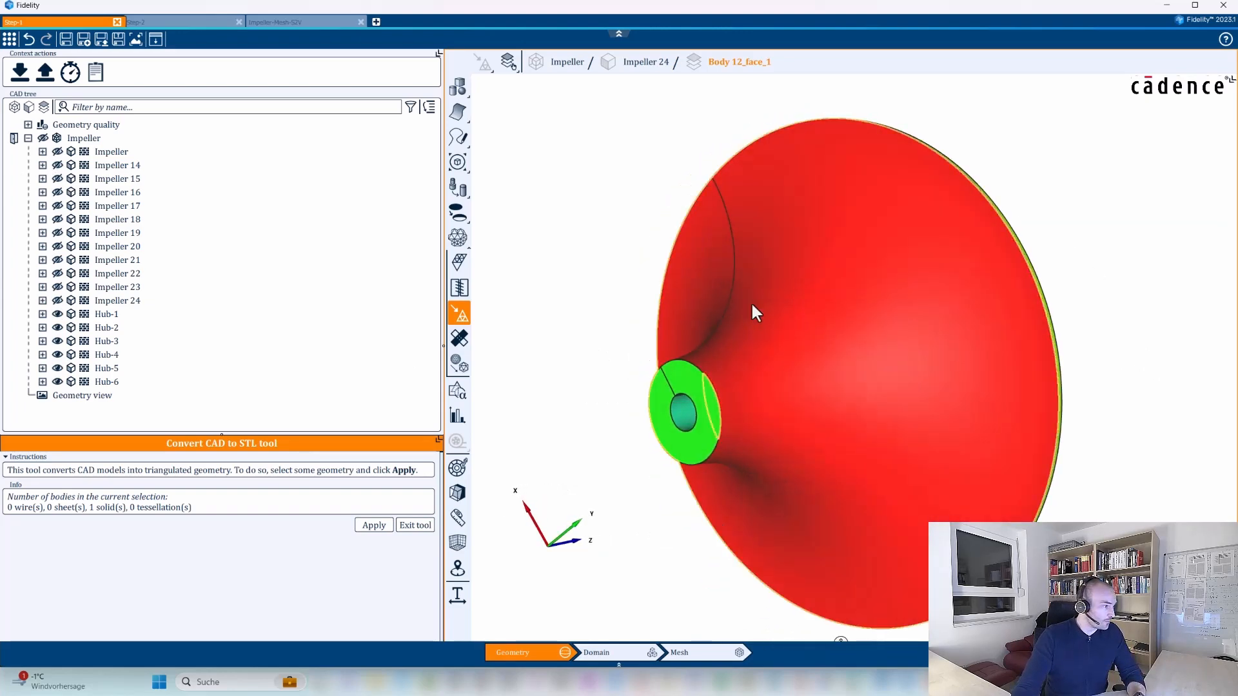
Sew the Hub-1 through Hub-6 sheets together with the Sew sheets tool, using a gap width of 1e-5 m.
click(459, 337)
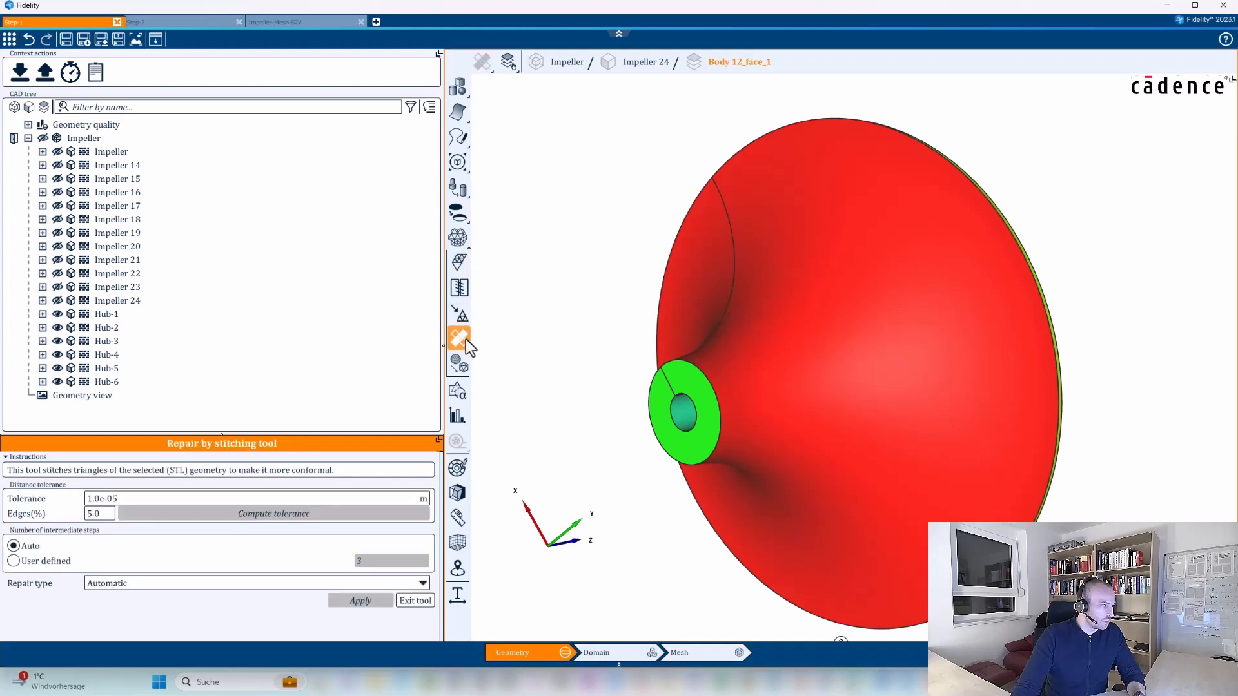
click(460, 288)
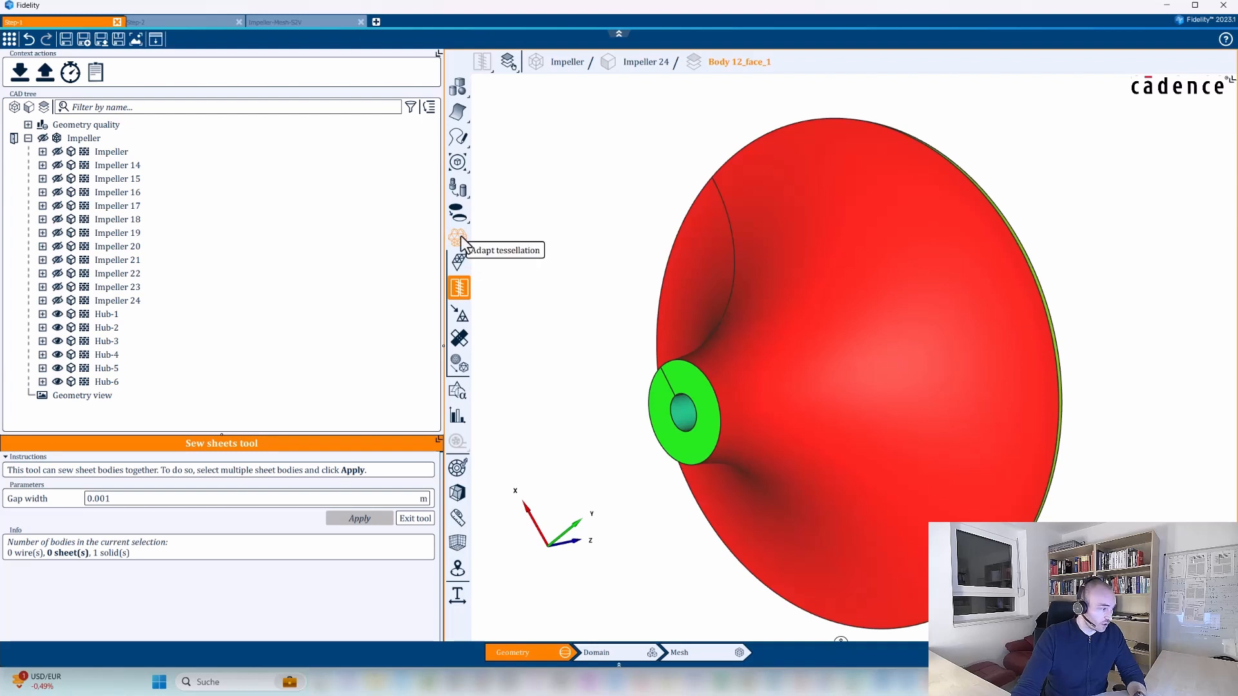
click(108, 315)
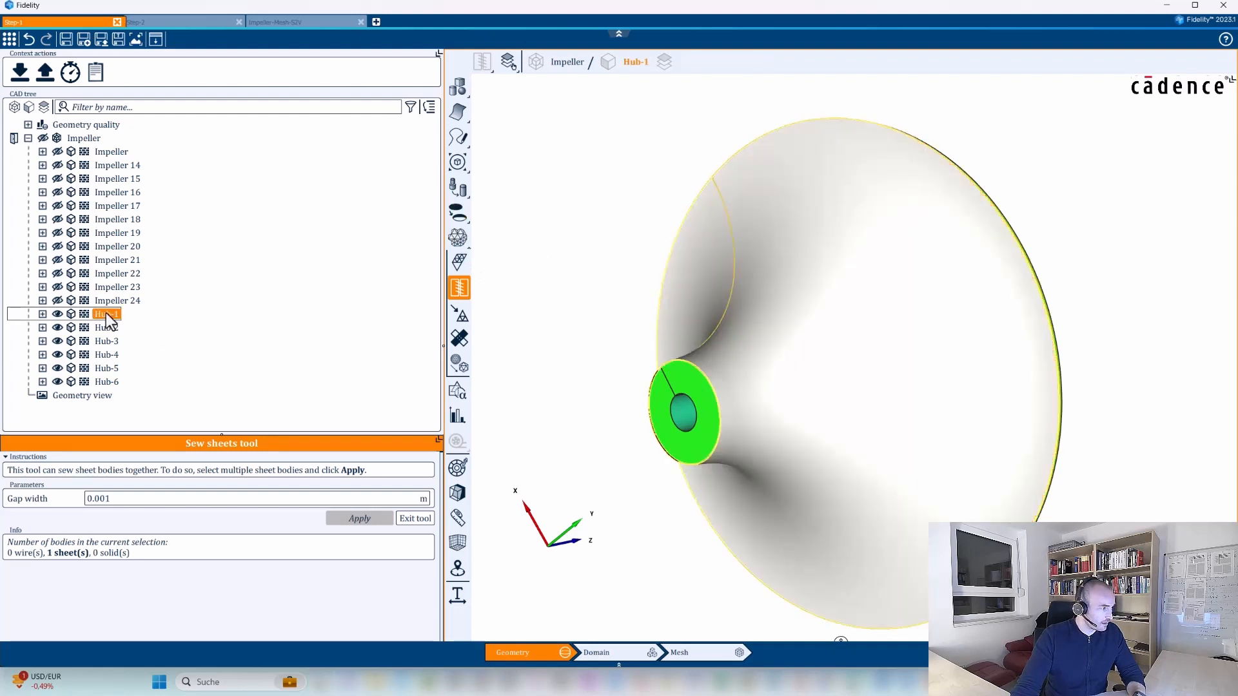
shift+click(112, 385)
middle_drag(1086, 371, 1069, 337)
double_click(134, 498)
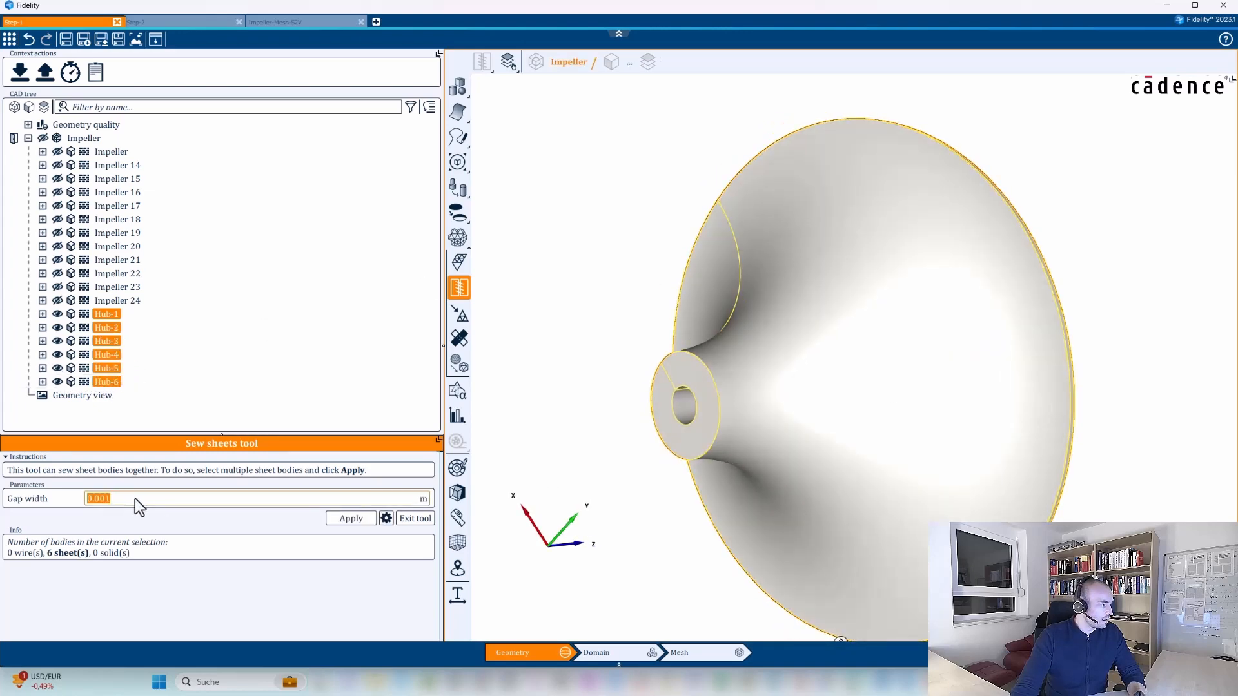
text(1e-5)
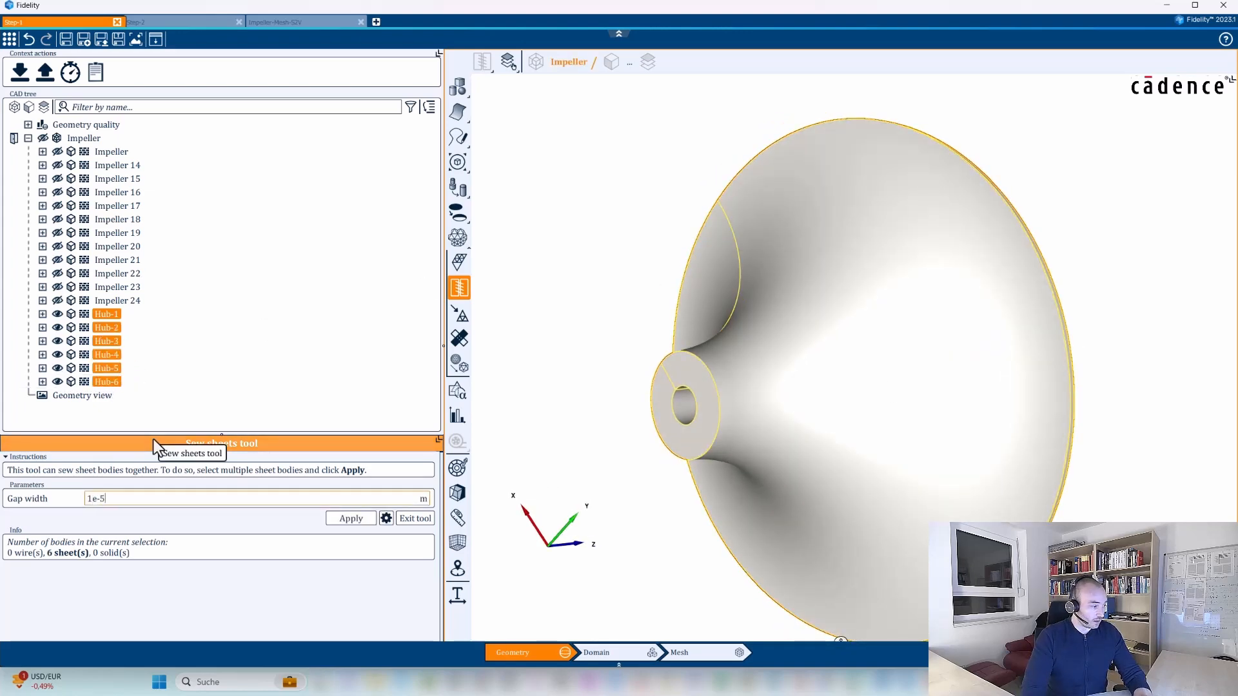
middle_drag(838, 374, 904, 376)
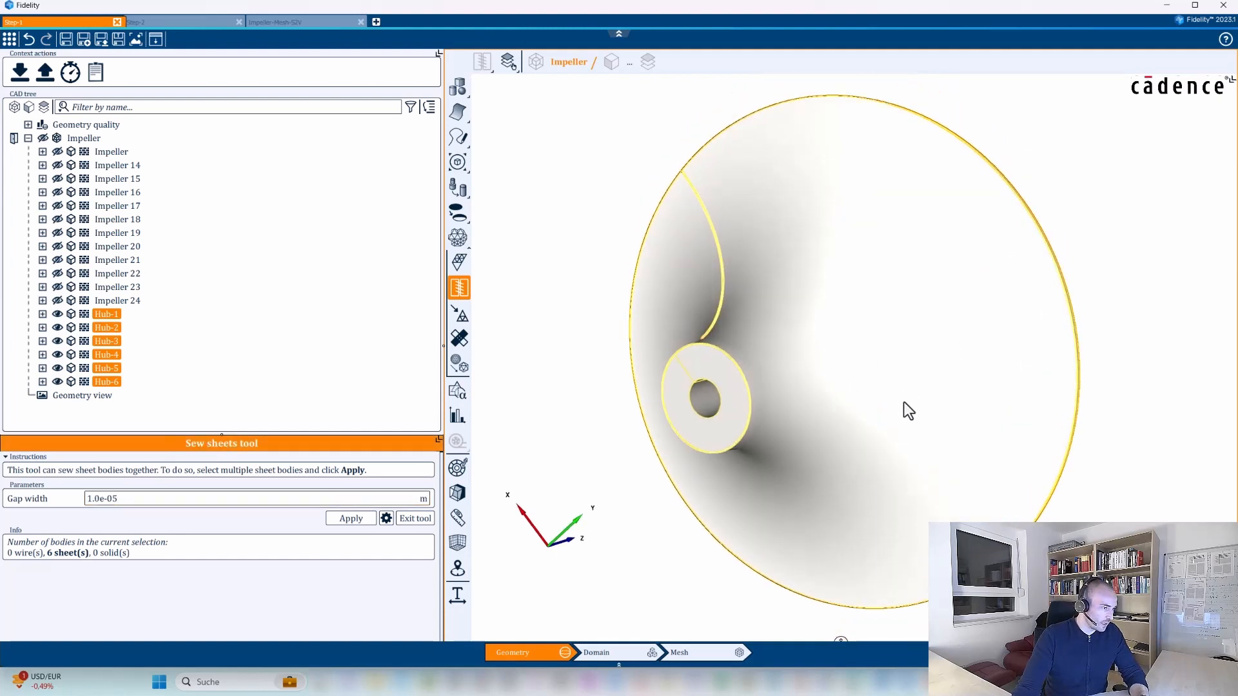
click(358, 520)
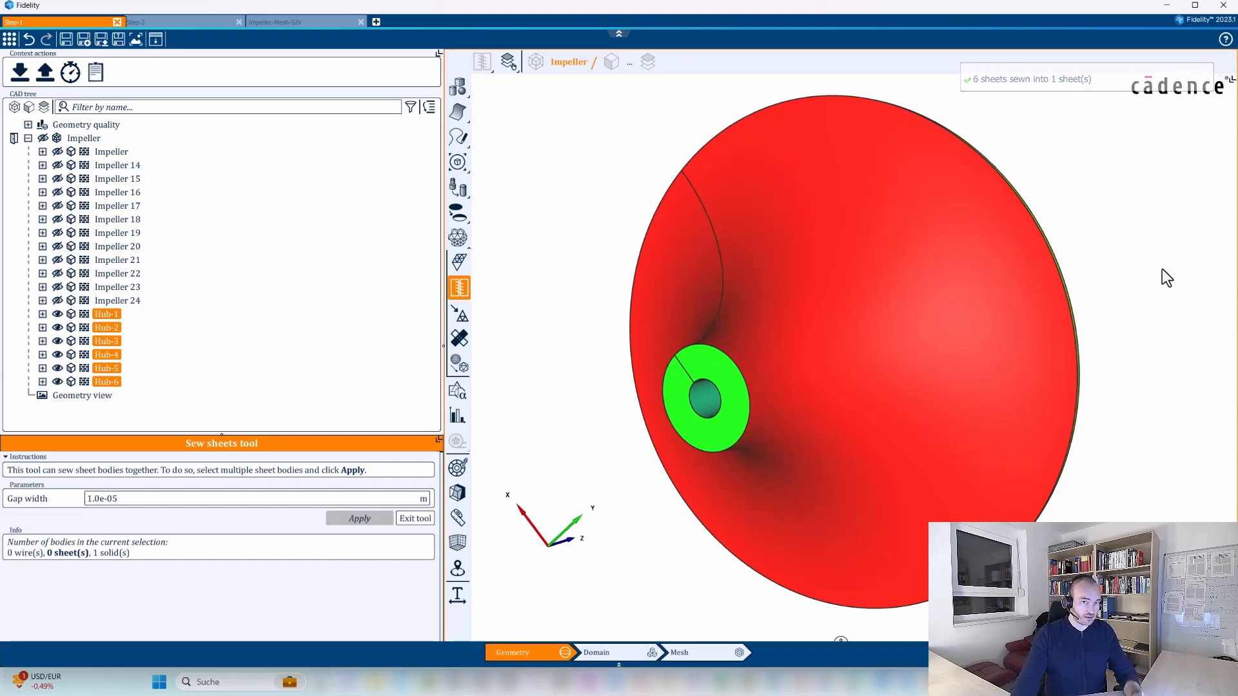
Show the complete Impeller body again, including the blades, and view it from an angle.
middle_drag(1119, 428, 1173, 390)
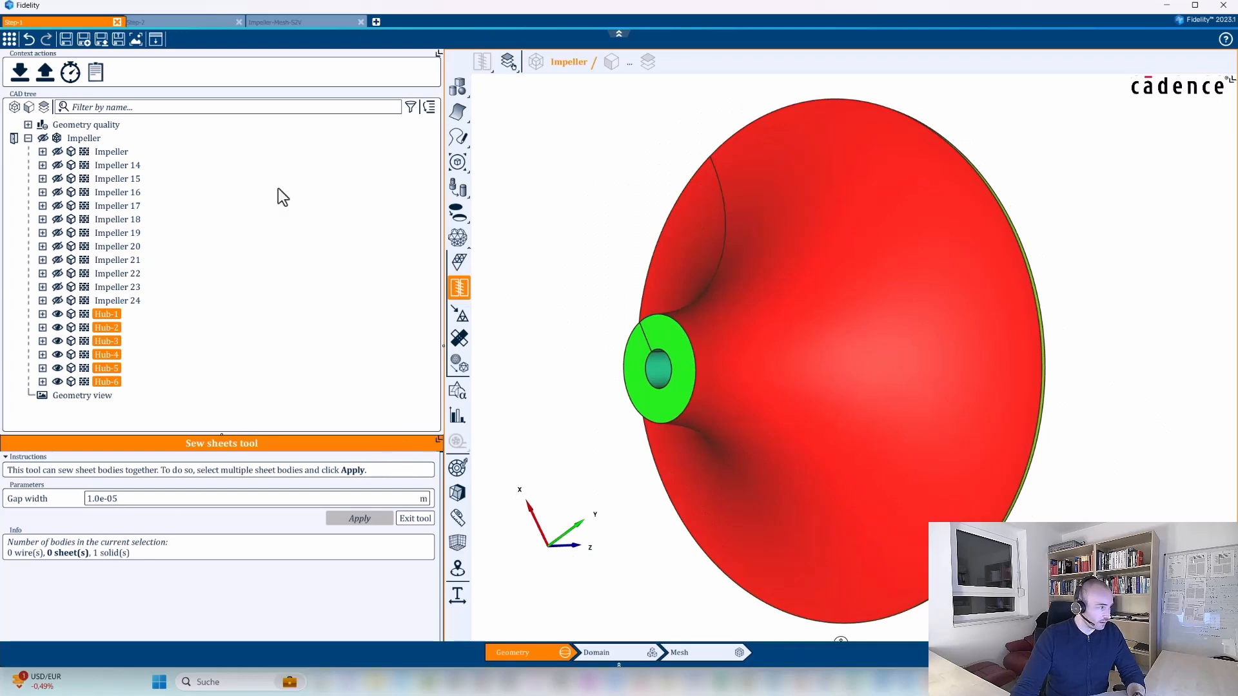
click(43, 138)
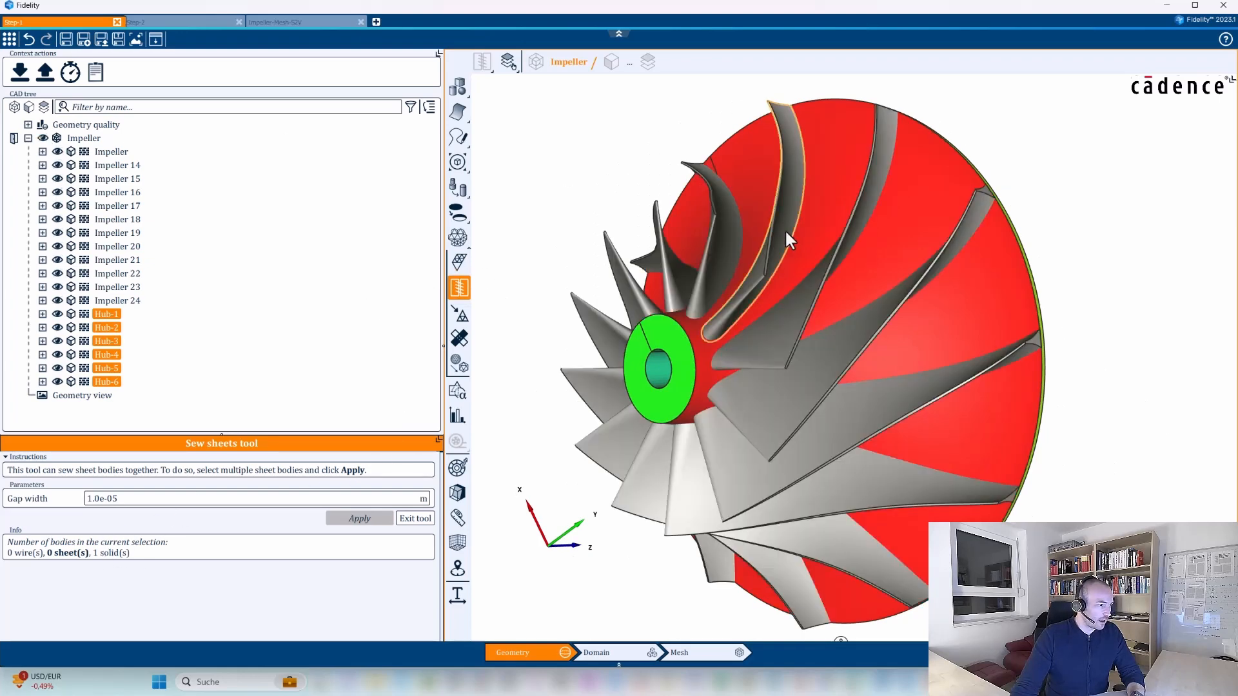
middle_drag(741, 364, 660, 403)
click(468, 250)
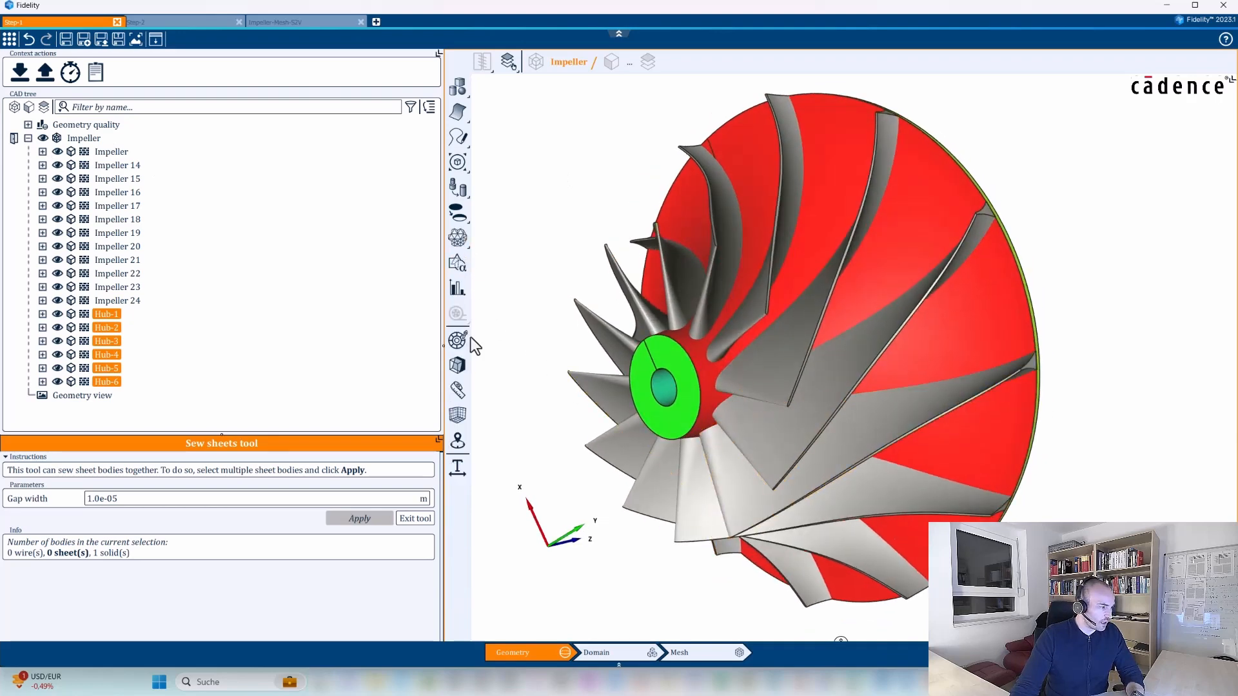
Exit the sewing tool and add a cutting plane through the impeller, oriented along Z with its normal flipped.
click(459, 371)
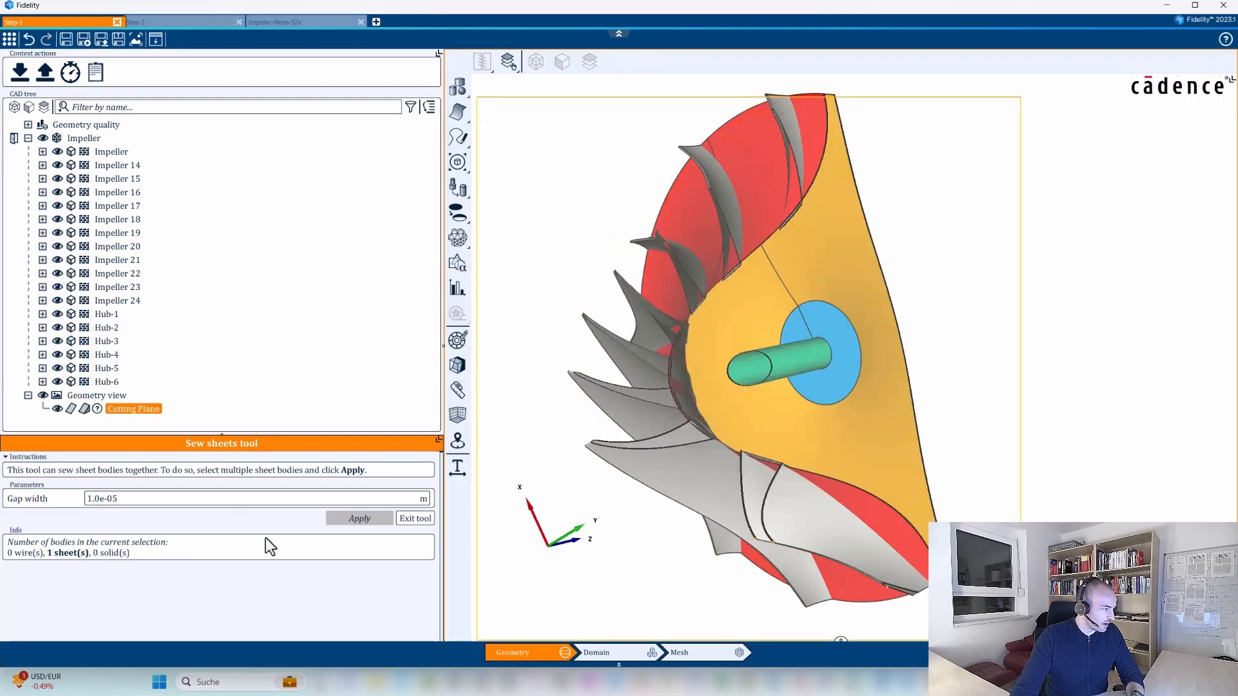
click(410, 518)
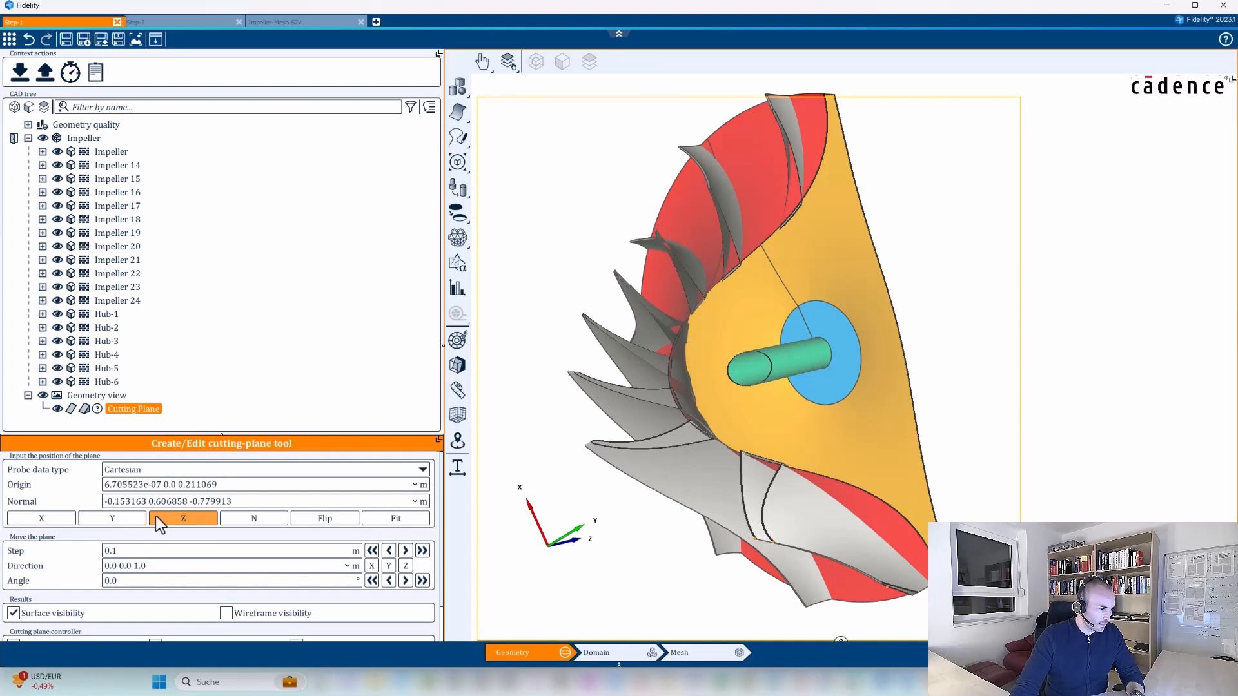
click(114, 517)
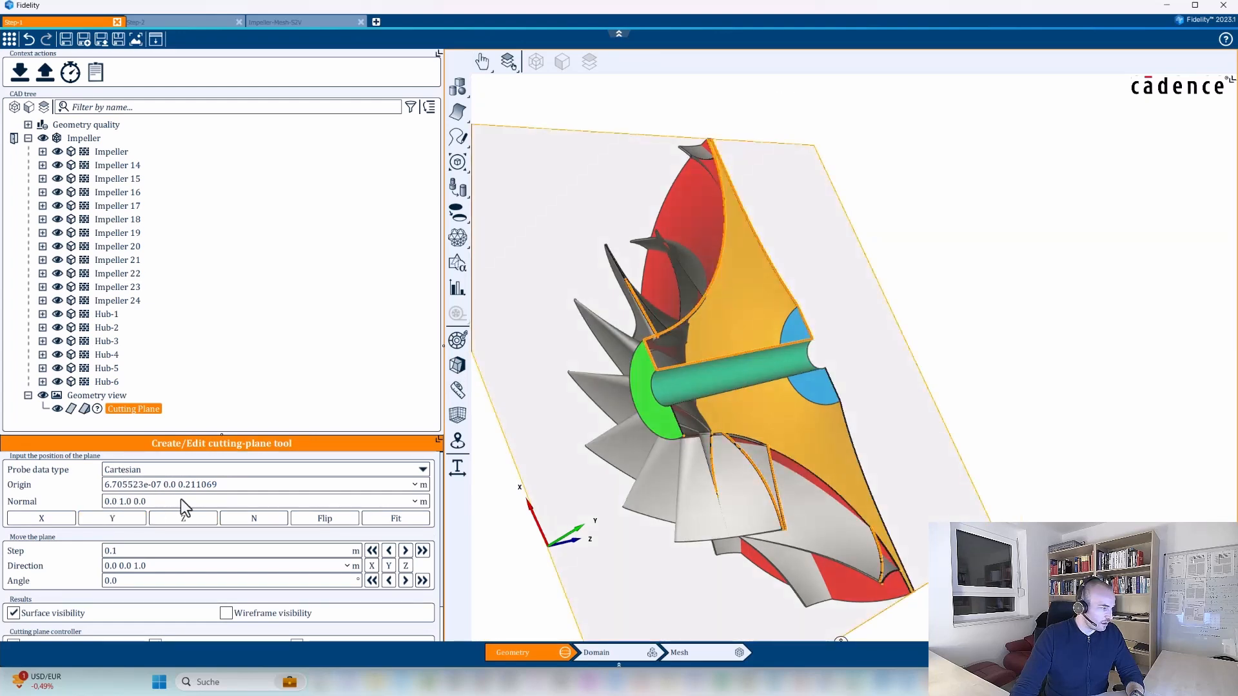
middle_drag(1097, 440, 1088, 548)
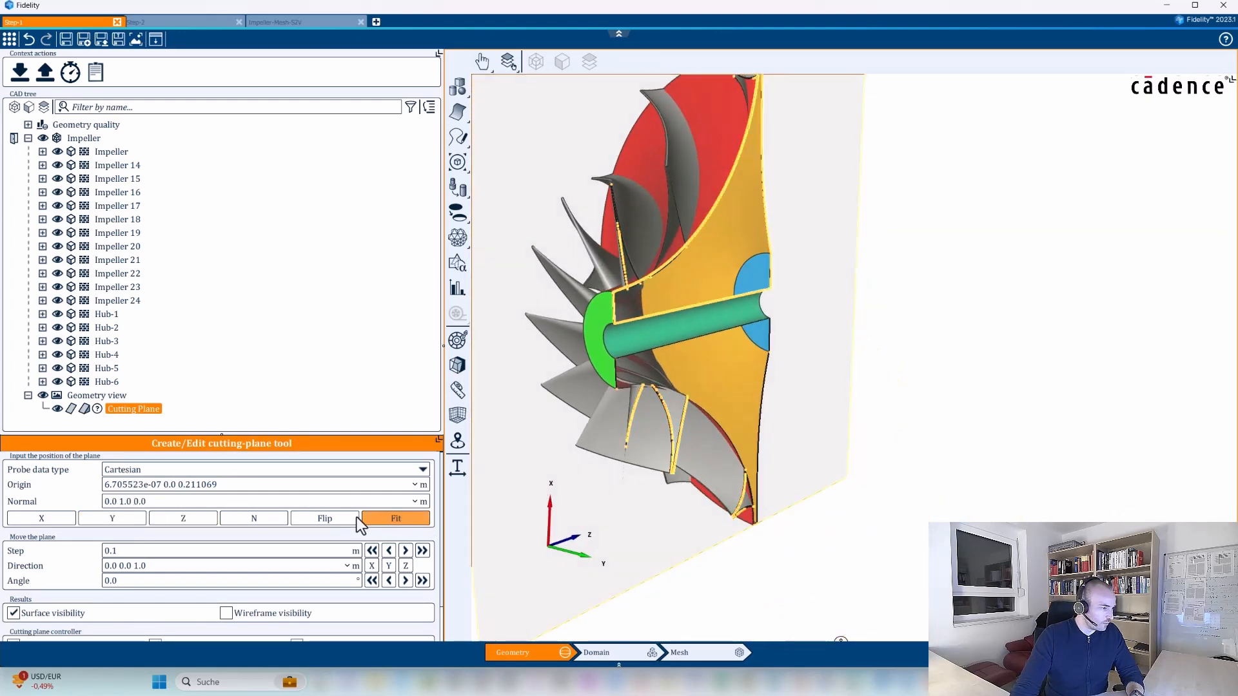
click(184, 519)
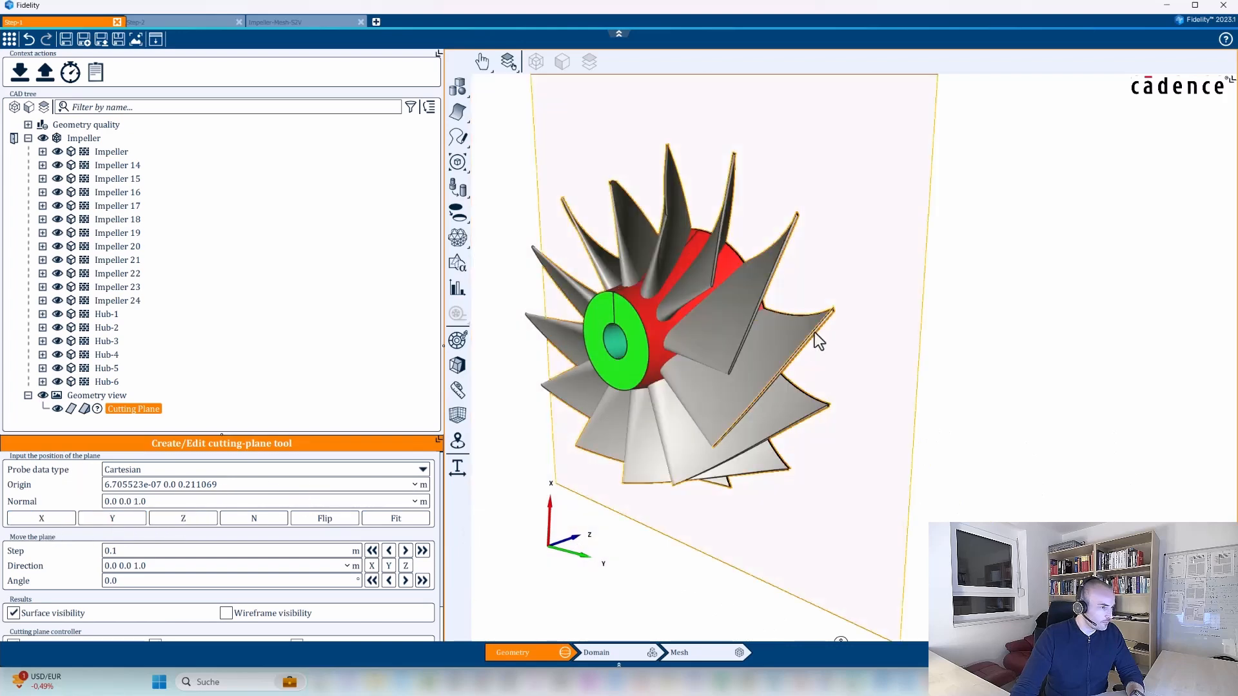
click(330, 523)
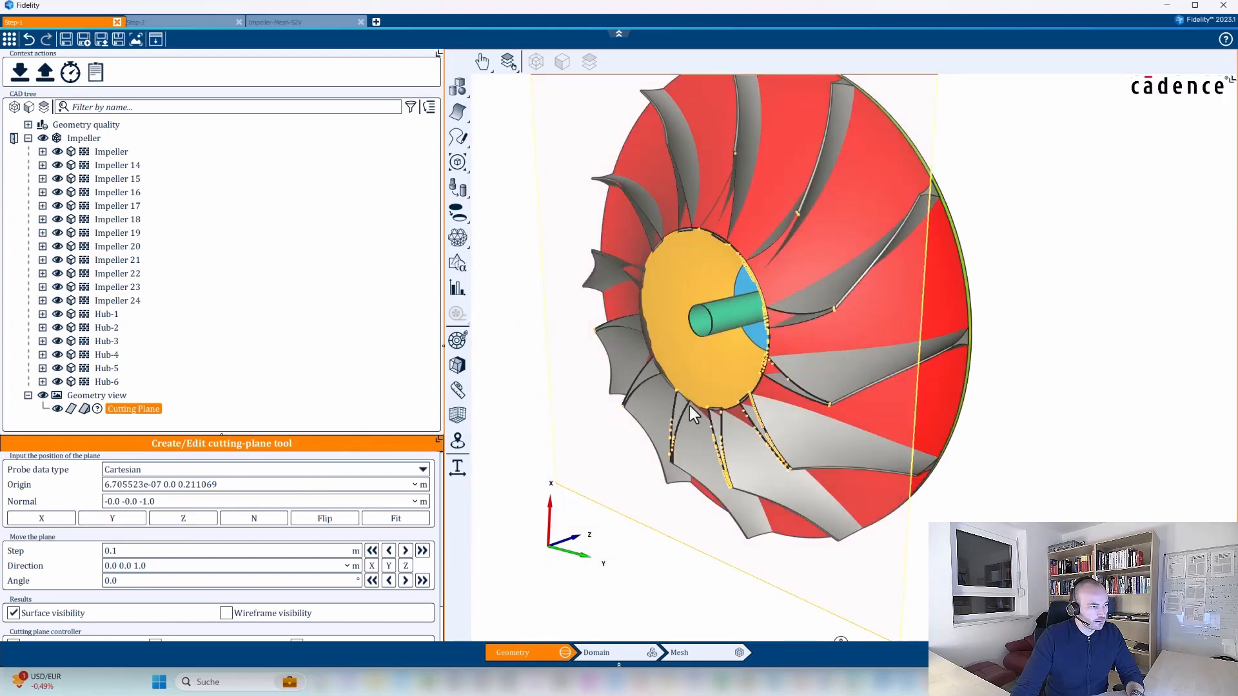
Hide the cutting plane's surface, examine the sectioned blade roots inside the hub, and turn off the plane's clipping.
middle_drag(703, 401, 746, 314)
scroll(680, 199, up, 5)
middle_drag(681, 198, 701, 303)
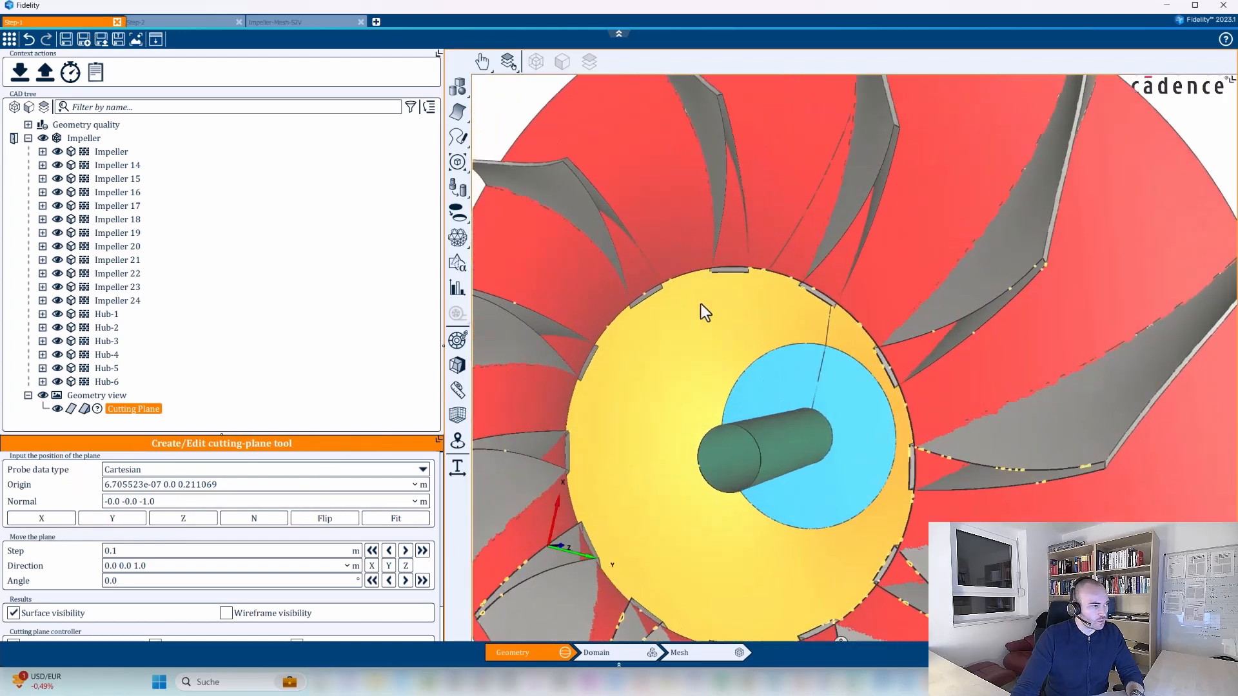
click(69, 410)
middle_drag(811, 436, 731, 284)
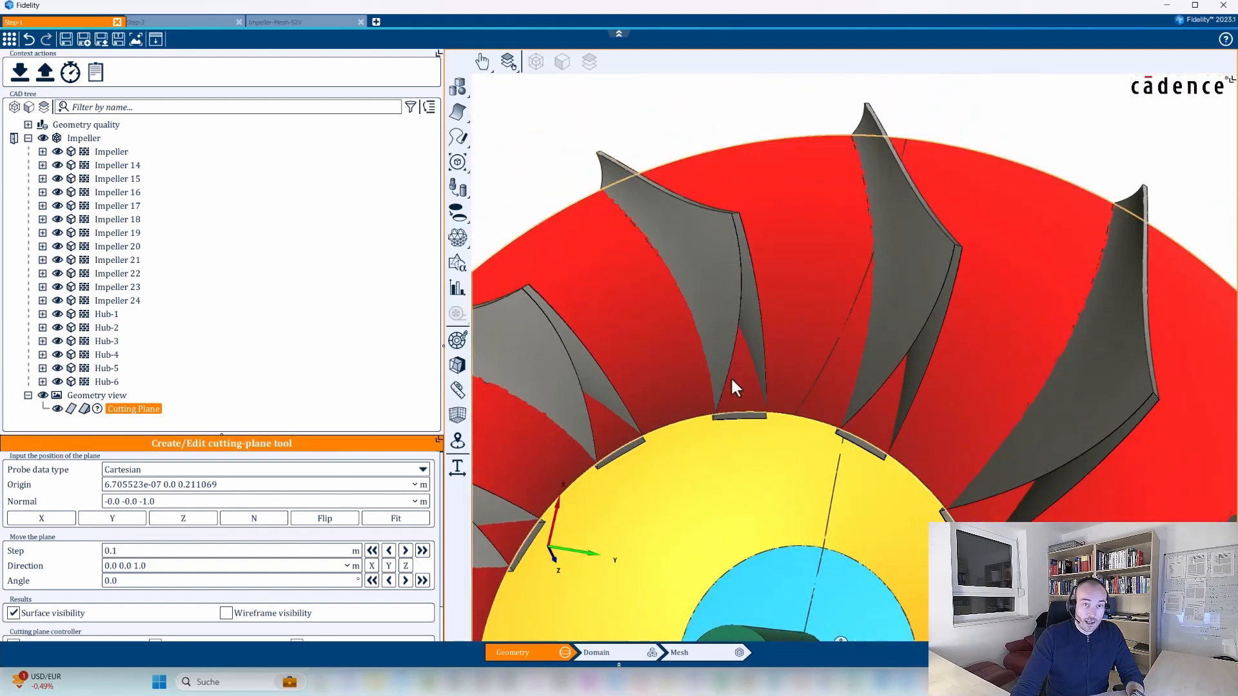
scroll(750, 357, down, 4)
middle_drag(801, 486, 762, 369)
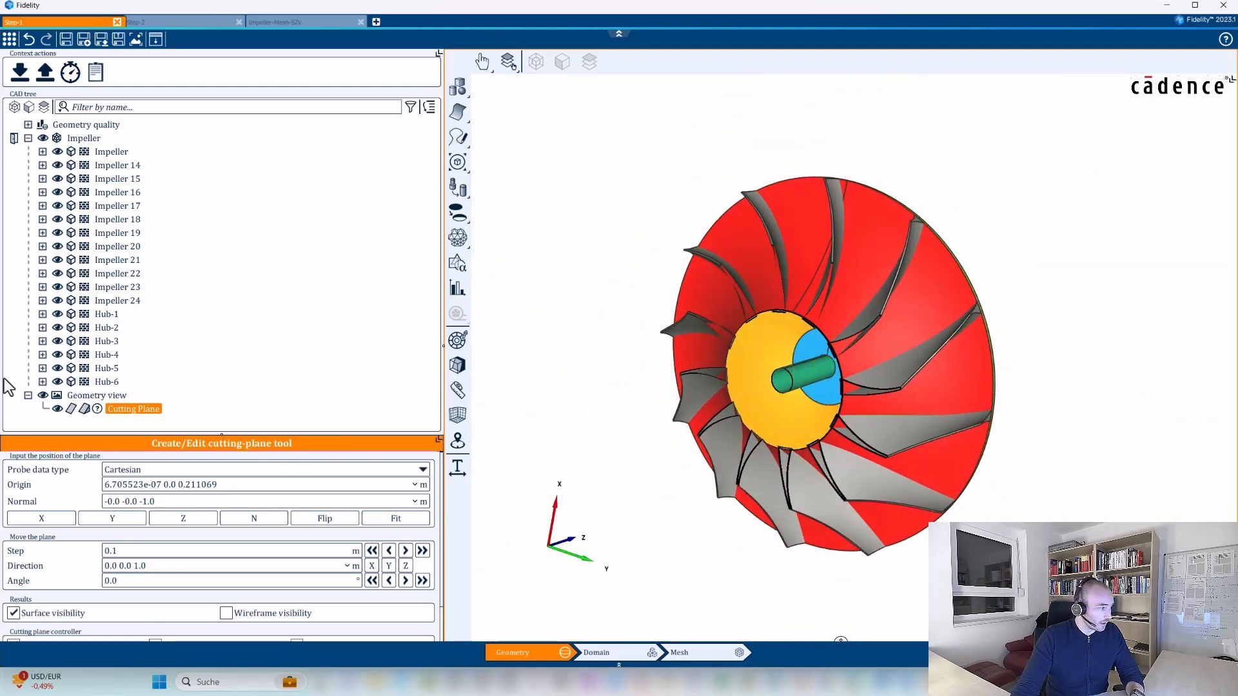
click(83, 411)
Unite all the impeller blade bodies and Hub-1 through Hub-6 into a single body.
click(115, 152)
shift+click(115, 382)
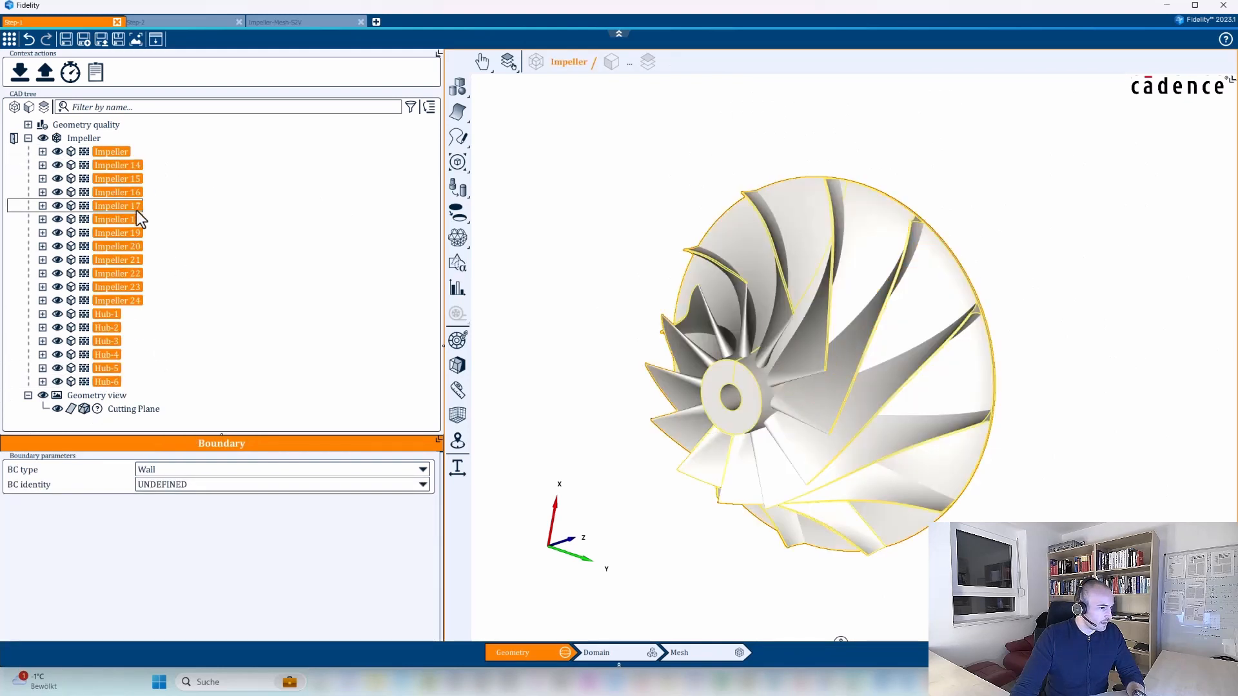
click(458, 163)
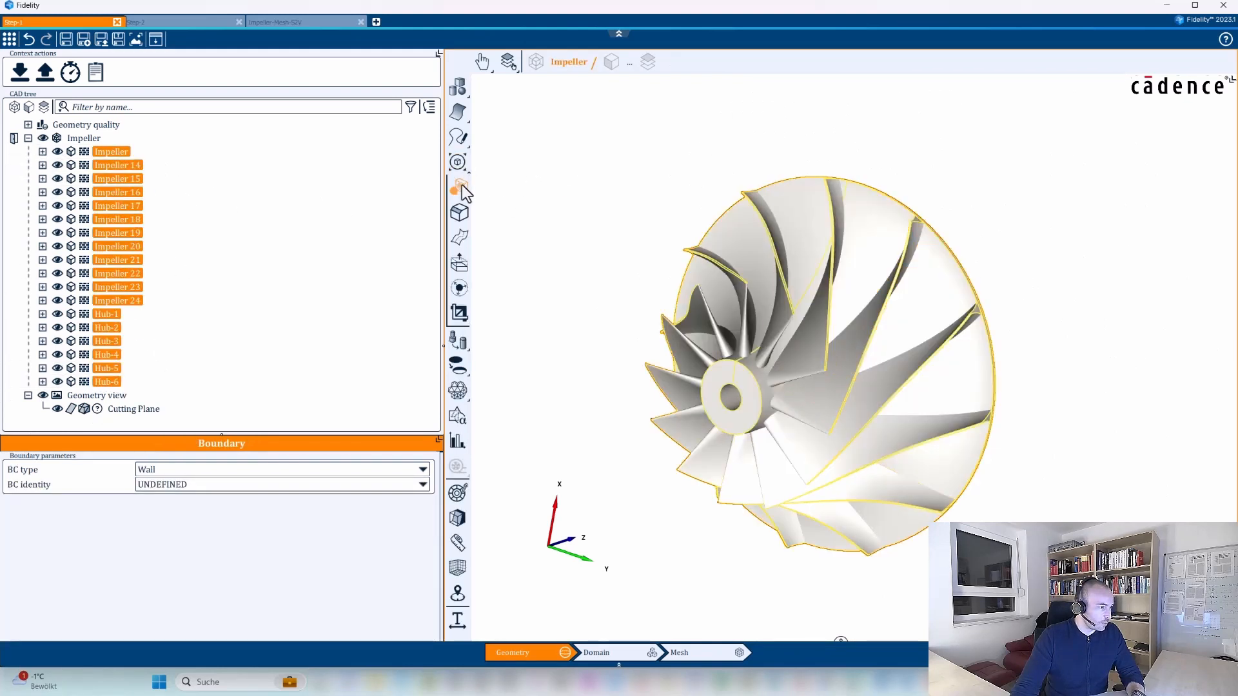
click(460, 187)
click(365, 548)
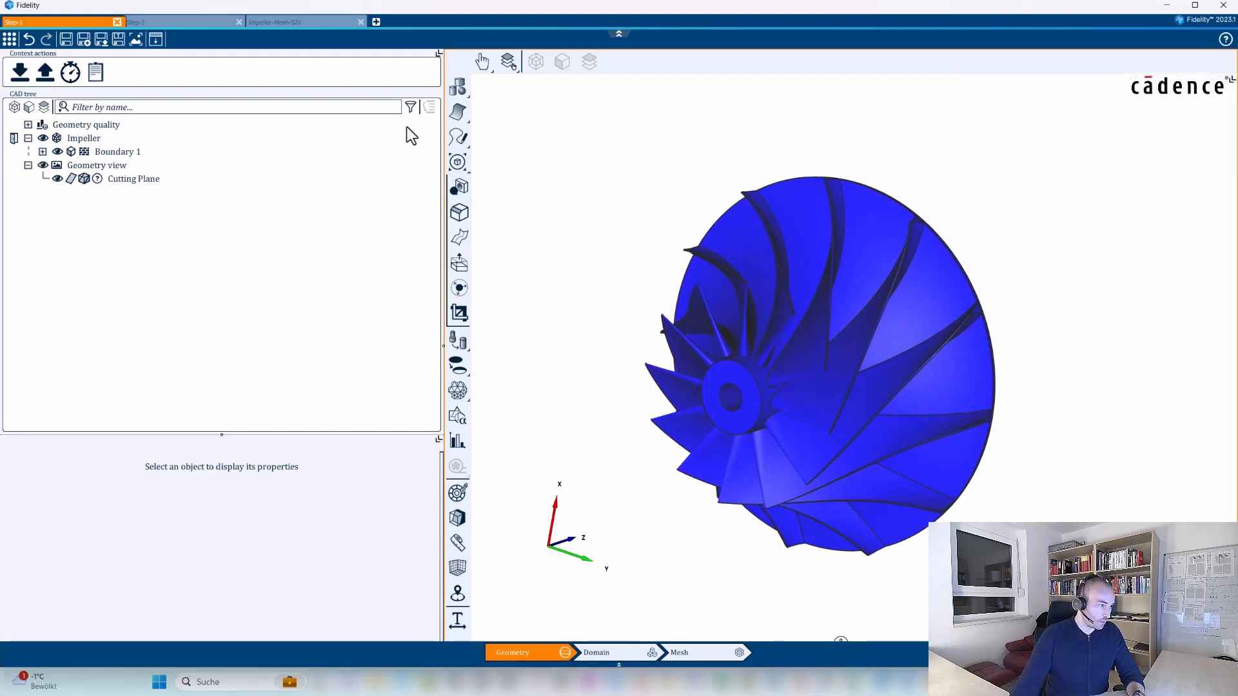
Clip the united impeller with the cutting plane, show the plane's surface, and examine the sectioned blade-to-hub junctions.
click(85, 178)
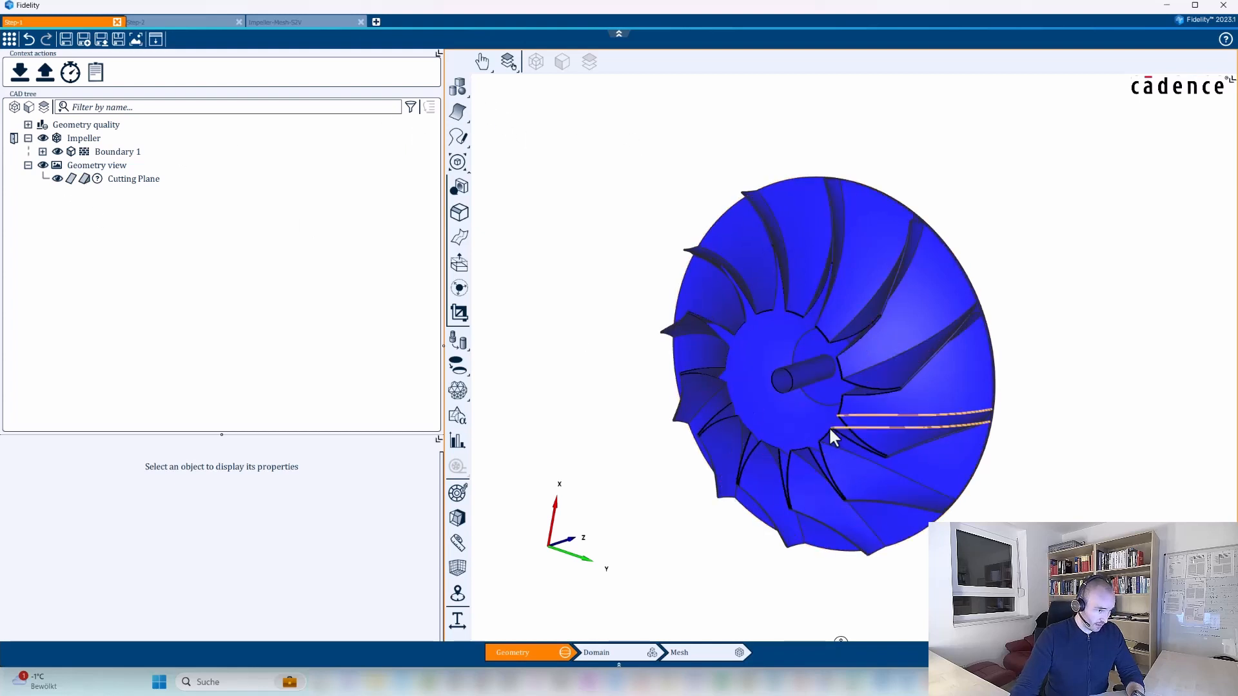
scroll(814, 409, down, 1)
scroll(791, 319, up, 2)
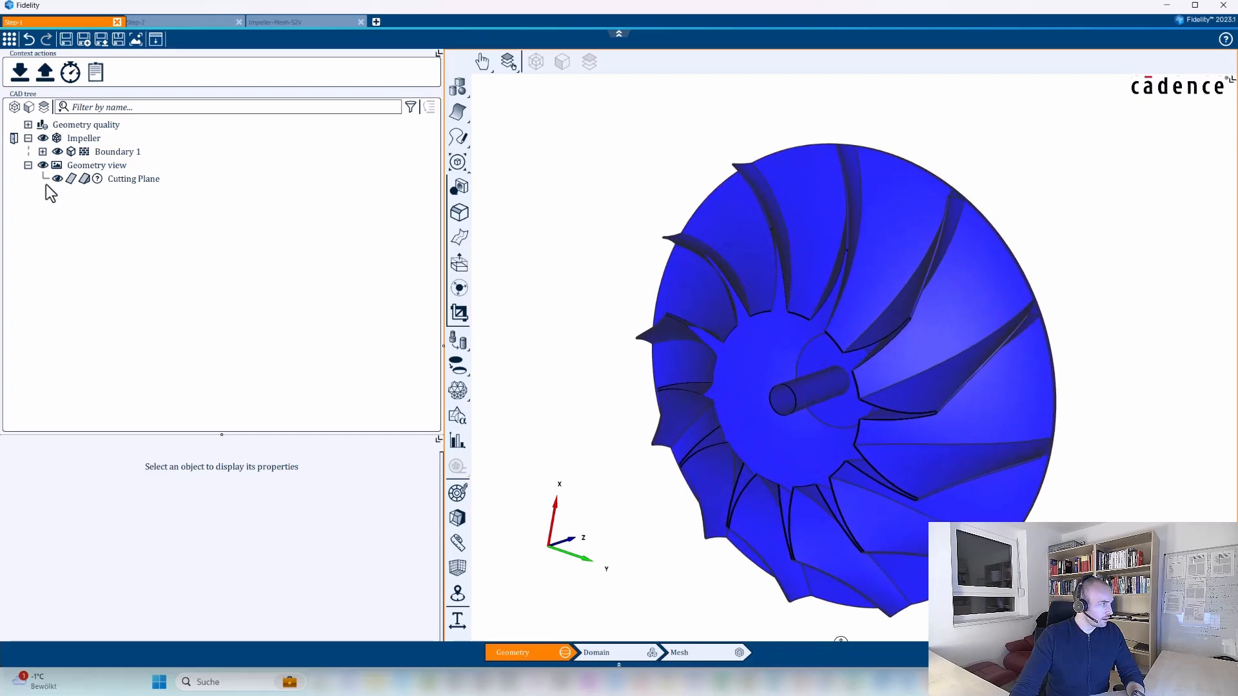
click(71, 179)
scroll(844, 344, up, 3)
middle_drag(844, 344, 935, 269)
middle_drag(994, 293, 967, 152)
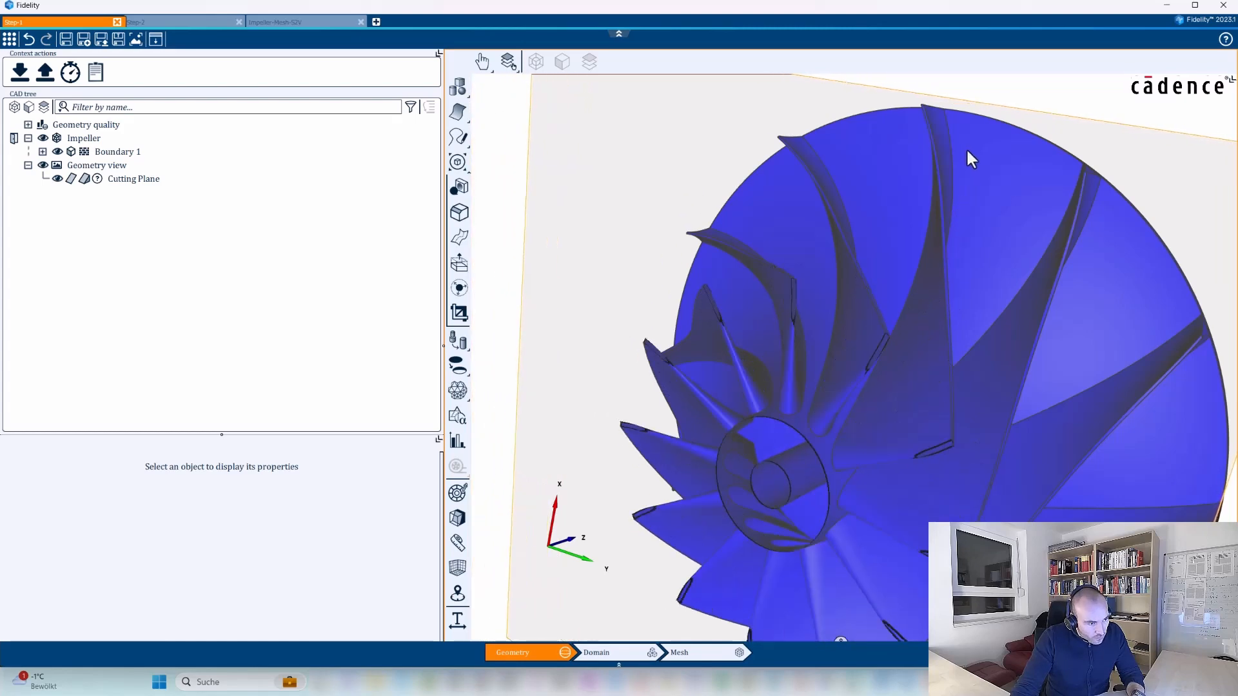
middle_drag(962, 387, 1020, 197)
mouse_move(958, 318)
middle_down()
mouse_move(1064, 169)
mouse_move(960, 306)
middle_up()
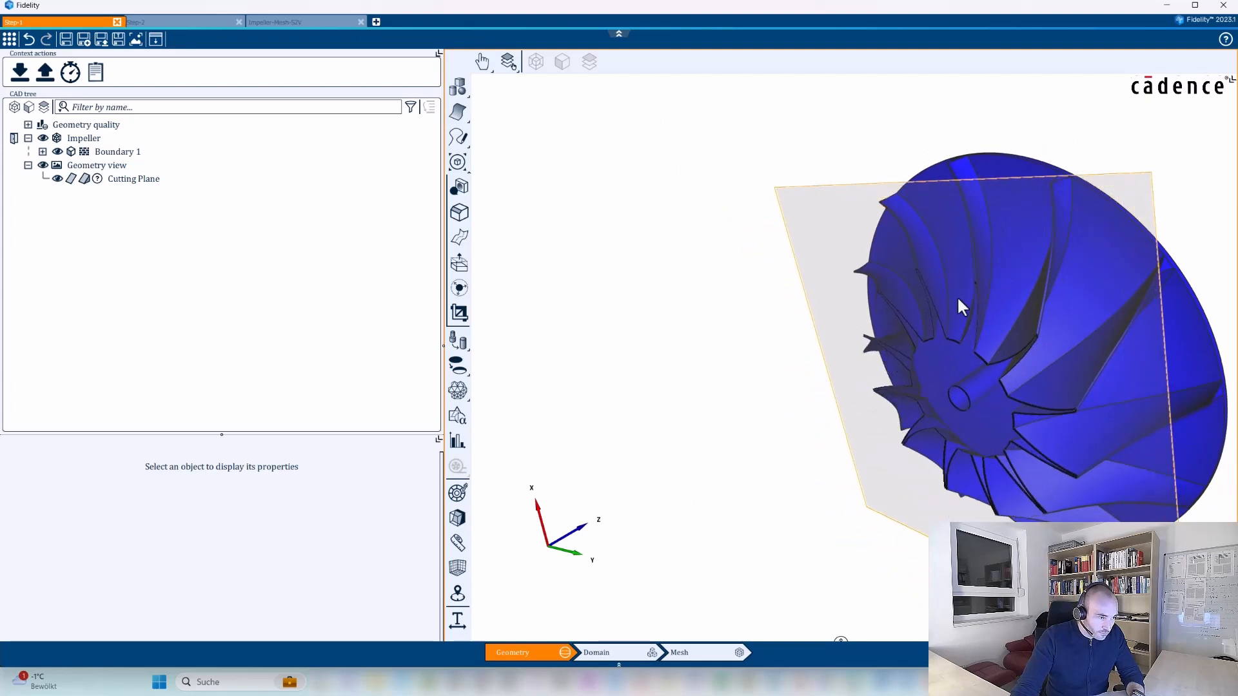
scroll(912, 385, up, 5)
scroll(922, 380, up, 10)
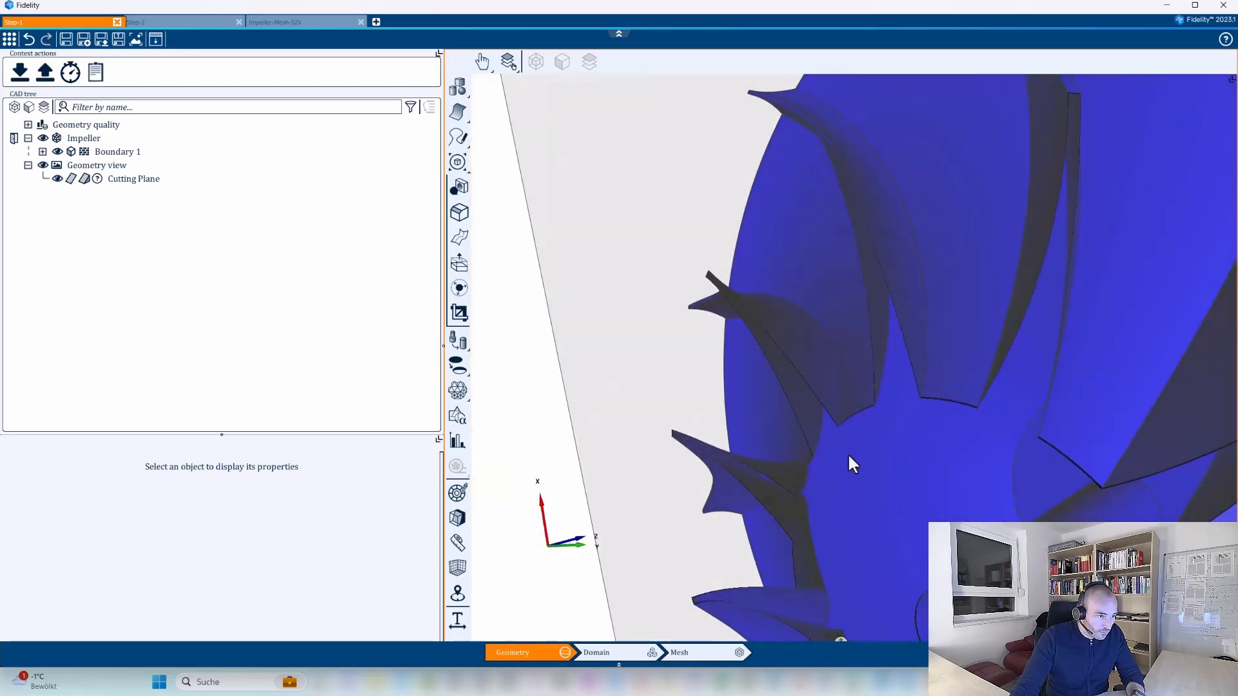
Turn off the cutting plane's clipping and hide its surface.
click(86, 179)
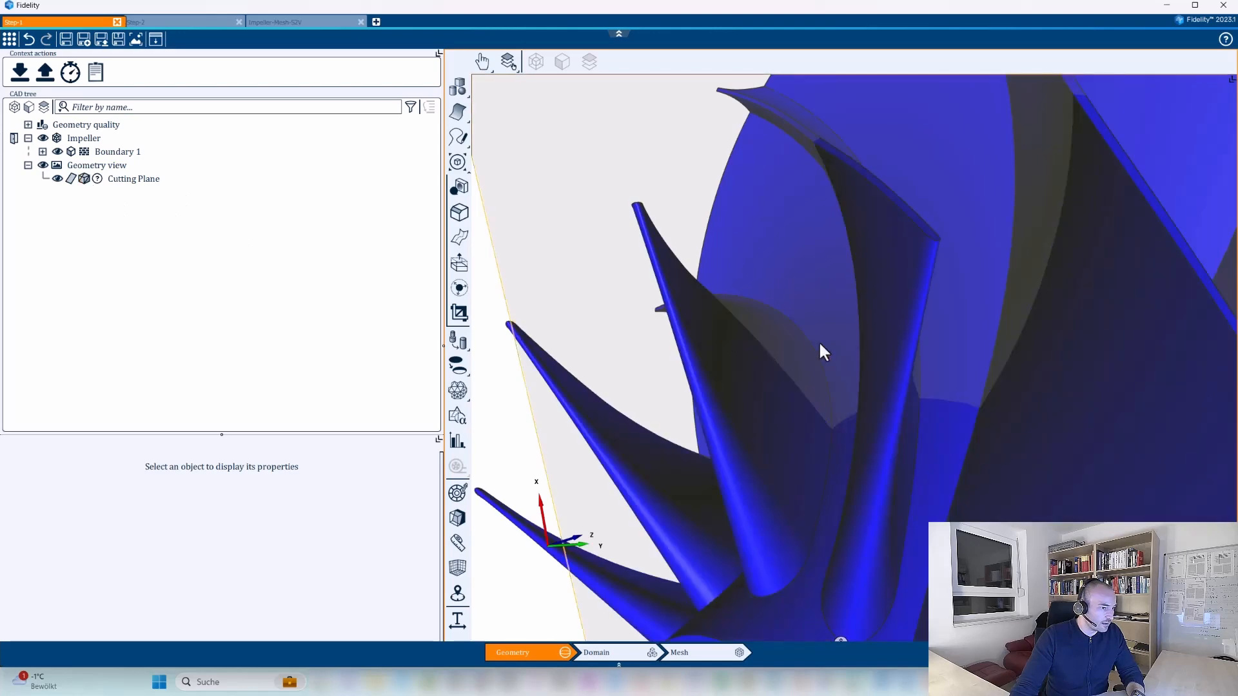
scroll(803, 336, down, 4)
click(70, 179)
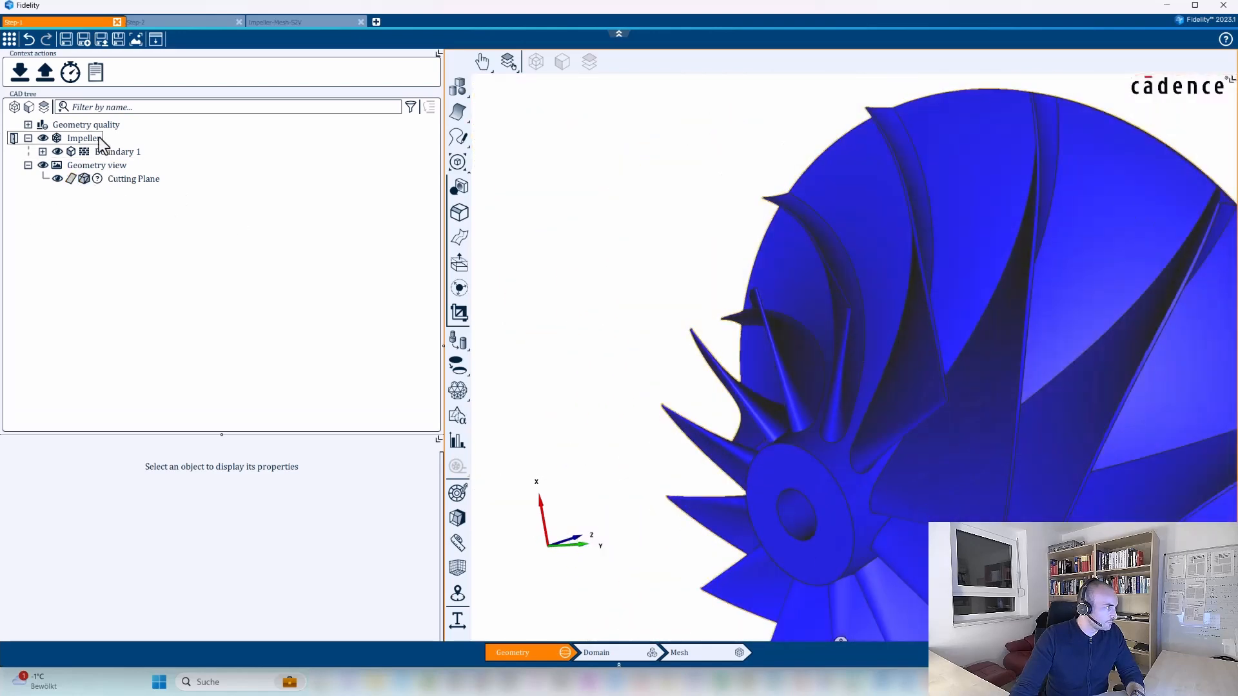
Turn on the Impeller body's wireframe and set its surface diffuse color to light green in the rendering options.
click(95, 136)
right_click(96, 142)
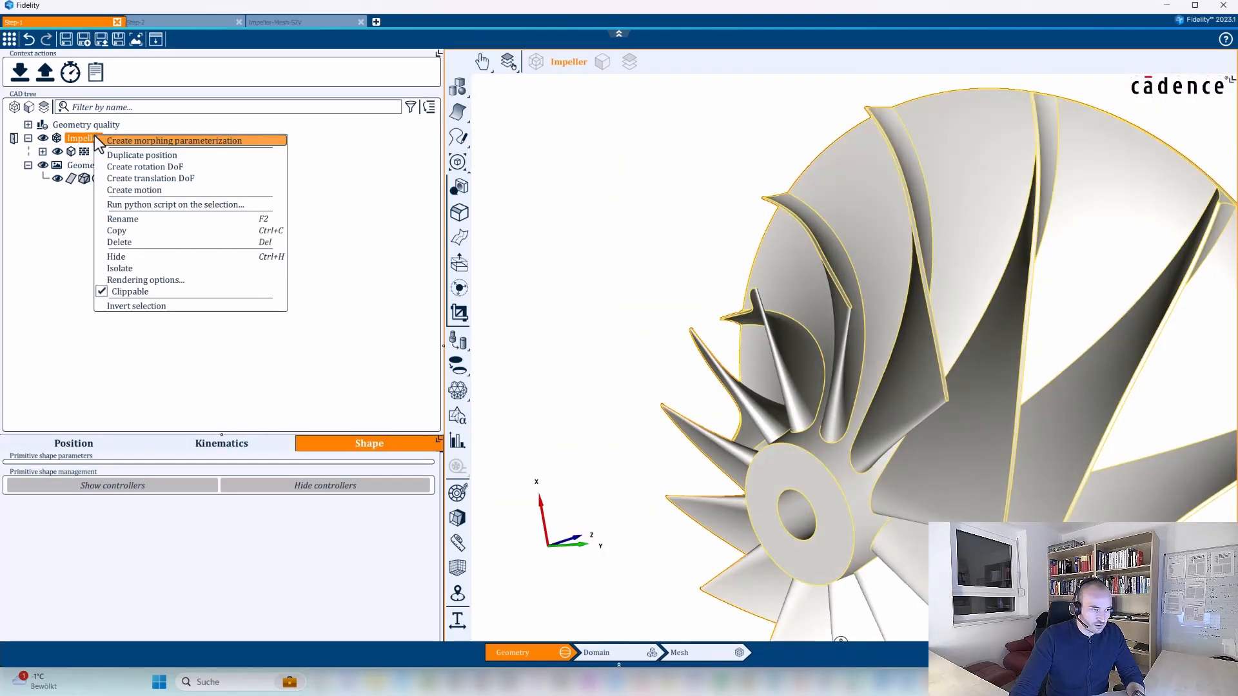
click(166, 282)
click(142, 469)
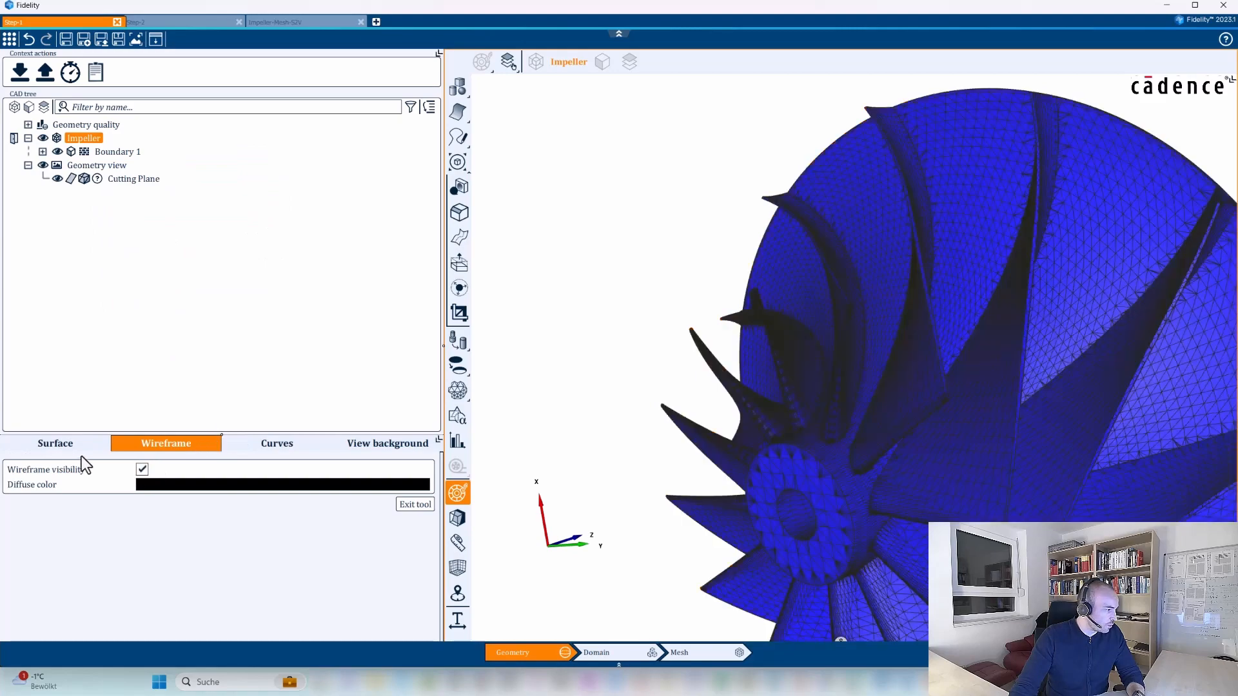
click(68, 449)
click(141, 486)
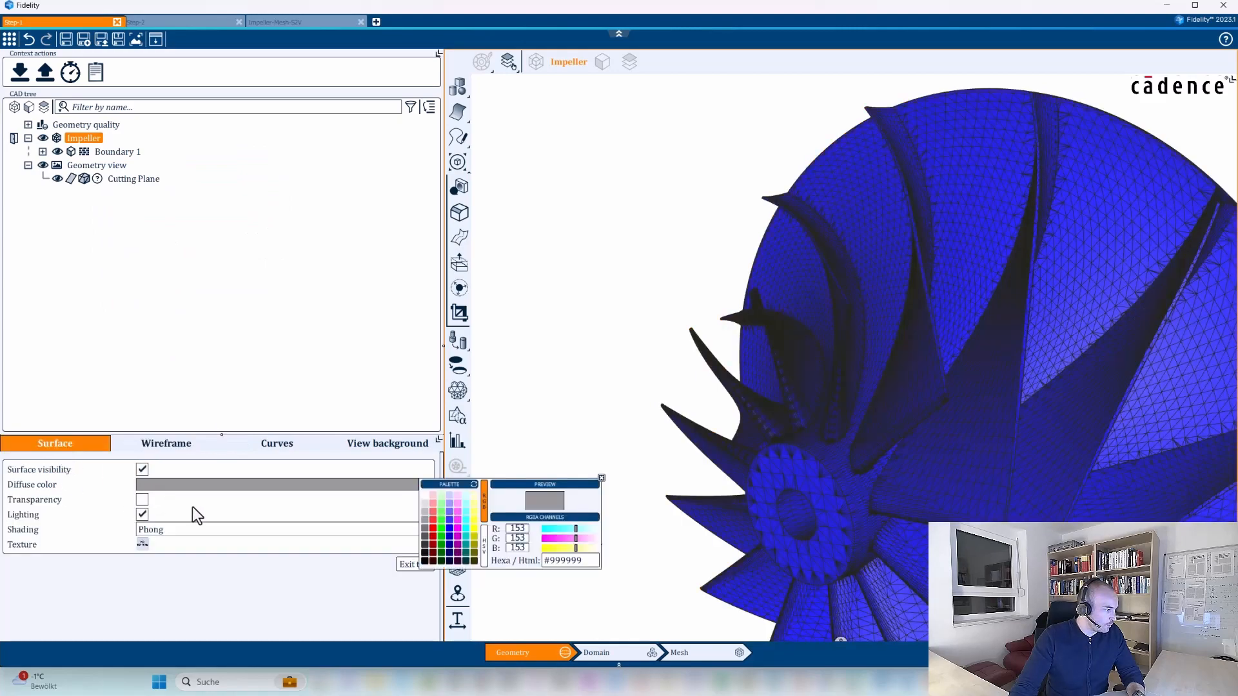
click(439, 510)
click(601, 478)
Examine the impeller's surface triangulation around the blades, blade roots and hub from several angles.
scroll(902, 513, up, 10)
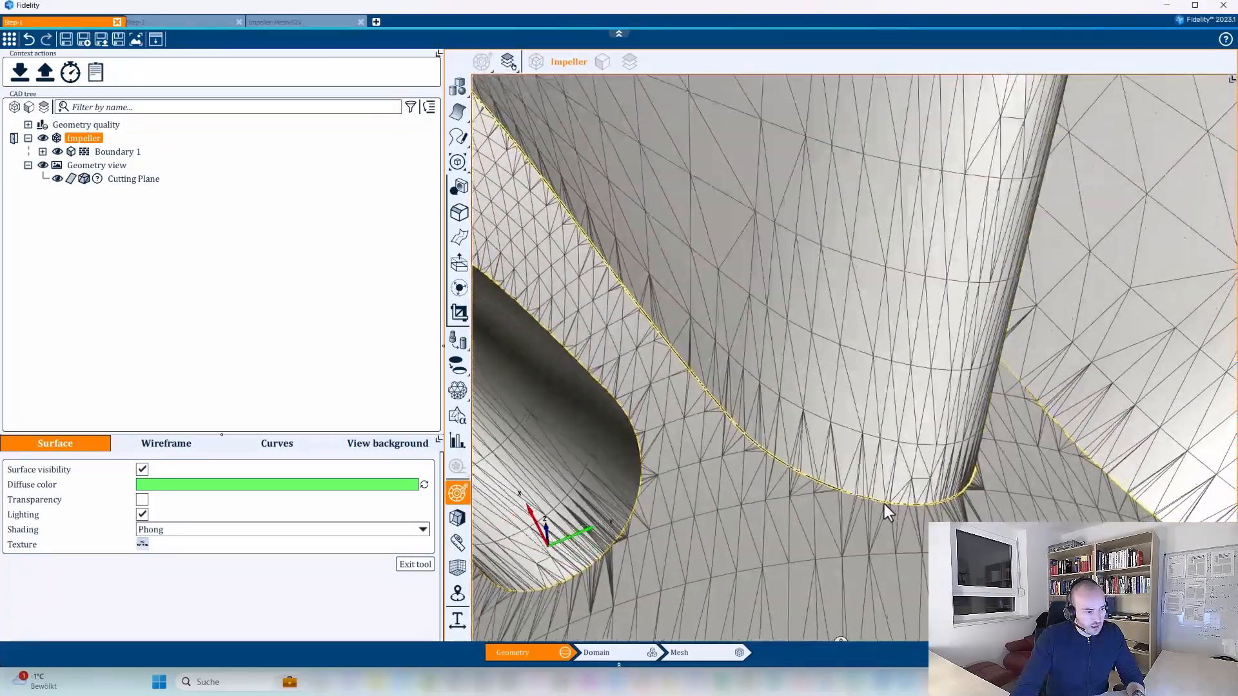
scroll(884, 504, up, 8)
scroll(880, 387, down, 10)
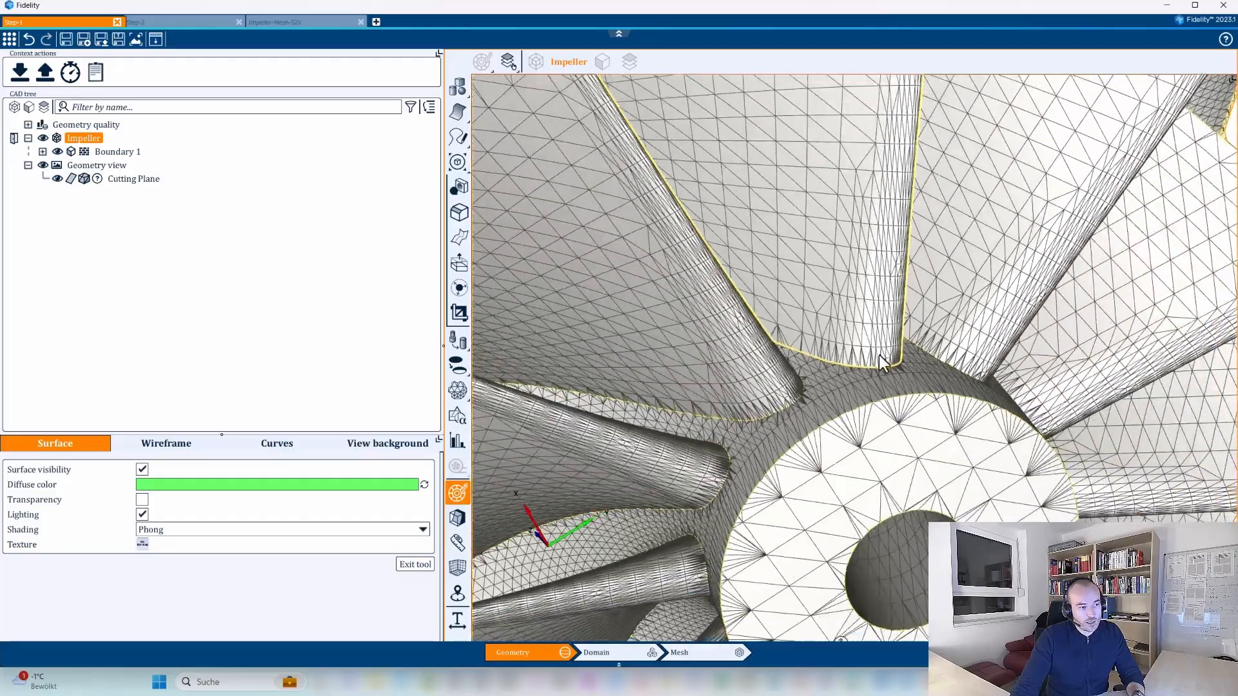
scroll(880, 354, down, 5)
middle_drag(879, 354, 770, 353)
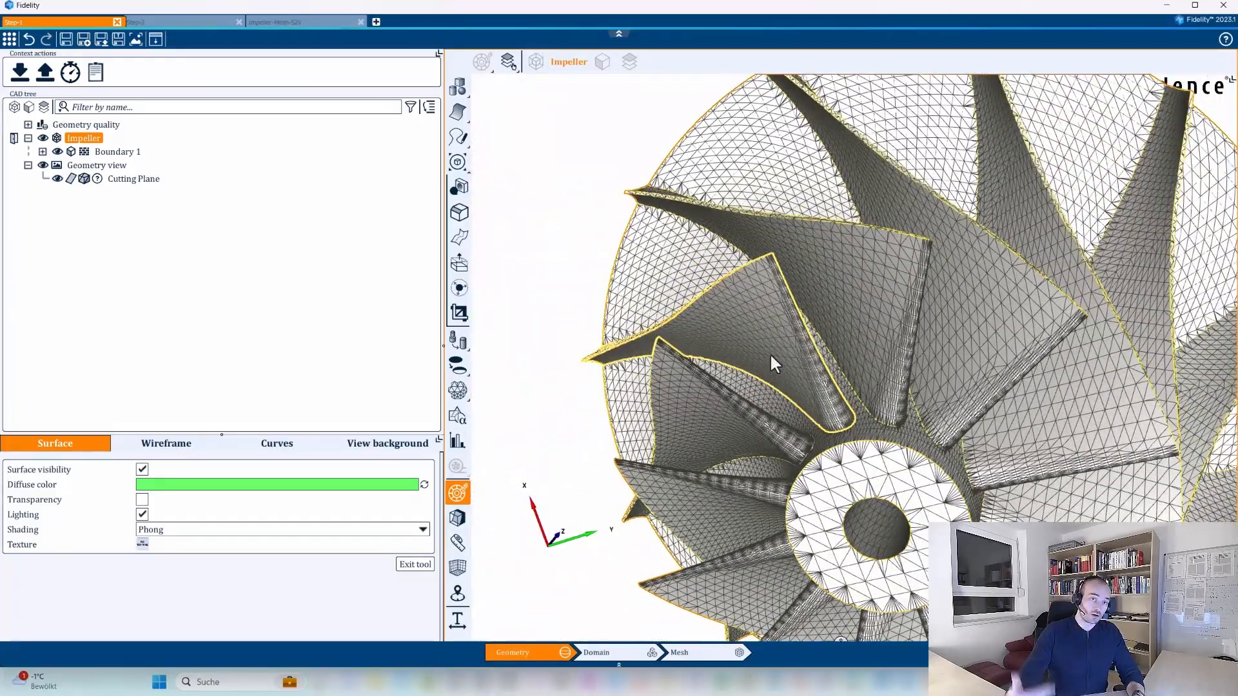
scroll(832, 292, down, 3)
middle_drag(1005, 387, 889, 404)
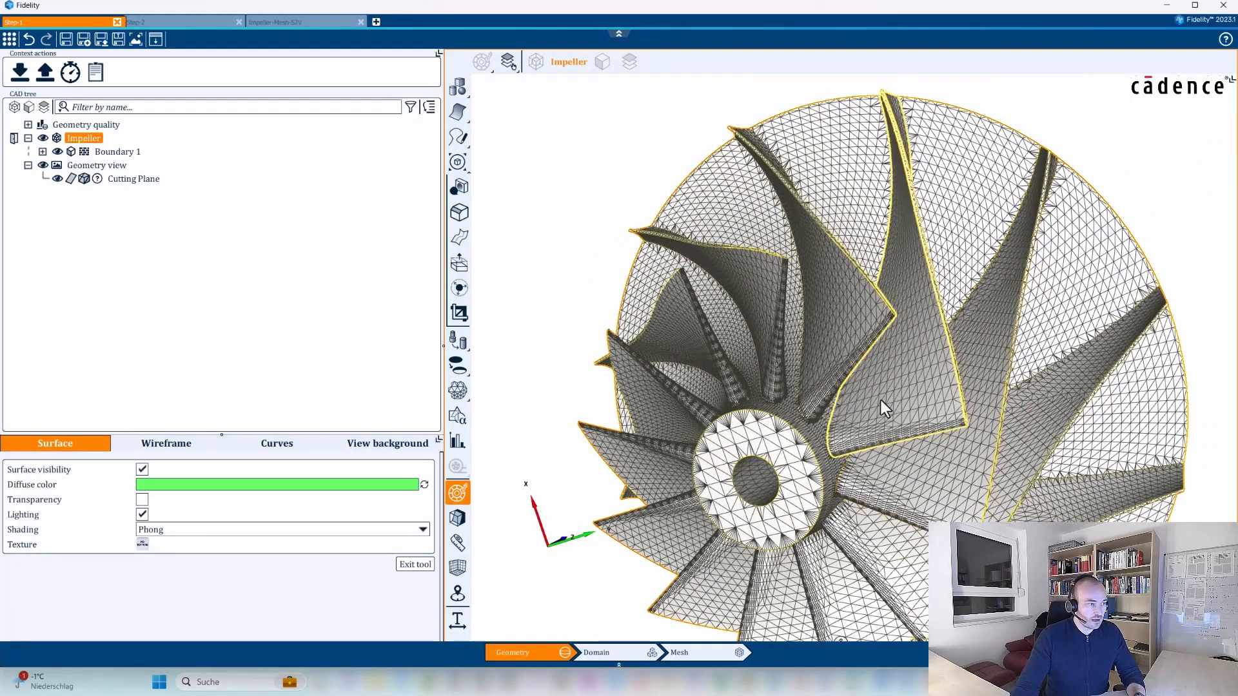
middle_drag(930, 335, 863, 474)
middle_drag(738, 378, 801, 395)
middle_drag(801, 395, 753, 397)
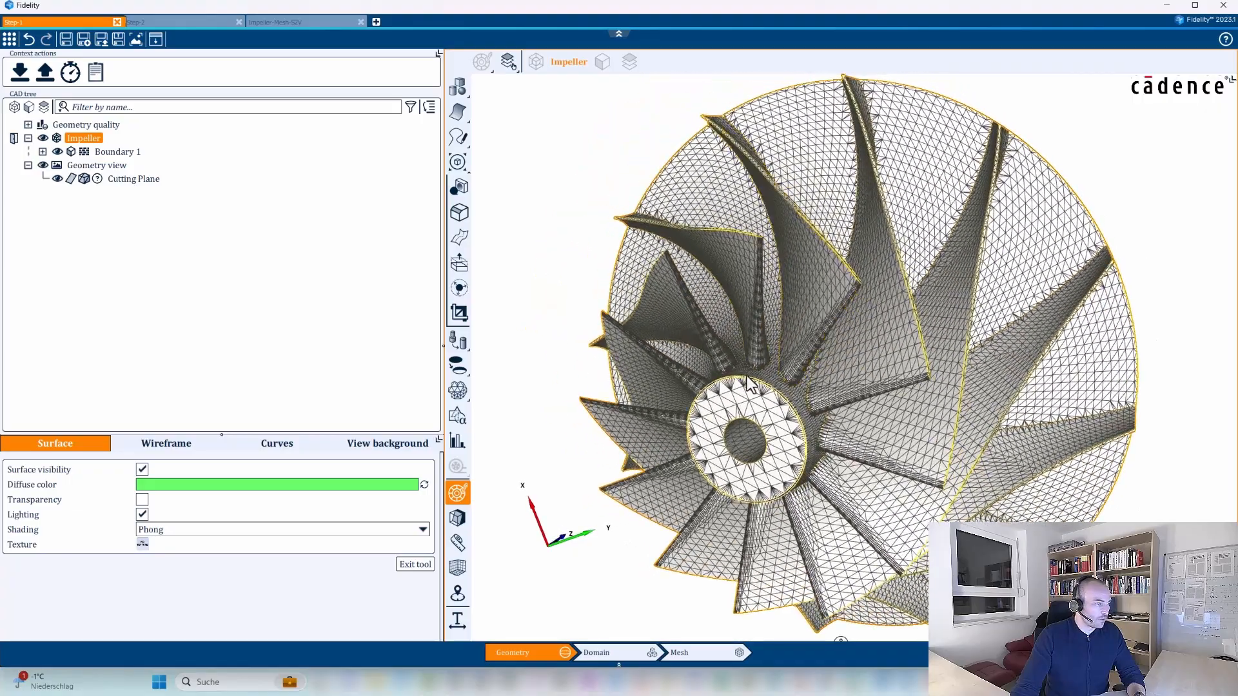
Switch to the Impeller-Mesh-S2V project and examine the mesh along the blade leading edges and root fillets.
click(284, 22)
middle_drag(720, 484, 821, 419)
middle_drag(806, 437, 722, 511)
scroll(715, 449, up, 5)
scroll(734, 553, up, 3)
middle_drag(733, 553, 746, 489)
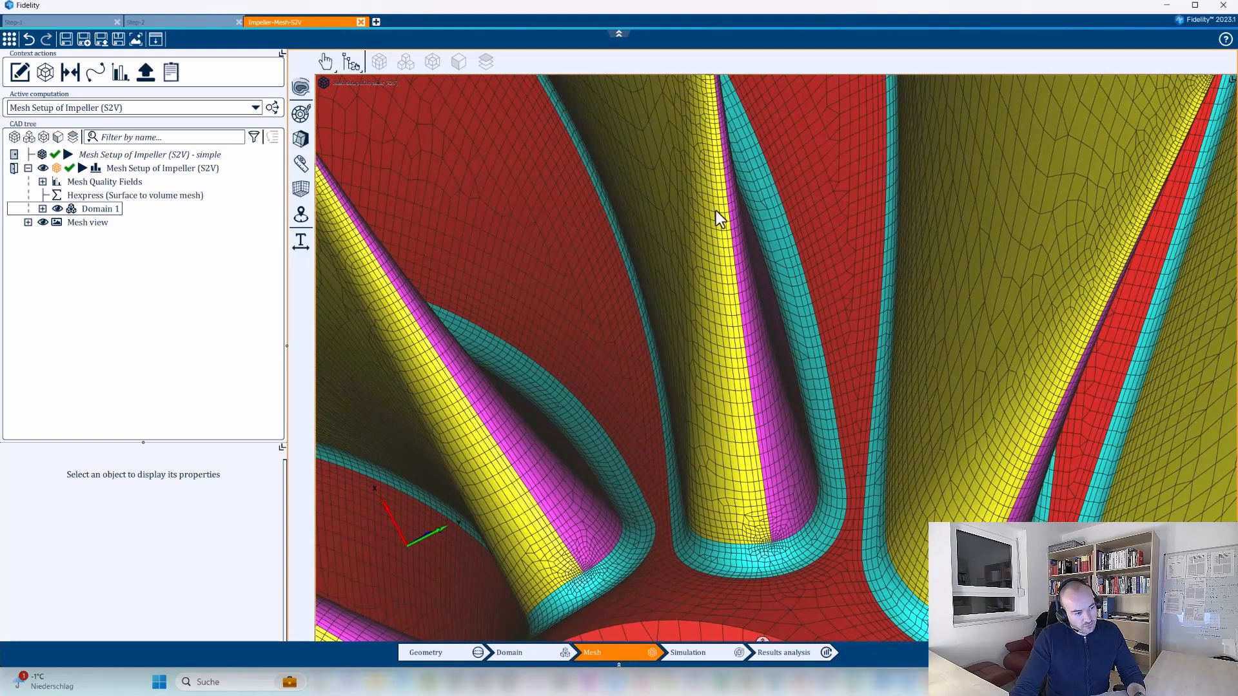
mouse_move(759, 463)
middle_down()
mouse_move(768, 511)
mouse_move(768, 442)
middle_up()
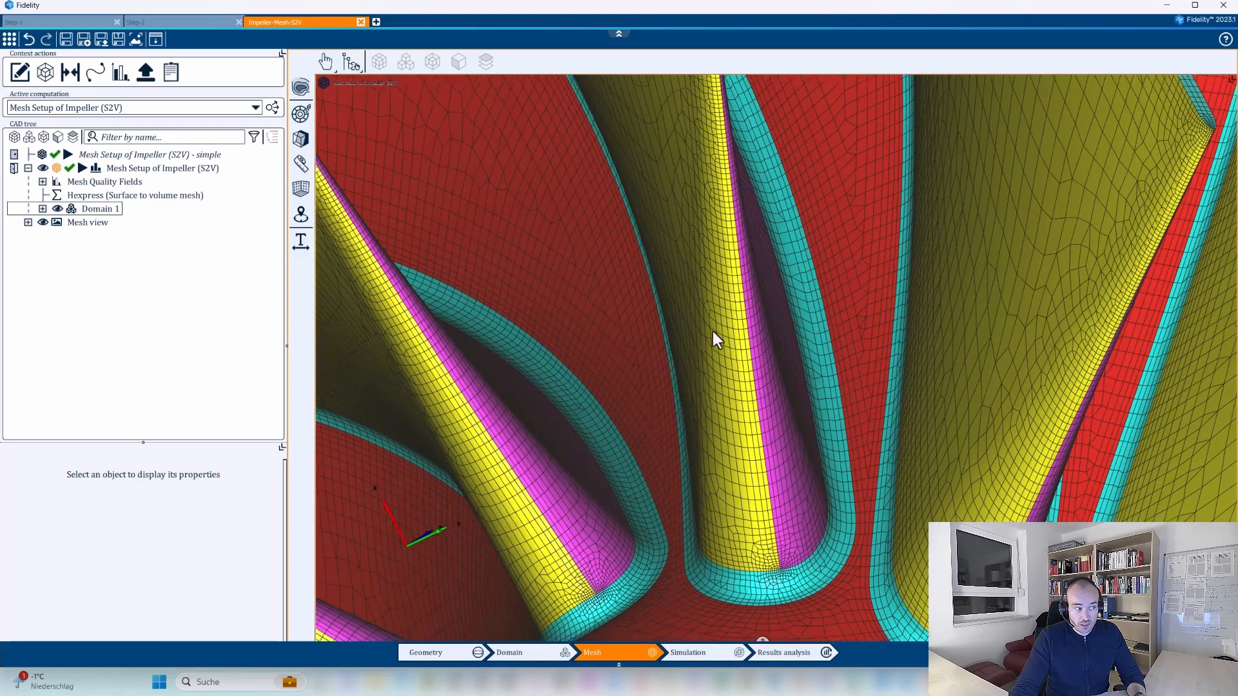
scroll(714, 341, down, 5)
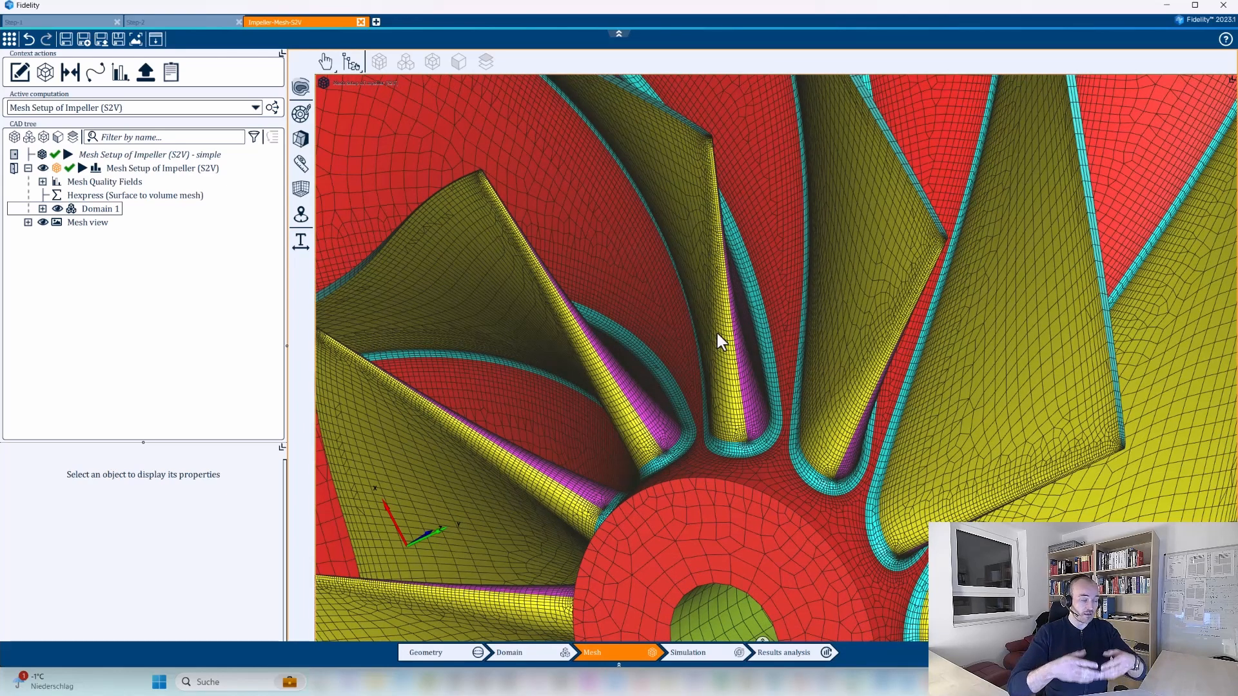
Switch to the Step-2 project and examine the fillets at the impeller's blade roots.
click(184, 22)
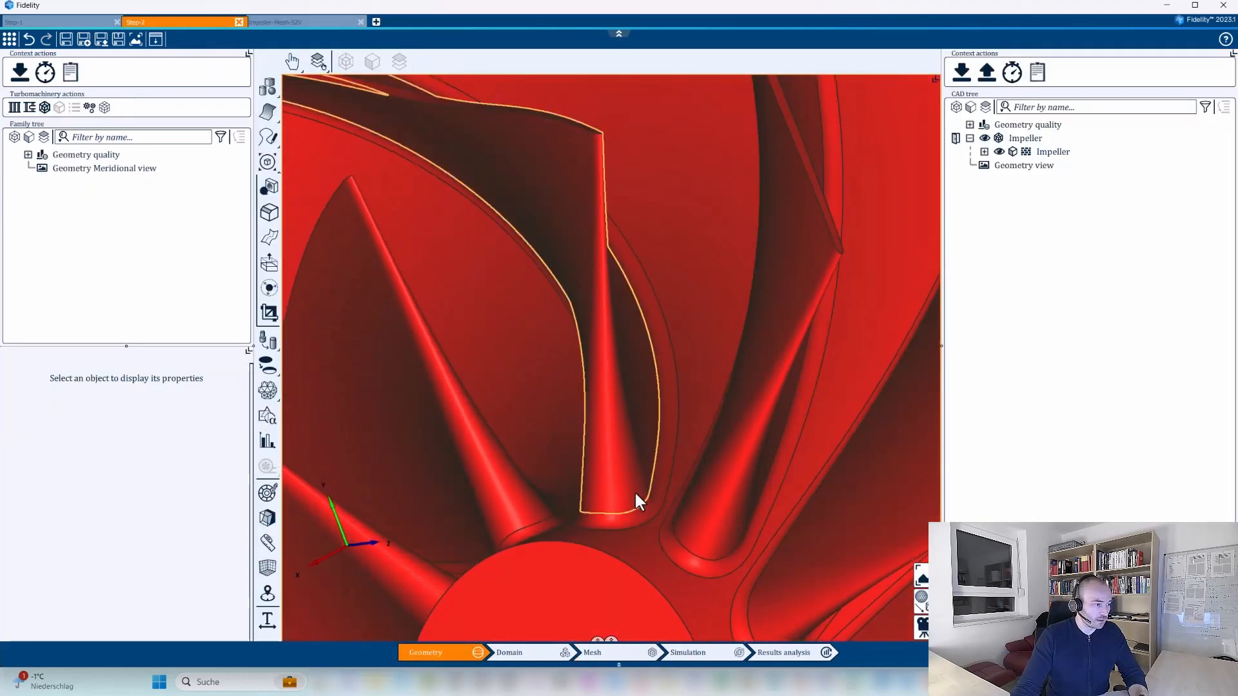
scroll(636, 493, down, 5)
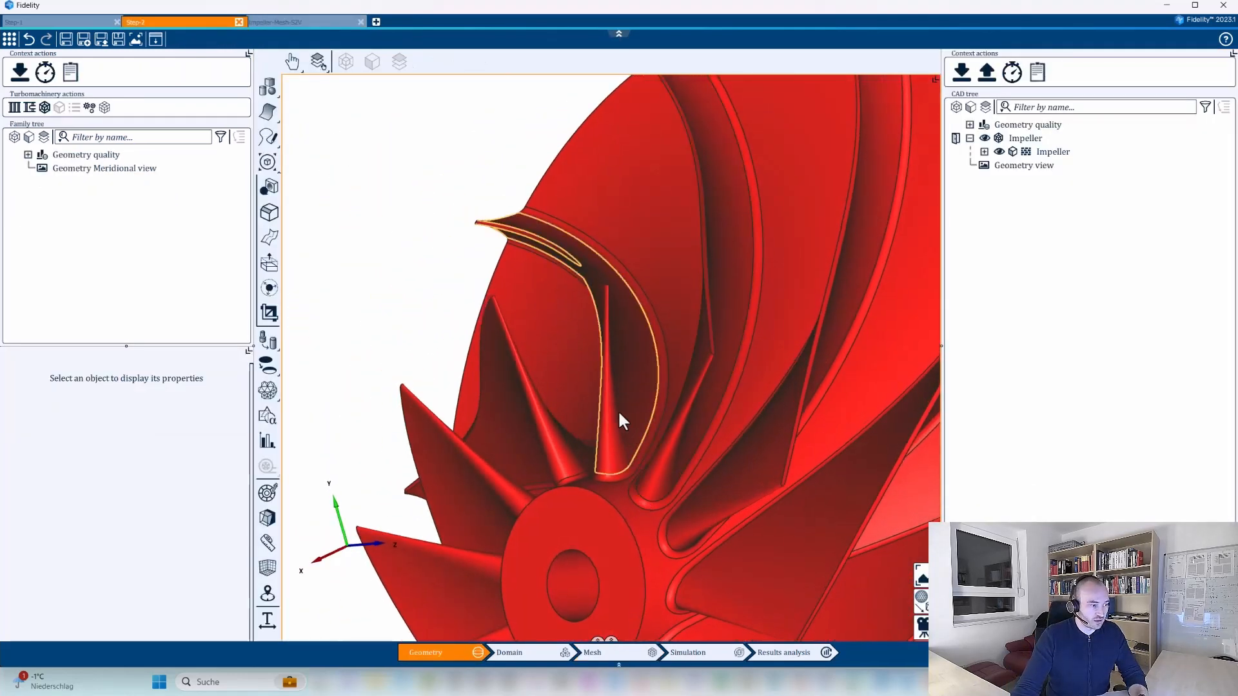
middle_drag(603, 452, 664, 473)
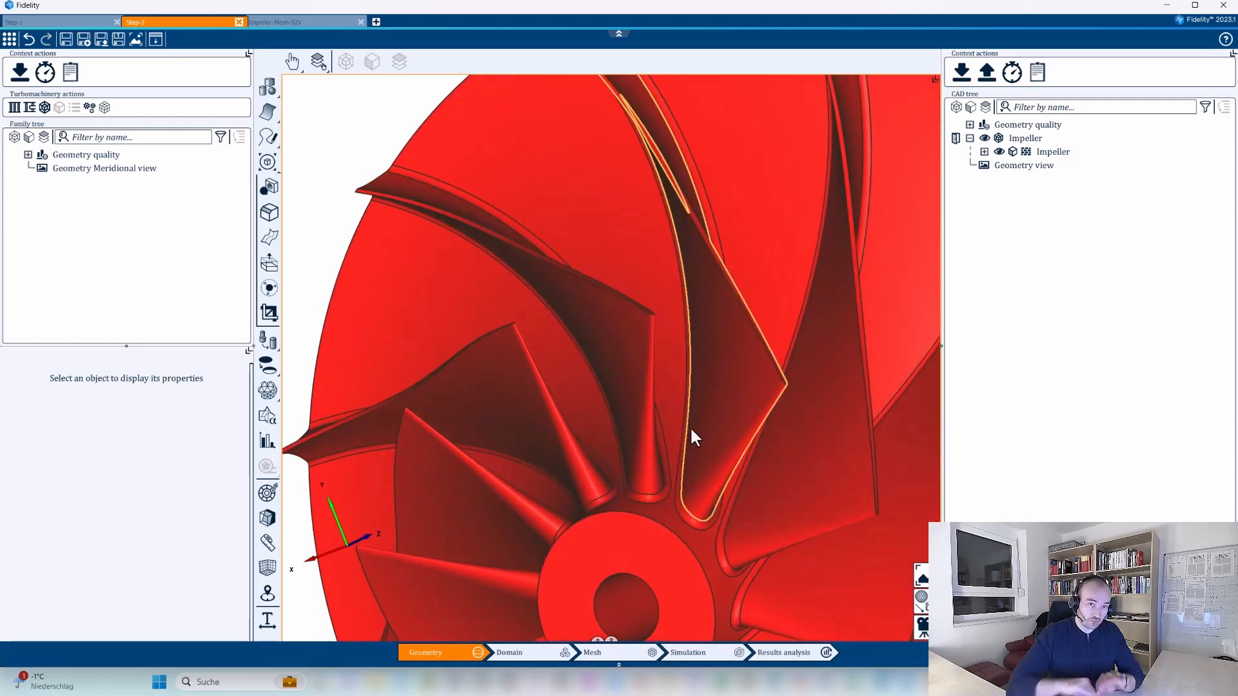
scroll(665, 474, down, 2)
middle_drag(689, 524, 610, 486)
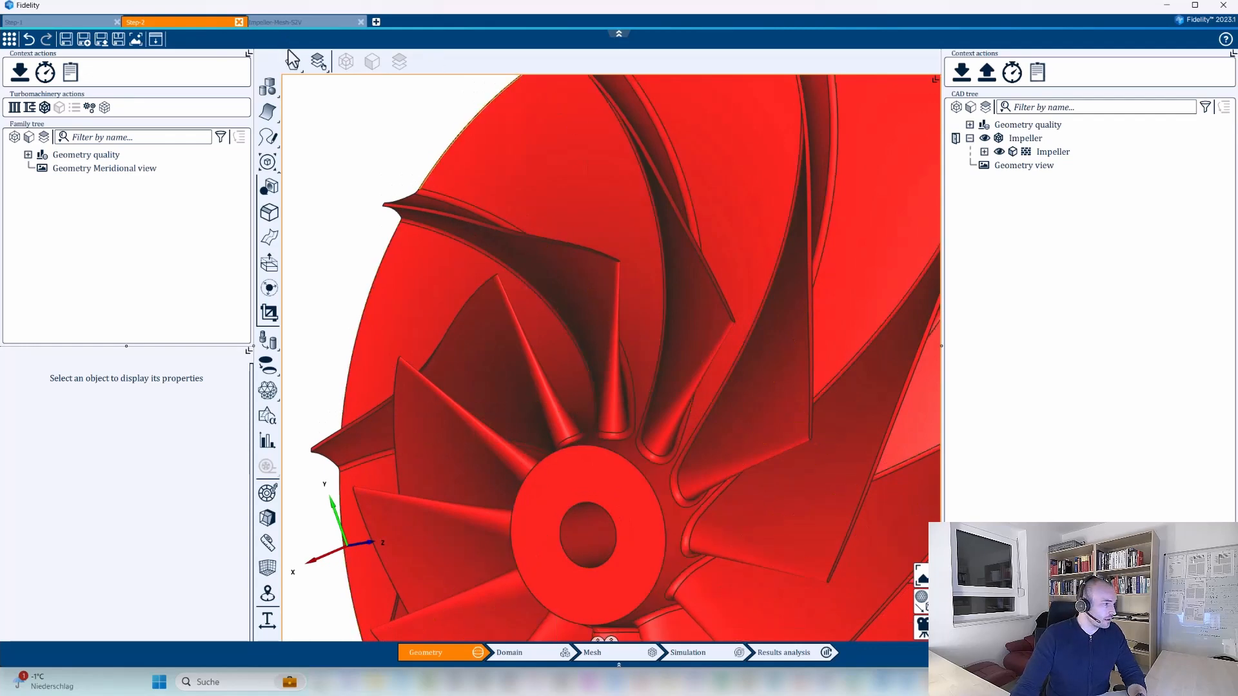
Return to the Step-1 project and close it.
click(72, 25)
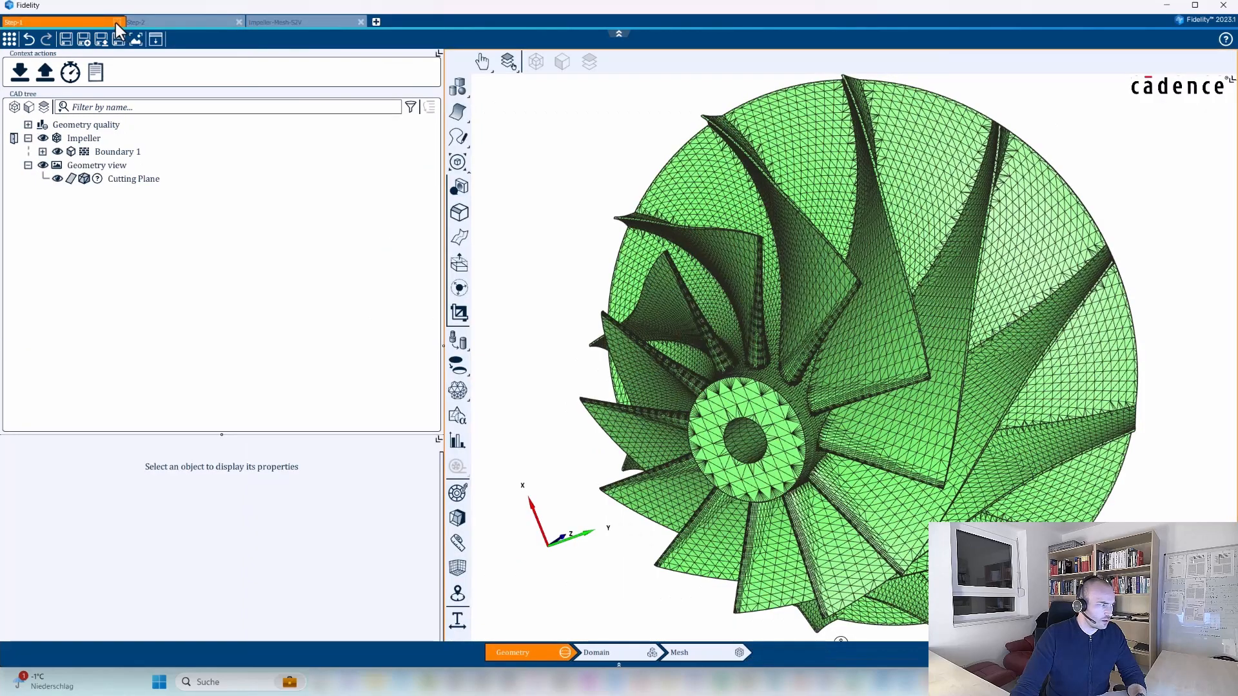
click(116, 22)
click(673, 378)
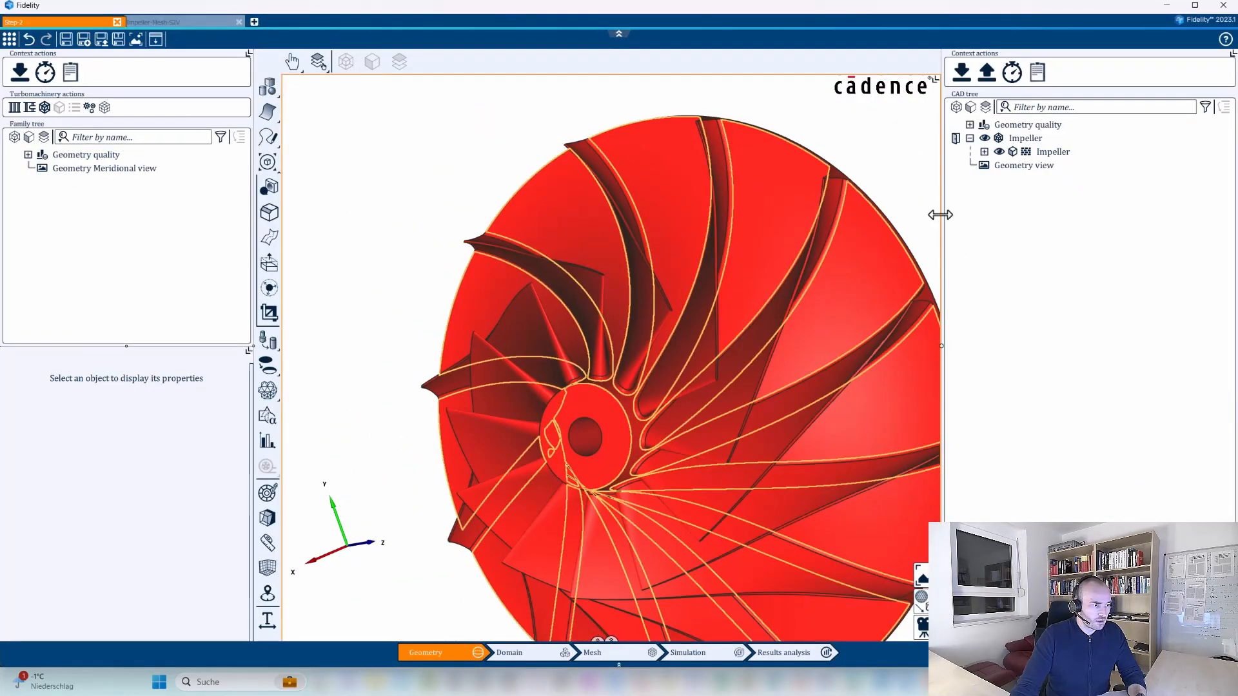
Enlarge the Step-2 geometry view, inspect the filleted impeller and its list of faces, and collapse the Impeller body.
drag(941, 214, 1012, 271)
middle_drag(822, 435, 714, 416)
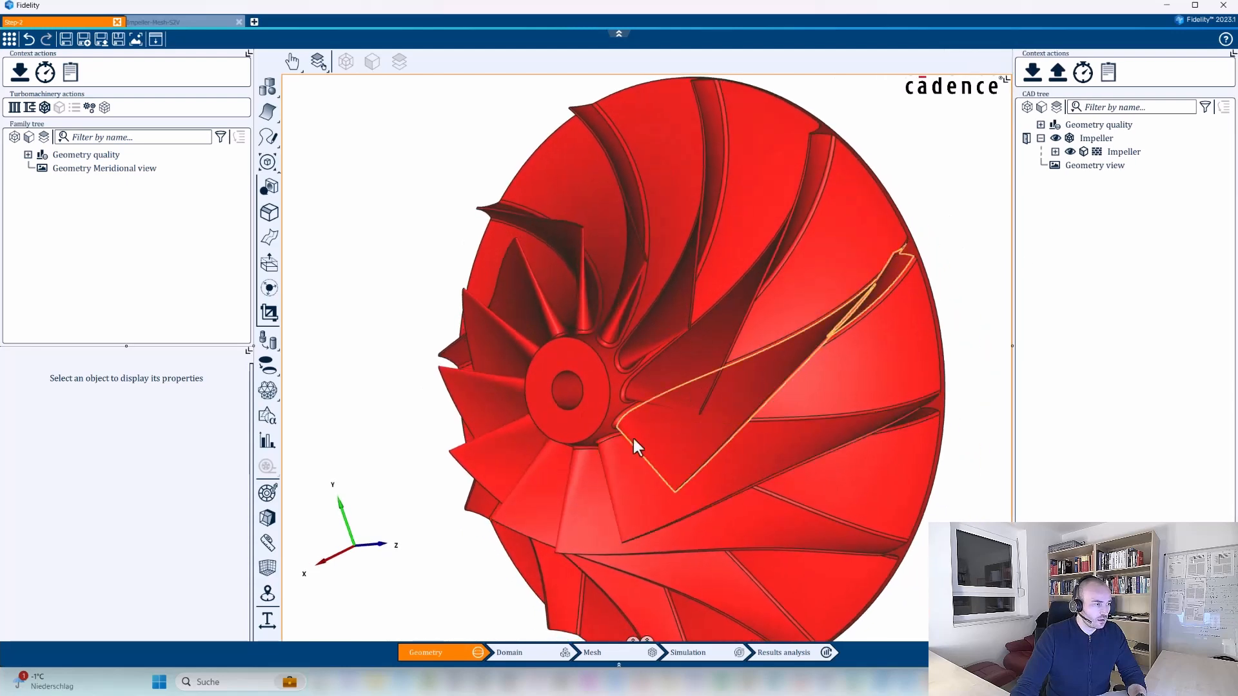
scroll(654, 306, up, 3)
middle_drag(655, 314, 599, 381)
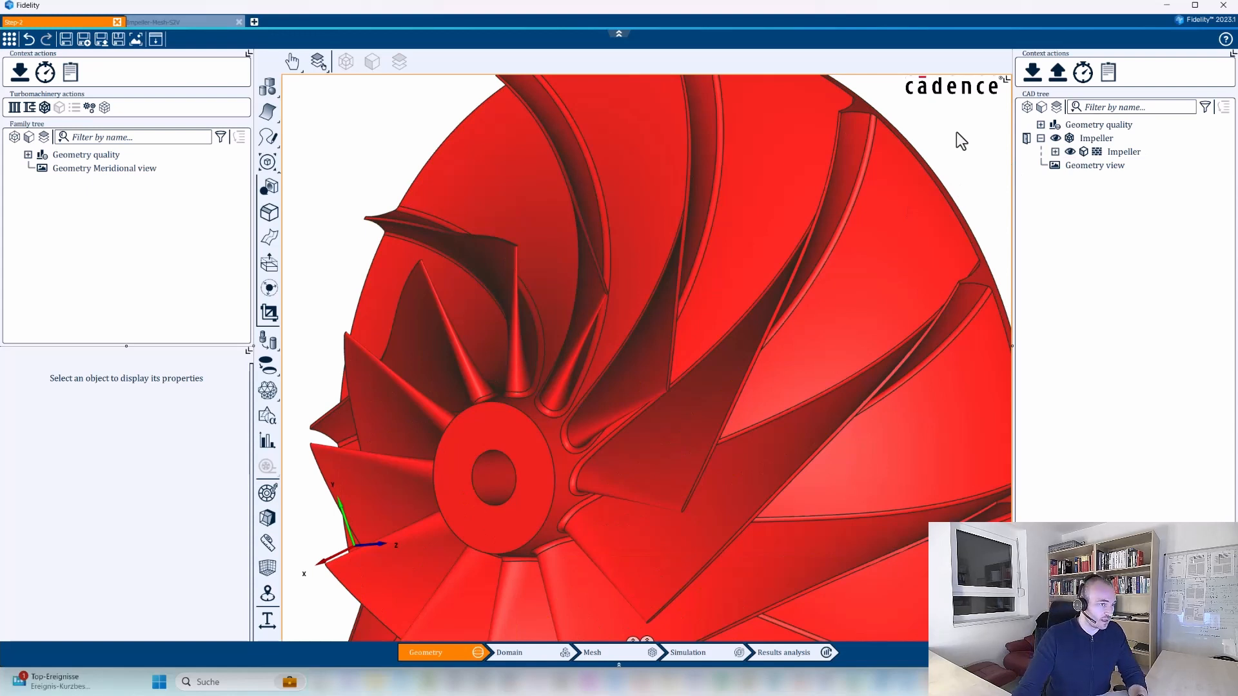
click(1055, 152)
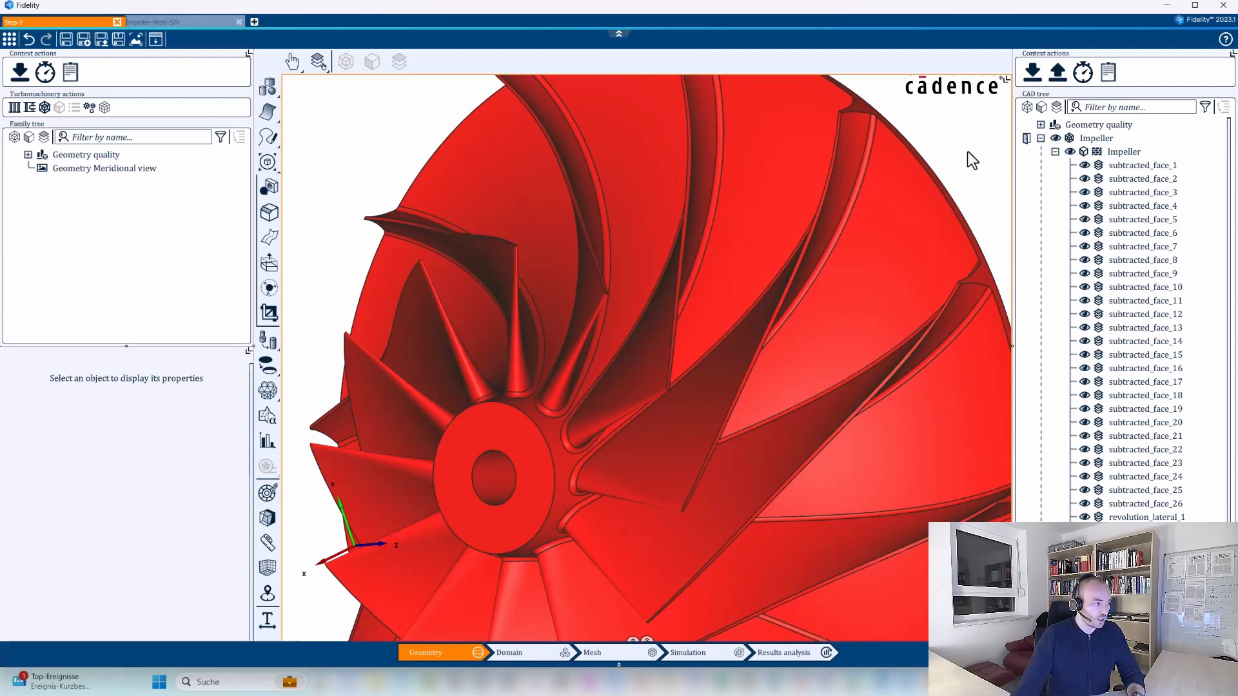
click(1040, 138)
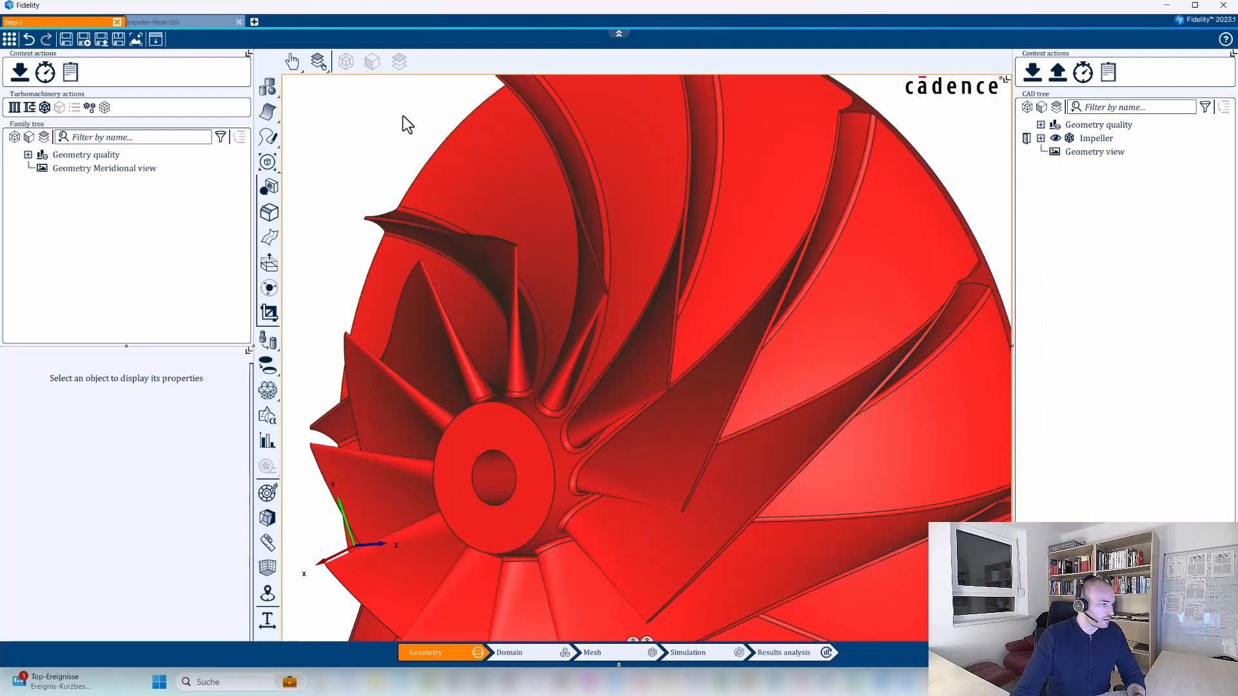
Run the split_faces.py Python script on the Step-2 impeller and inspect the blades.
click(10, 38)
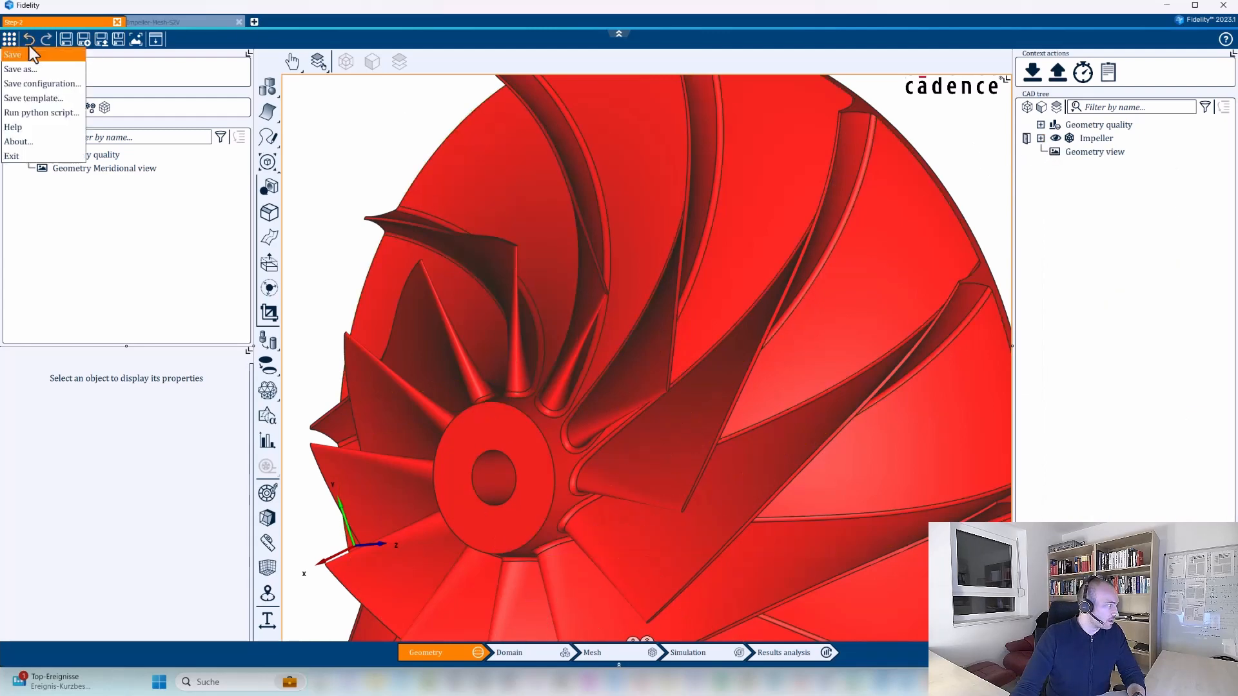
click(28, 113)
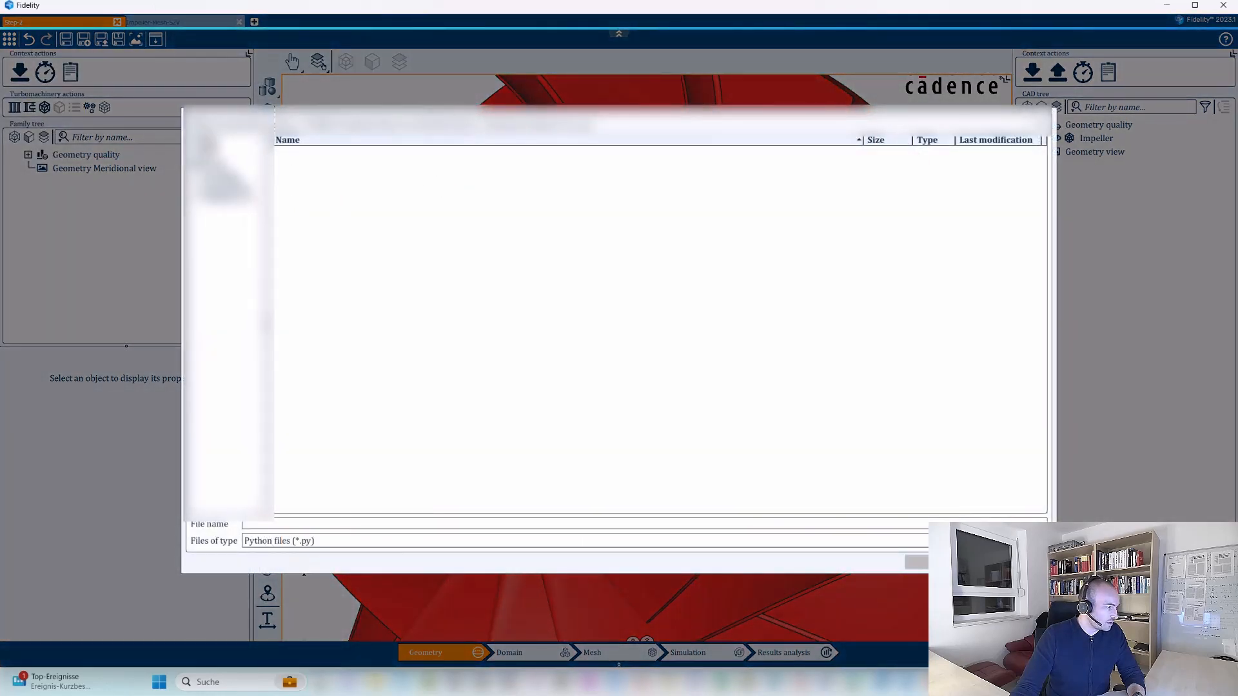
double_click(304, 150)
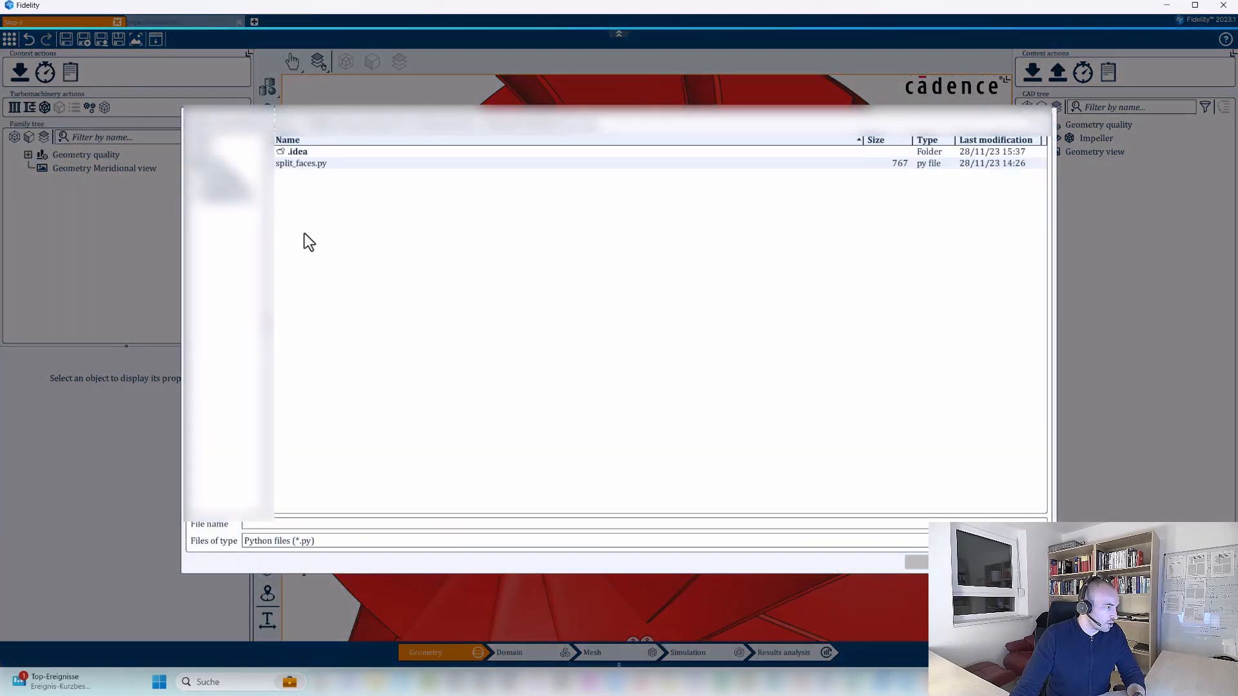
click(298, 165)
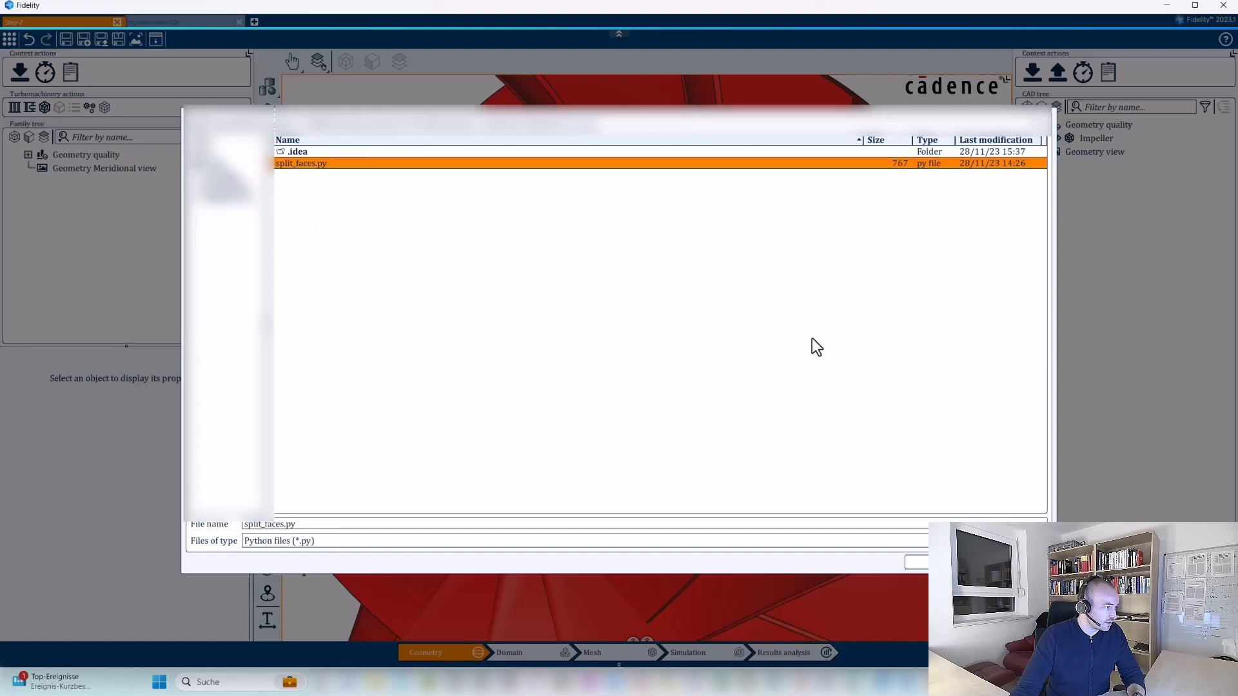
key(Return)
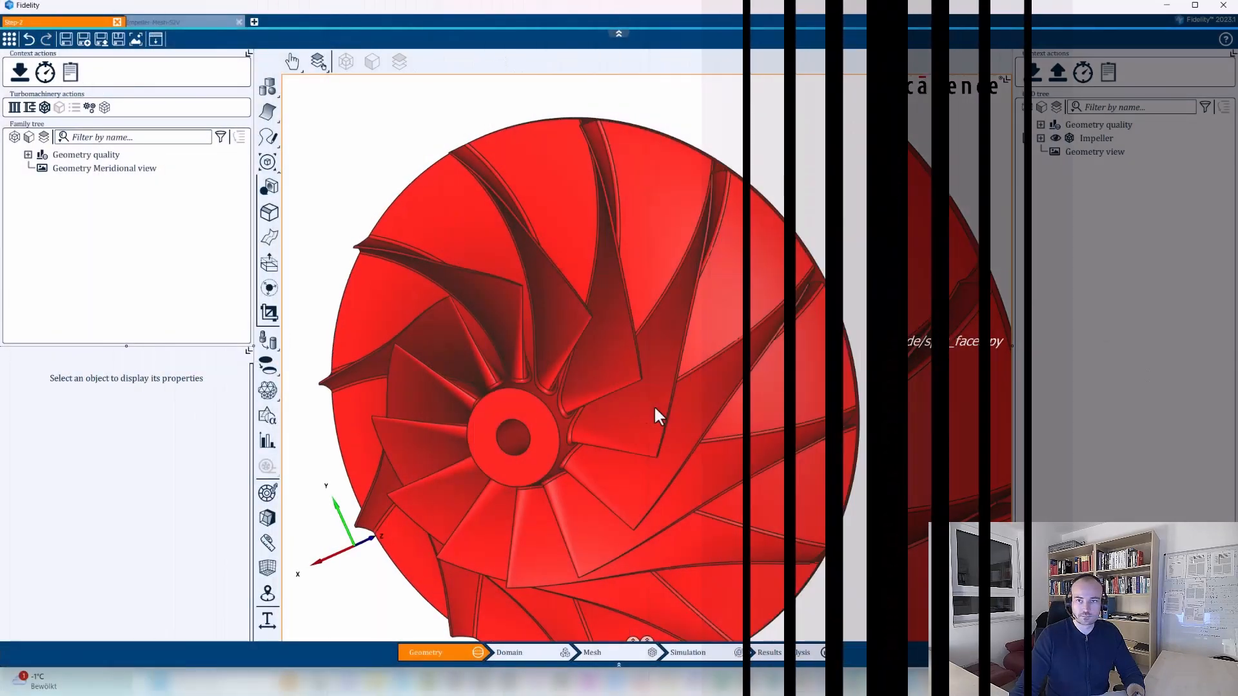
scroll(653, 405, up, 3)
middle_drag(545, 475, 625, 510)
scroll(681, 400, down, 3)
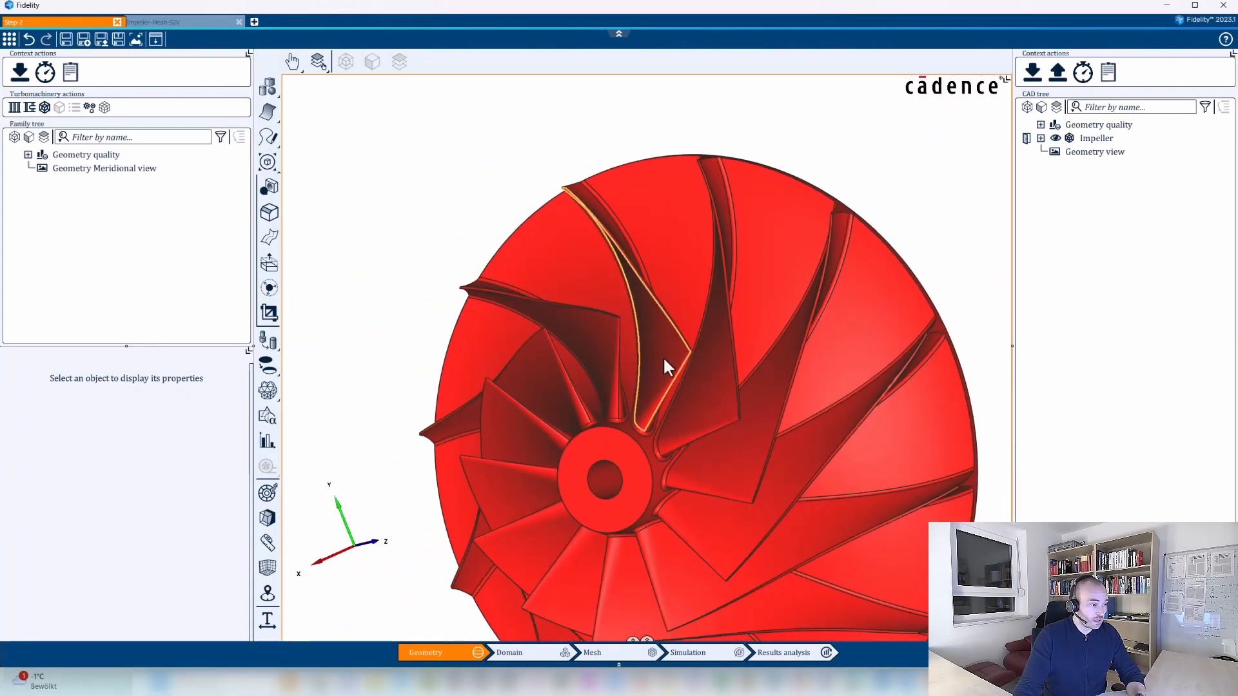
Set the selection mode to pick similar entities by perimeter and area.
middle_drag(677, 423, 702, 481)
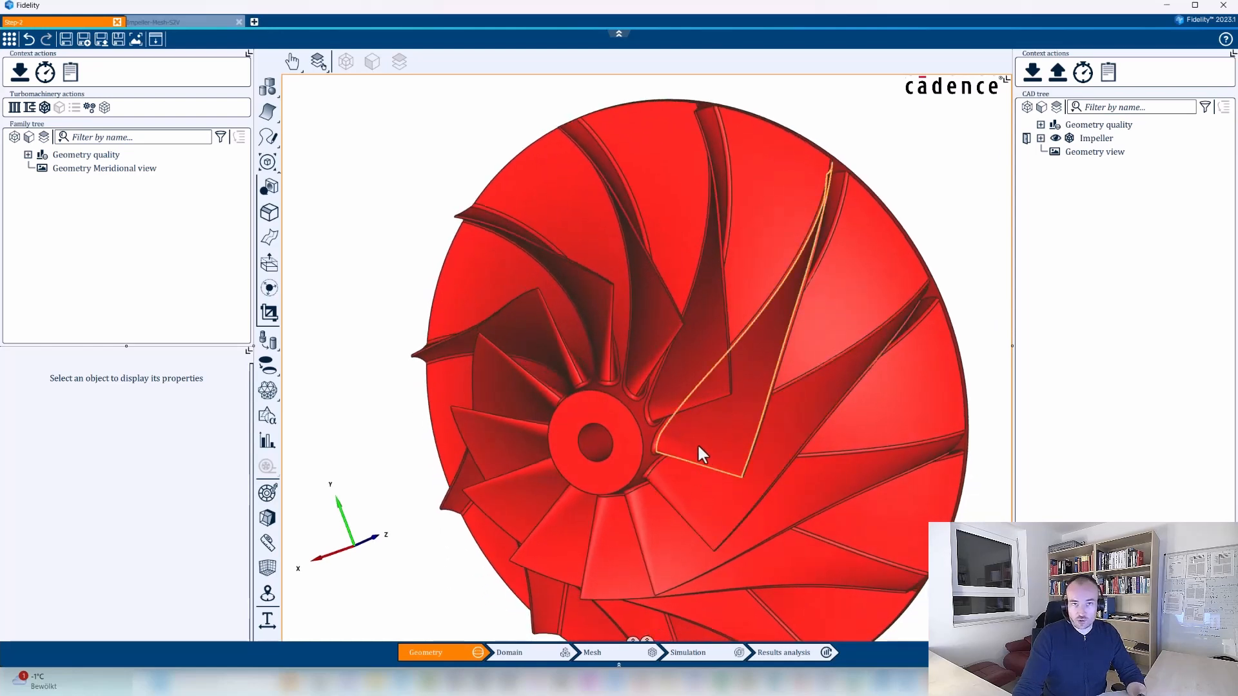
click(322, 67)
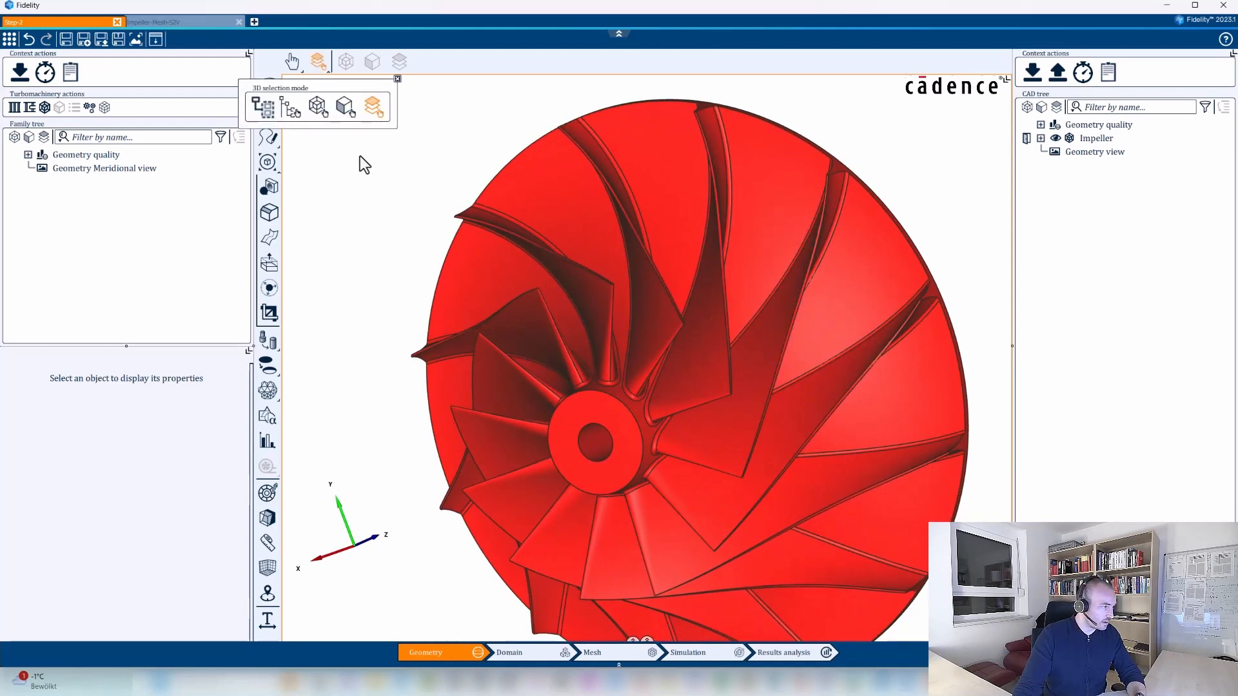
click(397, 79)
click(289, 71)
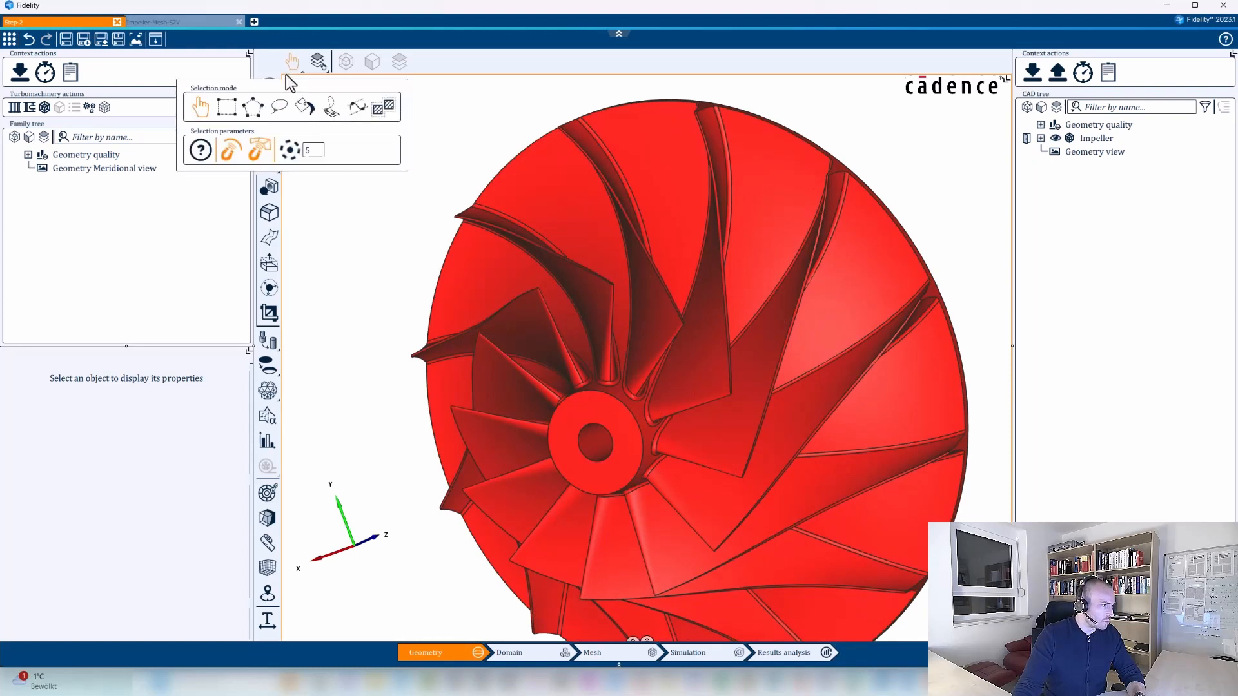
click(382, 112)
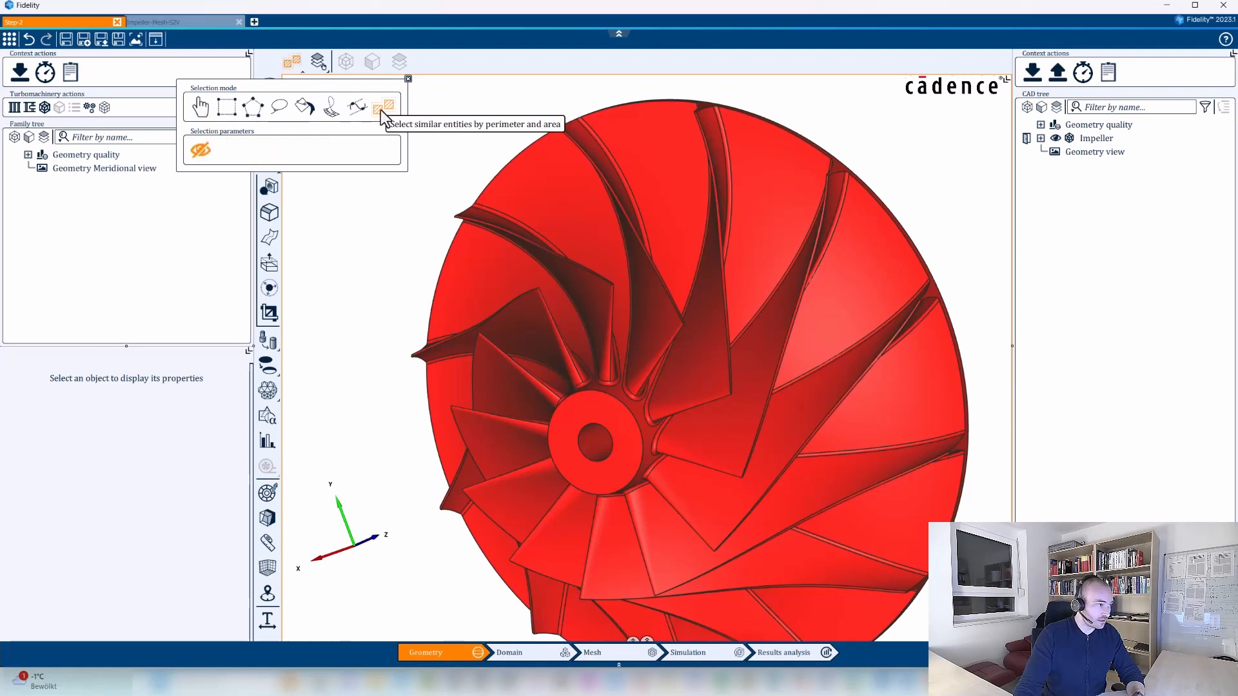
click(408, 79)
Select the matching front-facing side faces of all the impeller blades and group them as SUCTION_SIDE.
middle_drag(416, 93, 435, 155)
middle_drag(510, 325, 645, 387)
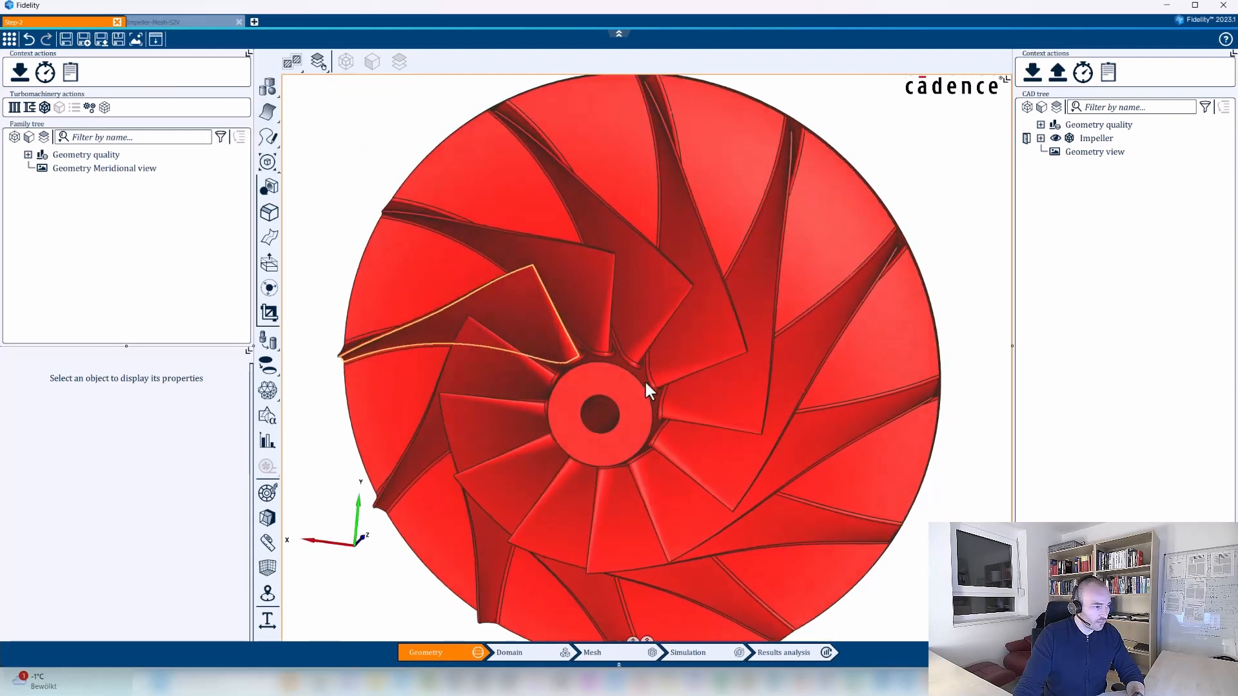
click(648, 304)
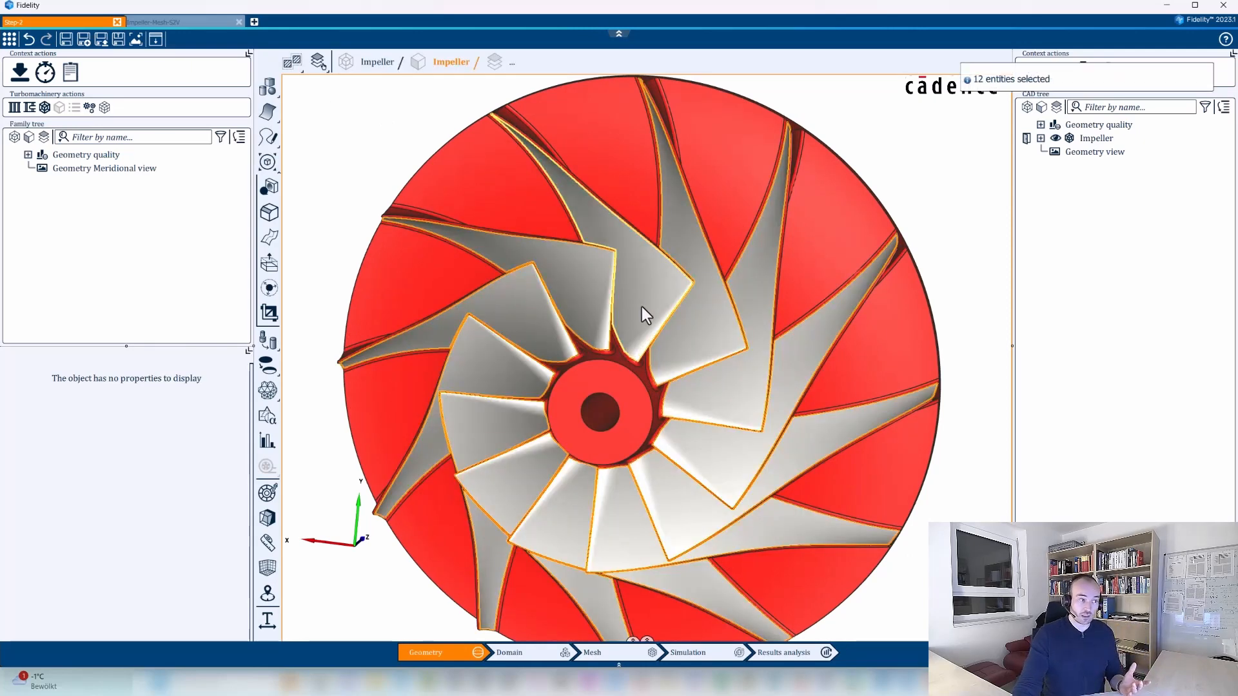
right_click(641, 307)
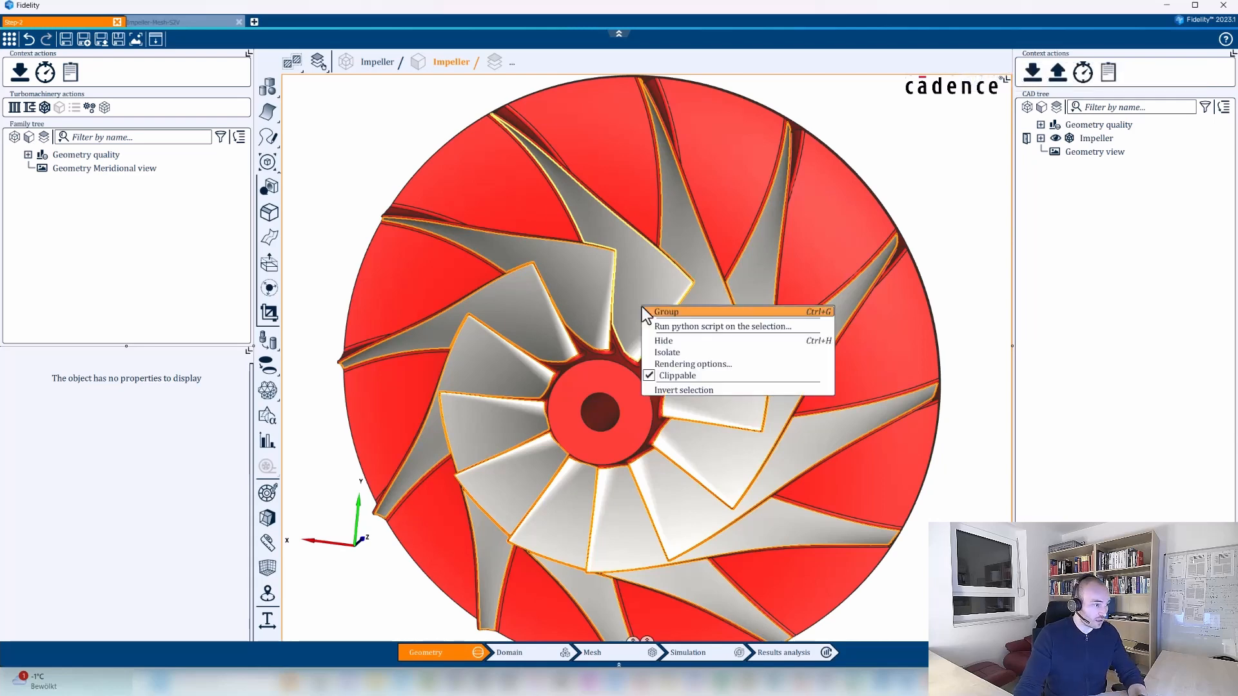
click(651, 313)
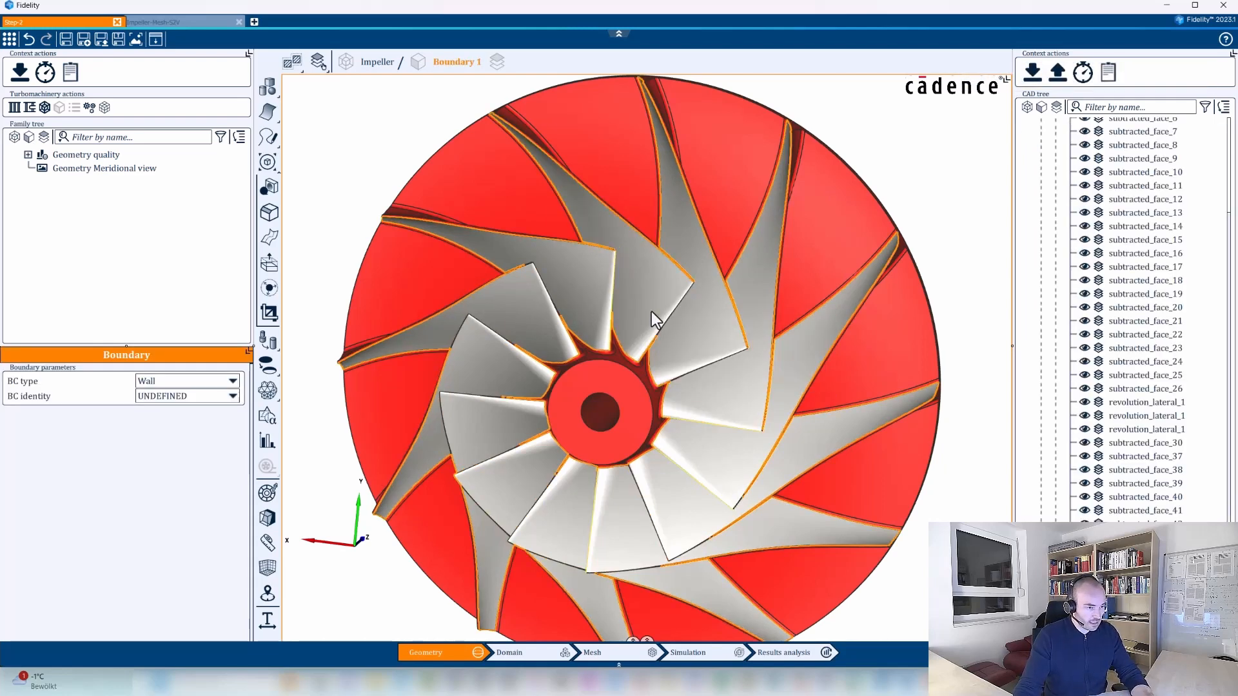
key(Caps_Lock)
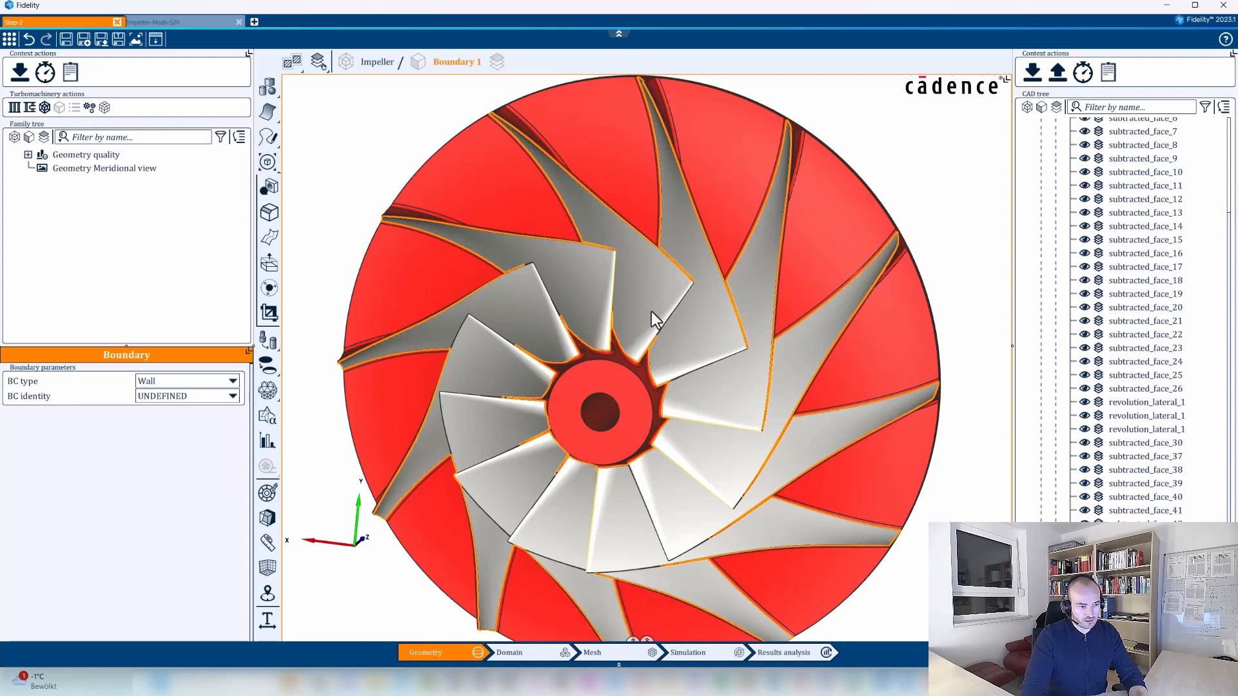
Group the similar faces on the opposite side of the blades as PRESSURE_SIDE.
middle_drag(711, 347, 581, 377)
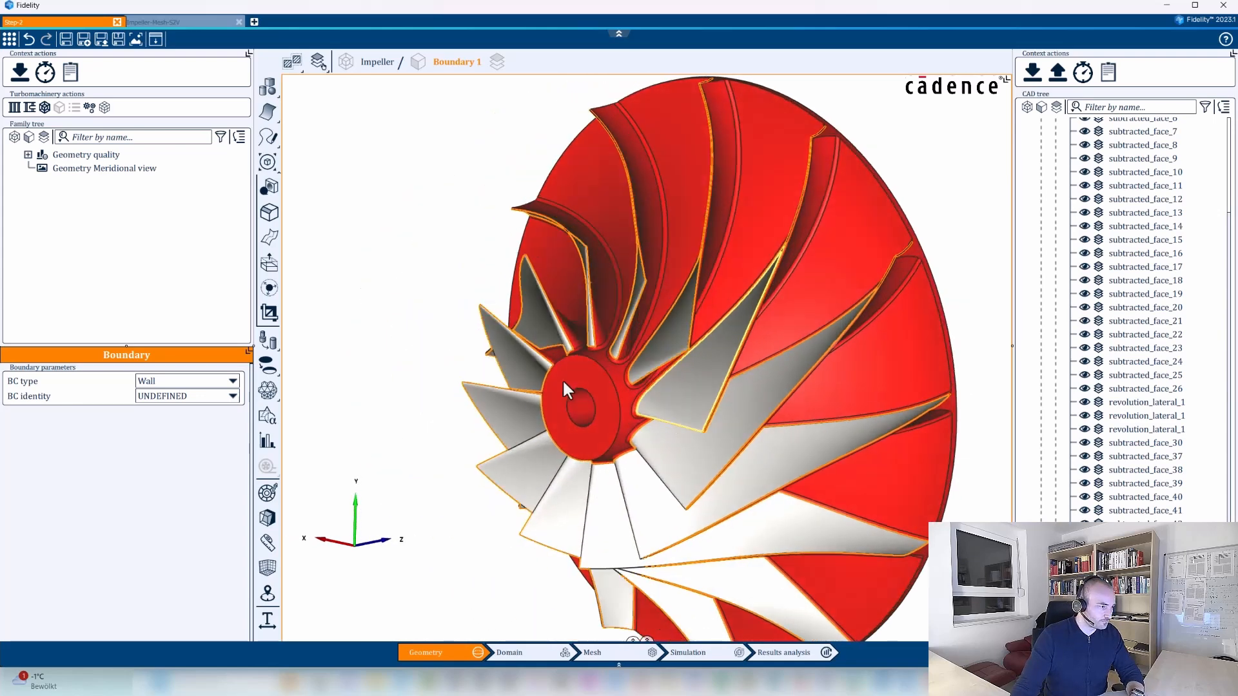
scroll(629, 292, up, 3)
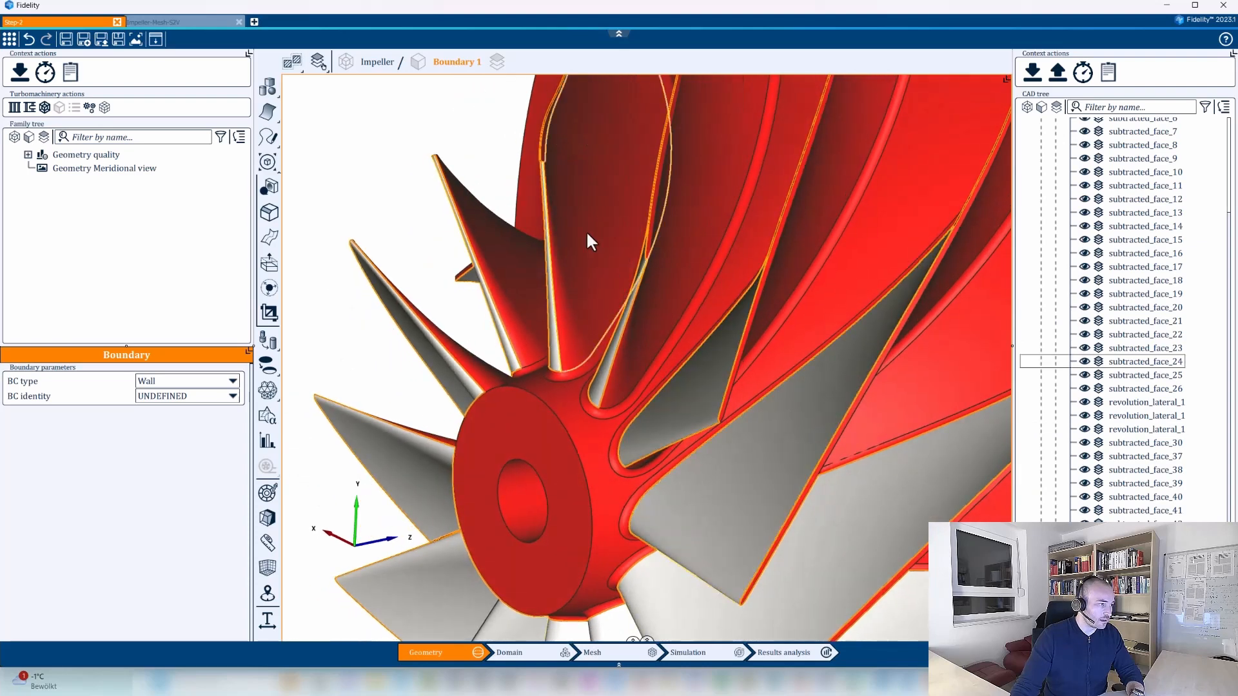
right_click(586, 231)
click(620, 238)
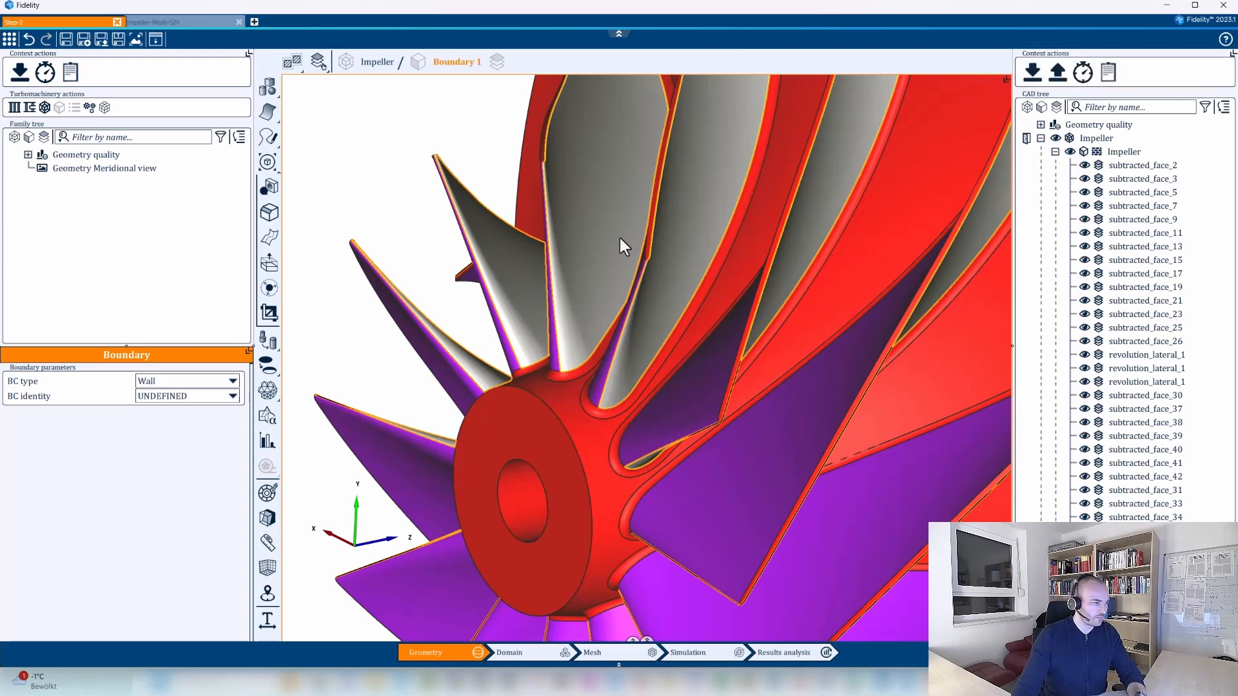
Group the similar fillet faces around the blade roots at the hub into their own boundary.
scroll(606, 414, up, 3)
scroll(606, 423, up, 2)
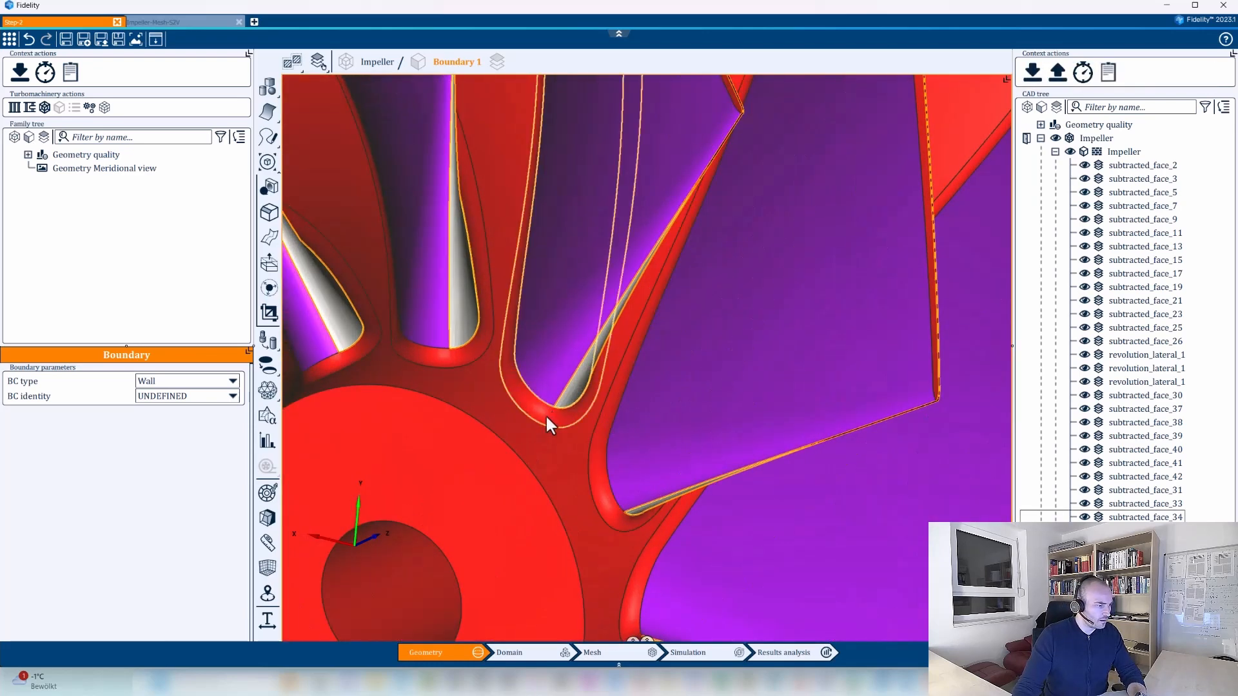
right_click(546, 414)
click(560, 421)
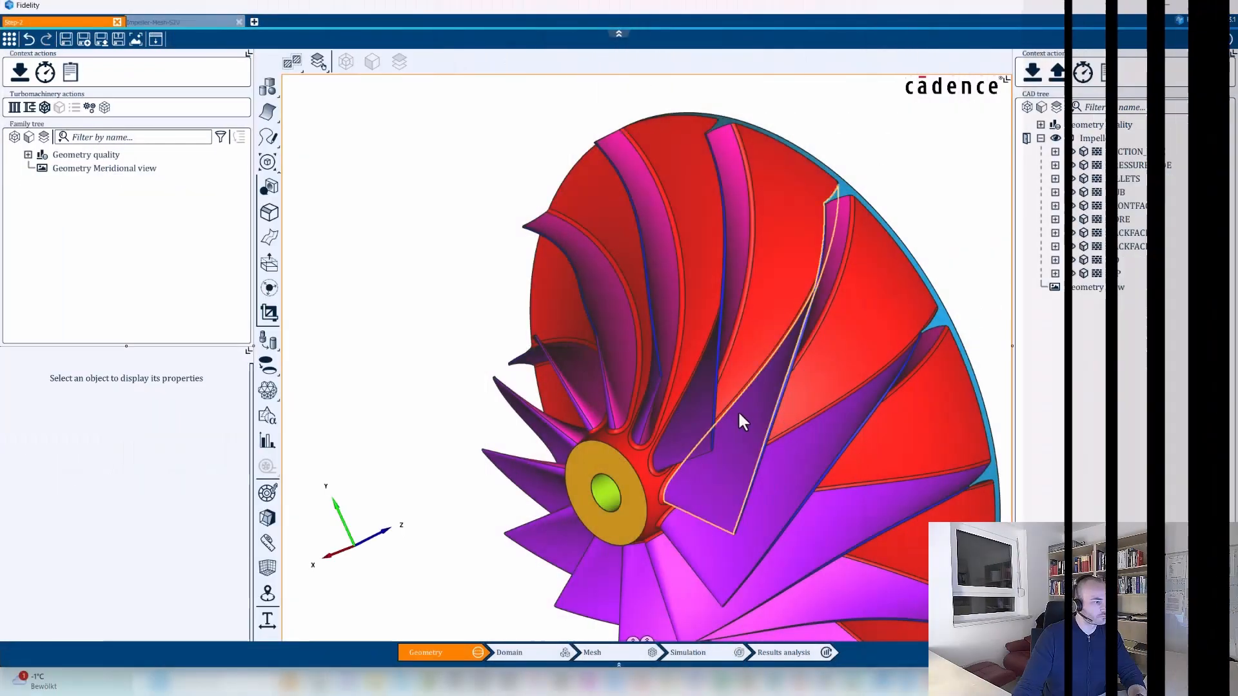
middle_drag(739, 413, 639, 374)
drag(638, 374, 669, 409)
scroll(890, 252, down, 2)
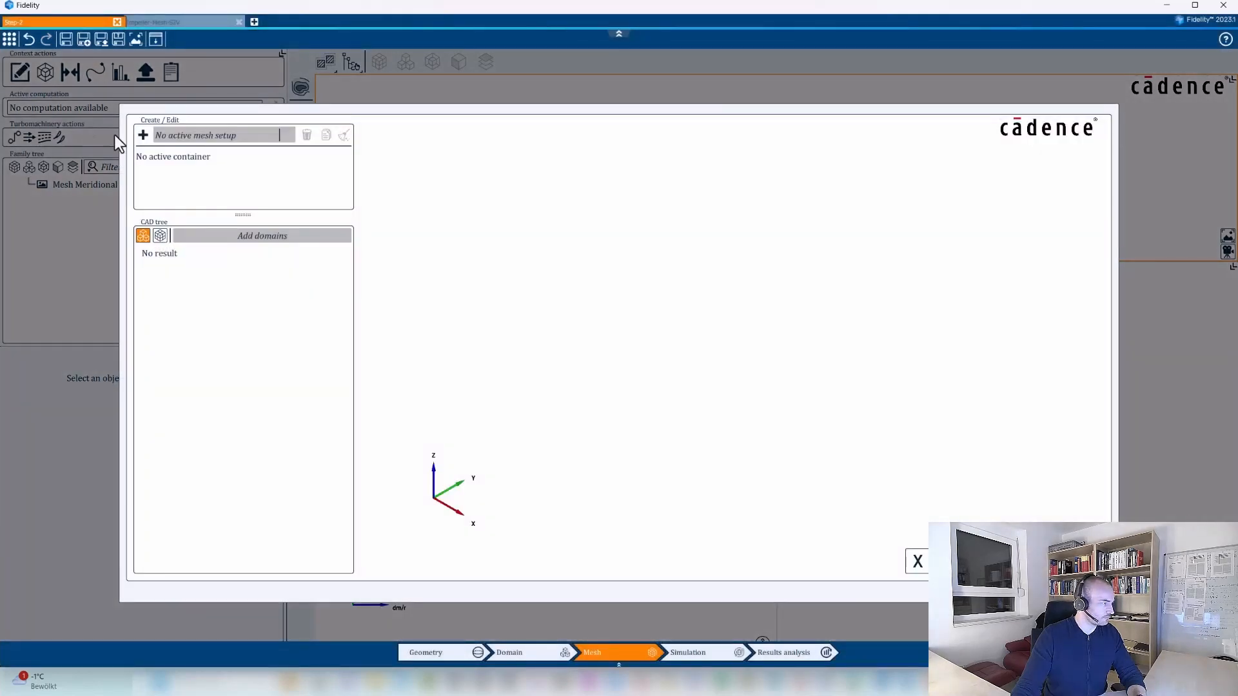
Create a new domain and add the Impeller assembly to it.
click(143, 134)
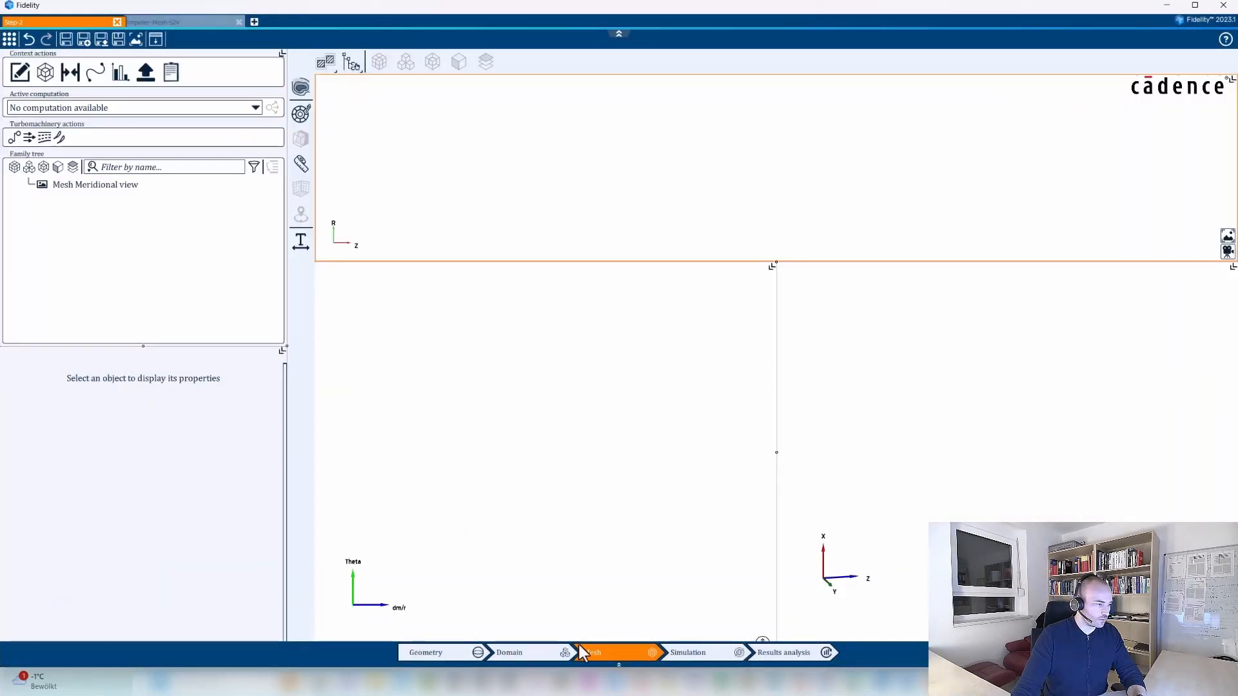
click(532, 653)
click(21, 72)
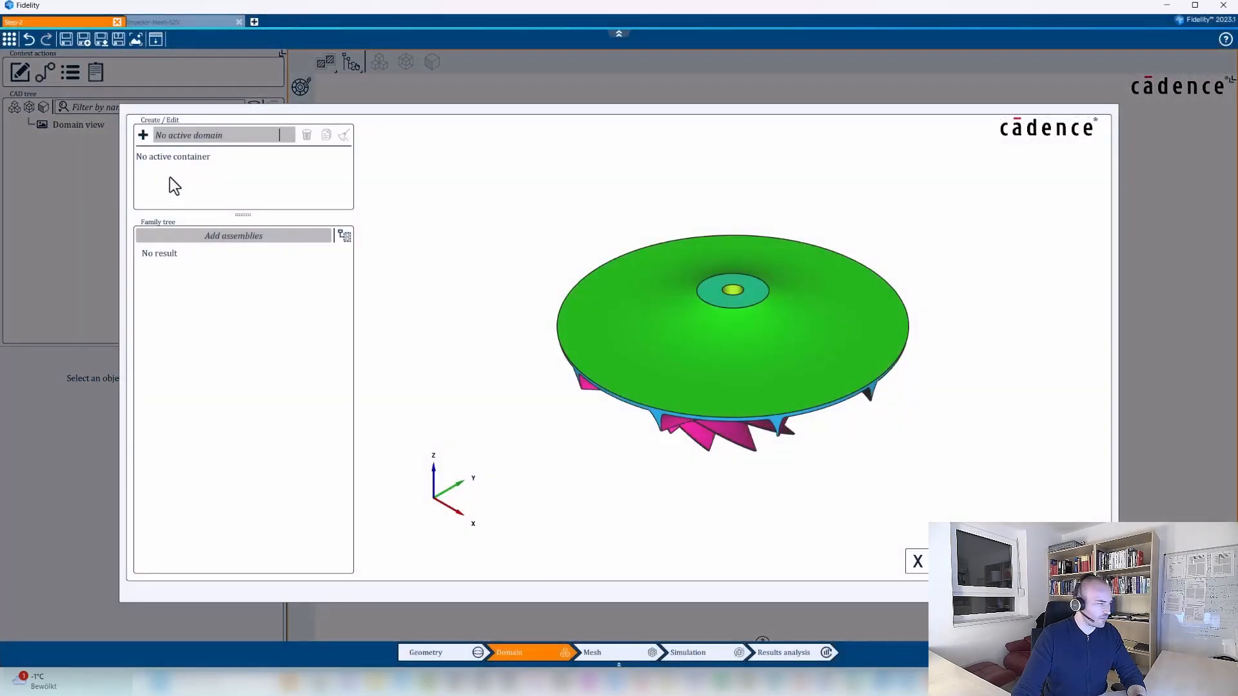
click(144, 135)
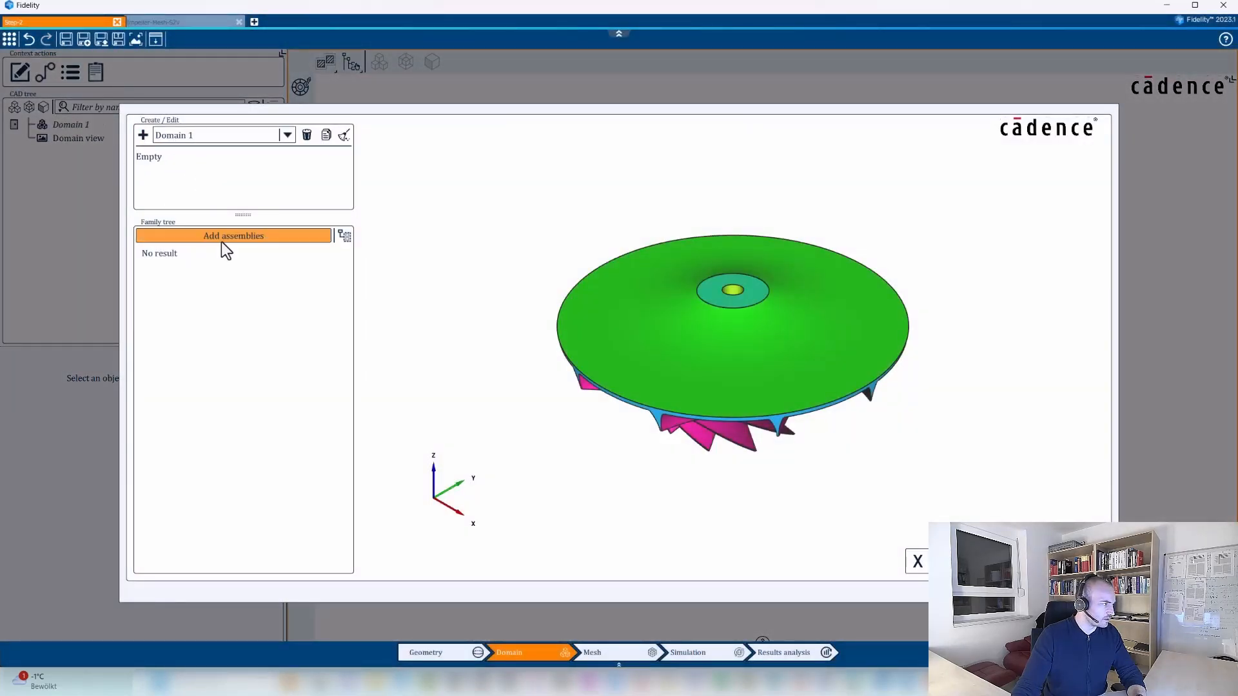
click(345, 236)
click(193, 254)
click(219, 236)
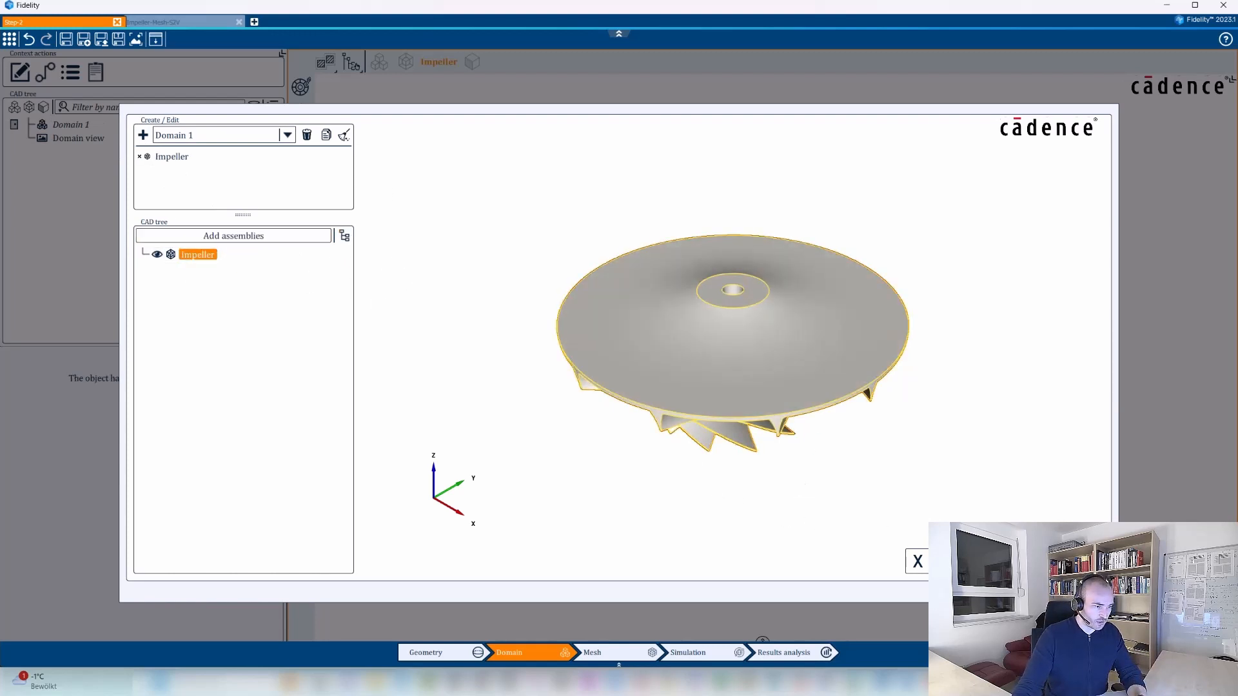
click(1057, 562)
Inspect the impeller's hub and blades in the domain view and restore the single-pick selection mode.
middle_drag(709, 496, 883, 514)
scroll(754, 413, up, 5)
middle_drag(625, 271, 703, 307)
scroll(695, 396, up, 3)
mouse_move(692, 399)
middle_down()
mouse_move(691, 386)
mouse_move(704, 415)
middle_up()
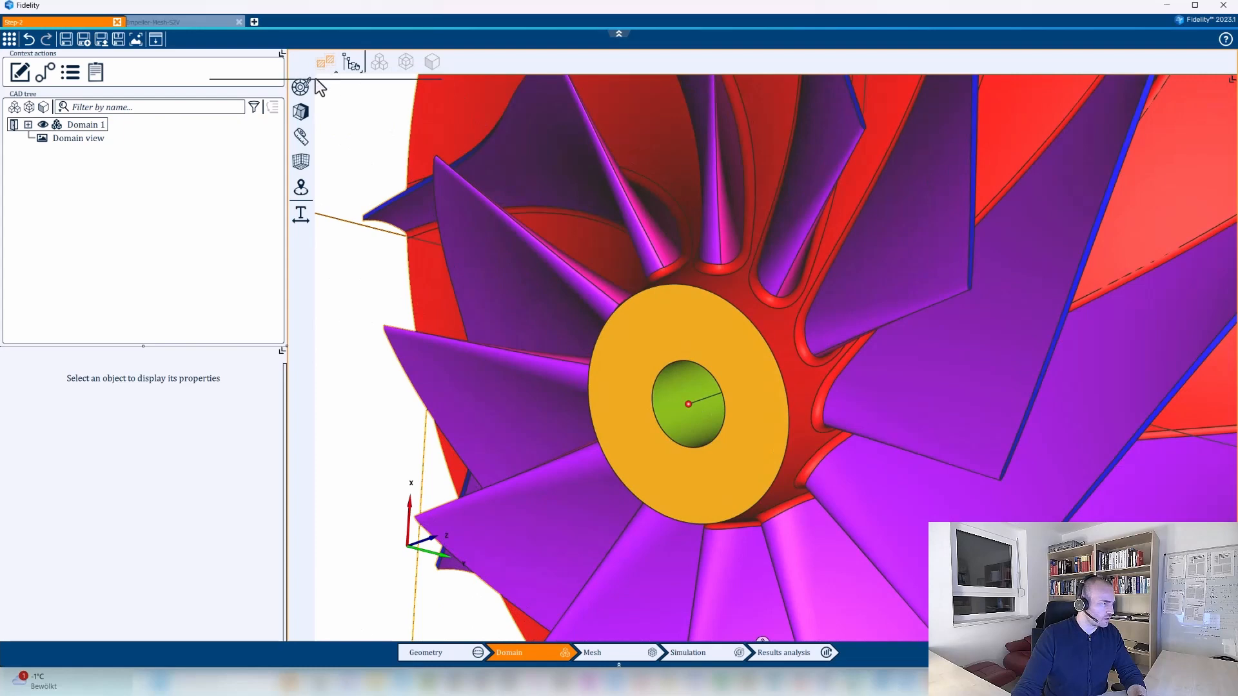
click(325, 62)
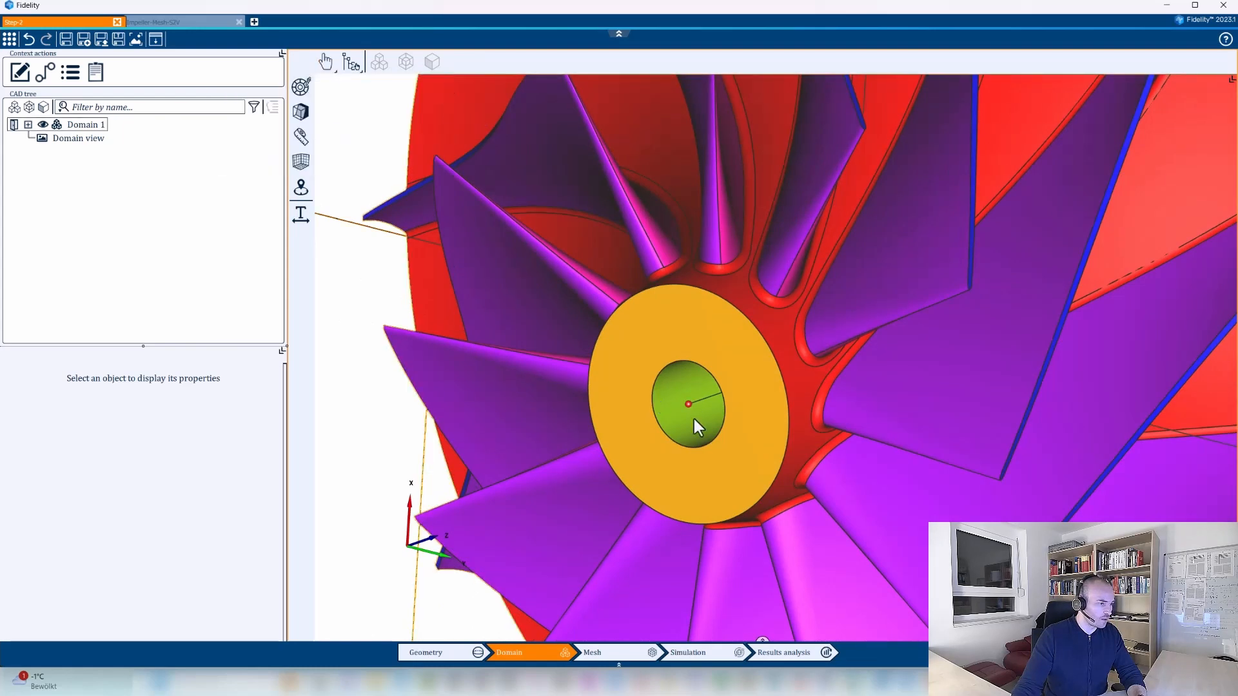
scroll(690, 326, down, 5)
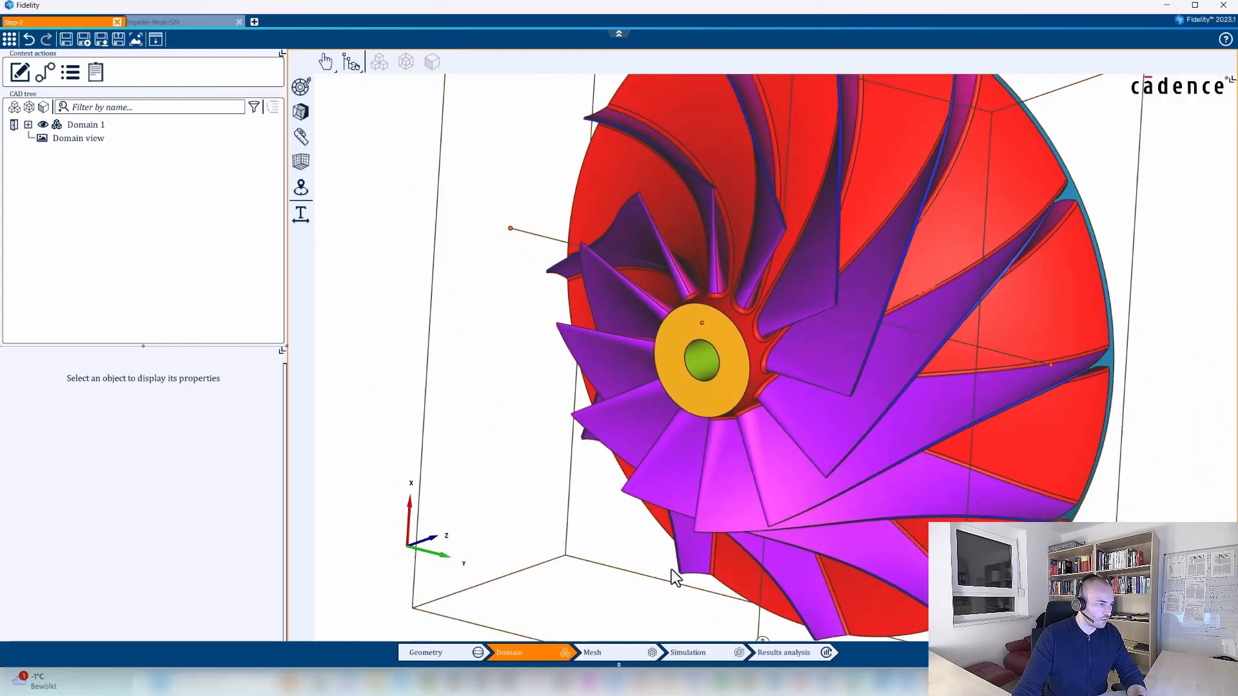
Create a Hexpress mesh setup and add Domain 1 to it.
click(594, 653)
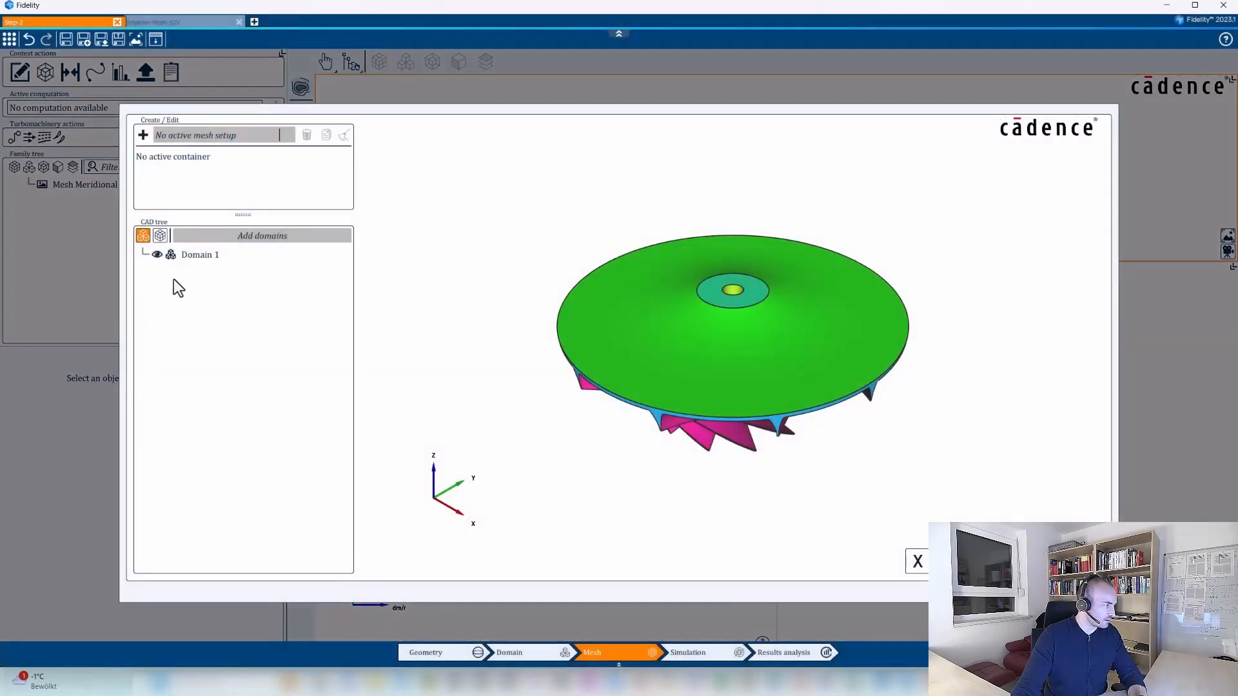
click(143, 136)
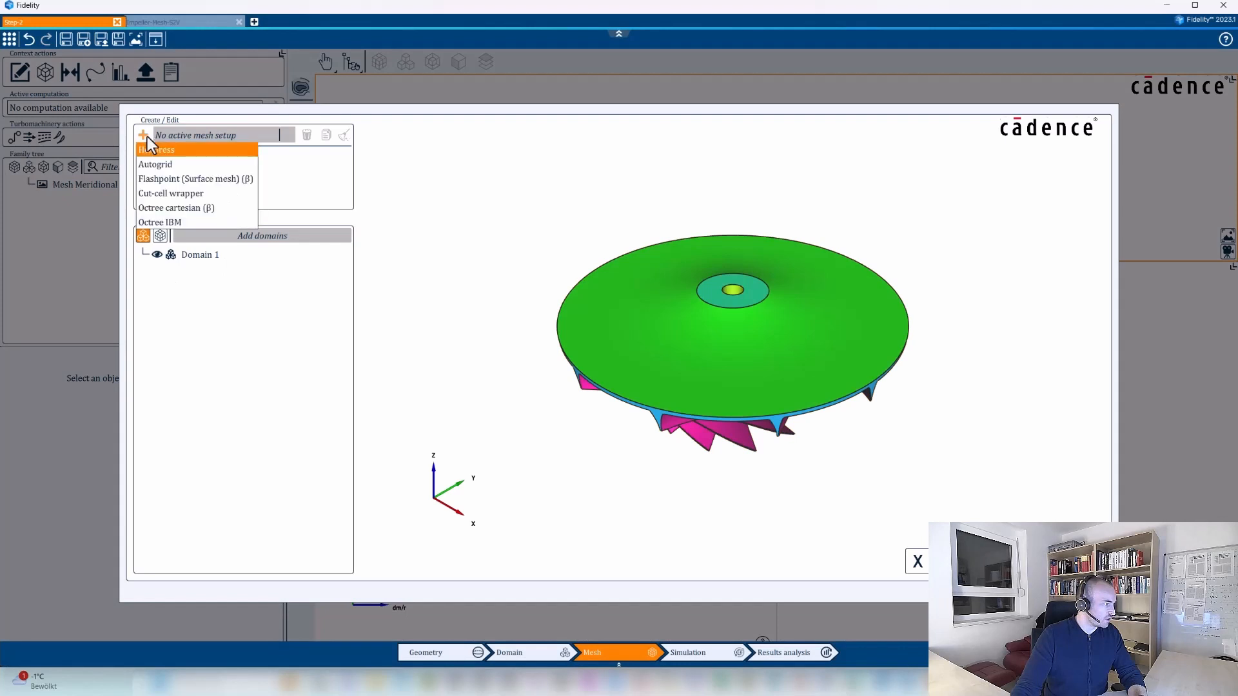
click(181, 150)
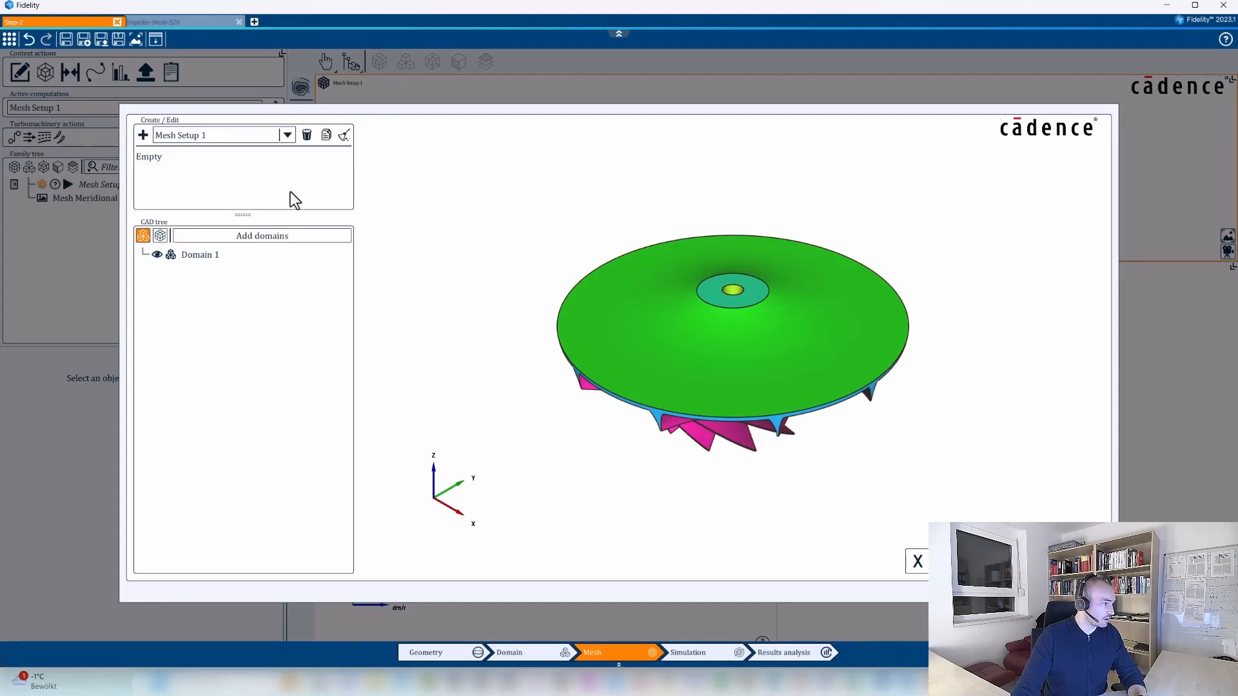
click(207, 256)
click(236, 239)
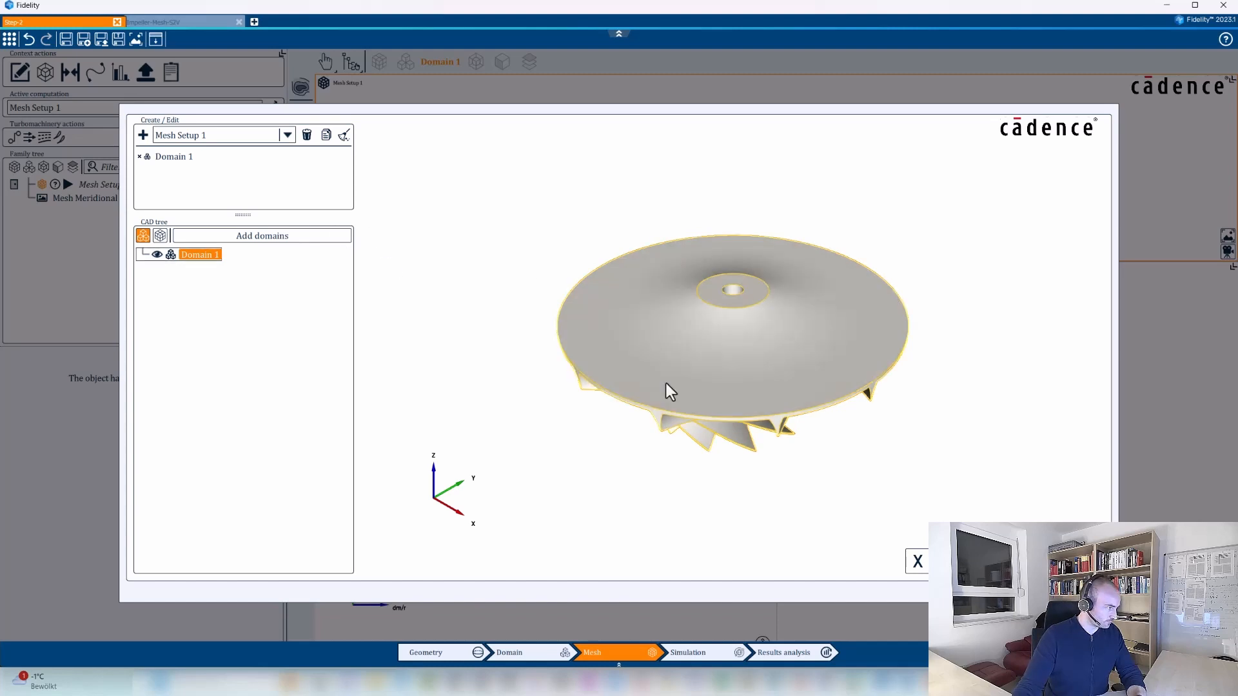
click(1019, 560)
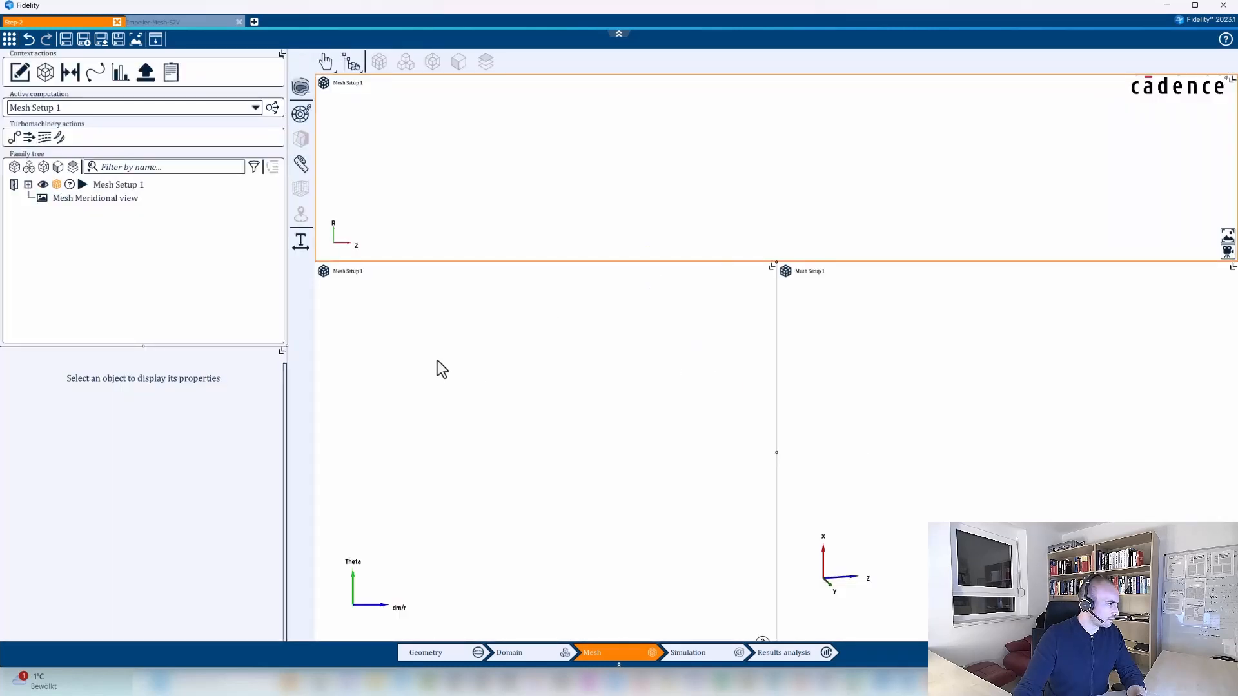
Change the Hexpress mesher choice of Mesh Setup 1 to Surface to volume mesh.
click(28, 184)
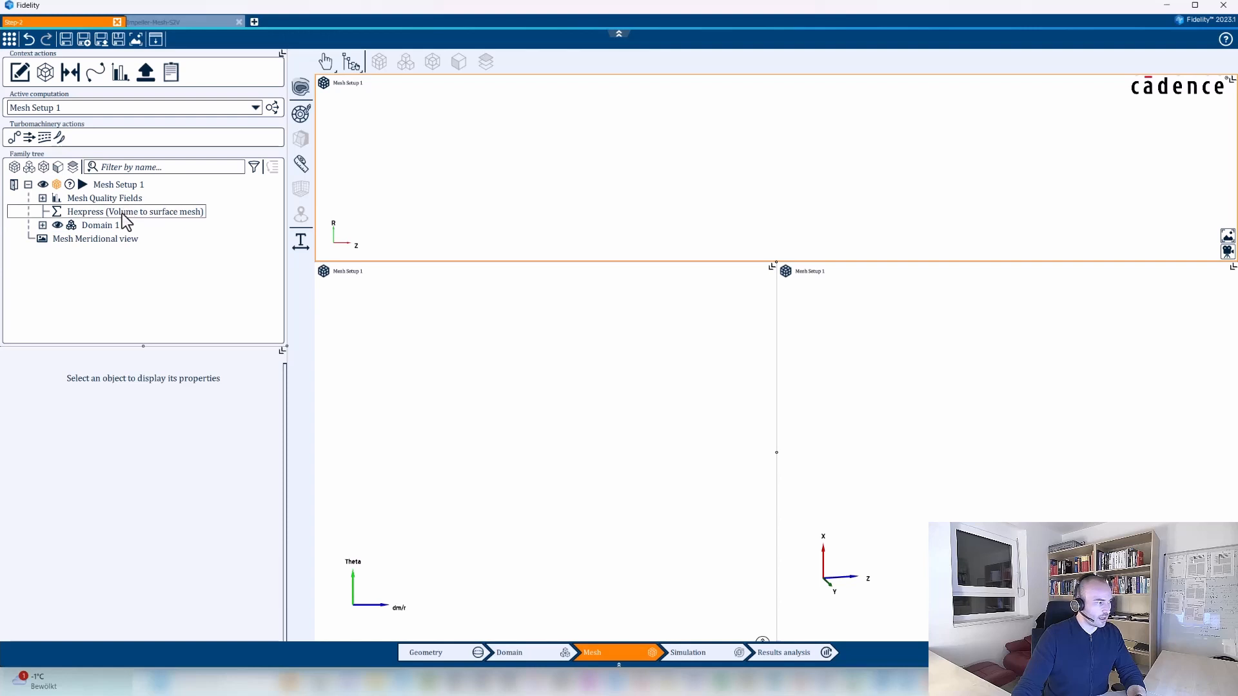
click(126, 213)
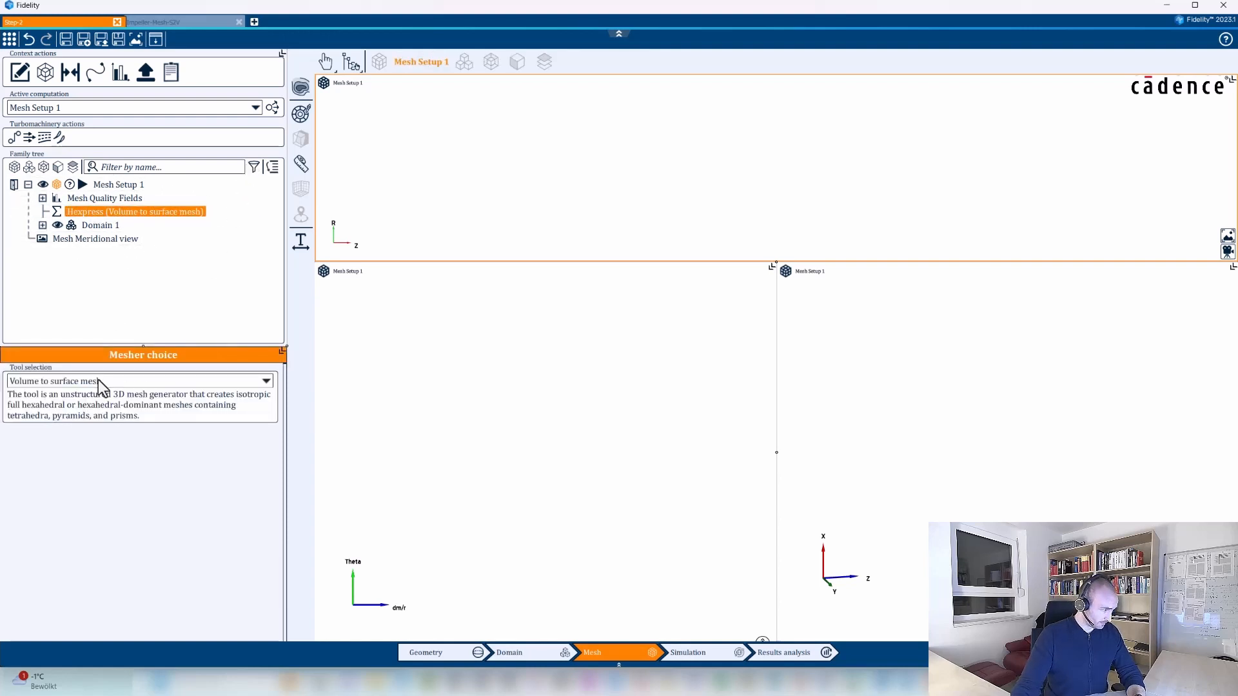
click(81, 382)
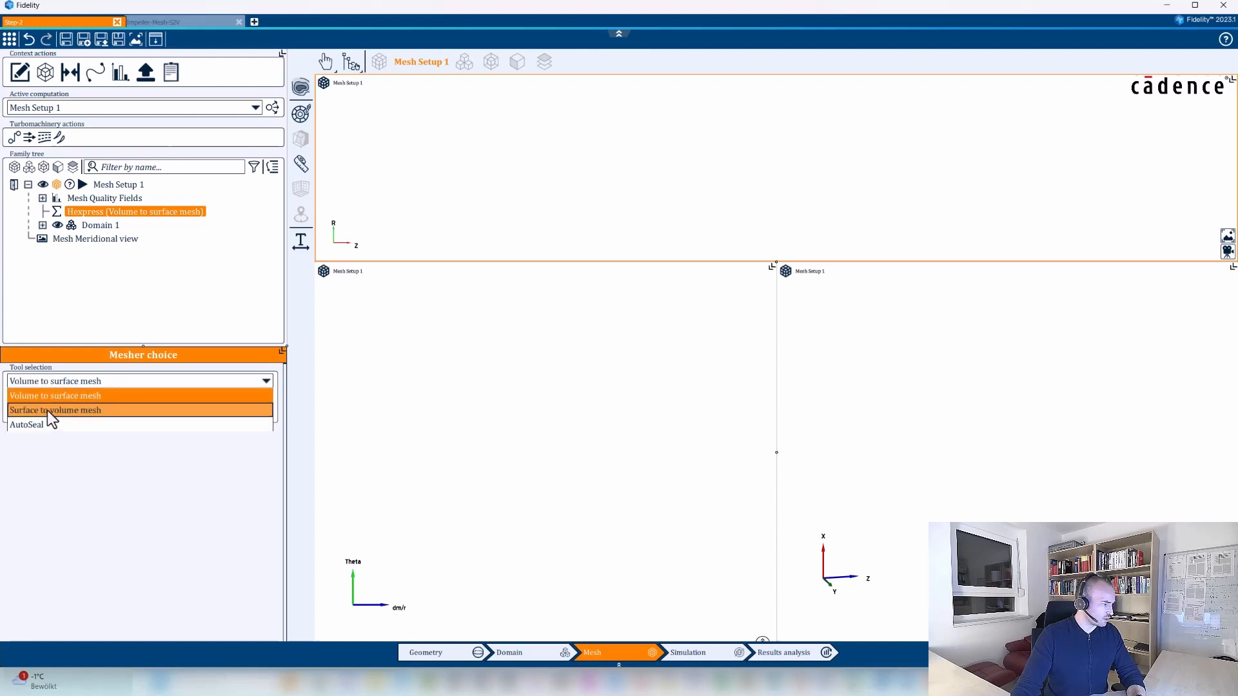
click(48, 411)
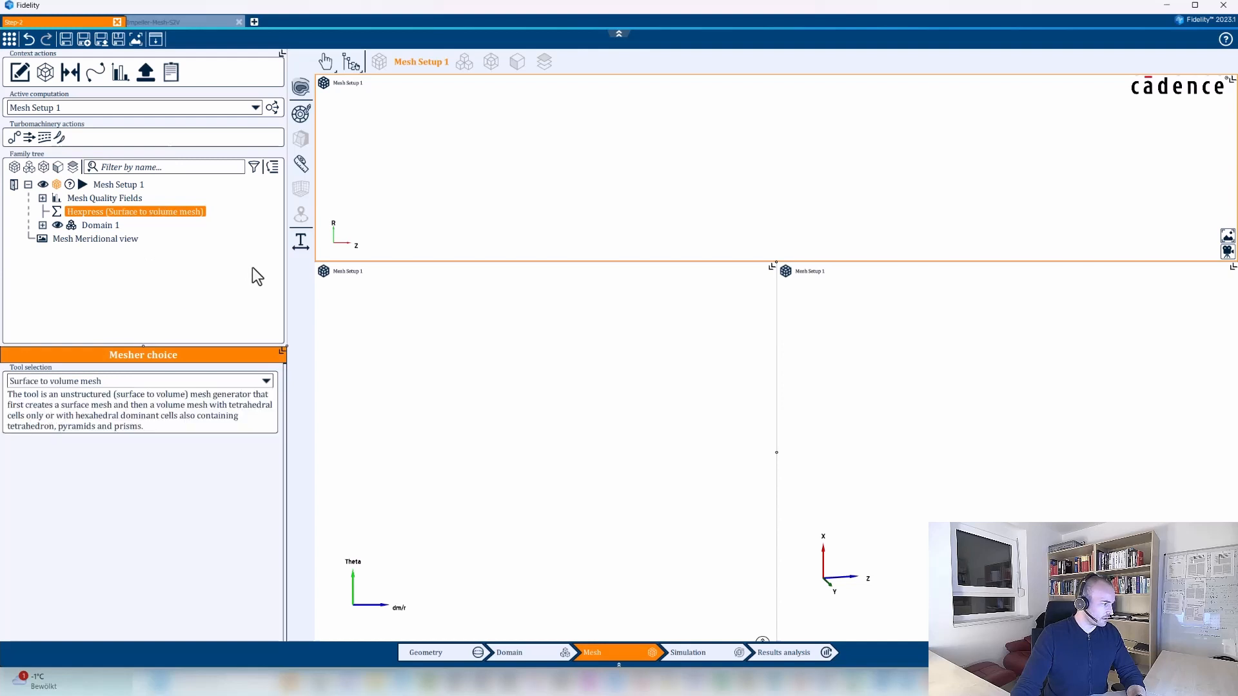
Close the blade-to-blade and meridional views so that only the 3D mesh view of Mesh Setup 1 remains.
click(128, 185)
click(772, 267)
click(686, 268)
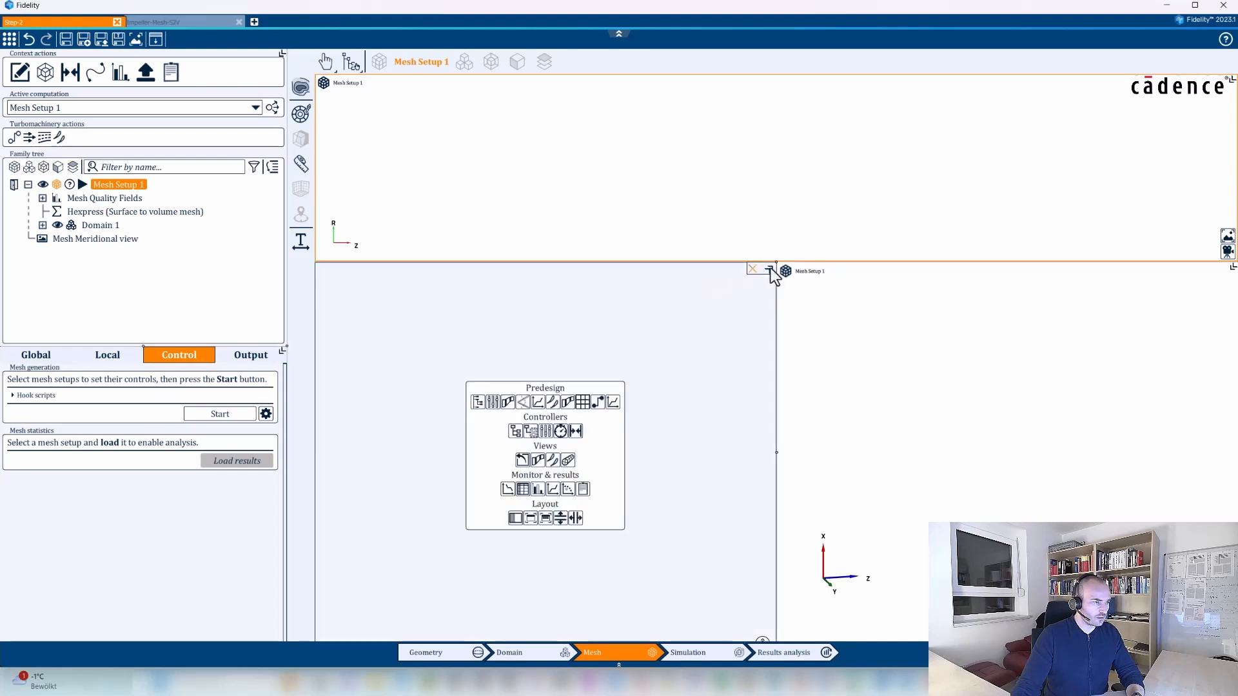
click(750, 271)
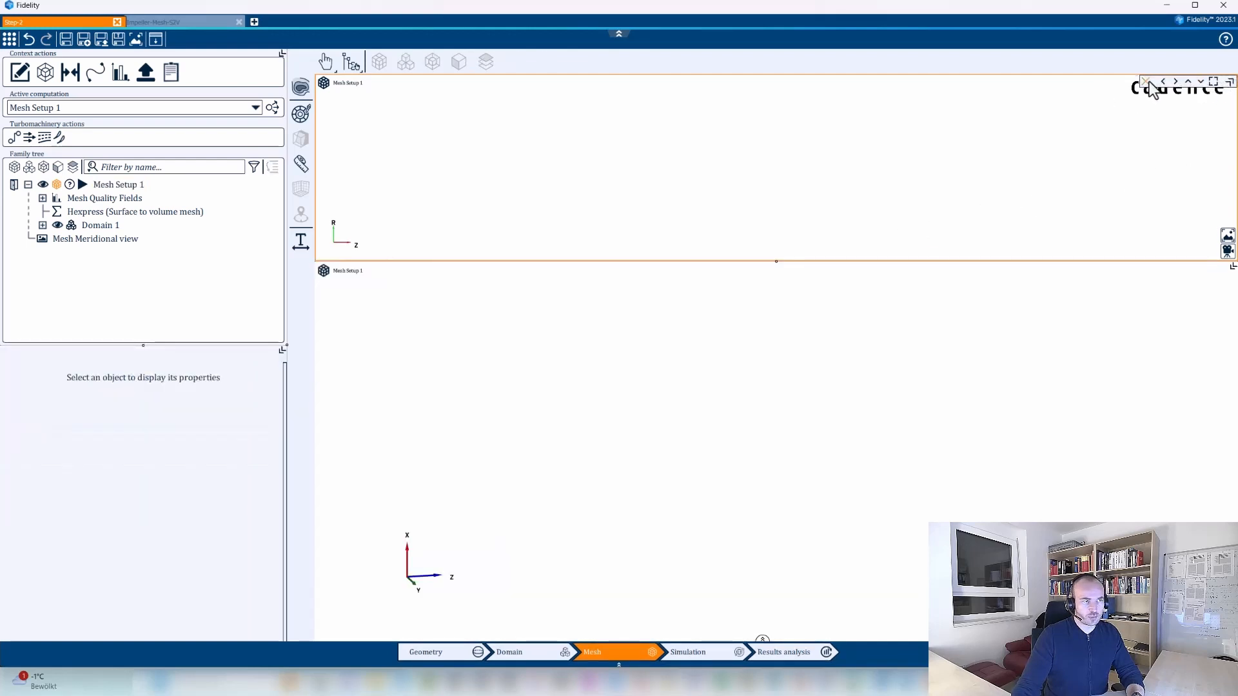
click(1147, 79)
click(1214, 79)
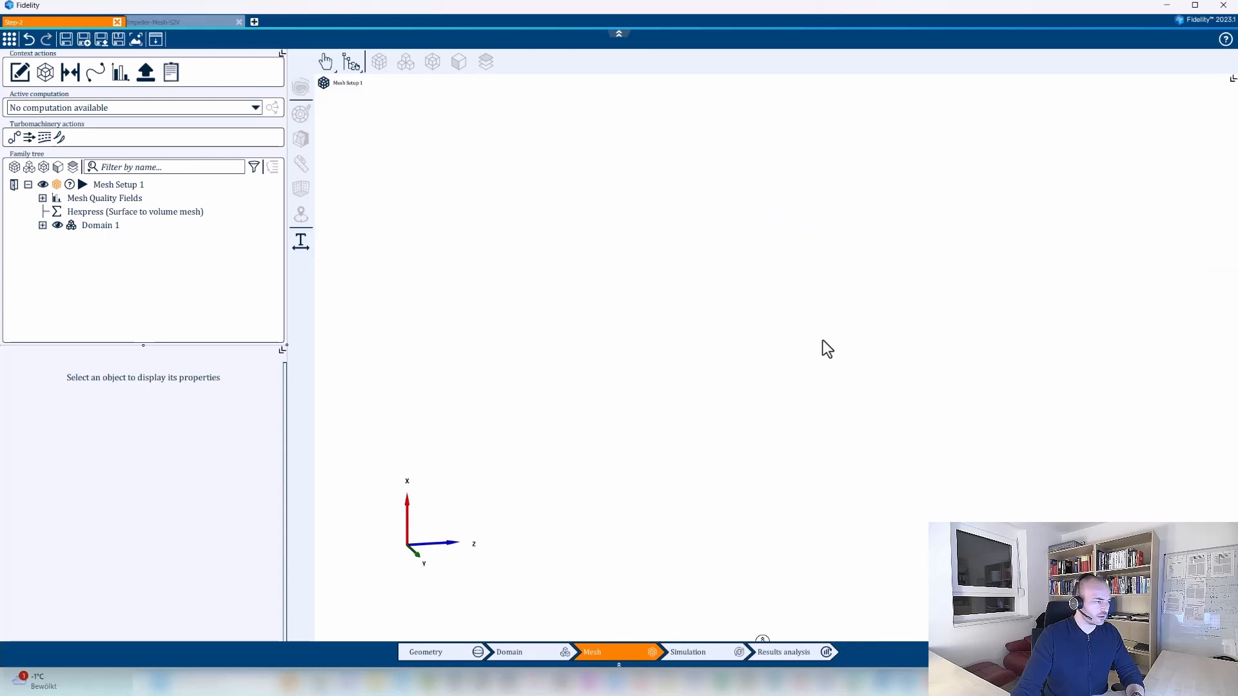
click(14, 155)
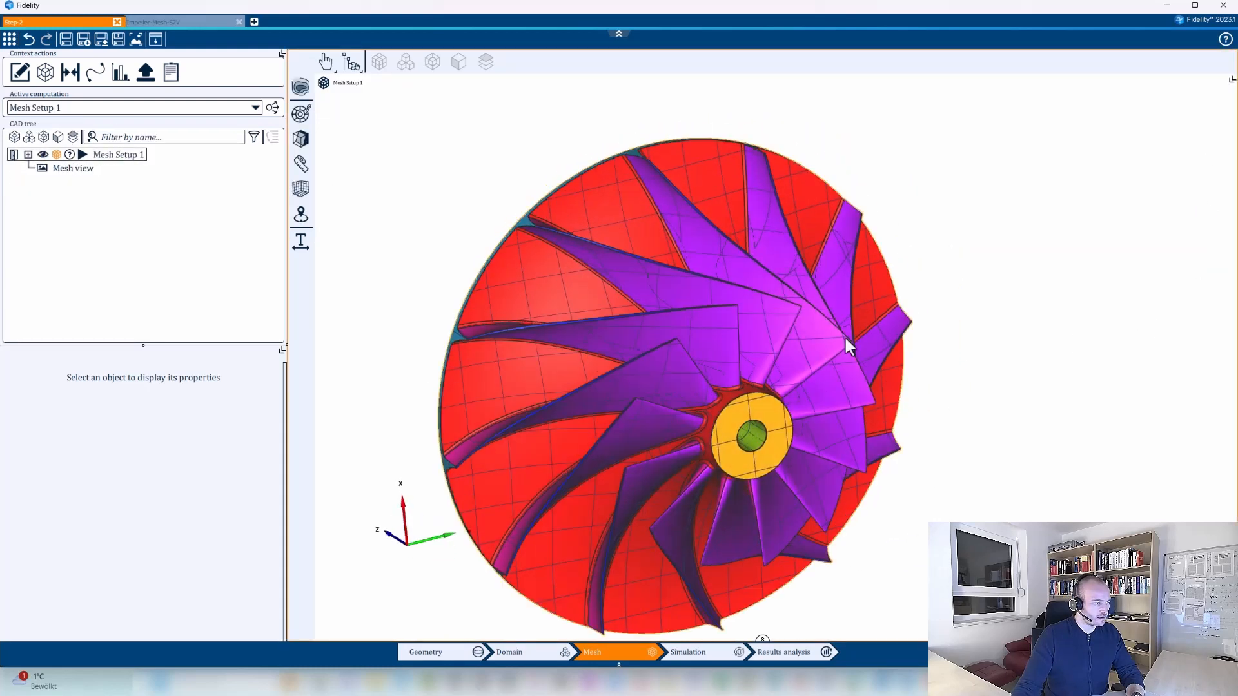
Configure the global settings of Mesh Setup 1 as a quad dominant surface mesh with an initial cell size of 0.005 m.
click(124, 155)
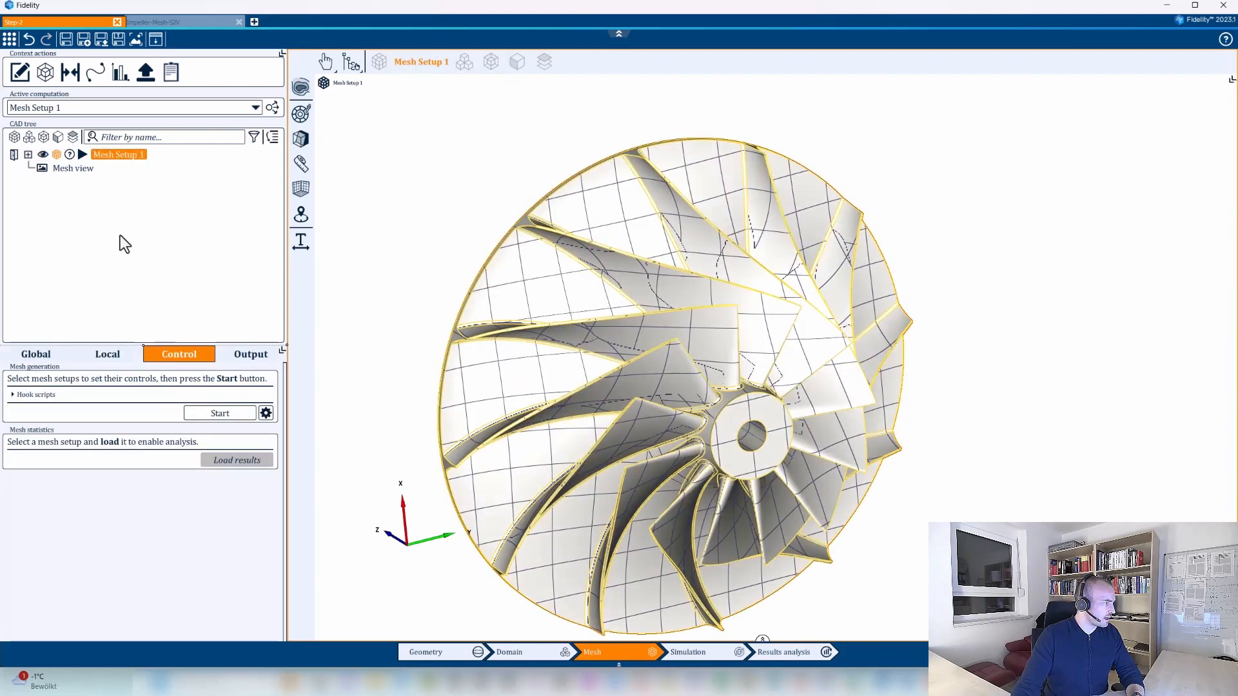
click(63, 358)
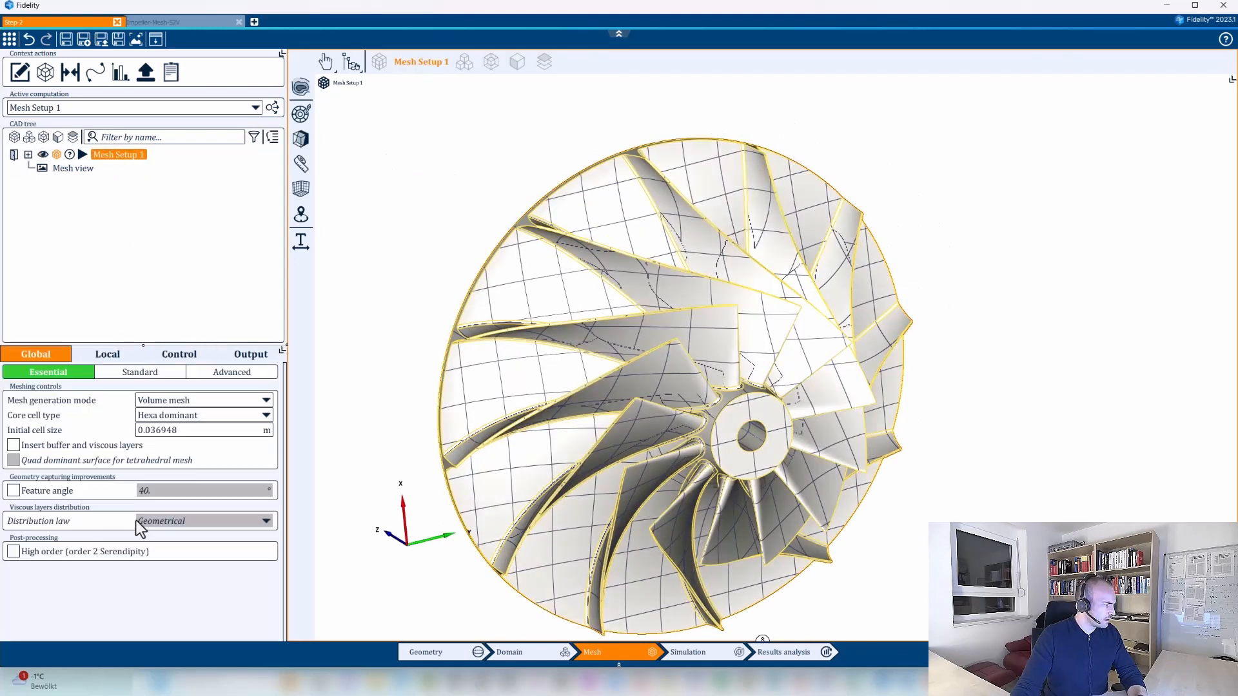
click(166, 405)
click(165, 419)
double_click(188, 430)
text(0.000)
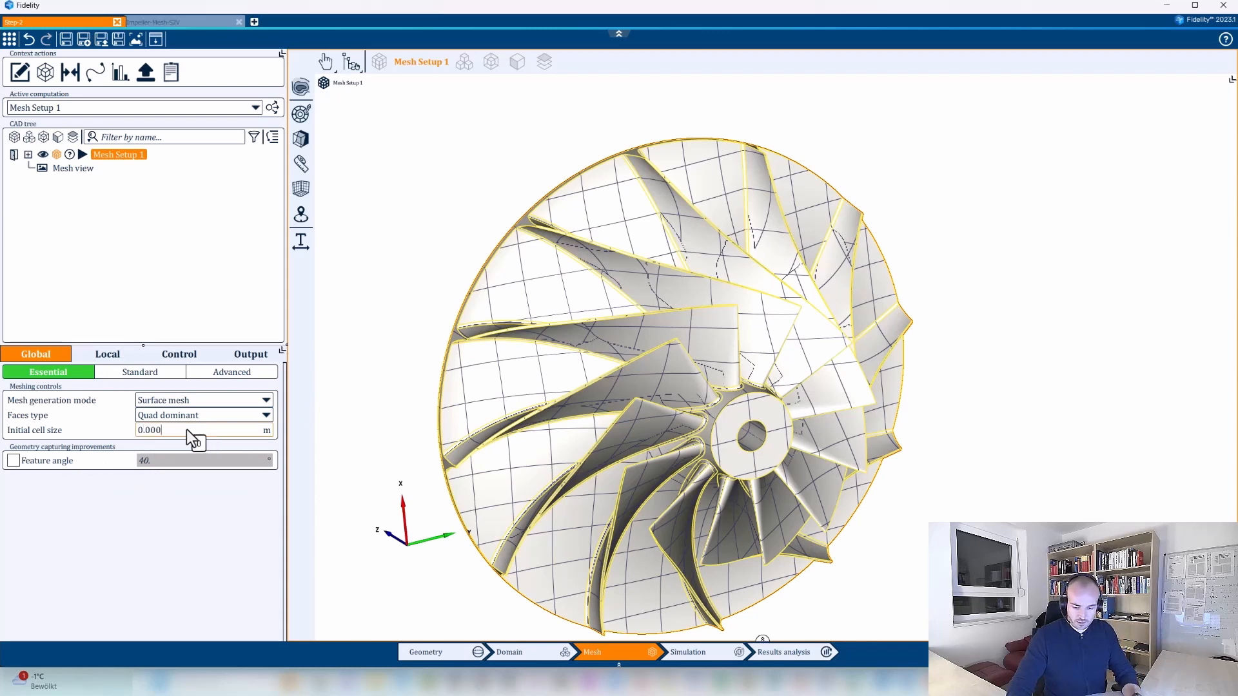
text(5)
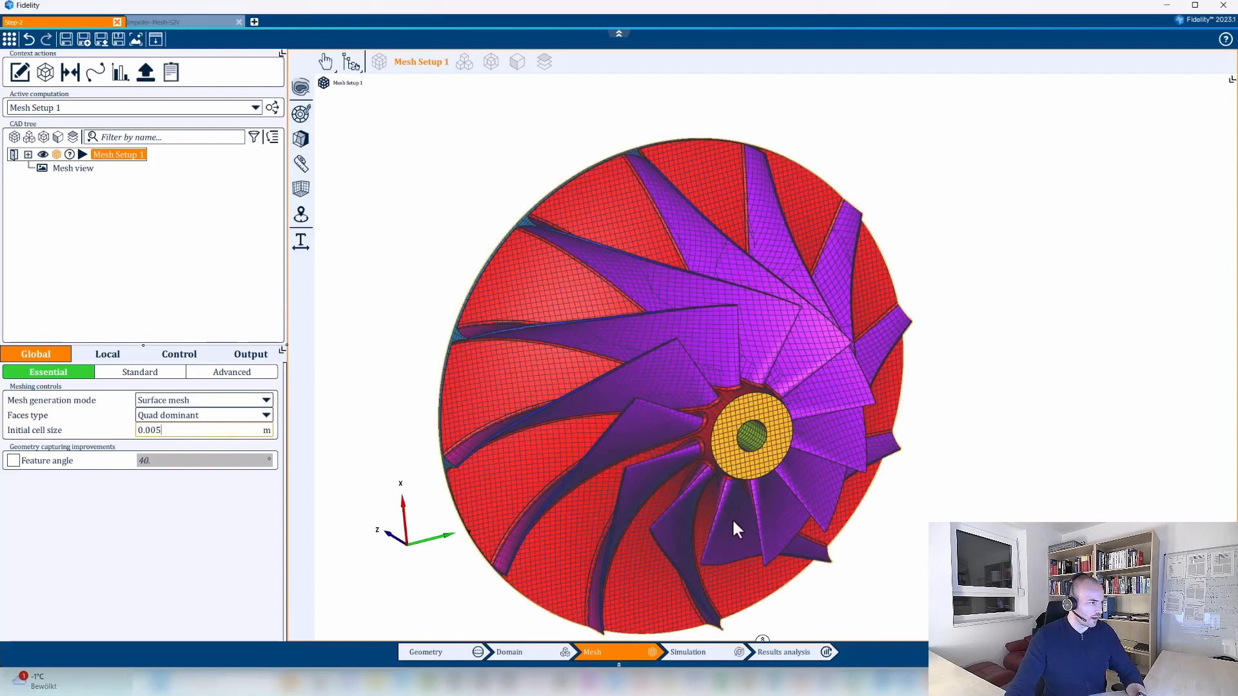
Examine the initial cell size preview on the impeller and display the advanced global mesh settings.
middle_drag(800, 435, 713, 430)
scroll(713, 431, up, 3)
middle_drag(826, 395, 448, 408)
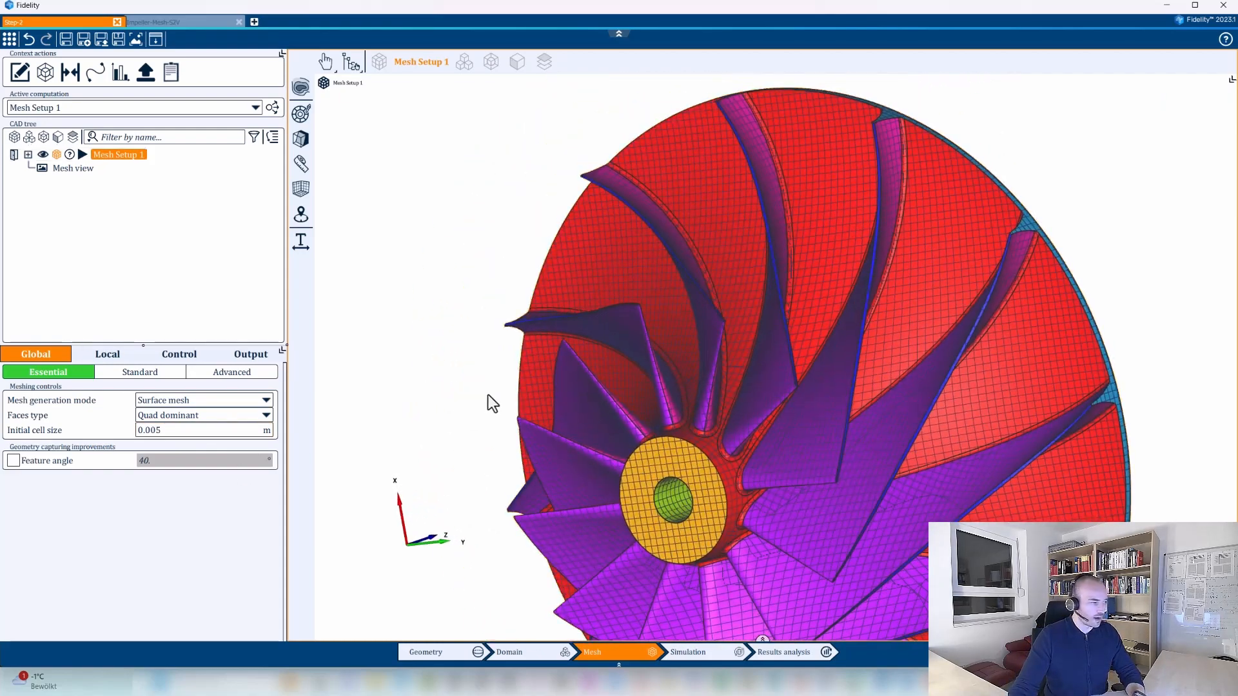
click(244, 373)
middle_drag(370, 392, 732, 489)
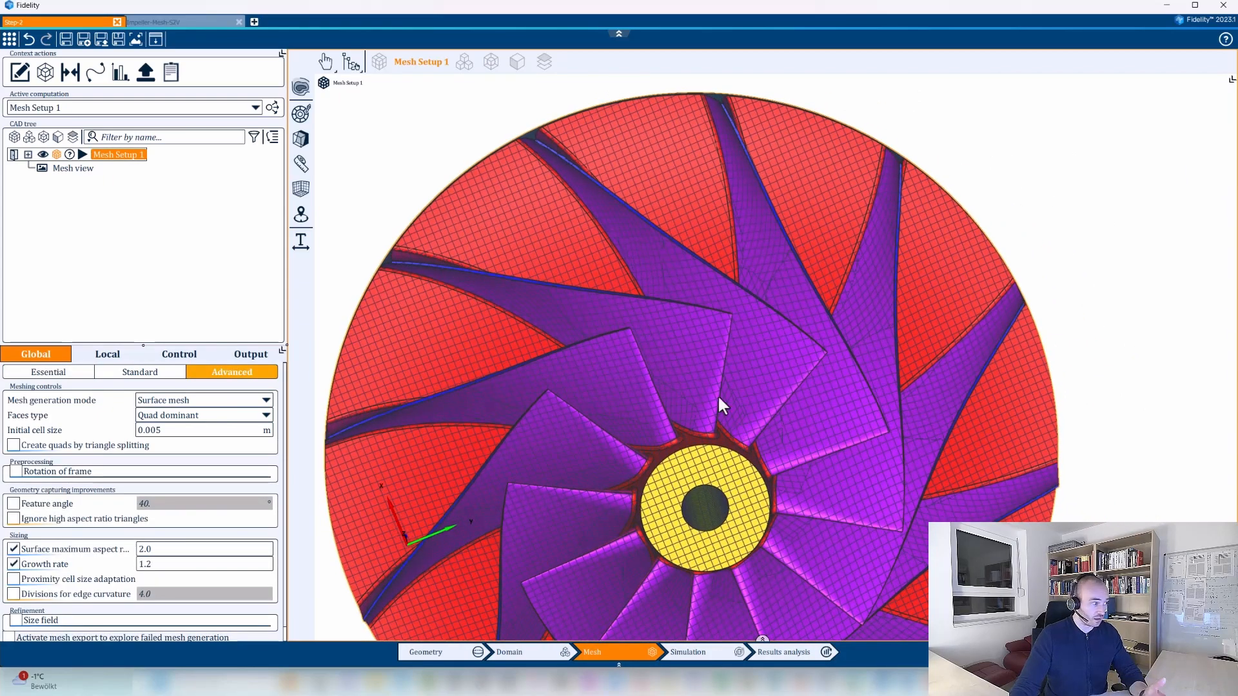
Set the local divisions for curvature of Mesh Setup 1 to 10 and view the impeller without the selection highlight.
click(102, 350)
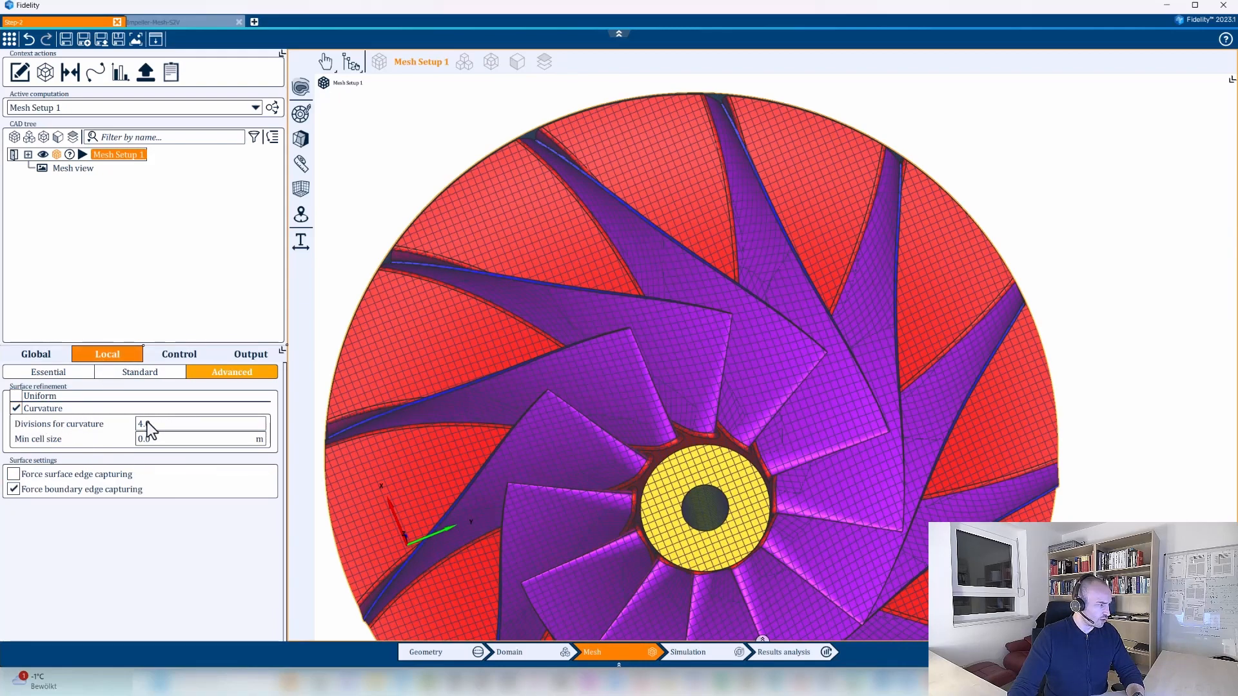
click(179, 208)
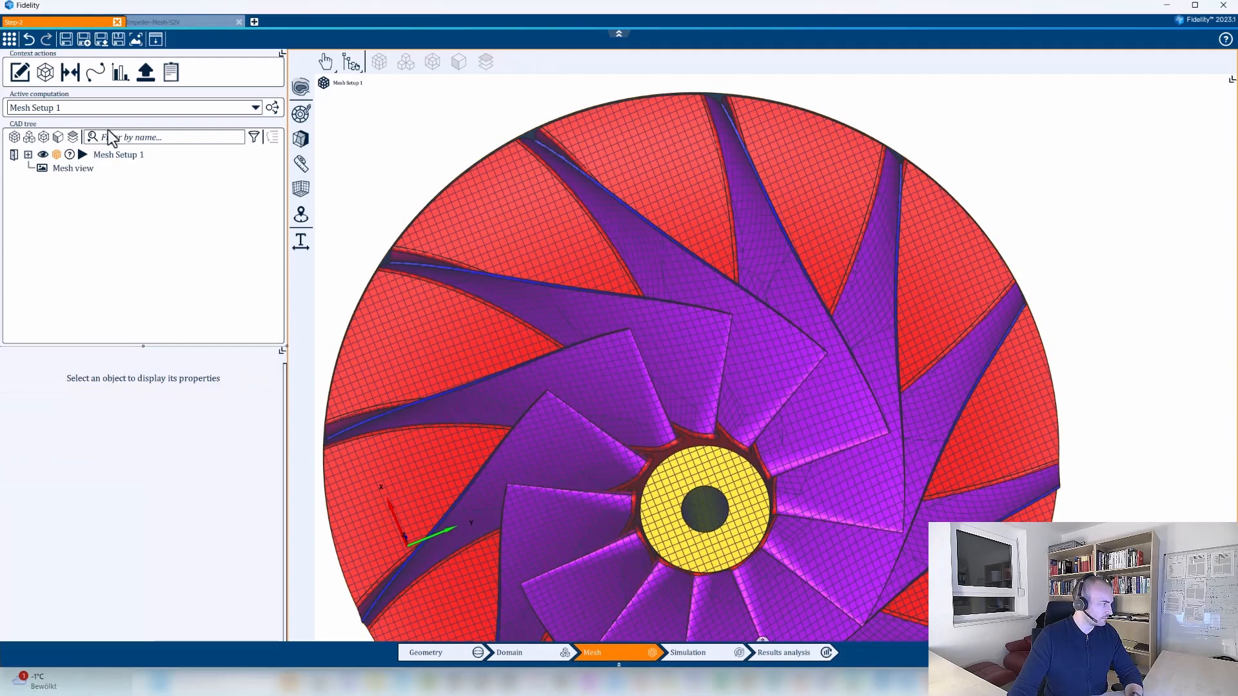
click(116, 154)
middle_drag(592, 495, 634, 426)
middle_drag(743, 339, 702, 377)
click(213, 226)
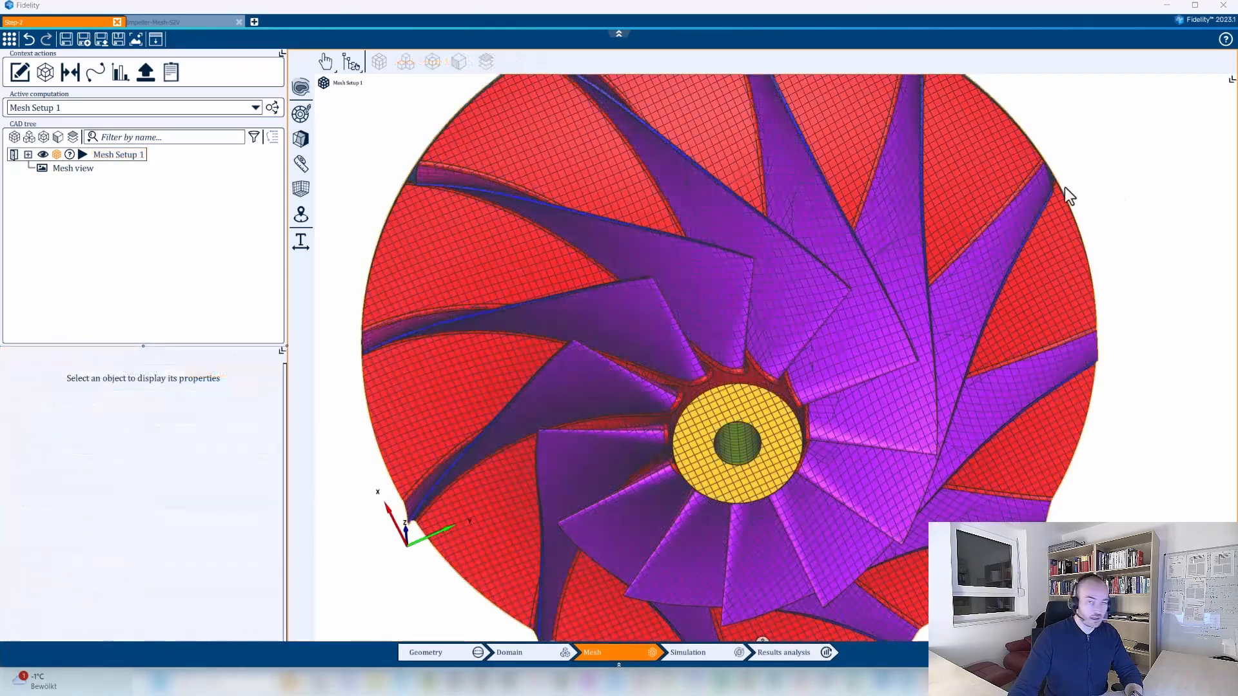
Set the local divisions for curvature of Mesh Setup 1 to 6 and save the project.
click(116, 155)
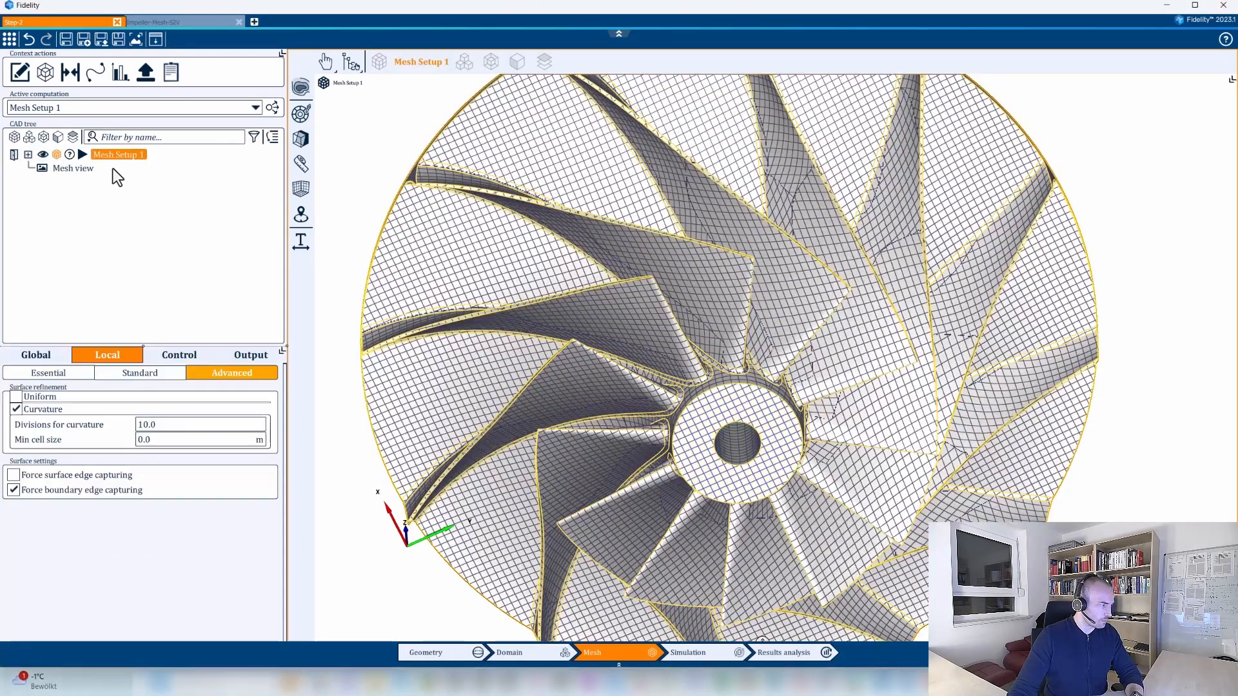
click(52, 353)
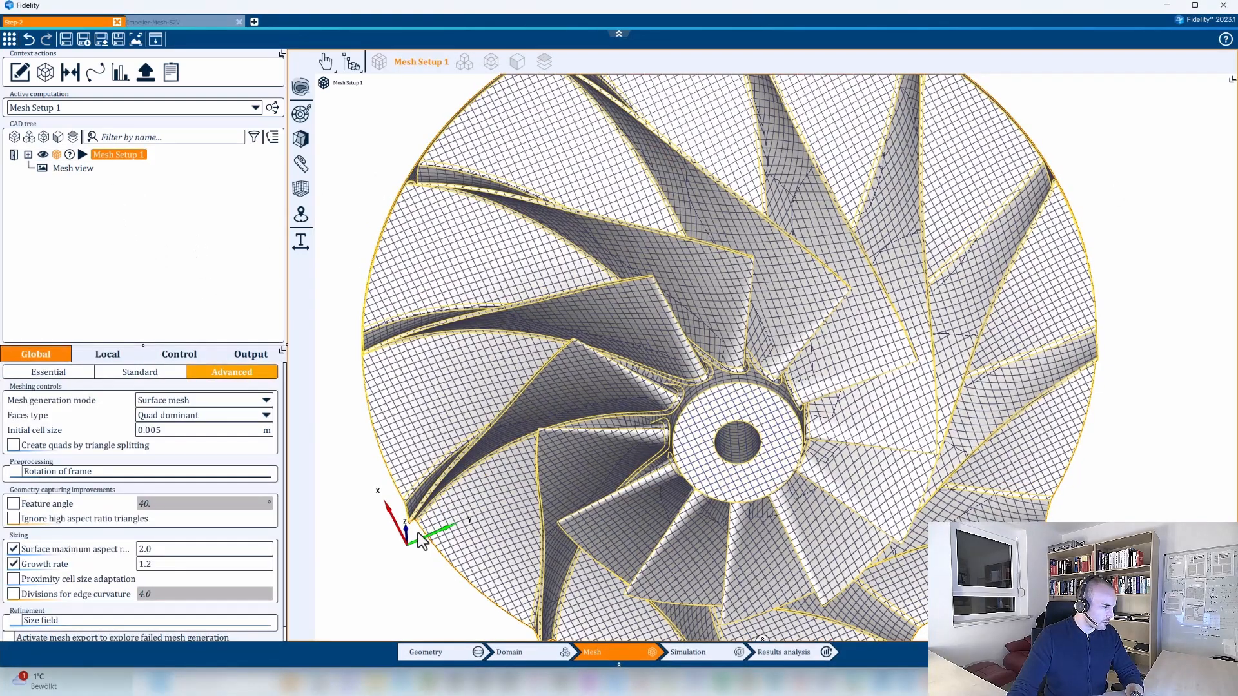
click(107, 354)
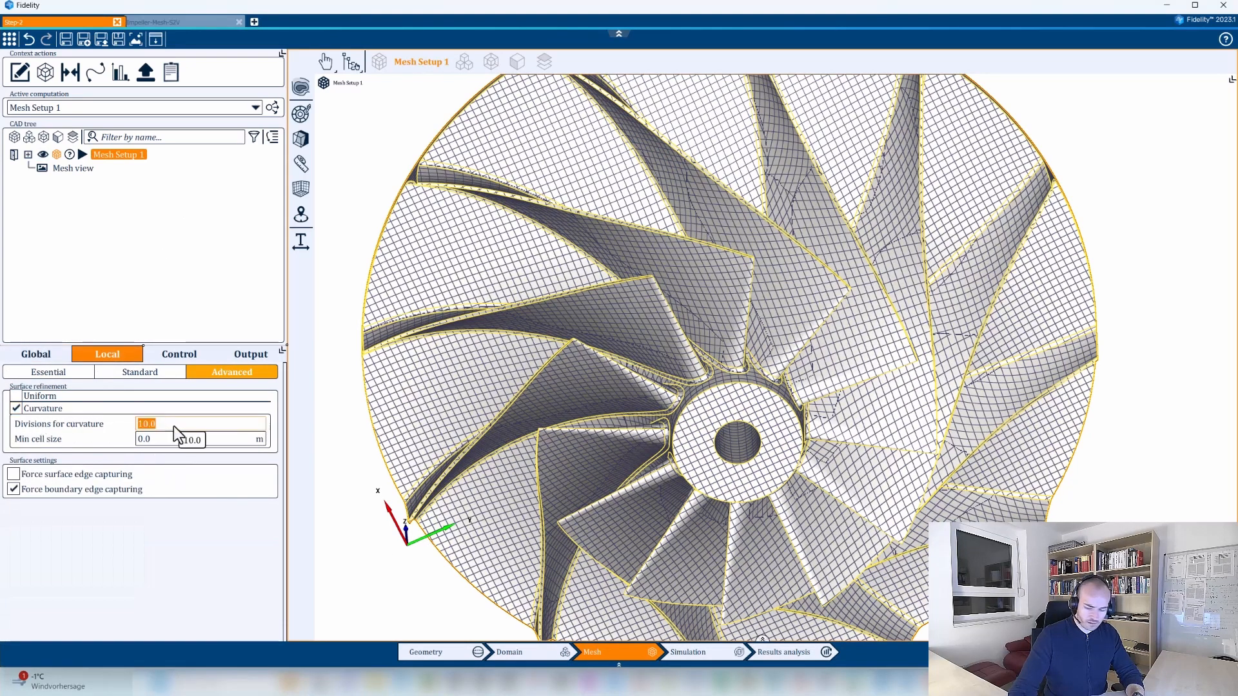
text(6)
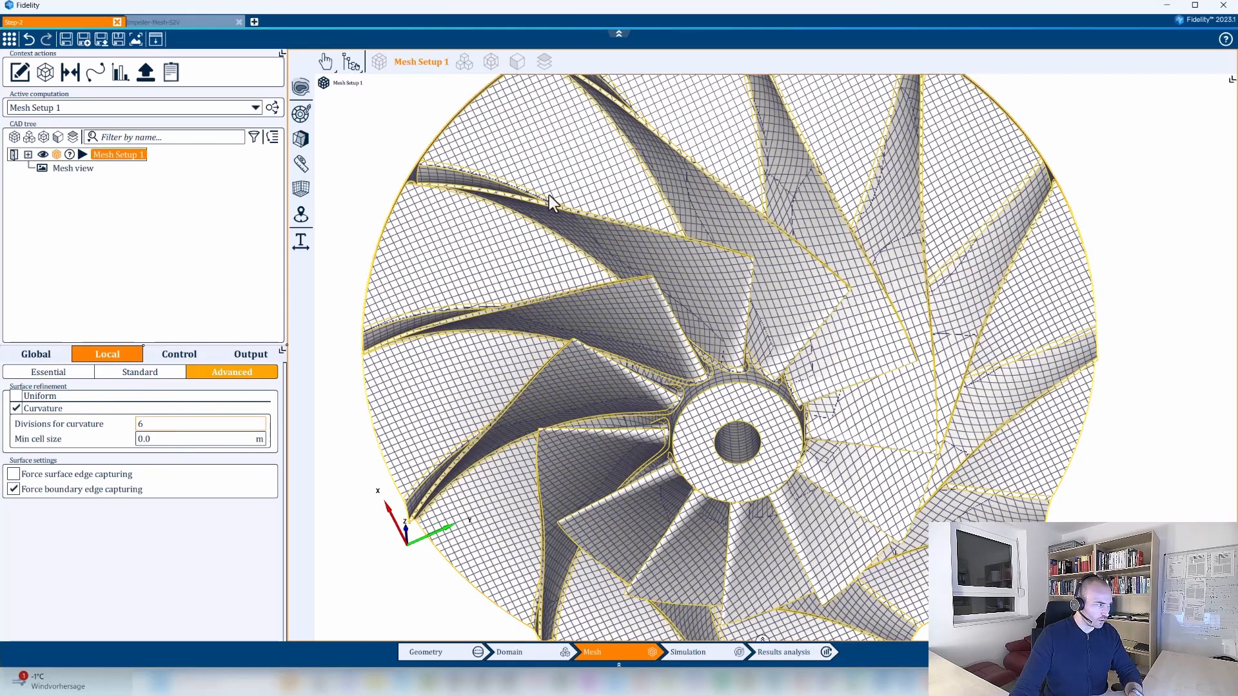
key(ctrl+s)
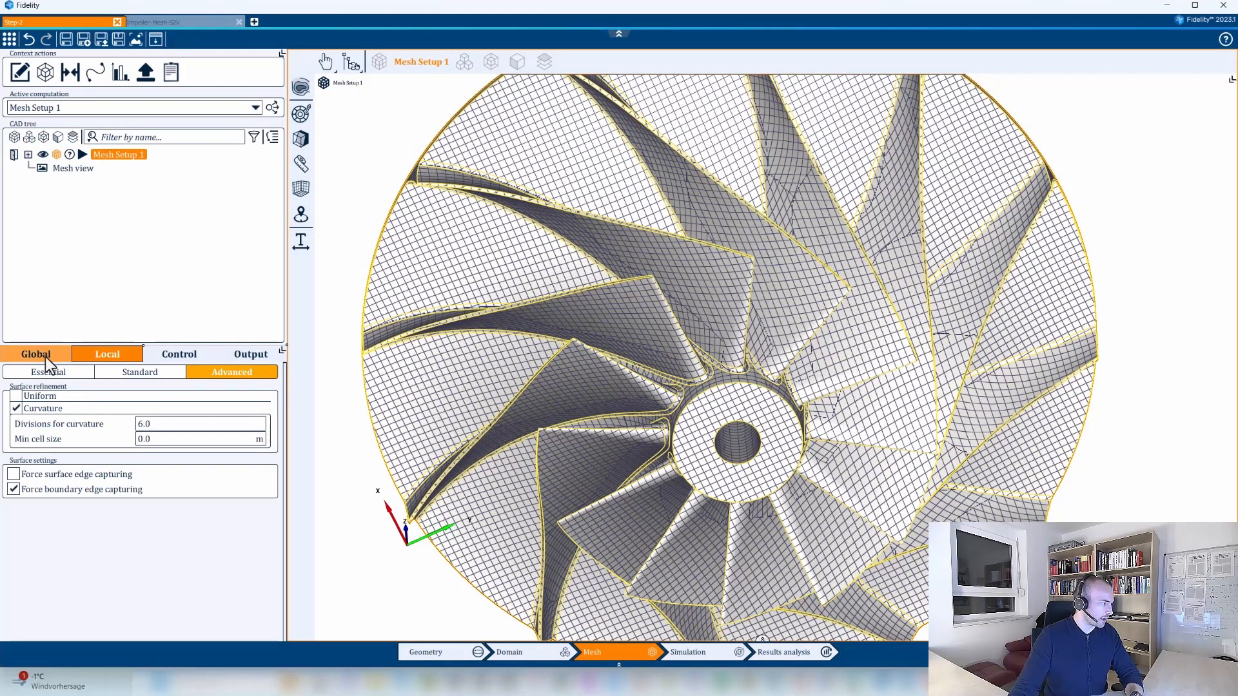
Review the parallel run settings for Mesh Setup 1 and start the mesh generation.
click(36, 353)
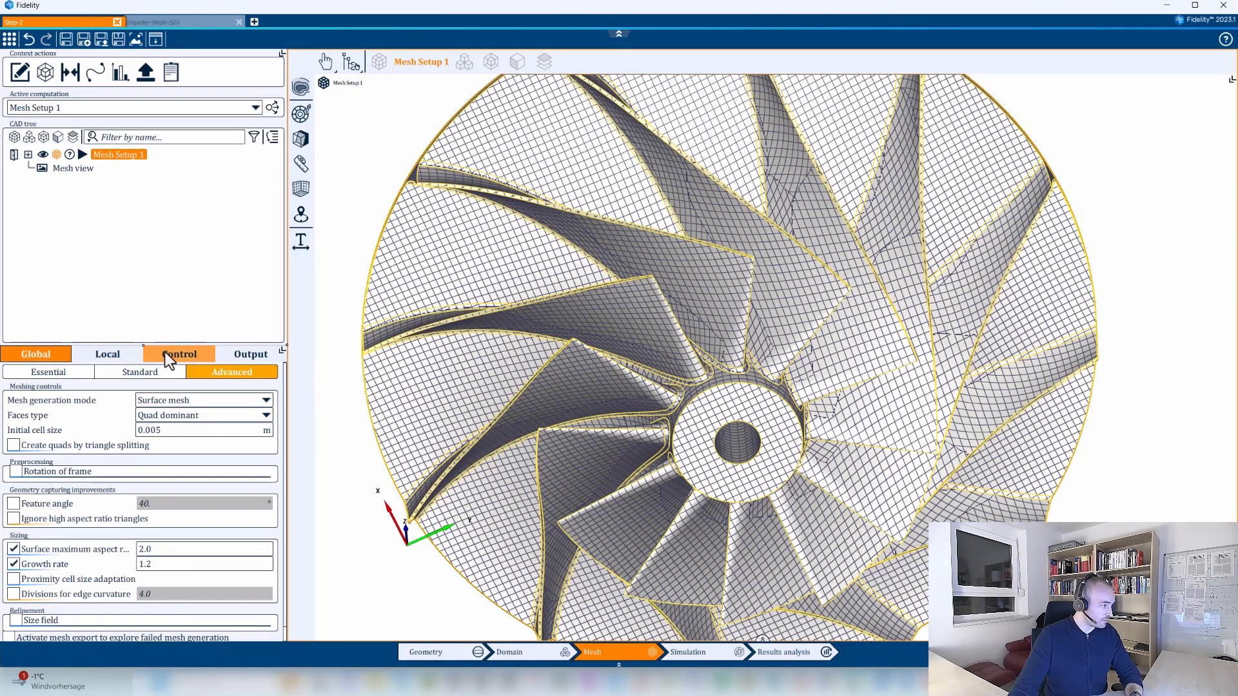
click(169, 355)
click(266, 413)
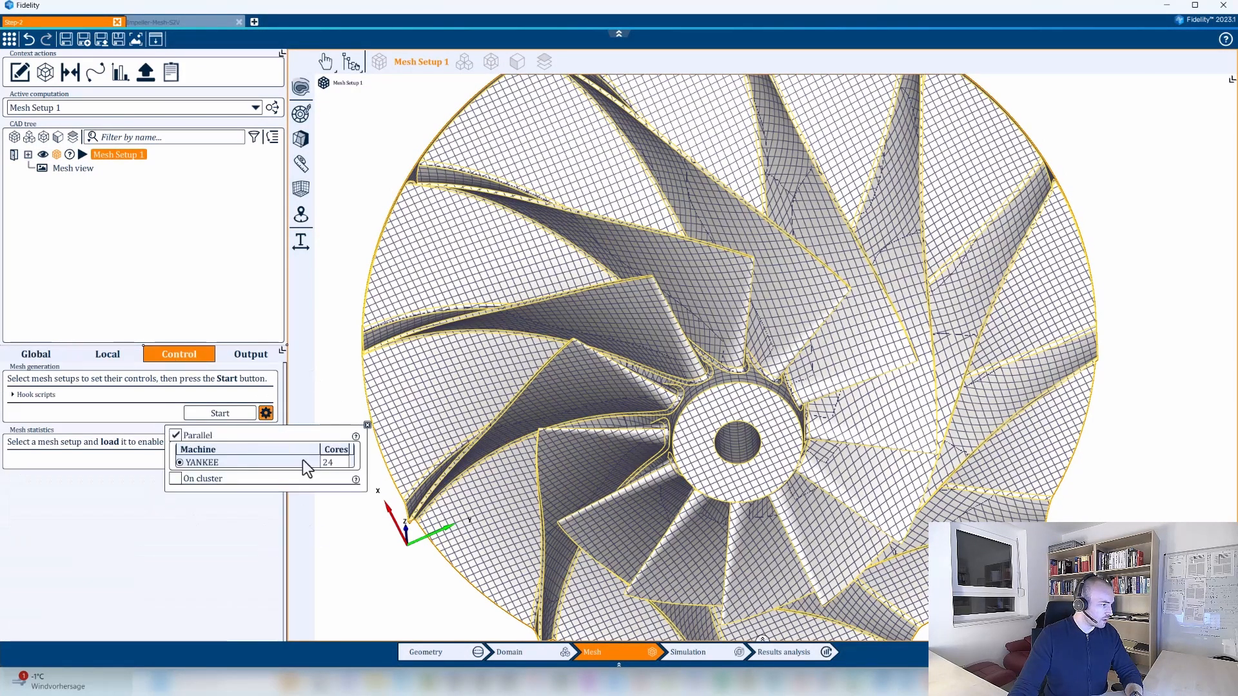
double_click(342, 462)
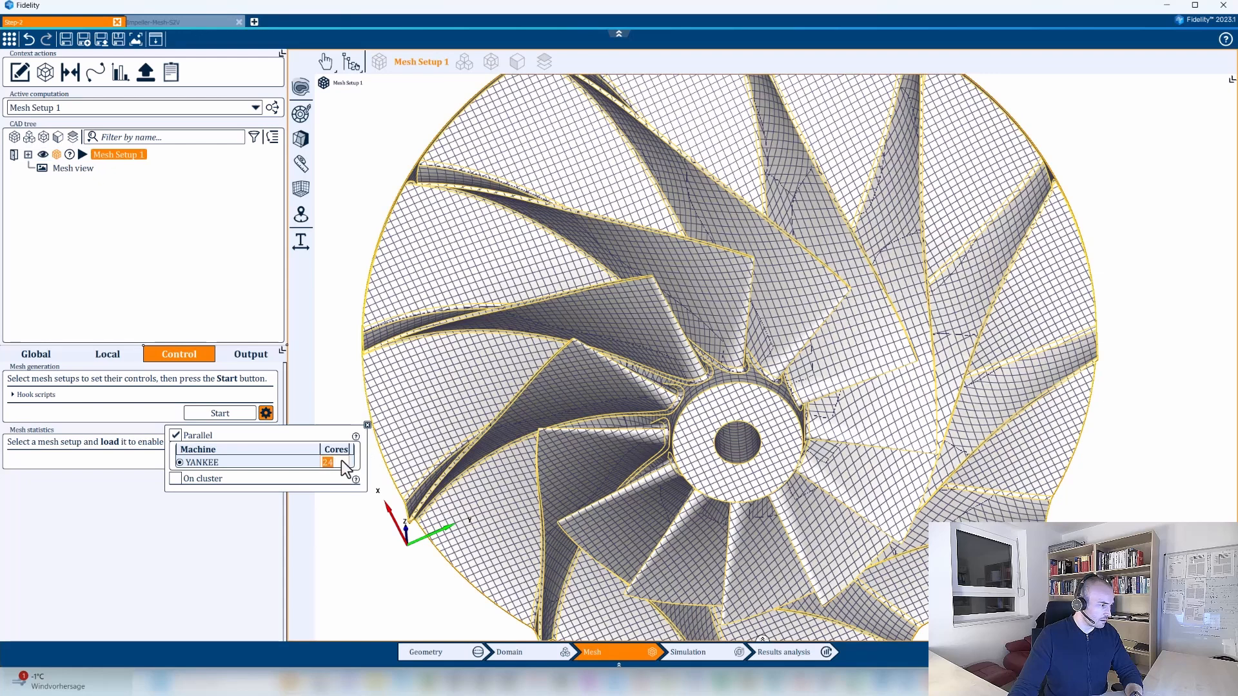
click(367, 425)
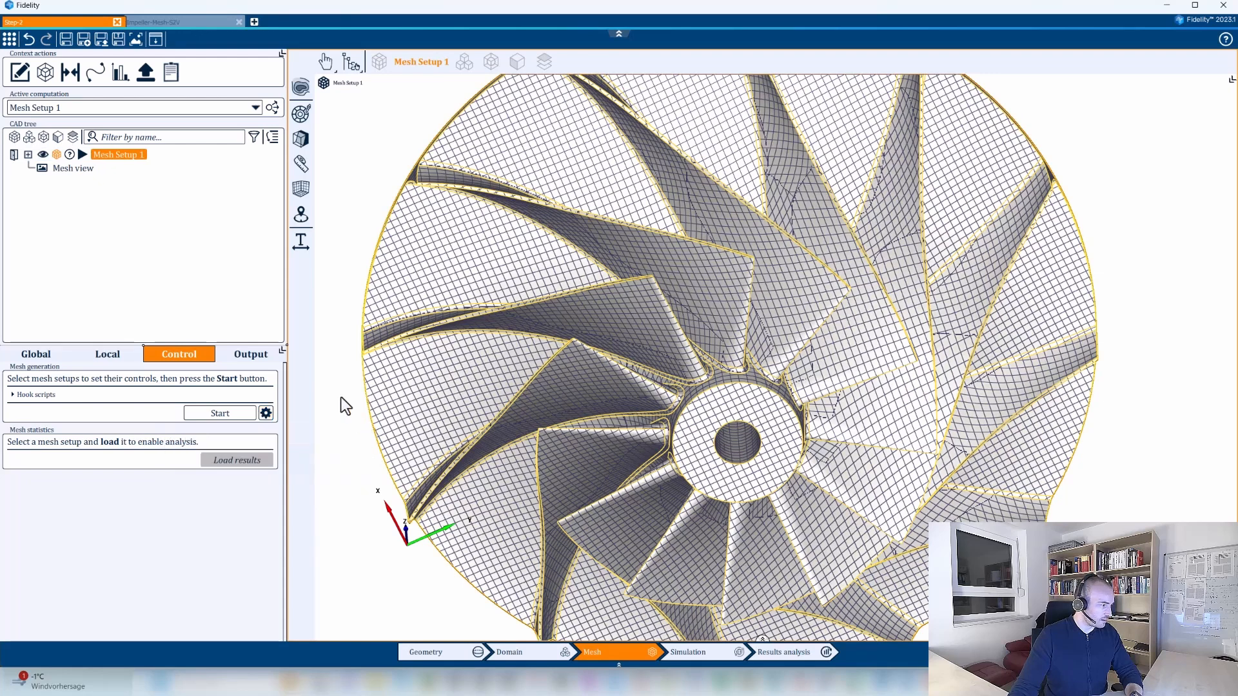
click(220, 413)
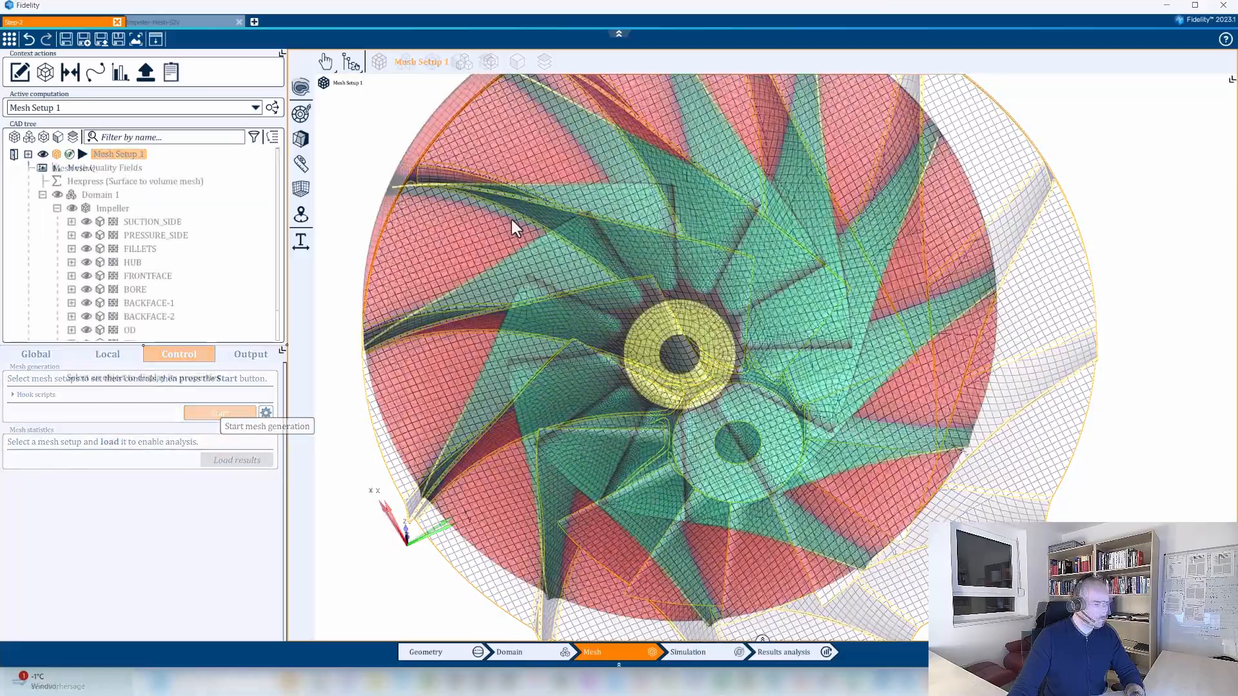
Inspect the generated surface mesh on the blades, fillets and hub up close.
scroll(660, 253, up, 5)
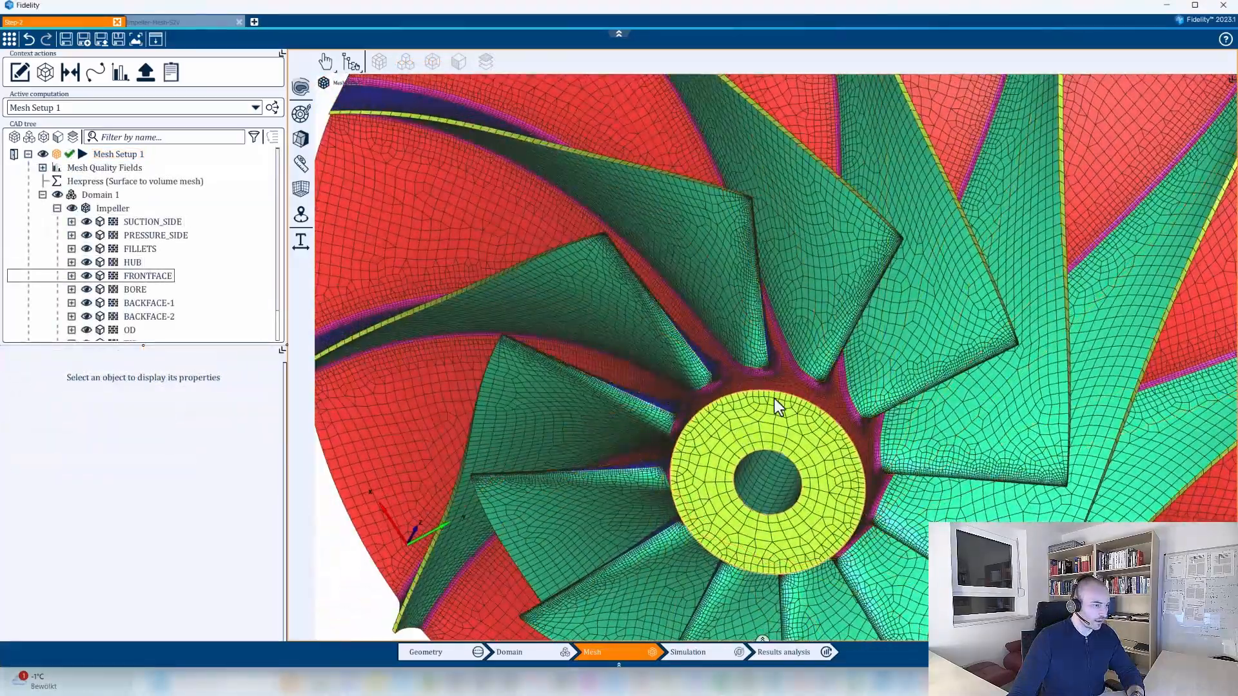
mouse_move(775, 399)
middle_down()
mouse_move(665, 404)
mouse_move(775, 429)
mouse_move(774, 401)
middle_up()
scroll(721, 236, up, 4)
scroll(791, 446, up, 5)
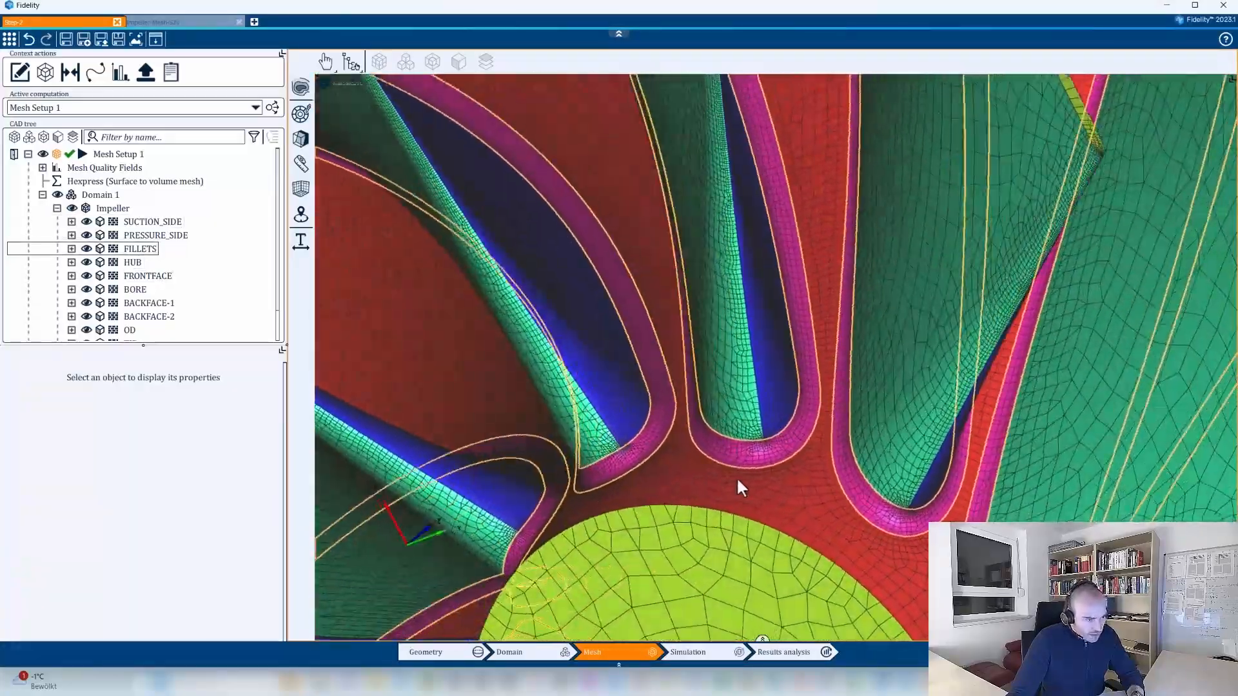
middle_drag(736, 477, 786, 446)
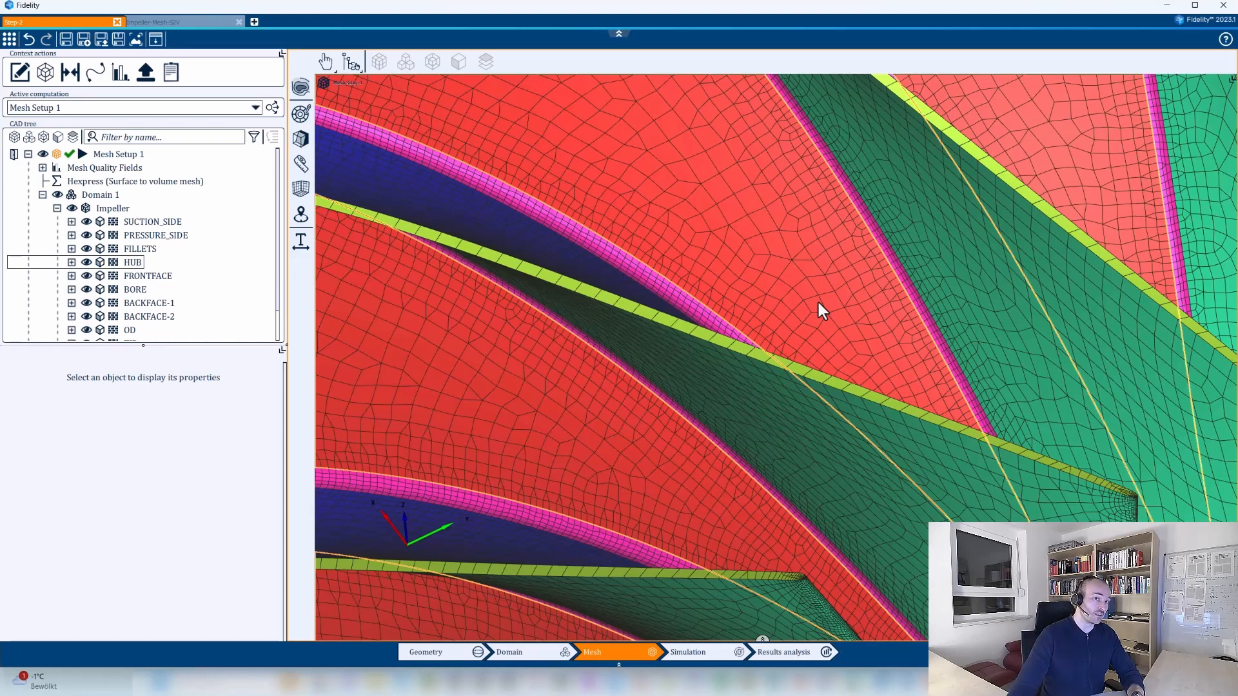
scroll(800, 287, down, 3)
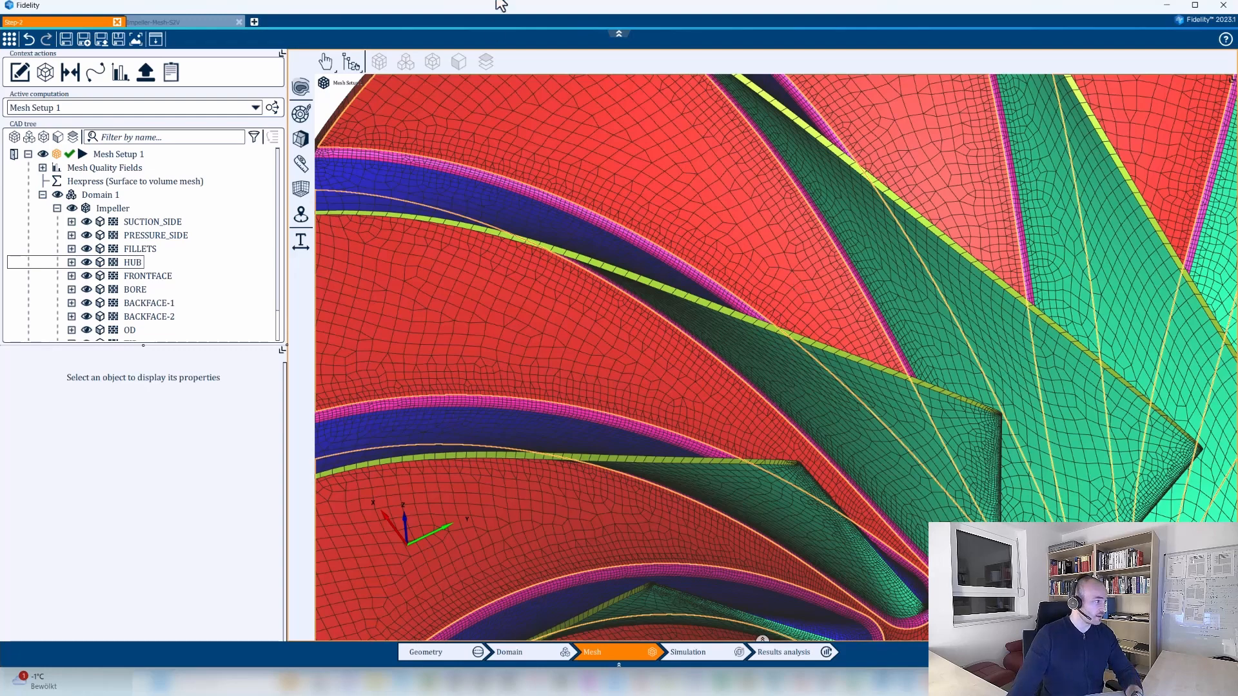
Review the local curvature refinement settings of Mesh Setup 1 and examine the resulting mesh across the whole impeller.
click(124, 157)
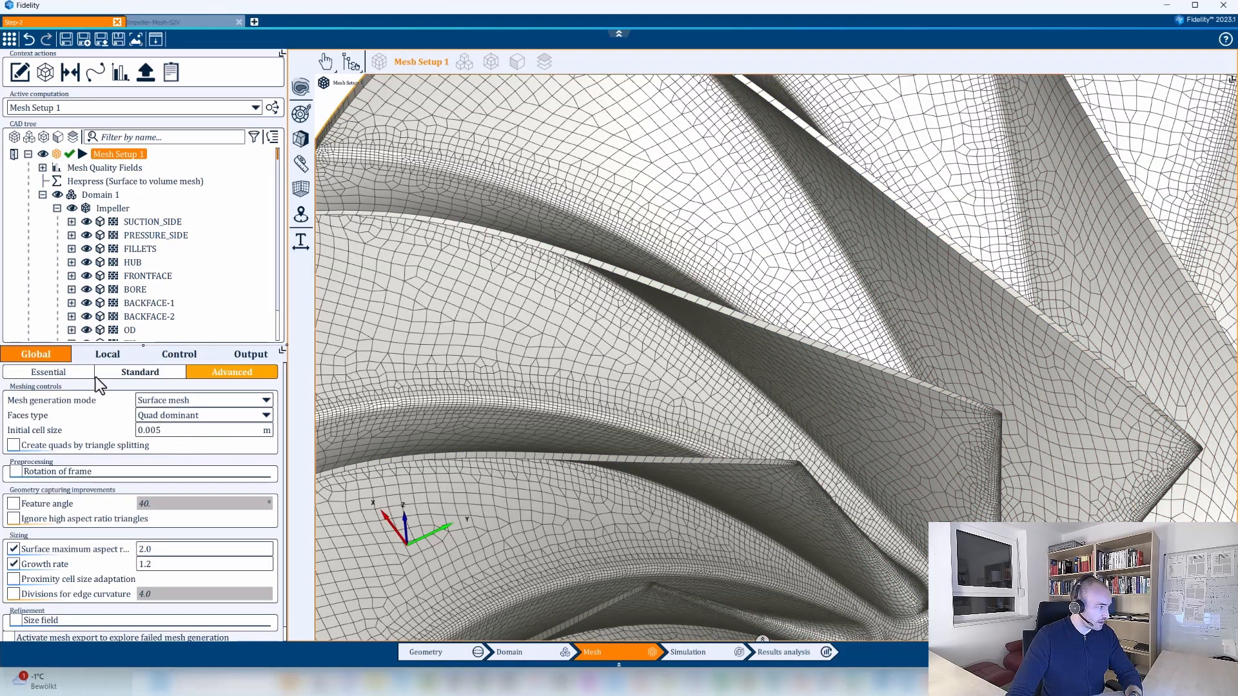
click(106, 354)
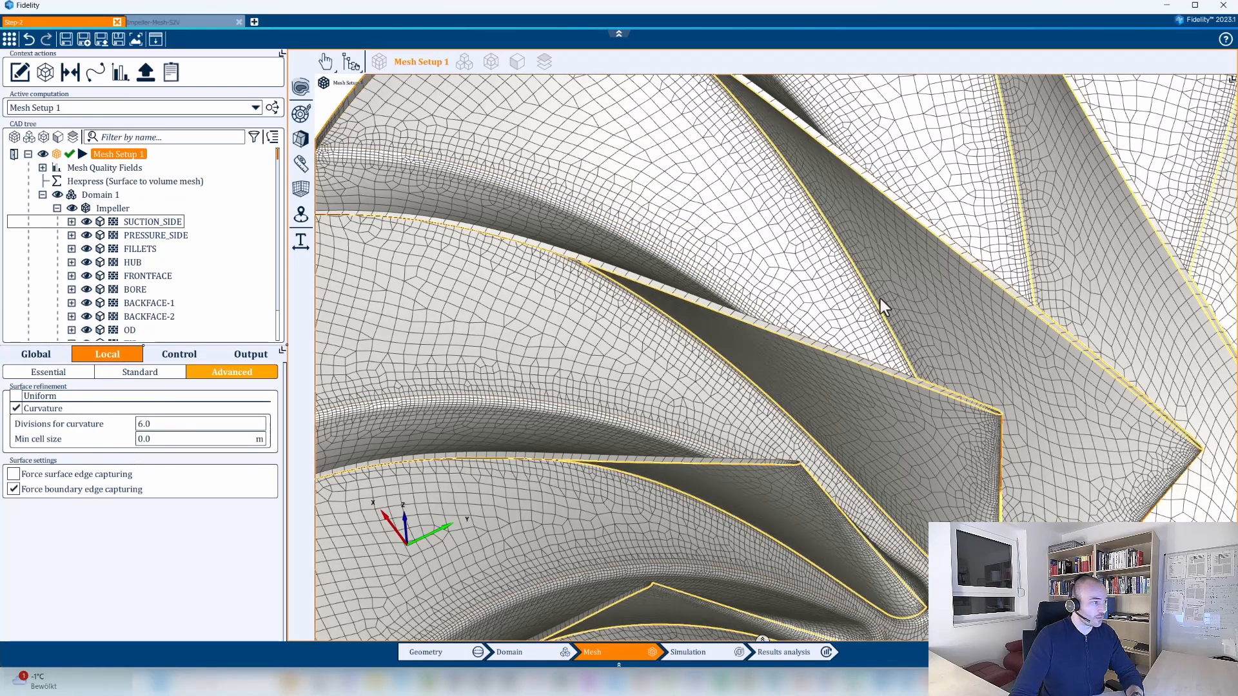
scroll(881, 304, down, 3)
middle_drag(870, 412, 922, 452)
middle_drag(906, 380, 865, 409)
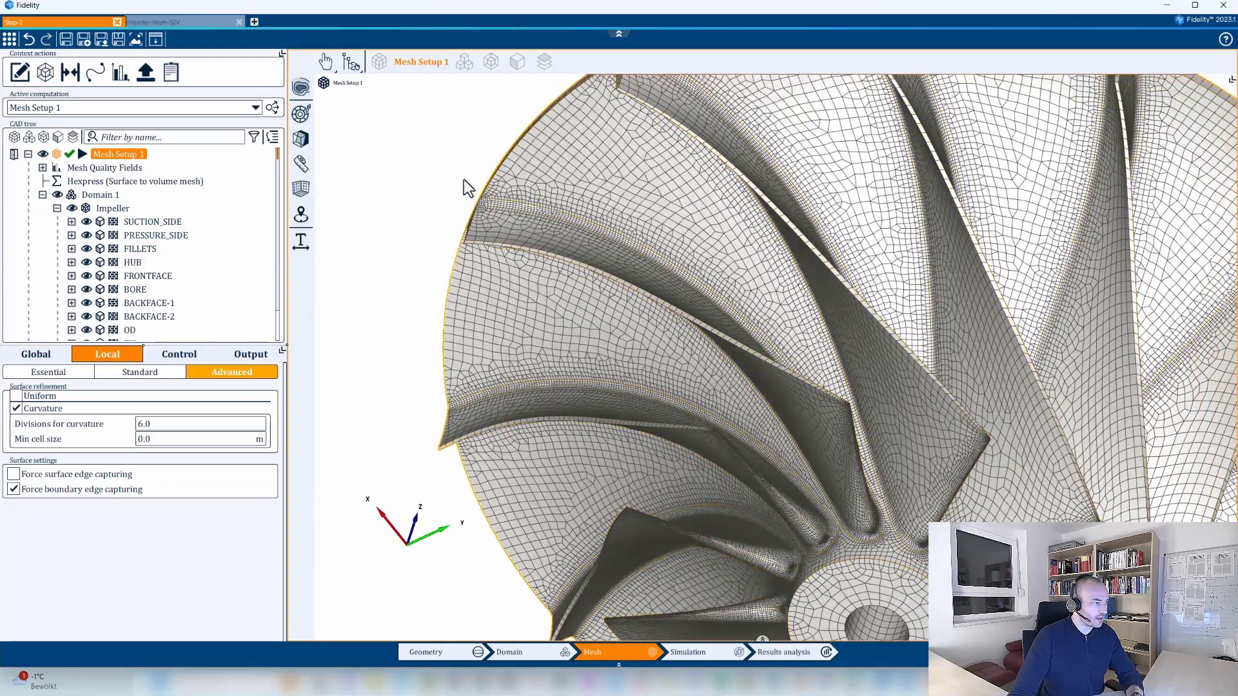
click(470, 166)
middle_drag(597, 422, 672, 402)
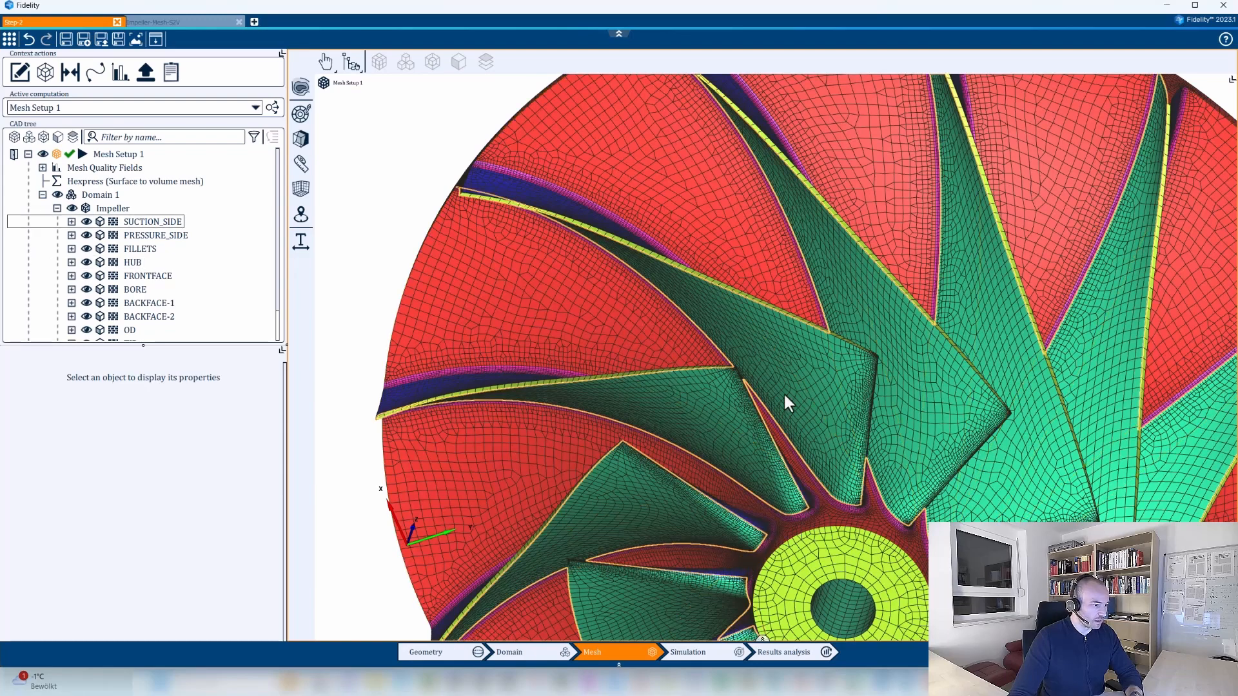
middle_drag(858, 458, 804, 434)
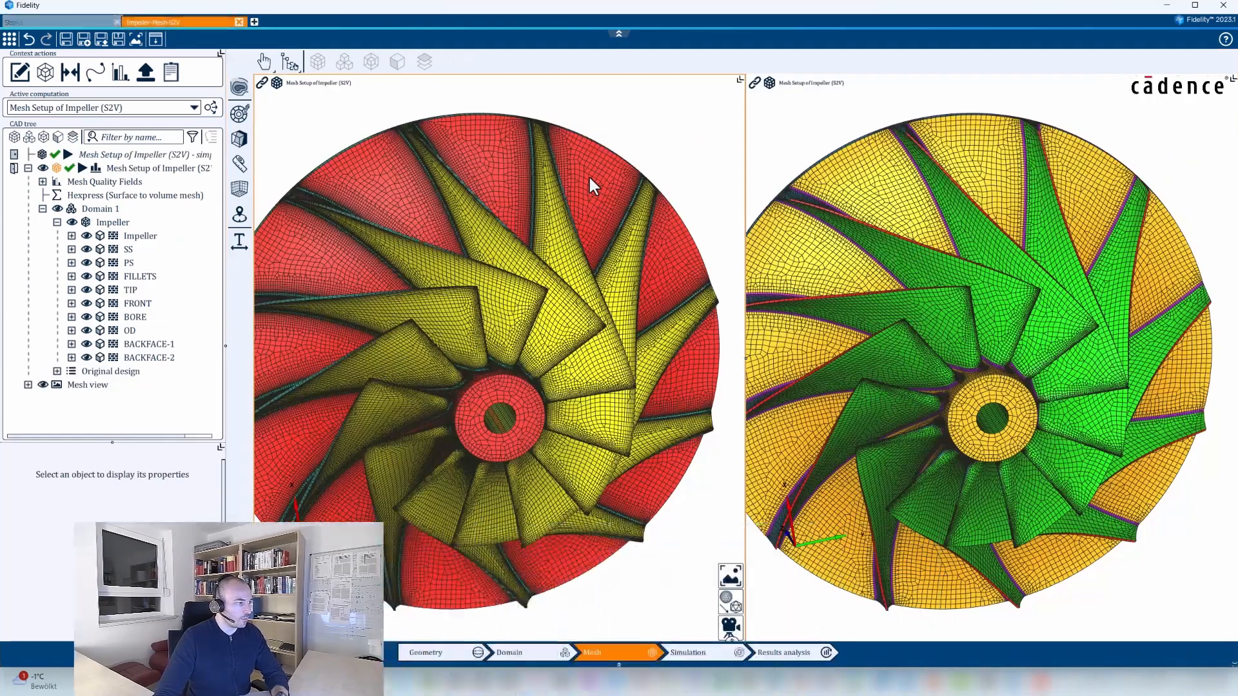
In the Impeller-Mesh-S2V project, compare the two side-by-side impeller meshes on the blade surfaces and tips.
middle_drag(652, 222, 562, 180)
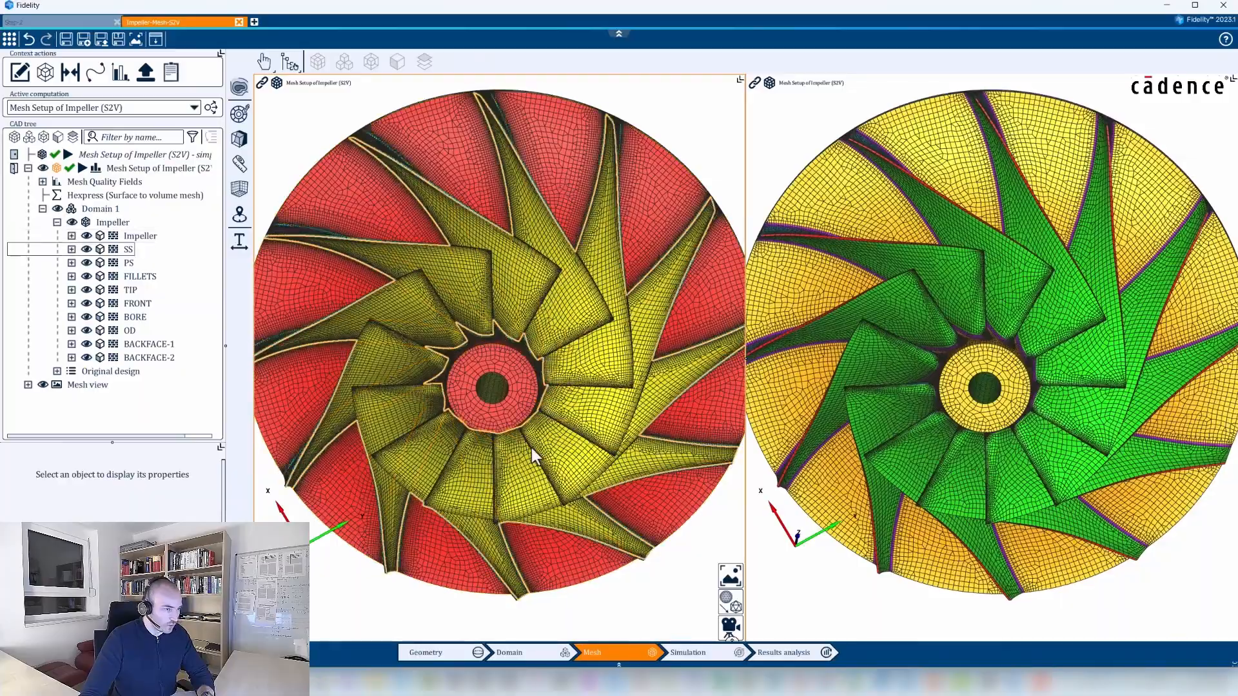
middle_drag(531, 448, 548, 506)
scroll(1004, 271, up, 5)
middle_drag(1008, 351, 1043, 468)
scroll(1040, 380, up, 3)
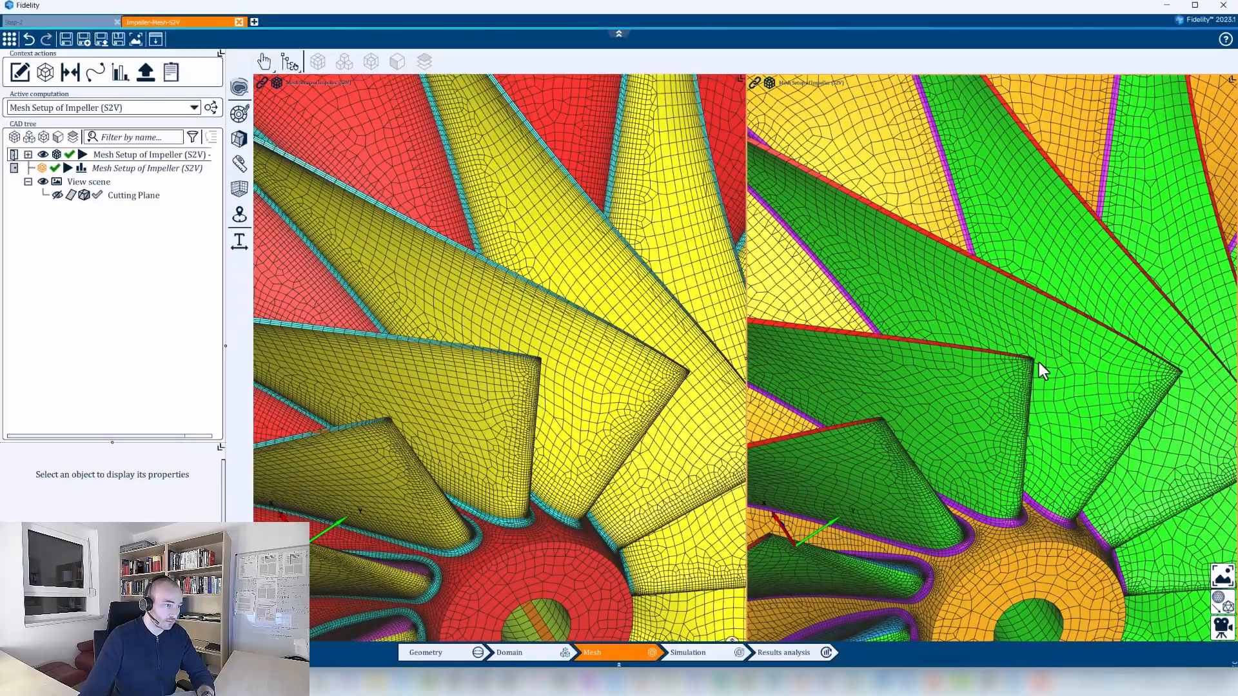
middle_drag(1085, 398, 1142, 454)
scroll(1025, 306, up, 3)
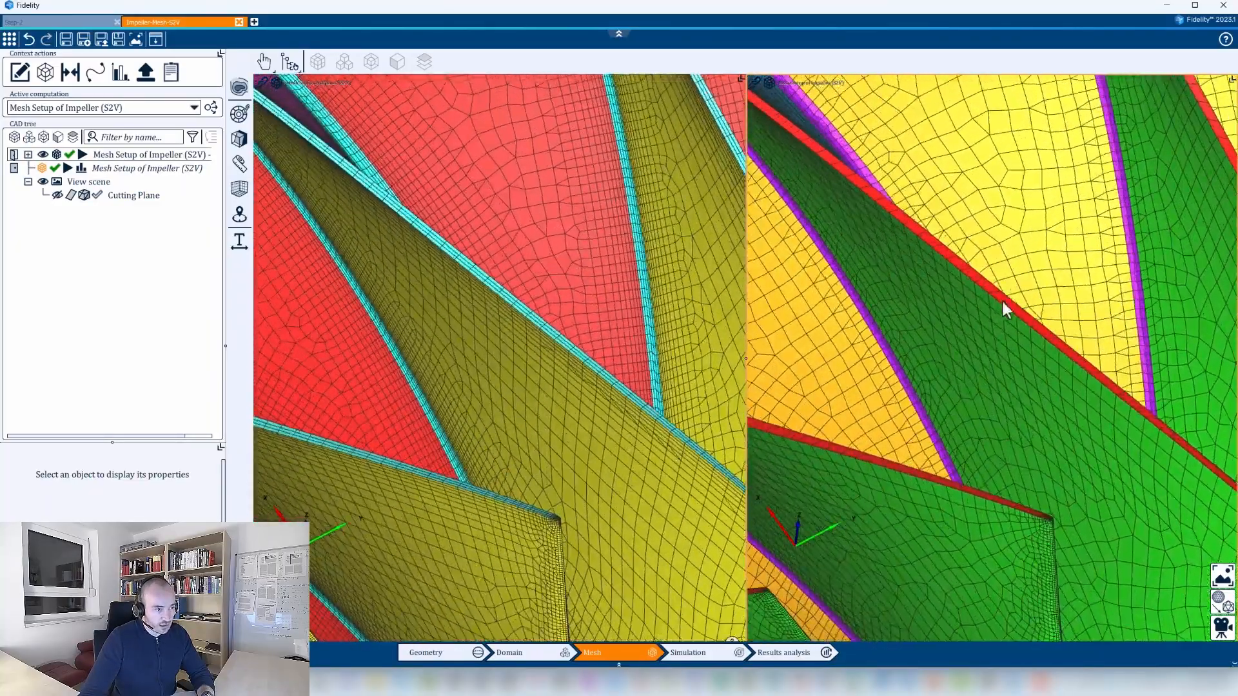
Compare the two meshes around the blade root fillets and leading edges near the hub.
scroll(1052, 419, down, 5)
middle_drag(1052, 492, 1031, 434)
scroll(1011, 401, up, 4)
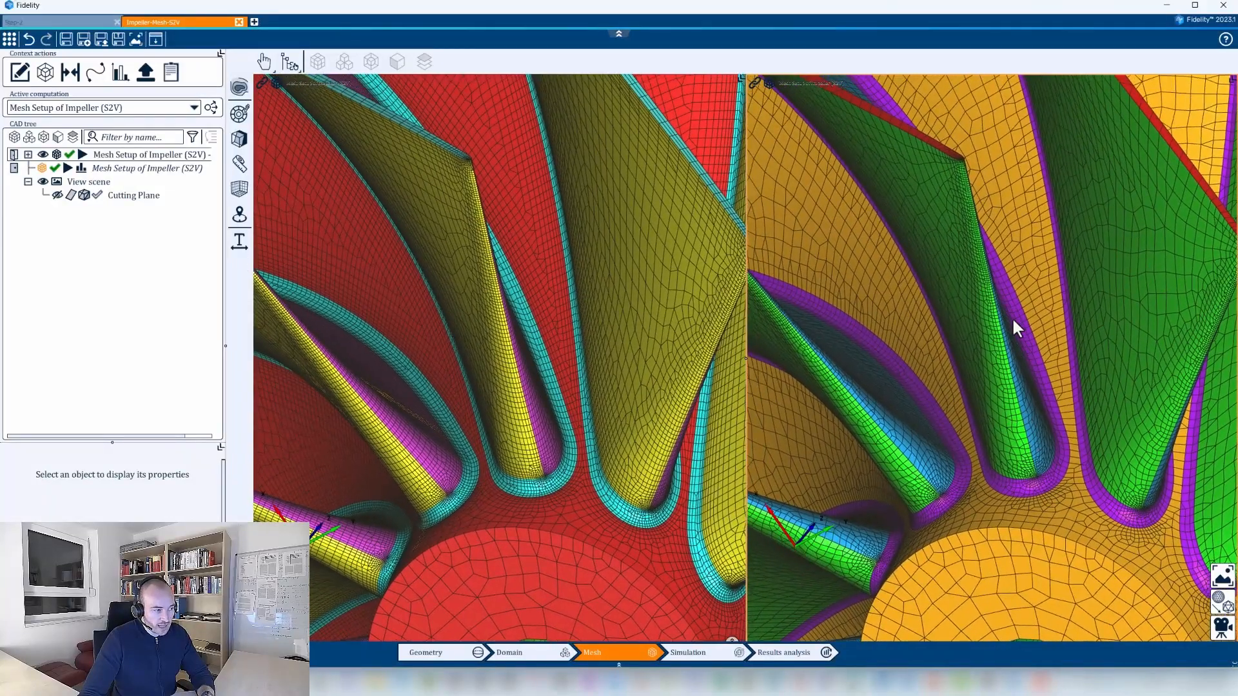
scroll(1012, 313, down, 2)
middle_drag(474, 519, 545, 544)
scroll(581, 484, up, 2)
scroll(581, 481, up, 2)
middle_drag(582, 481, 470, 550)
scroll(530, 501, up, 1)
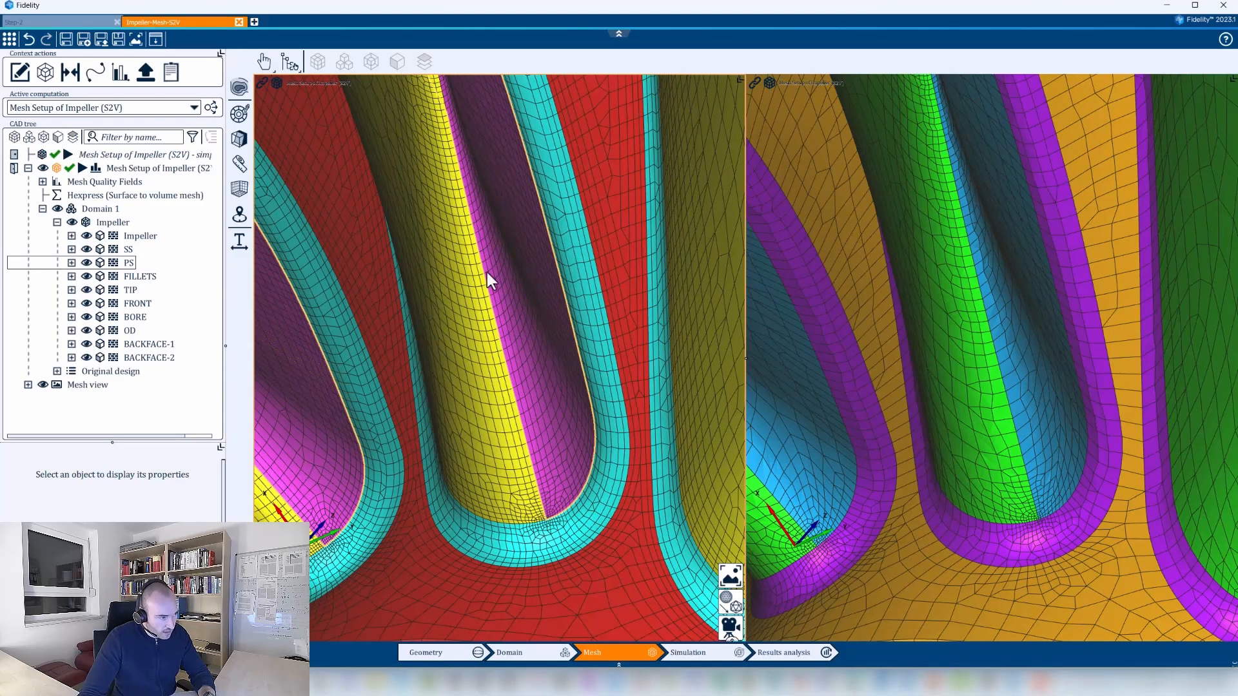
Compare how the blade tip edges are meshed in both views at close range.
scroll(552, 490, down, 4)
scroll(535, 407, up, 2)
middle_drag(497, 264, 509, 350)
middle_drag(488, 306, 539, 414)
middle_drag(395, 298, 456, 336)
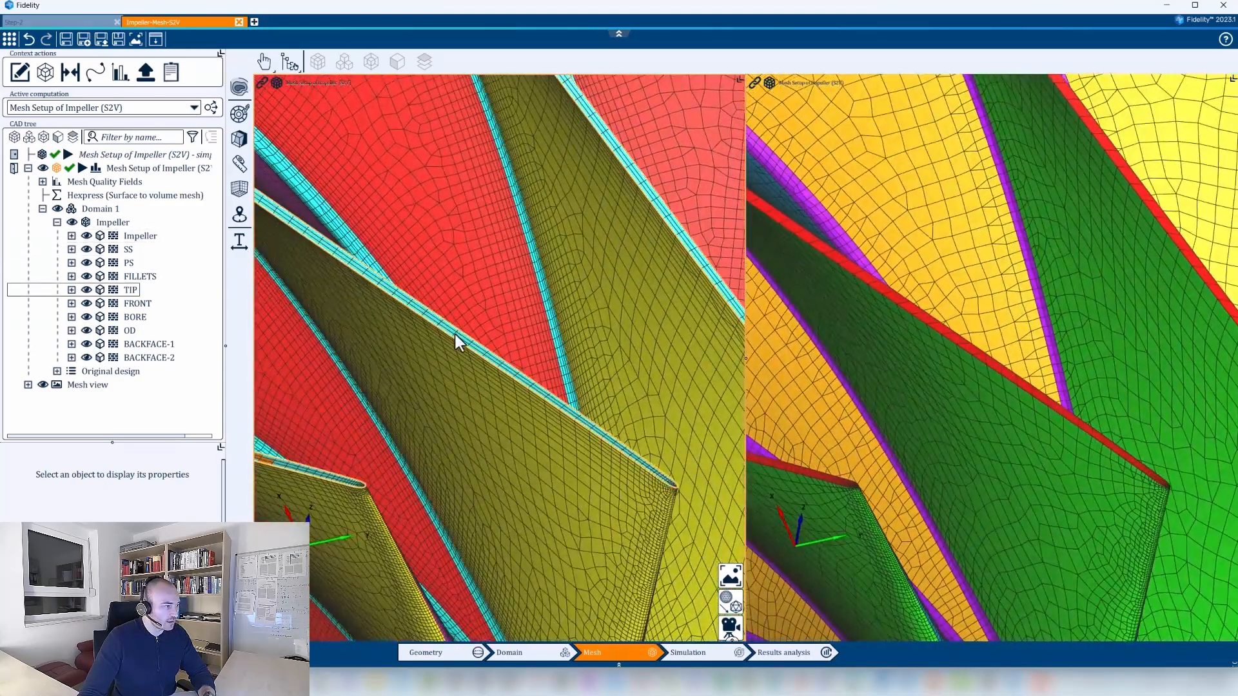
scroll(455, 335, up, 3)
middle_drag(402, 302, 475, 368)
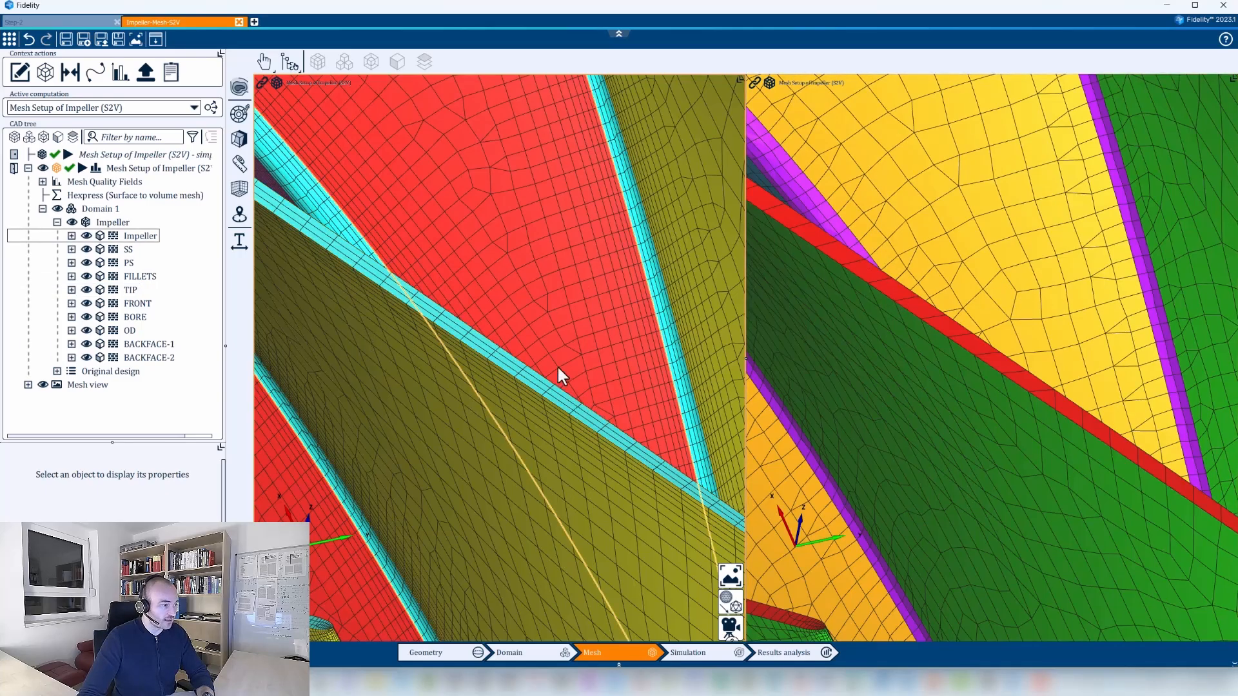
Compare the two side-by-side impeller meshes from a wider view covering the blade tips, leading edges and hub.
scroll(519, 335, down, 8)
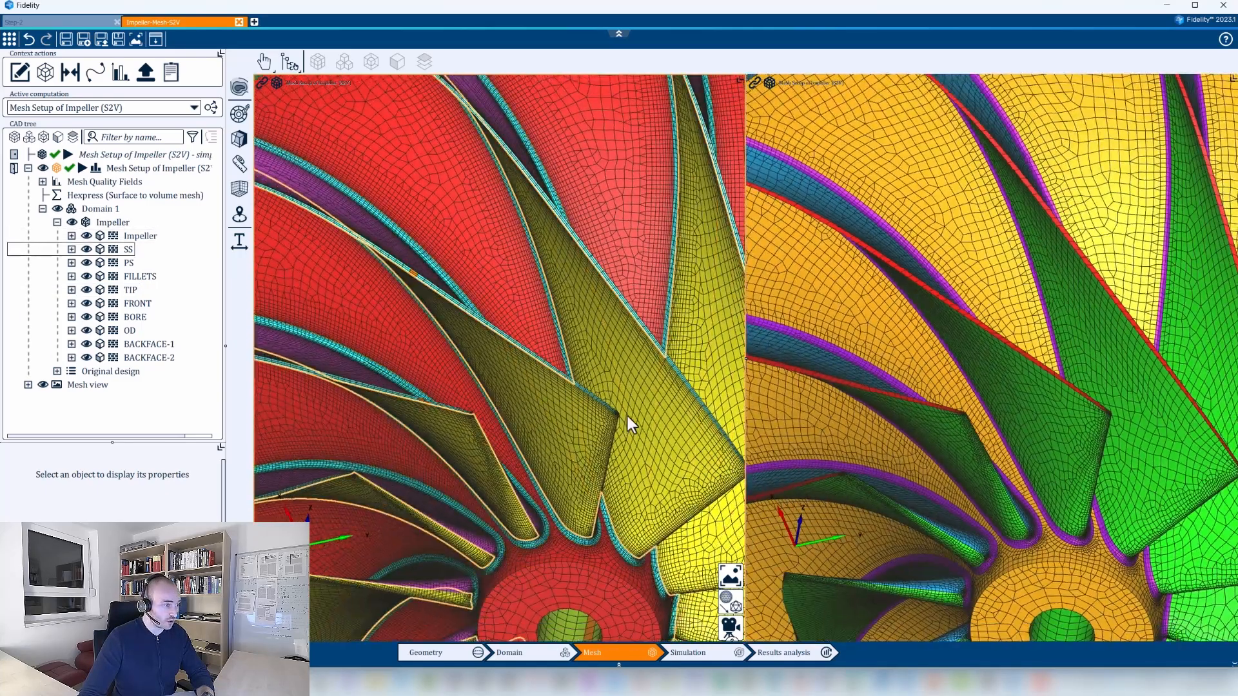
middle_drag(628, 416, 628, 362)
middle_drag(556, 304, 602, 346)
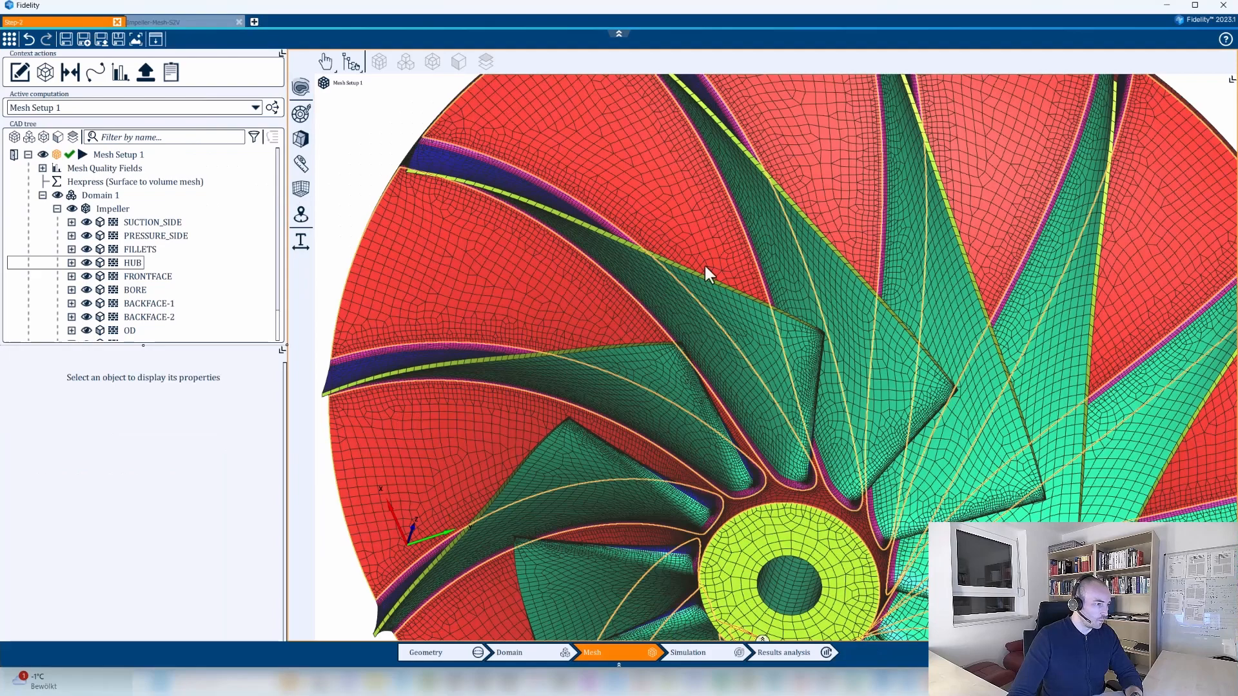
In the Step-2 project, enable anisotropic narrow surface refinement on the TIP faces of the impeller.
scroll(666, 274, up, 5)
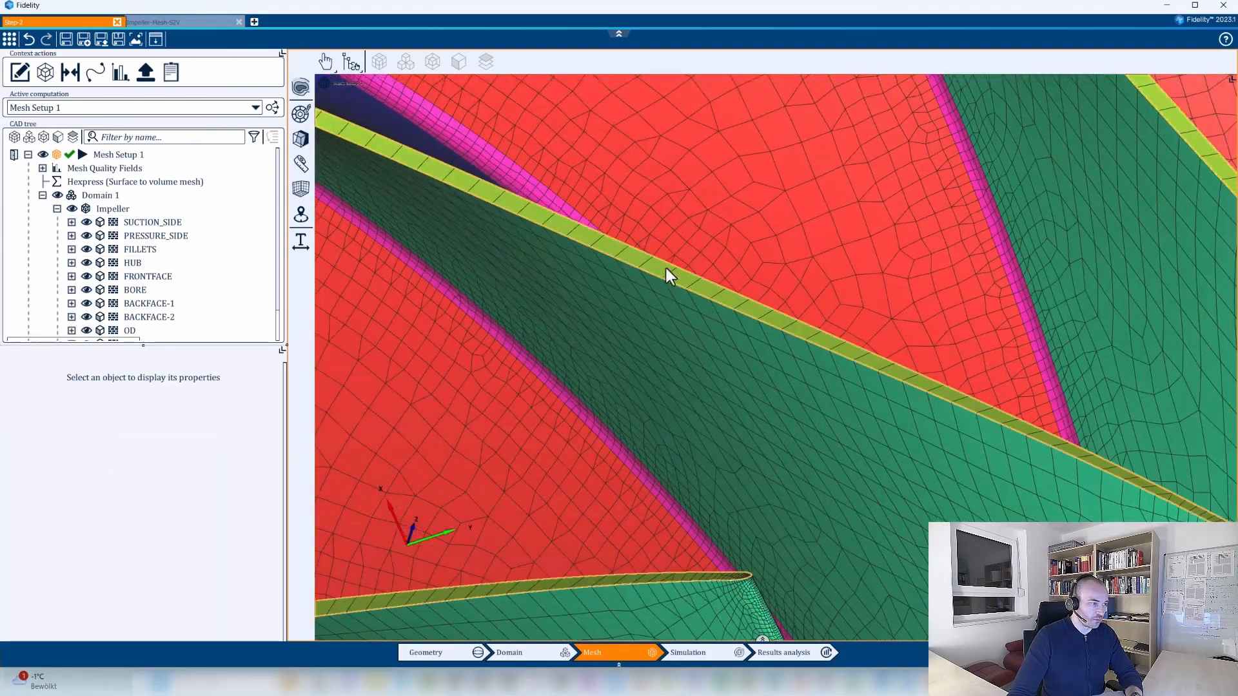
scroll(153, 227, down, 1)
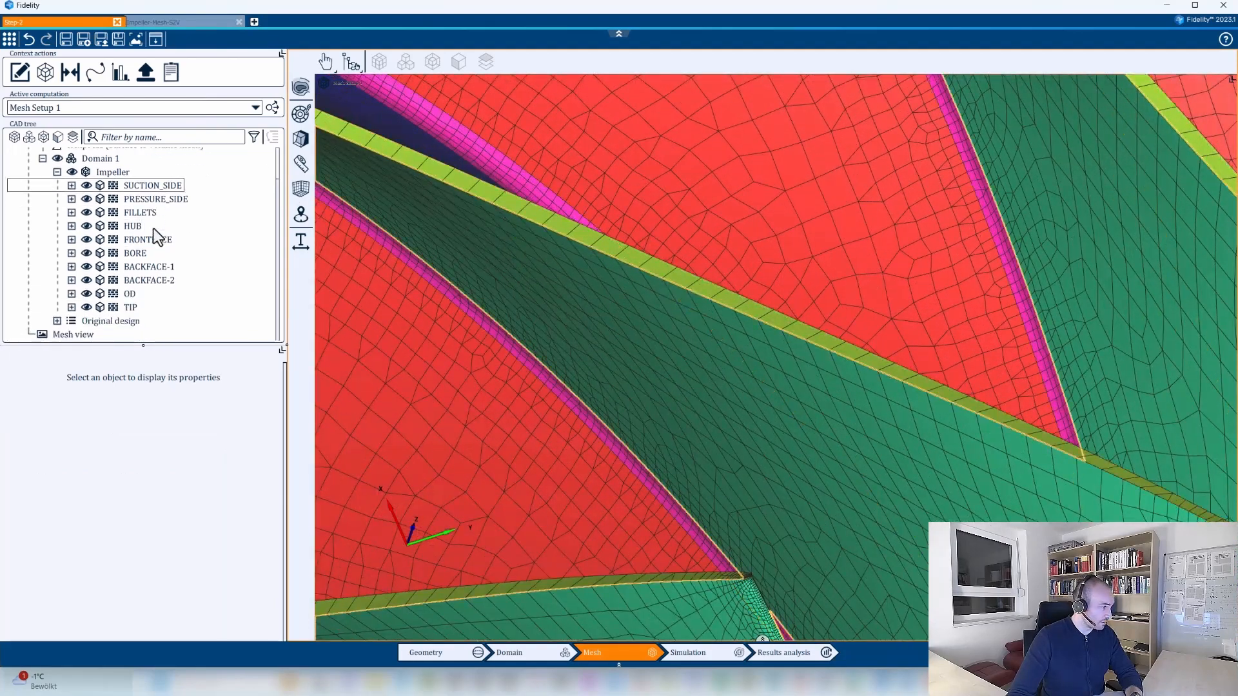
click(130, 308)
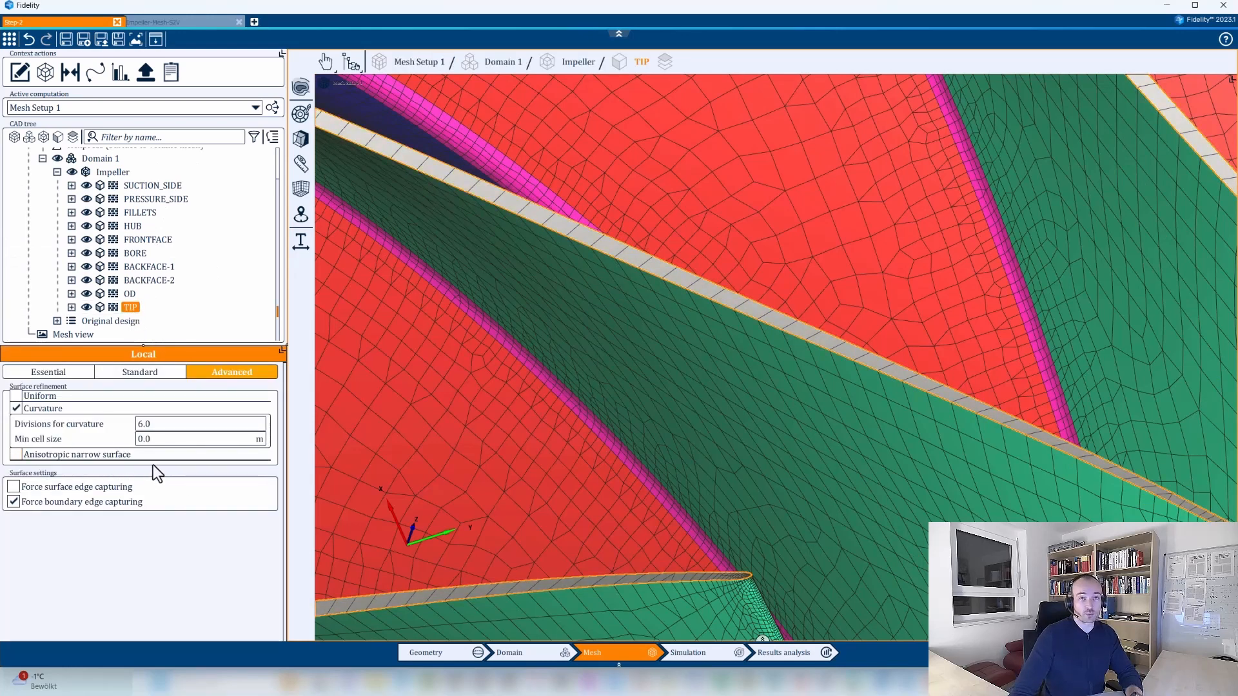
click(16, 455)
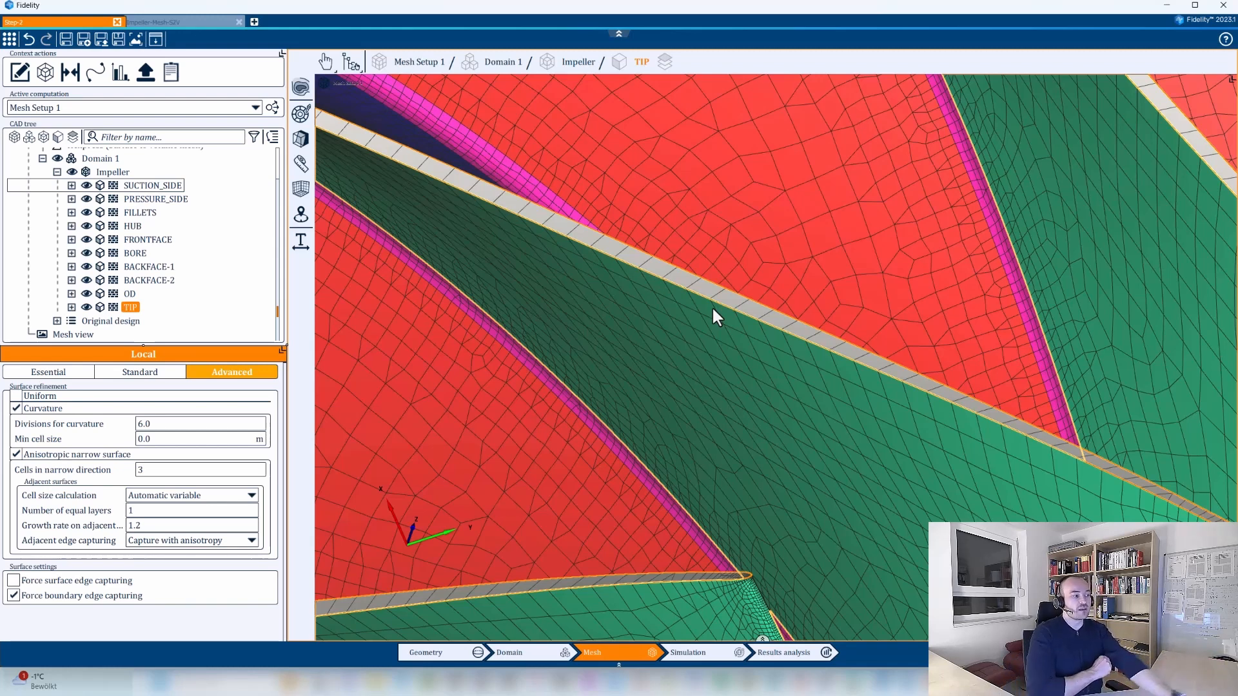
Examine the mesh along the blade leading edges and root fillets near the hub.
key(Down)
key(Down)
key(Down)
scroll(576, 267, down, 8)
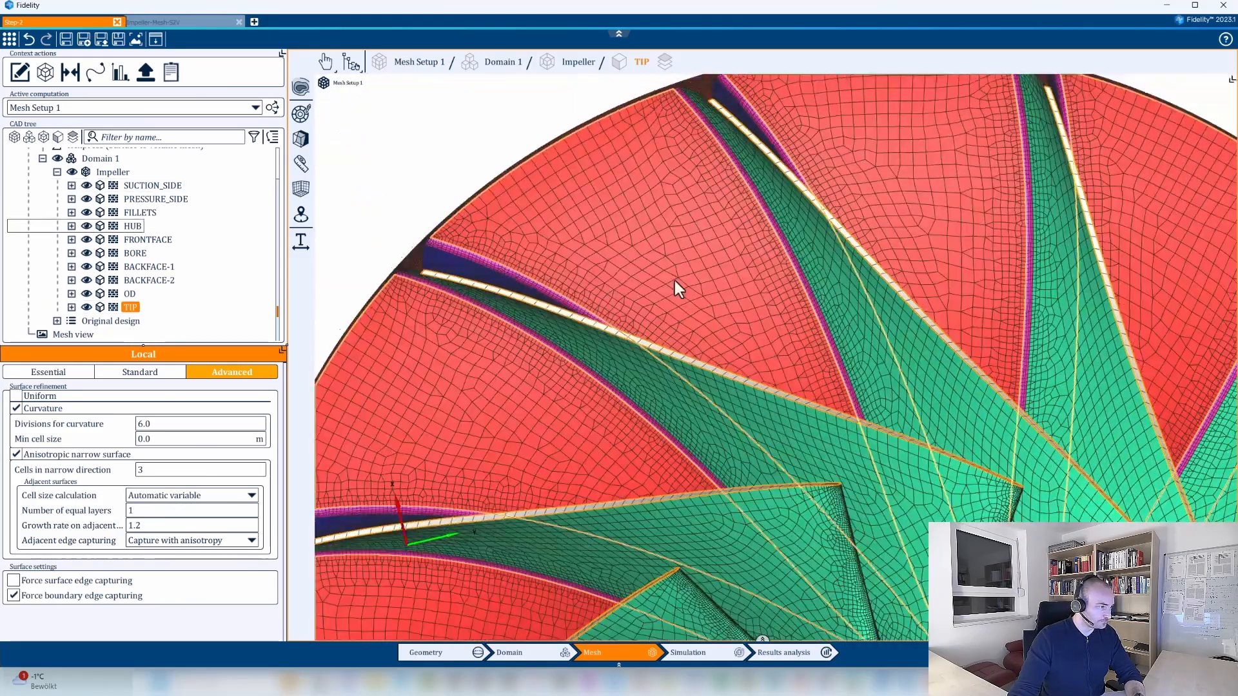
scroll(674, 280, down, 1)
scroll(911, 377, up, 1)
middle_drag(911, 377, 709, 468)
scroll(775, 577, up, 4)
scroll(798, 455, up, 3)
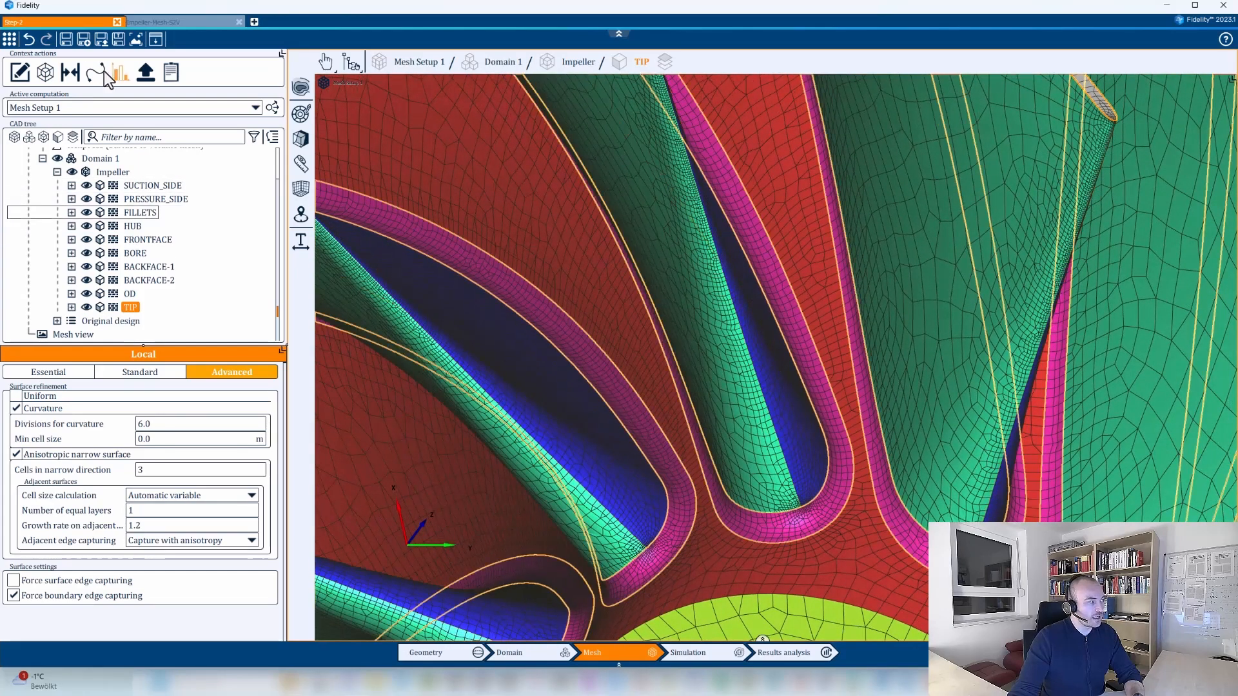
Create an anisotropic edge proximity refinement in Mesh Setup 1 between the SUCTION_SIDE and PRESSURE_SIDE faces.
click(71, 73)
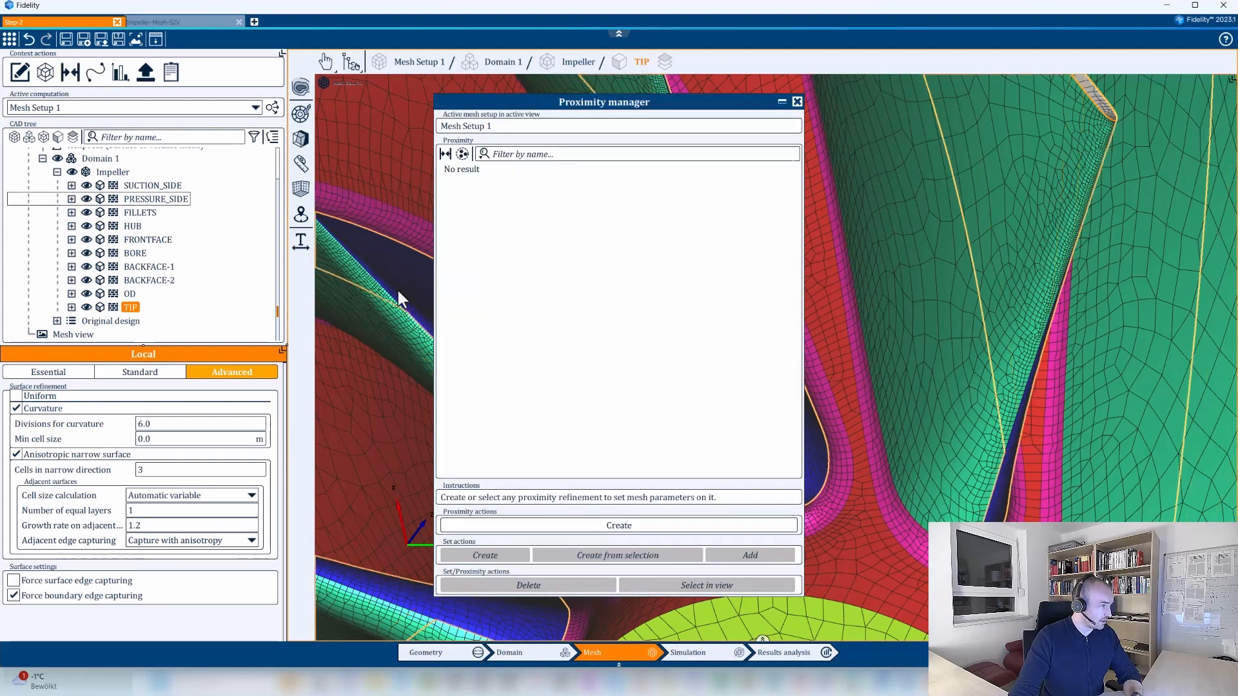
click(617, 526)
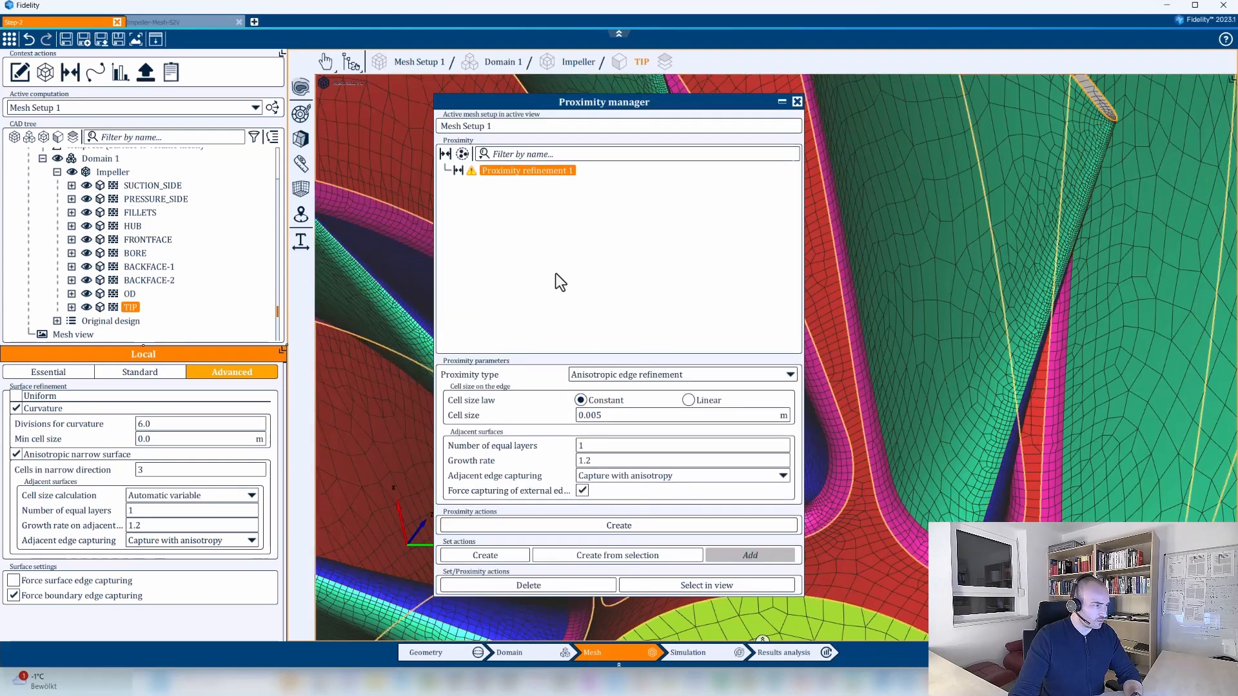
click(153, 185)
ctrl+click(145, 201)
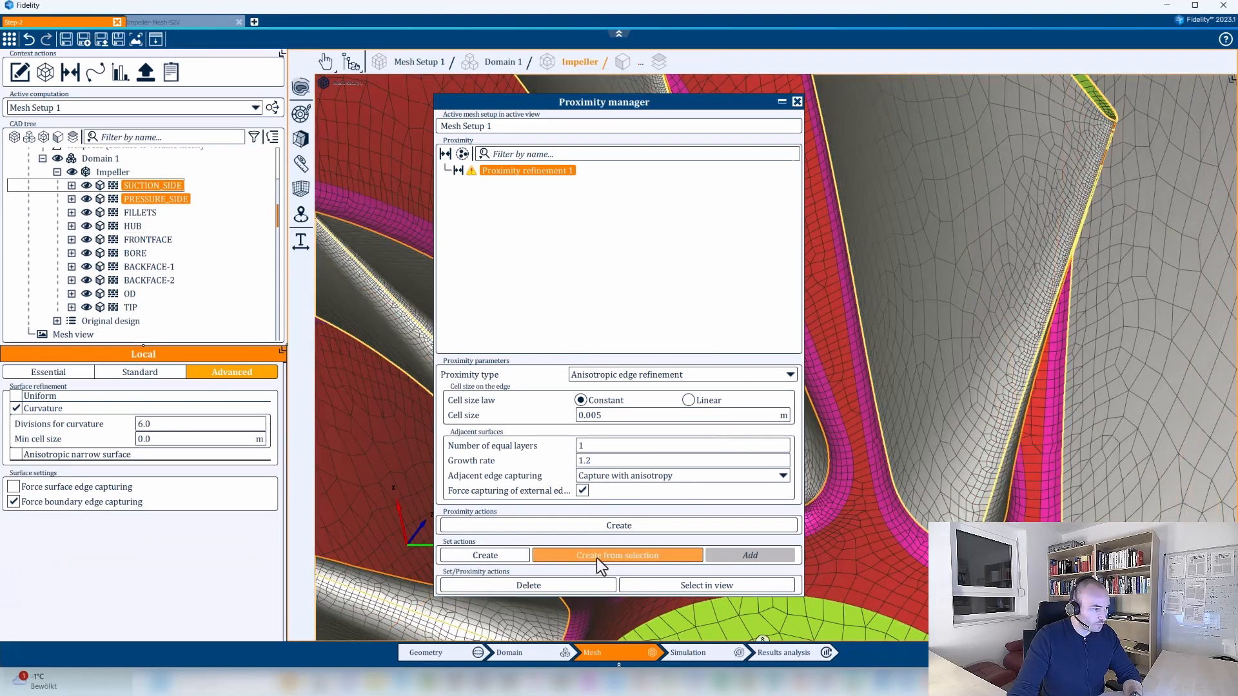
click(597, 558)
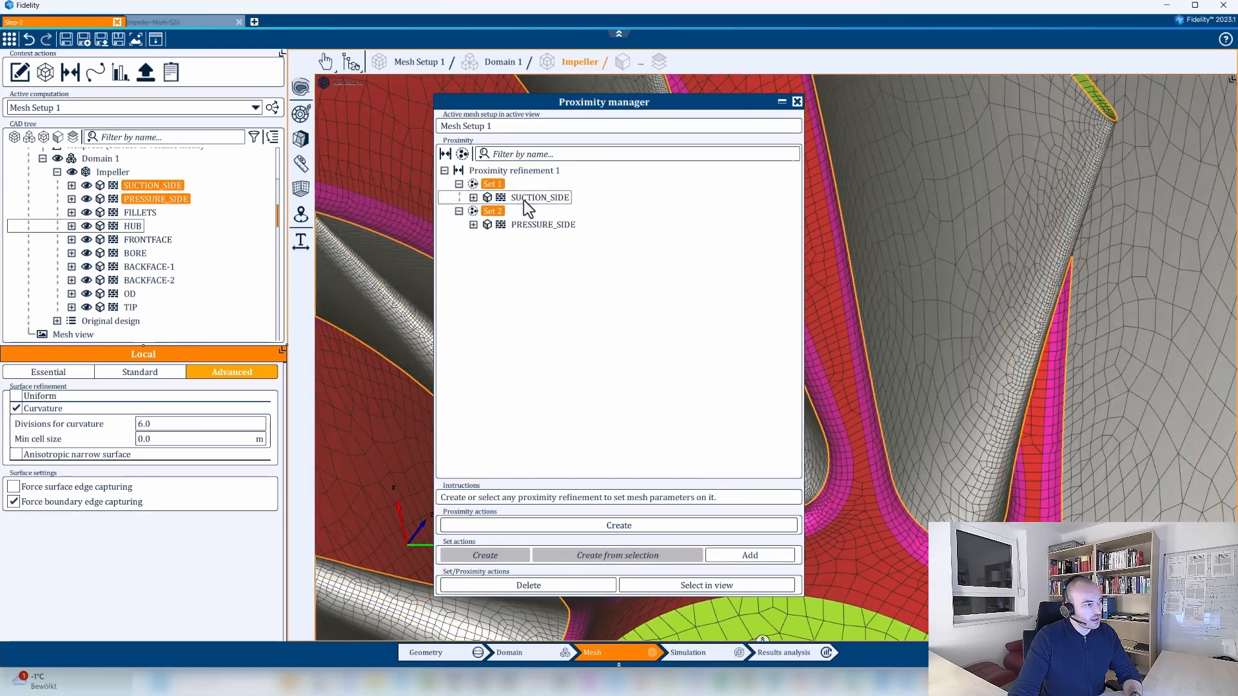
click(503, 171)
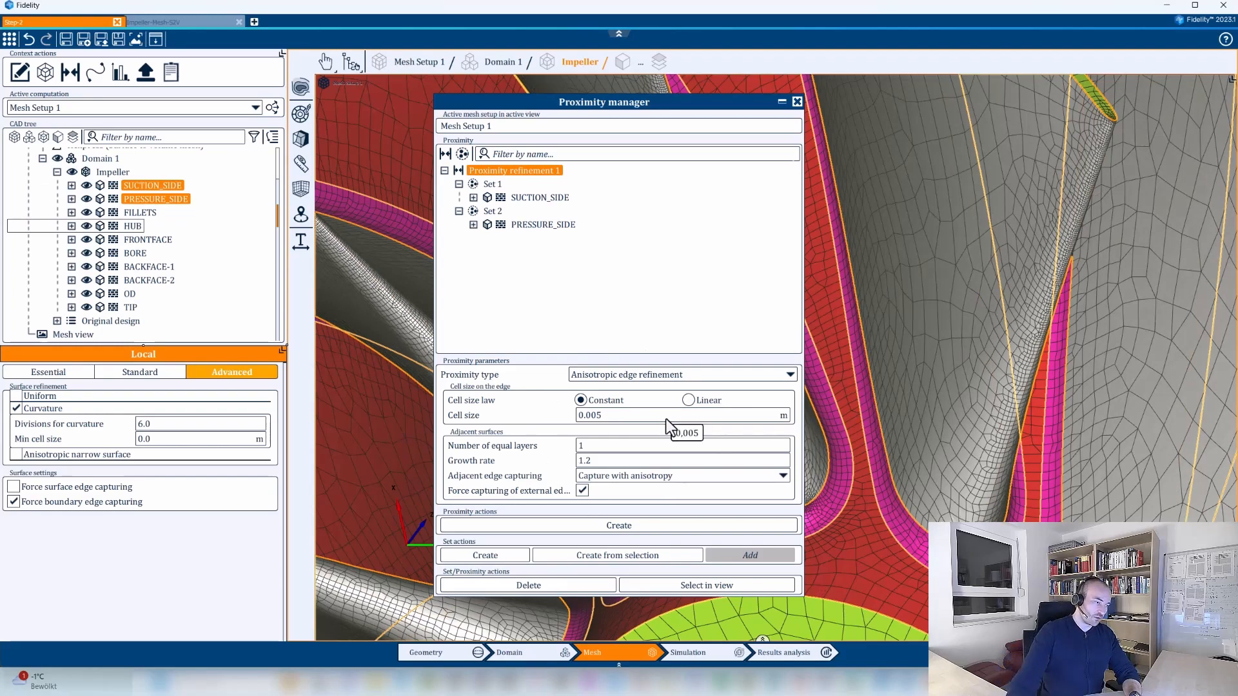
drag(700, 108, 611, 112)
middle_drag(908, 428, 872, 357)
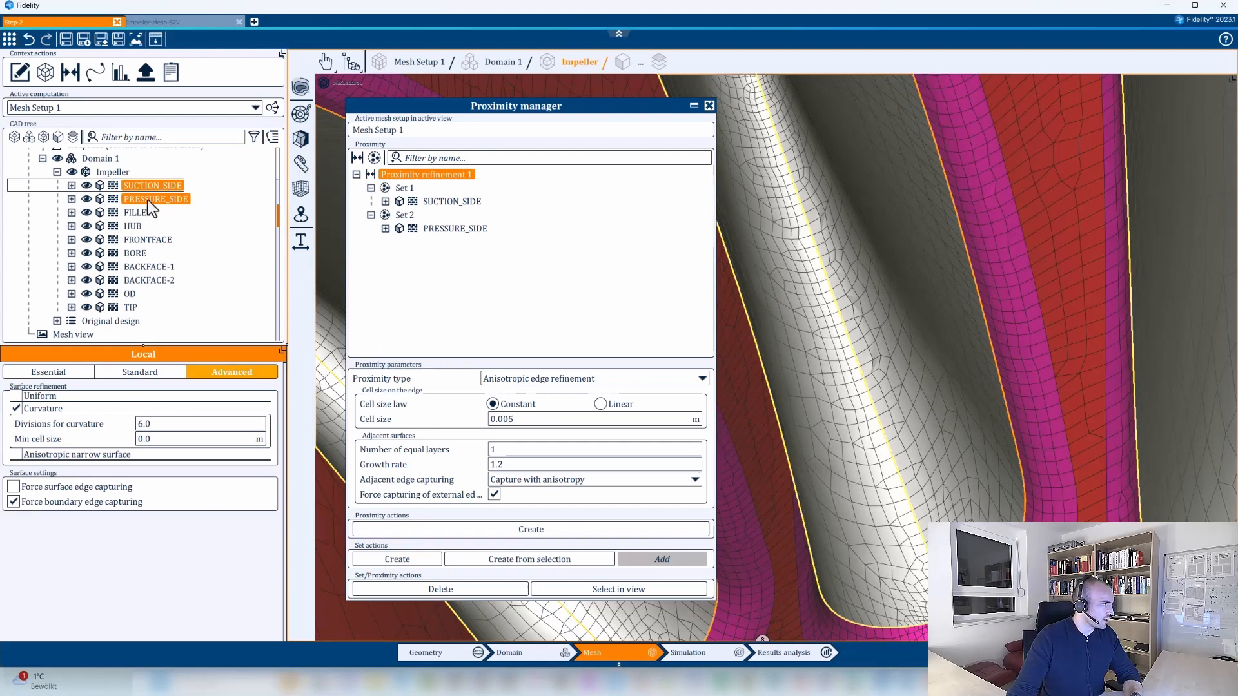
Review the settings and face sets of the proximity refinements in the Impeller-Mesh-S2V project.
click(153, 22)
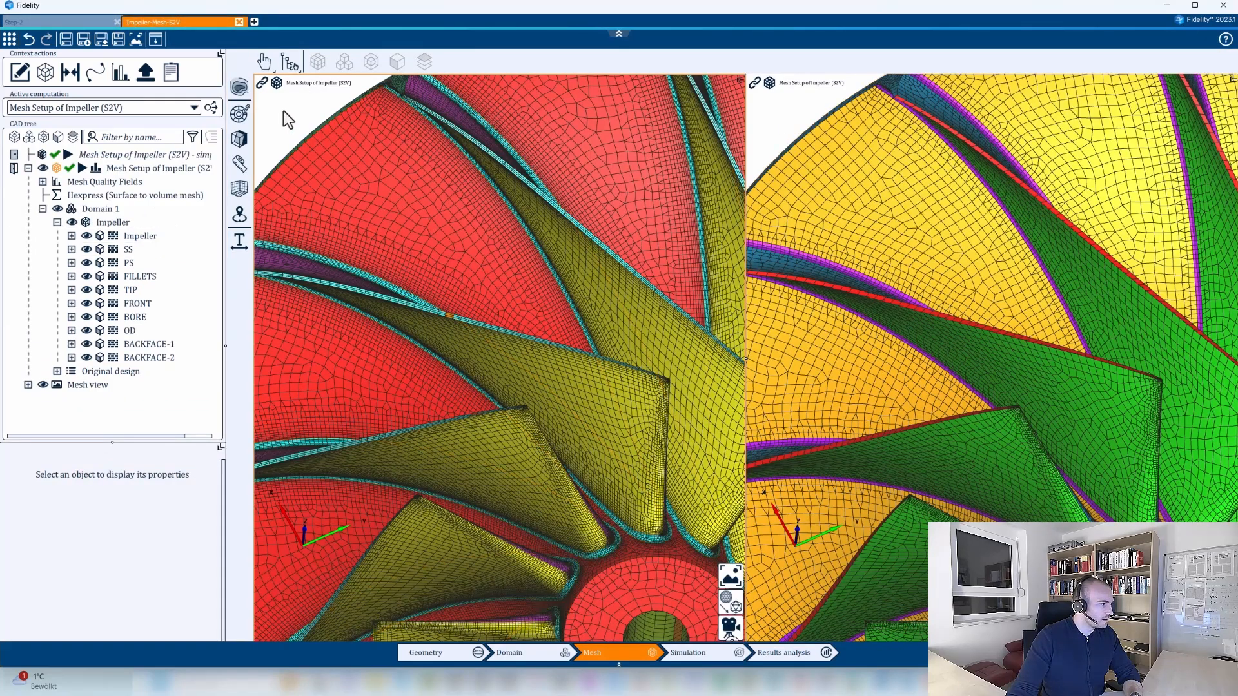
click(70, 72)
click(516, 171)
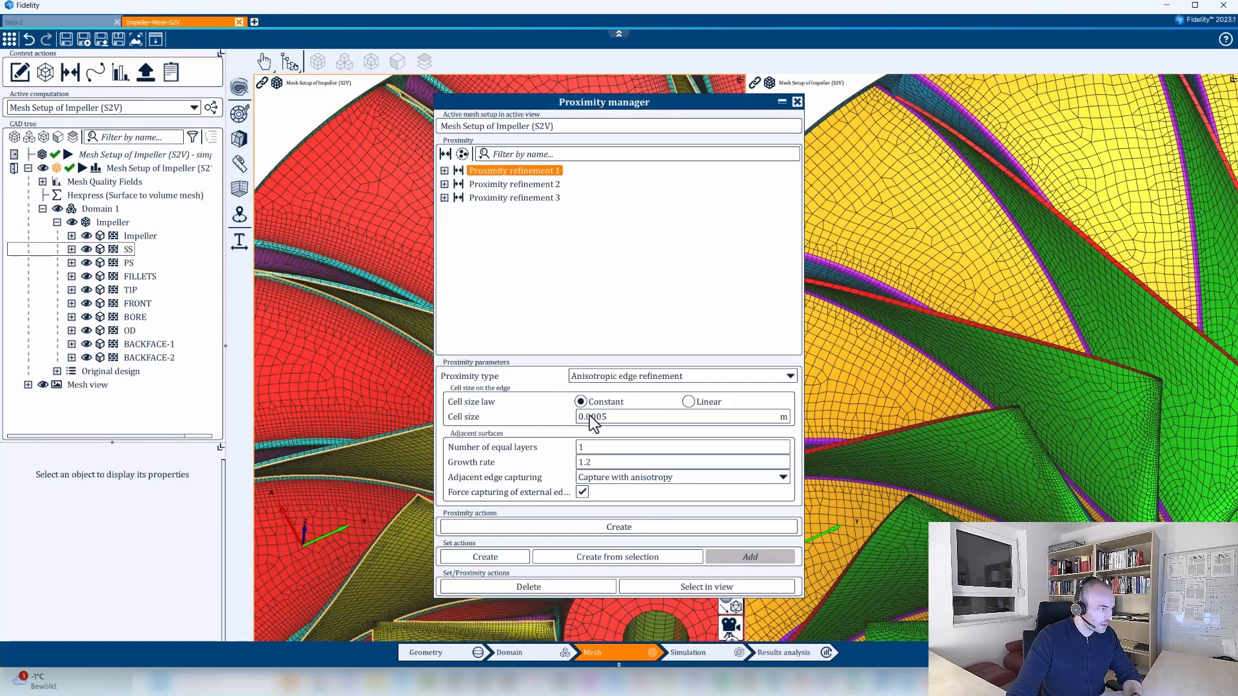
click(500, 185)
click(444, 185)
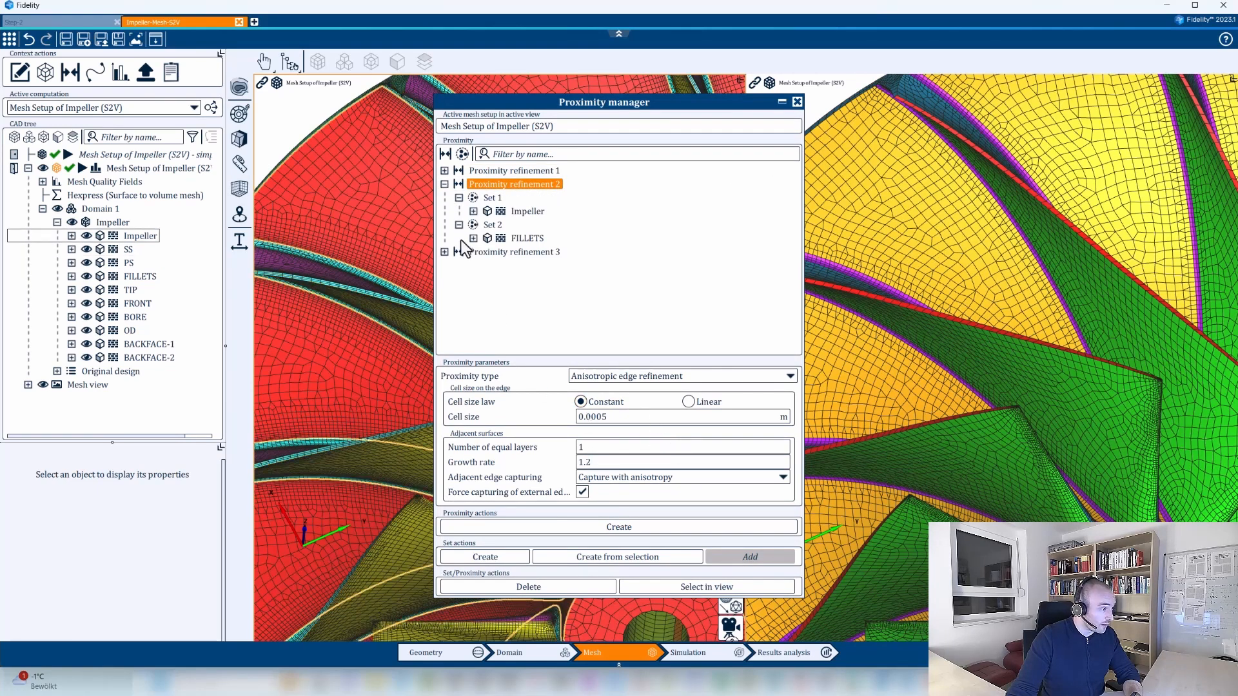
click(445, 184)
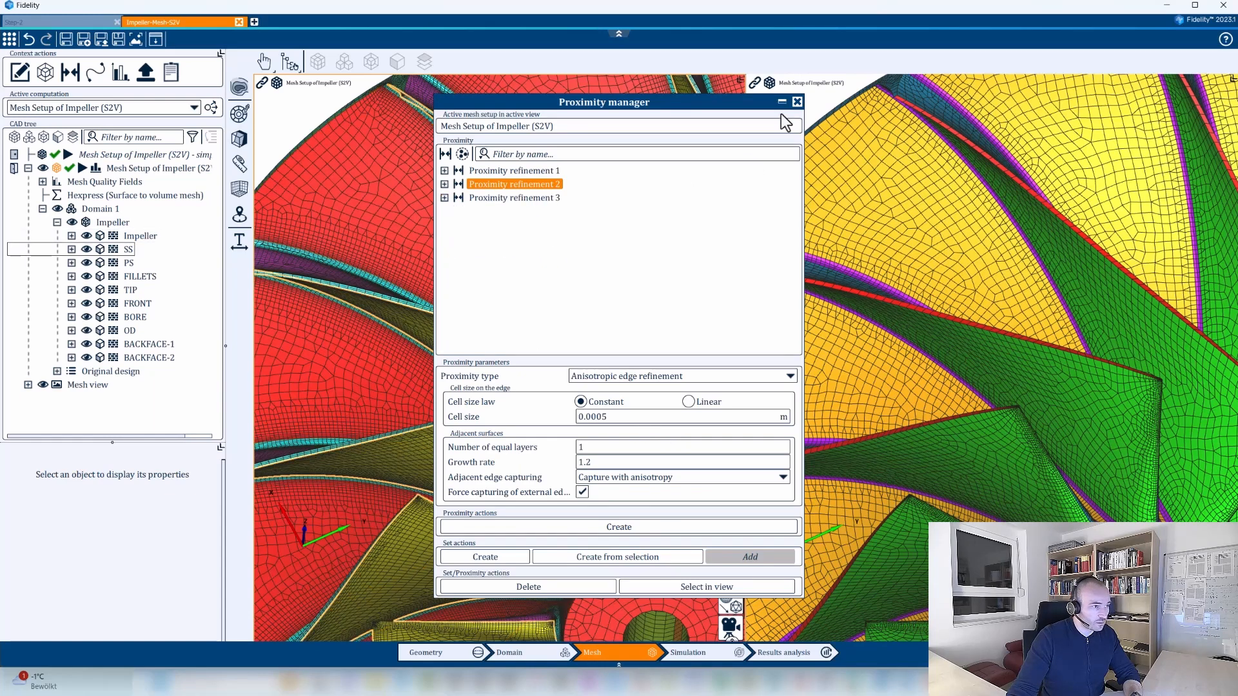
click(797, 102)
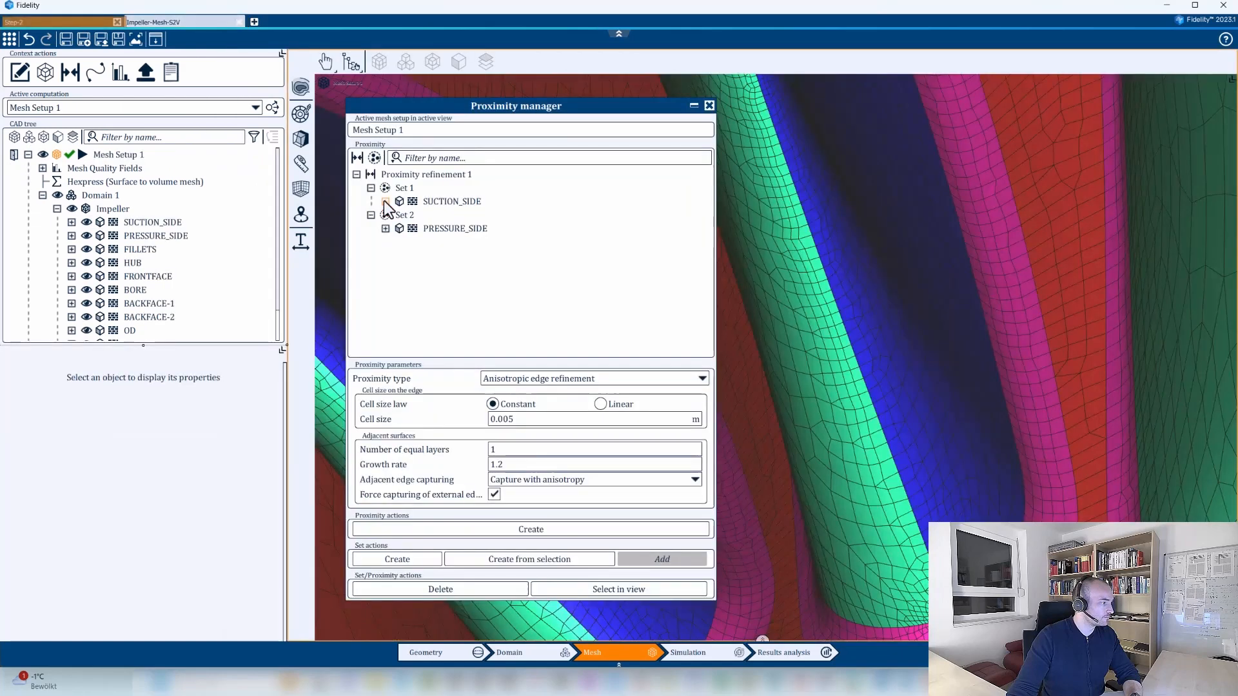
Set the constant cell size of the Step-2 proximity refinement to 0.0005 m.
double_click(514, 422)
click(502, 416)
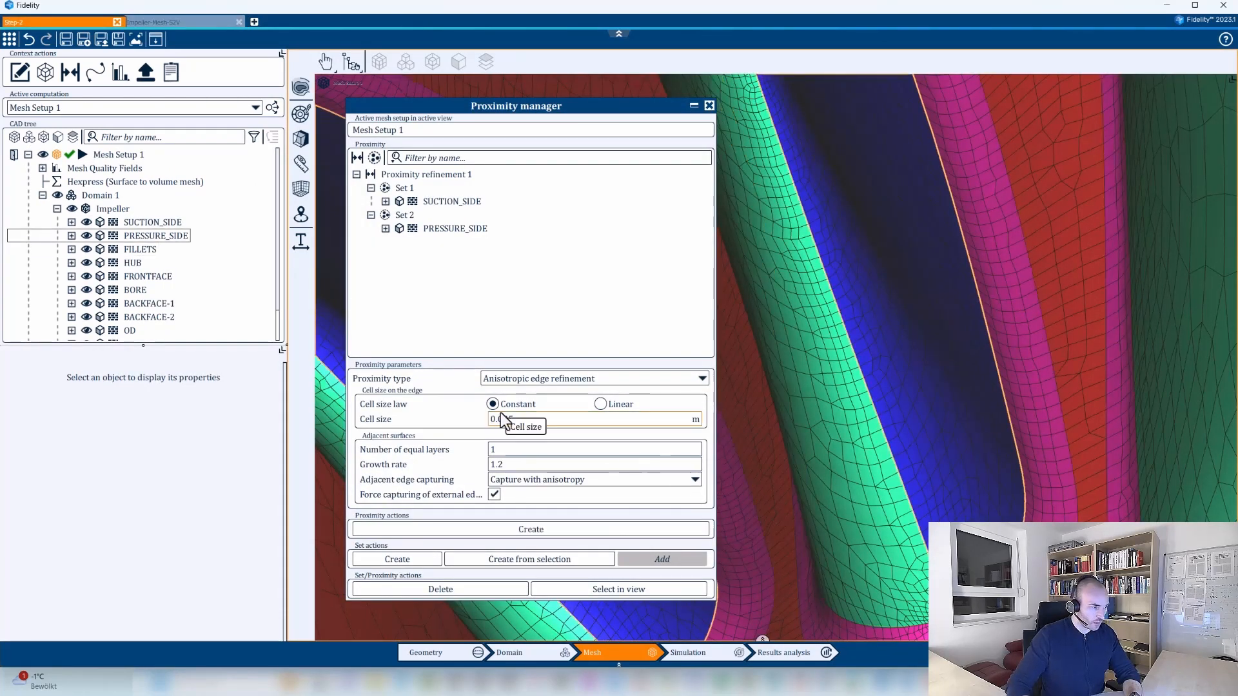
text(005)
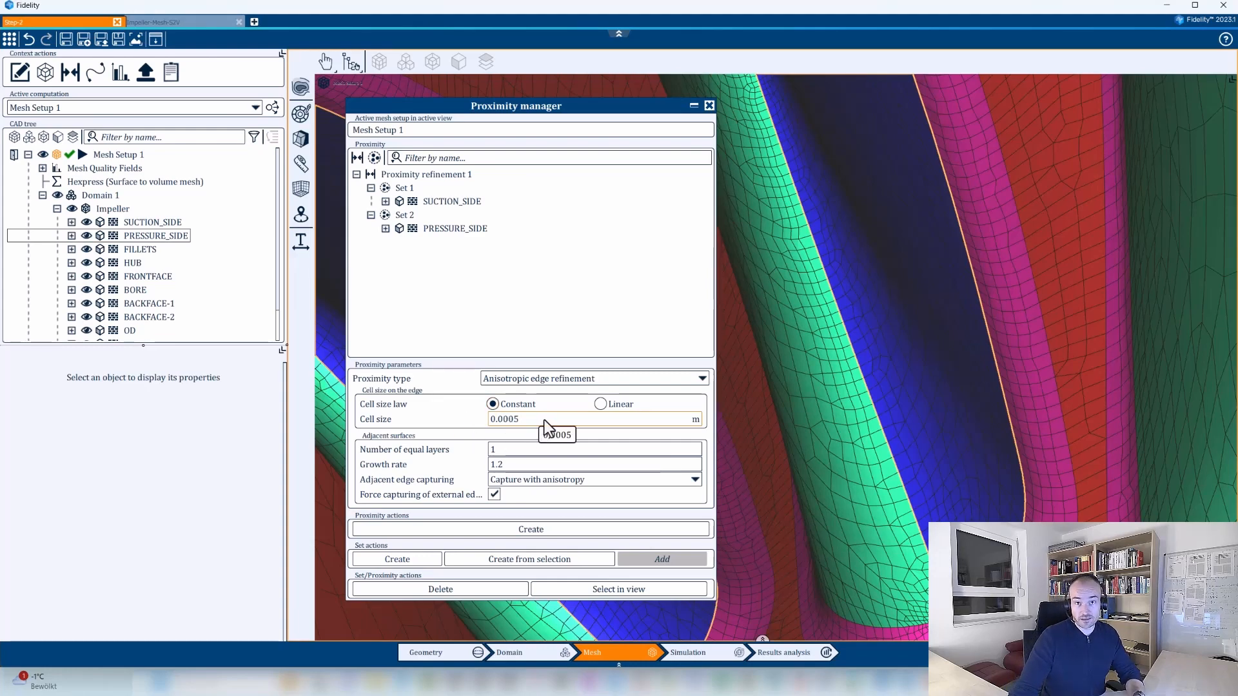
Examine the mesh along the shared edge of the suction and pressure sides, close up and across neighbouring blades.
scroll(942, 434, down, 5)
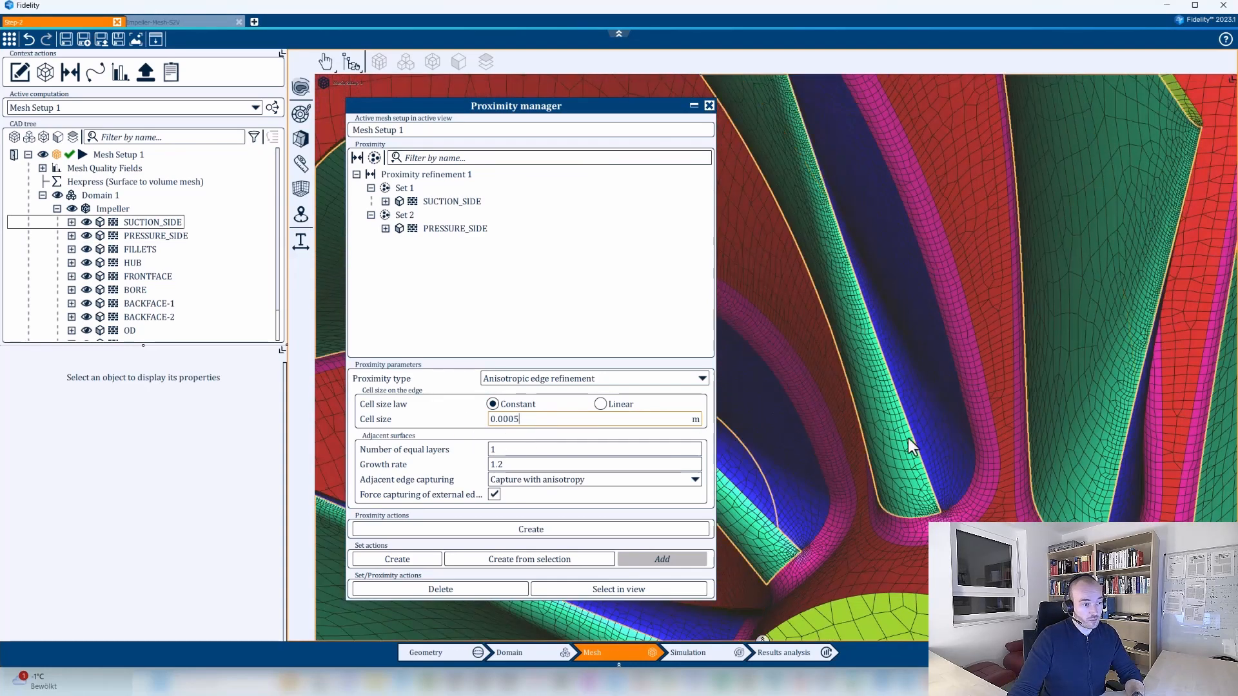
drag(914, 443, 986, 451)
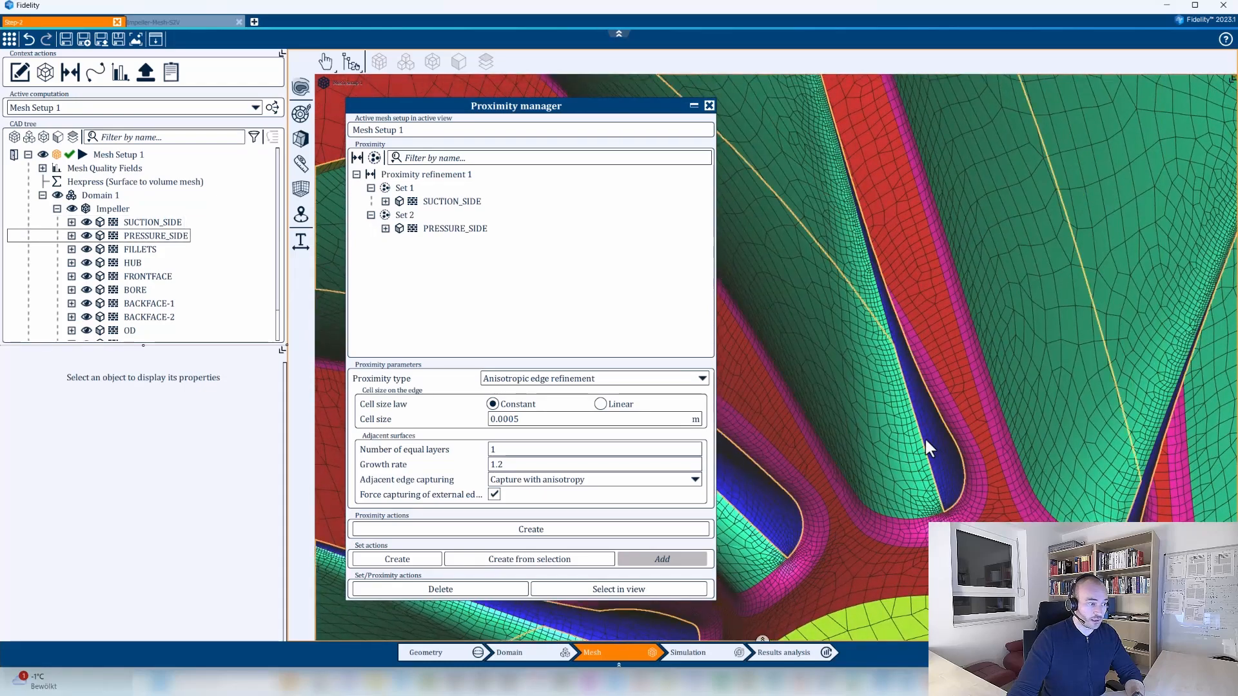
scroll(929, 448, up, 6)
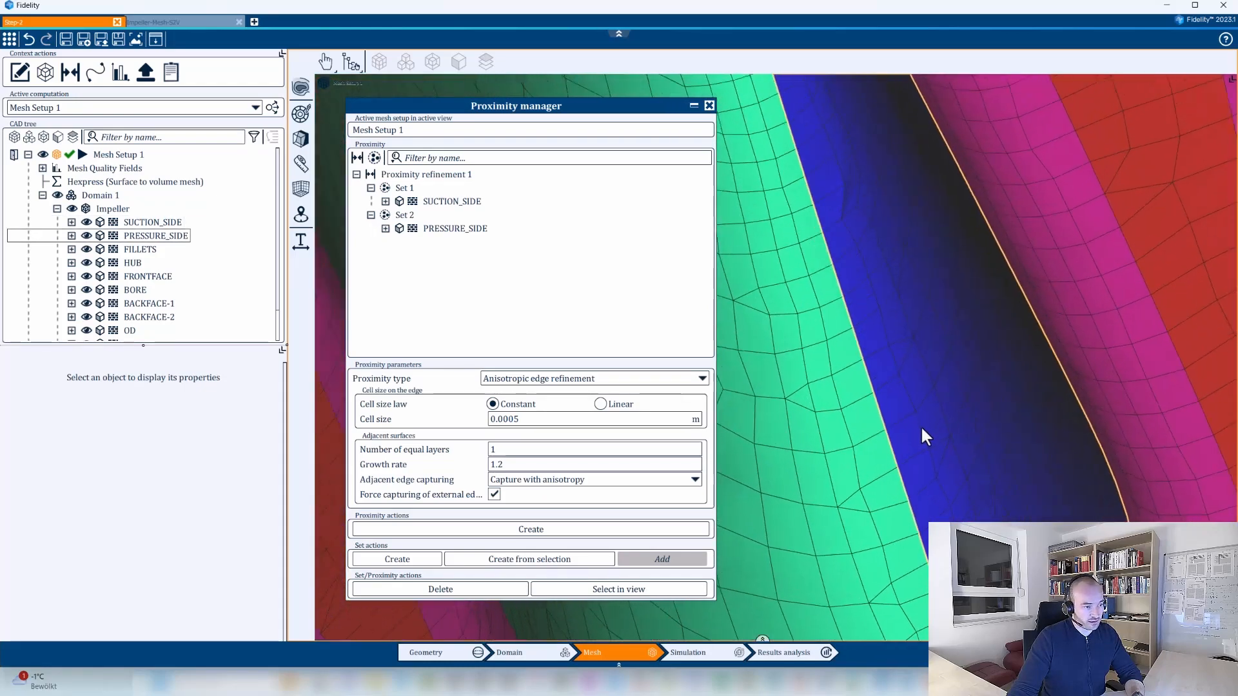
scroll(902, 444, up, 2)
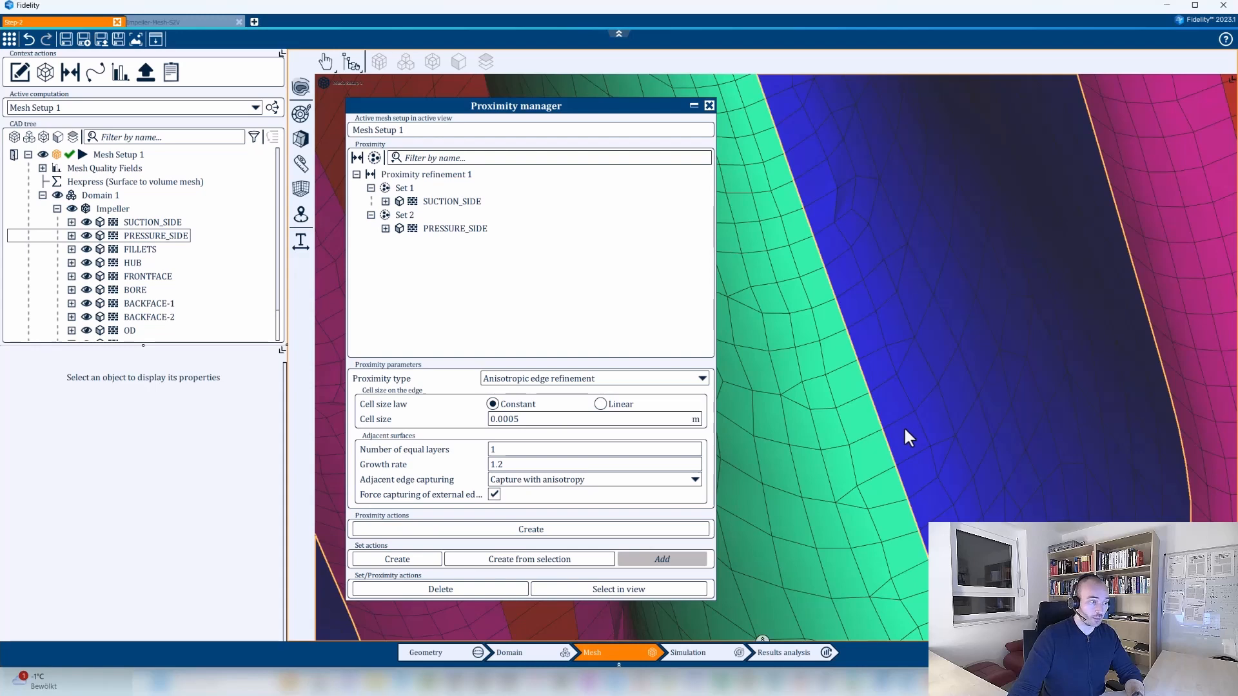
scroll(909, 438, down, 3)
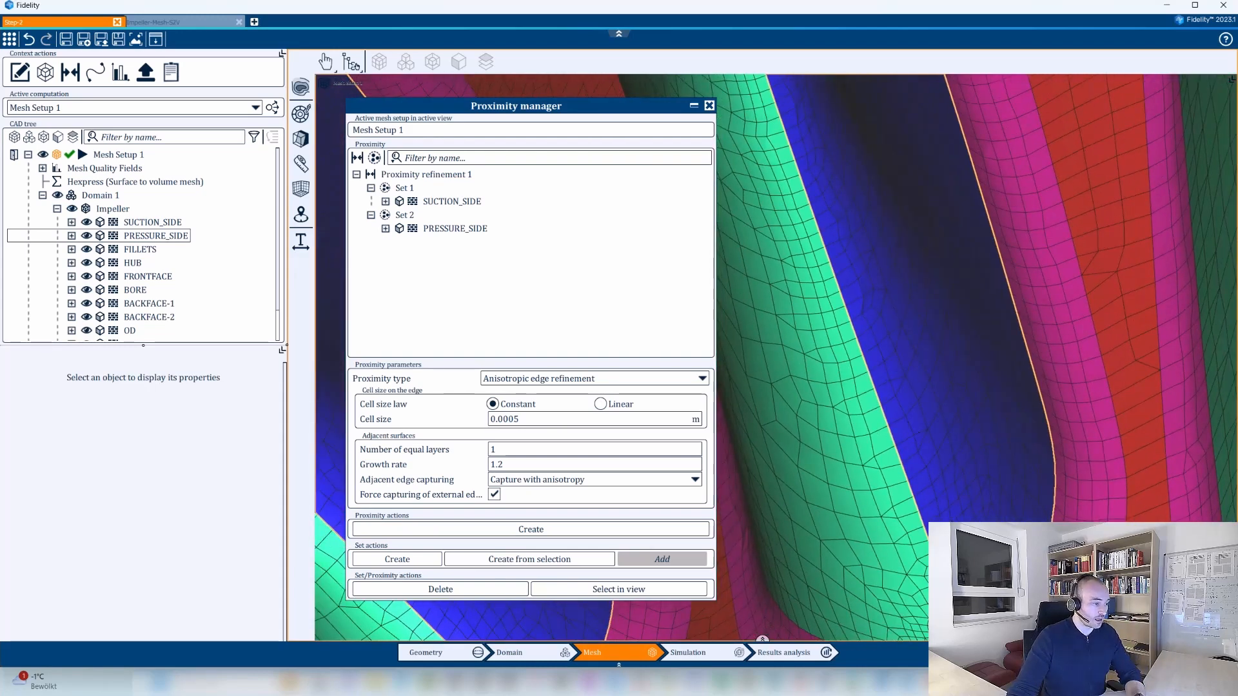
scroll(893, 442, down, 4)
mouse_move(892, 442)
middle_down()
mouse_move(914, 442)
mouse_move(892, 450)
middle_up()
scroll(939, 481, up, 3)
scroll(938, 488, down, 2)
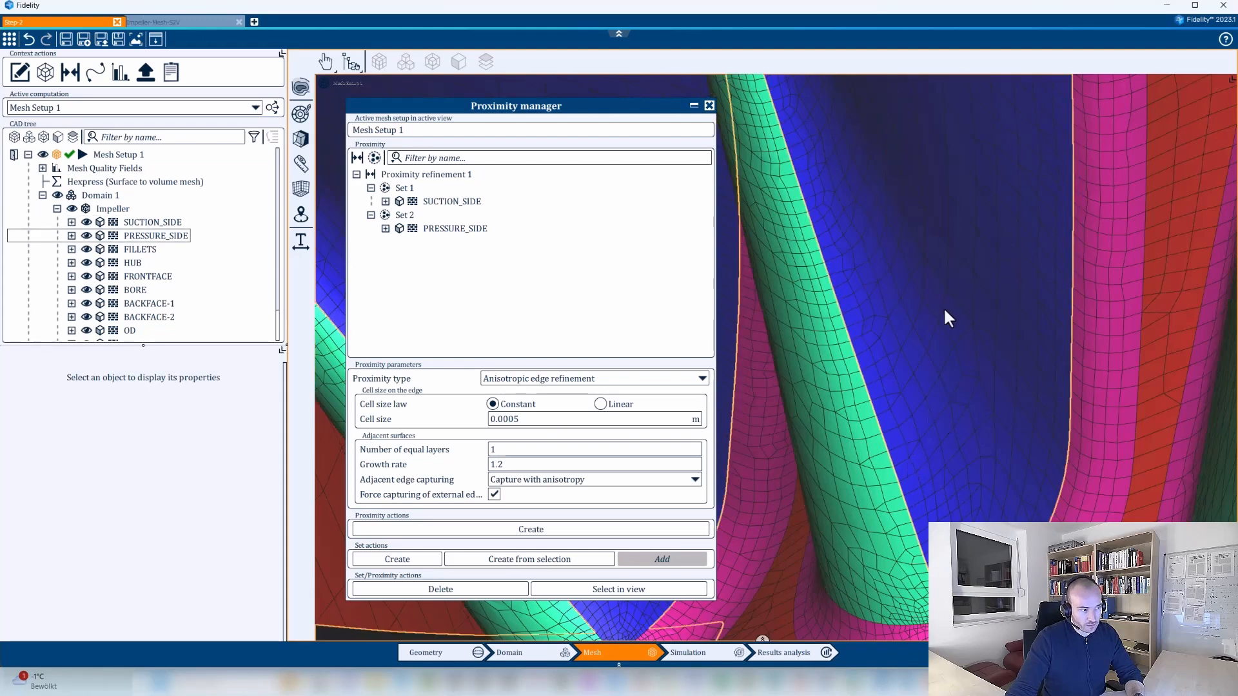
scroll(948, 309, down, 2)
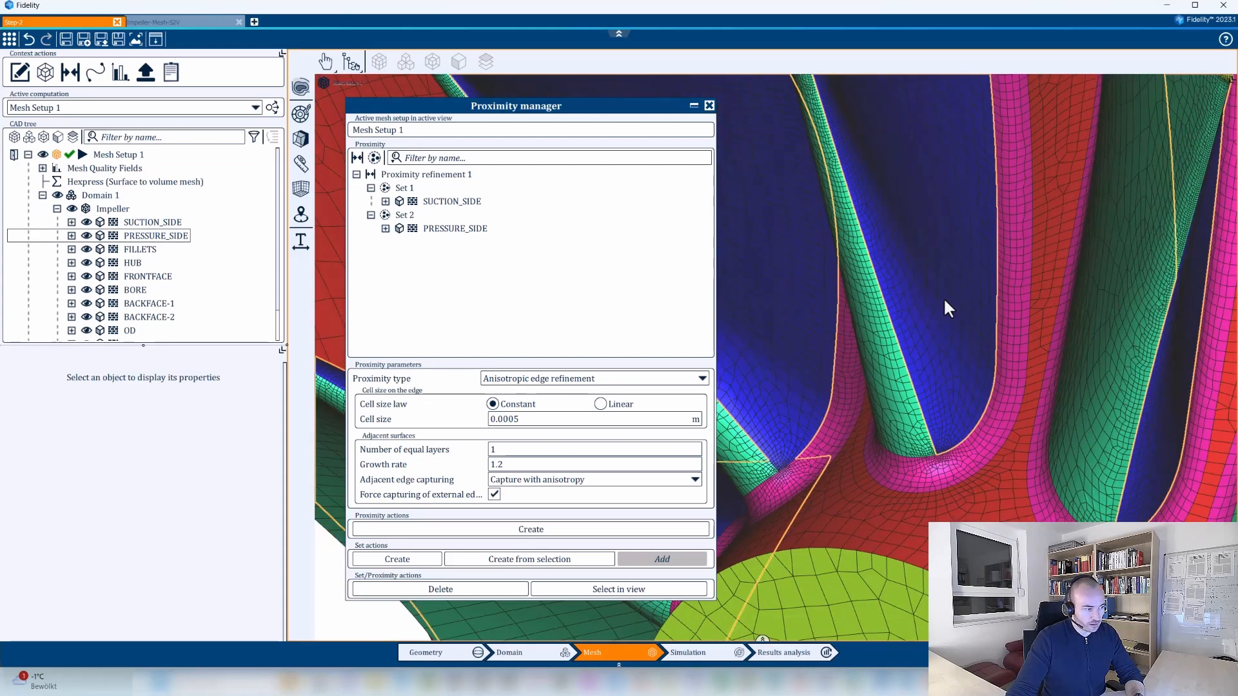
Close the proximity manager and save the Step-2 project.
click(709, 106)
scroll(737, 210, down, 4)
scroll(797, 412, up, 3)
middle_drag(735, 210, 601, 399)
key(ctrl+s)
scroll(657, 359, up, 5)
middle_drag(658, 361, 684, 441)
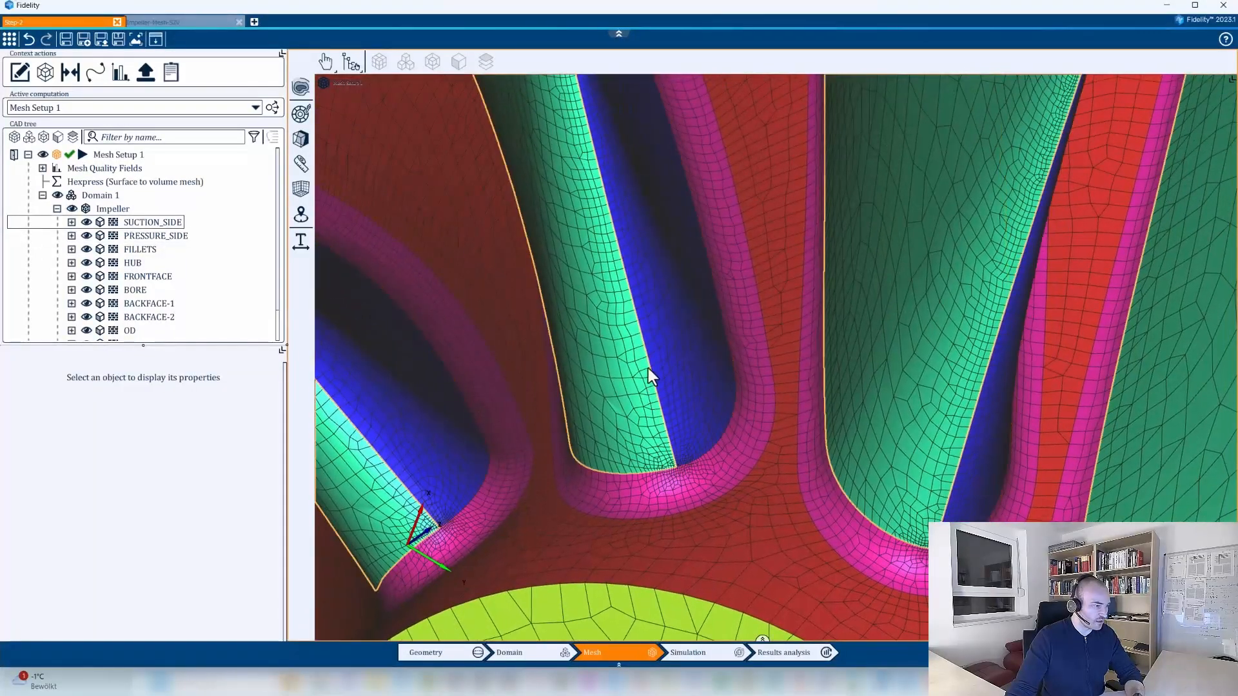
Regenerate the surface mesh of Mesh Setup 1, overwriting the current mesh.
click(43, 195)
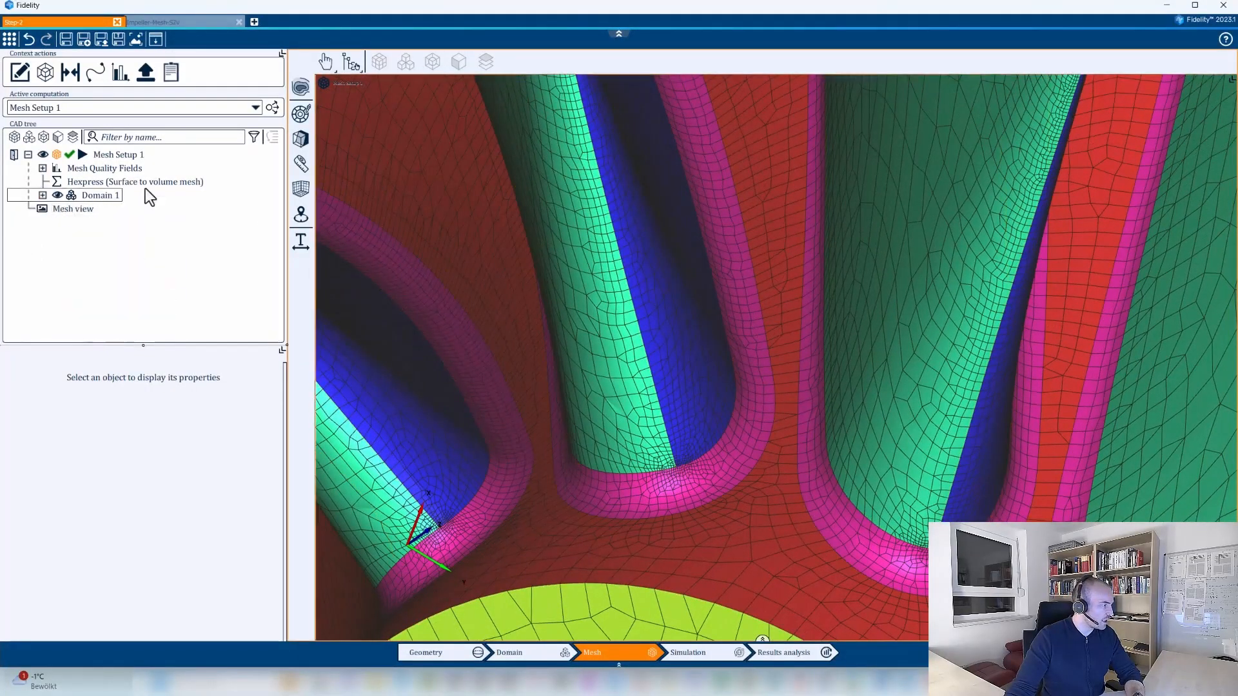
click(129, 157)
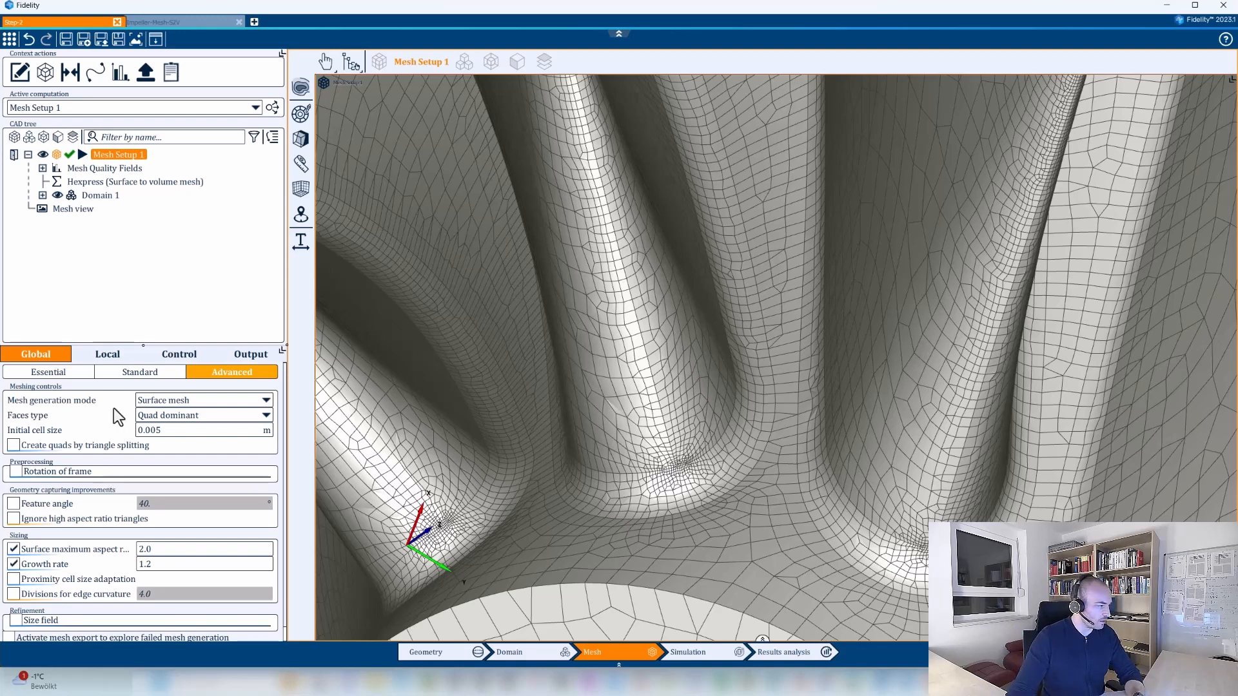
click(180, 354)
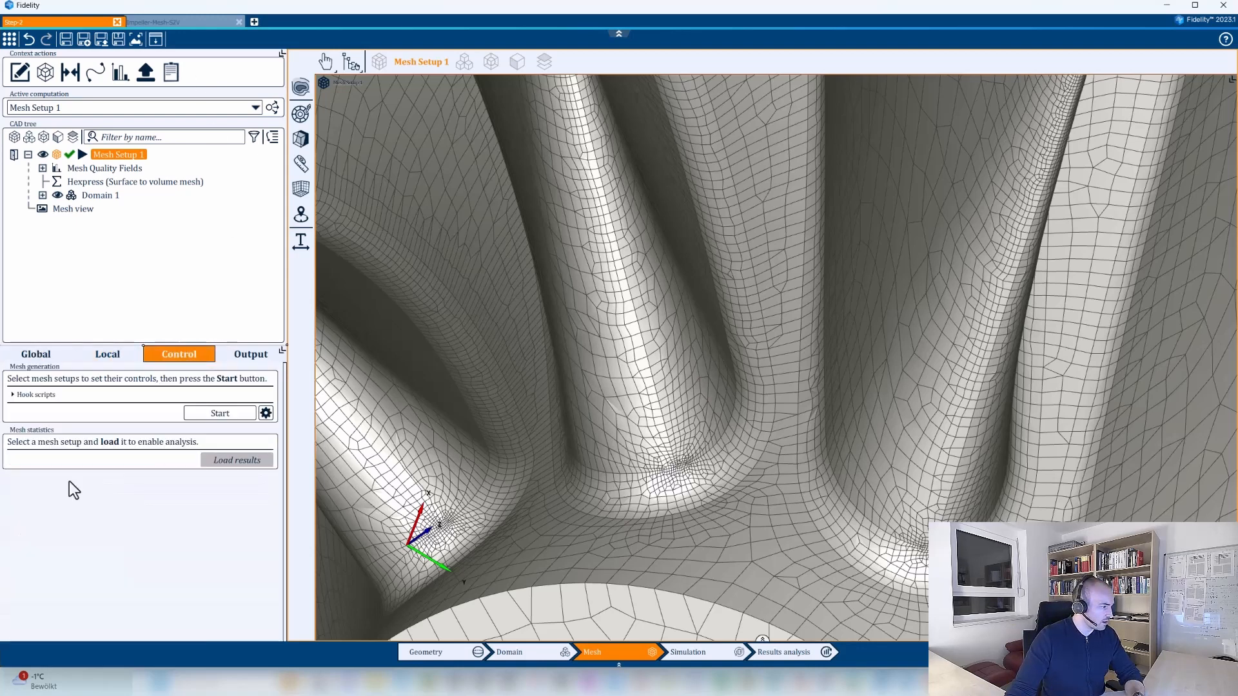
click(265, 412)
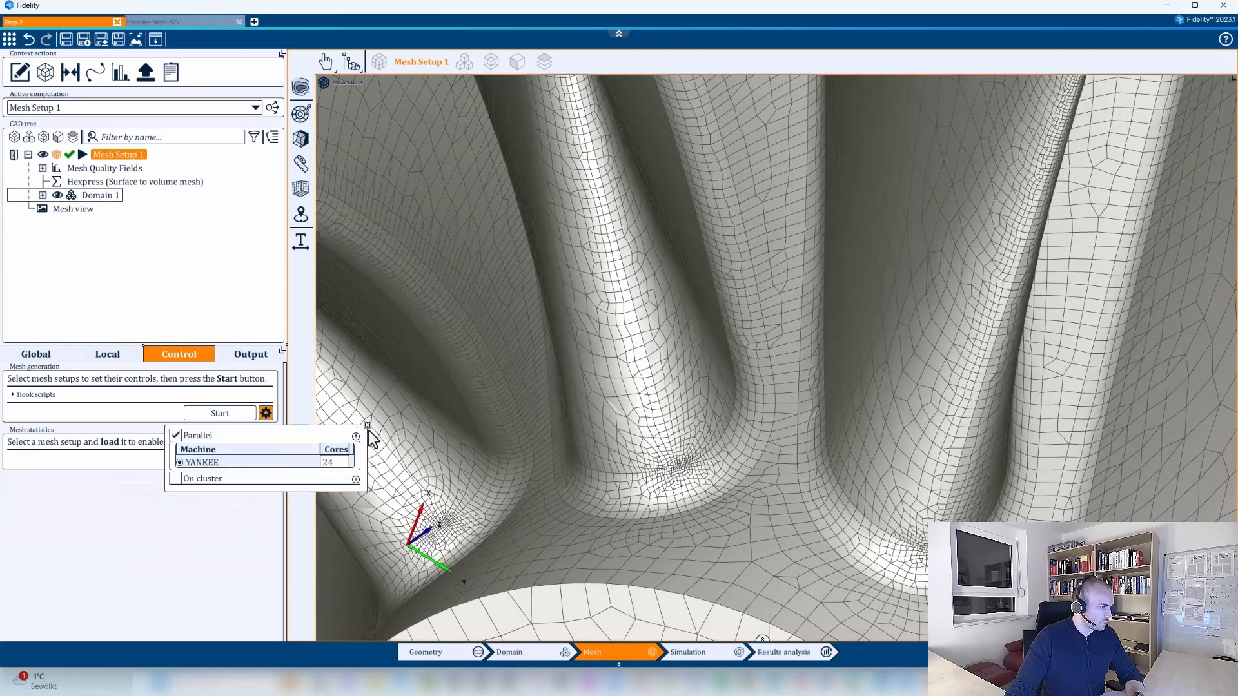
click(220, 412)
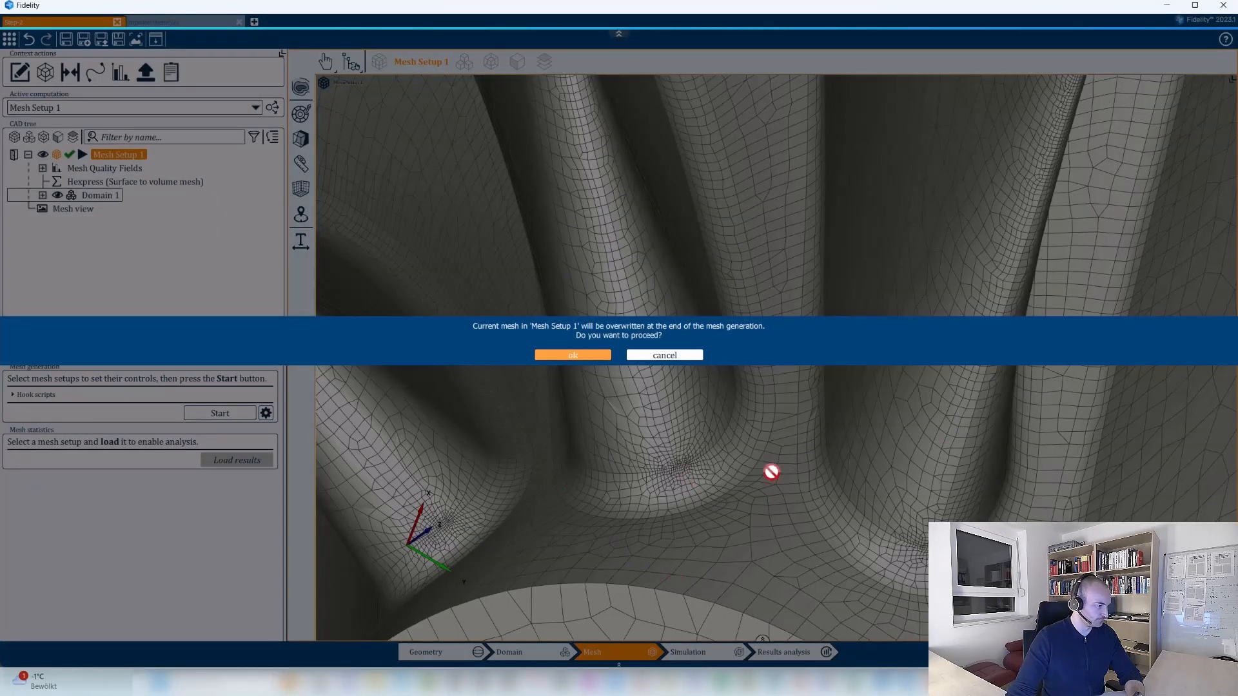
click(573, 355)
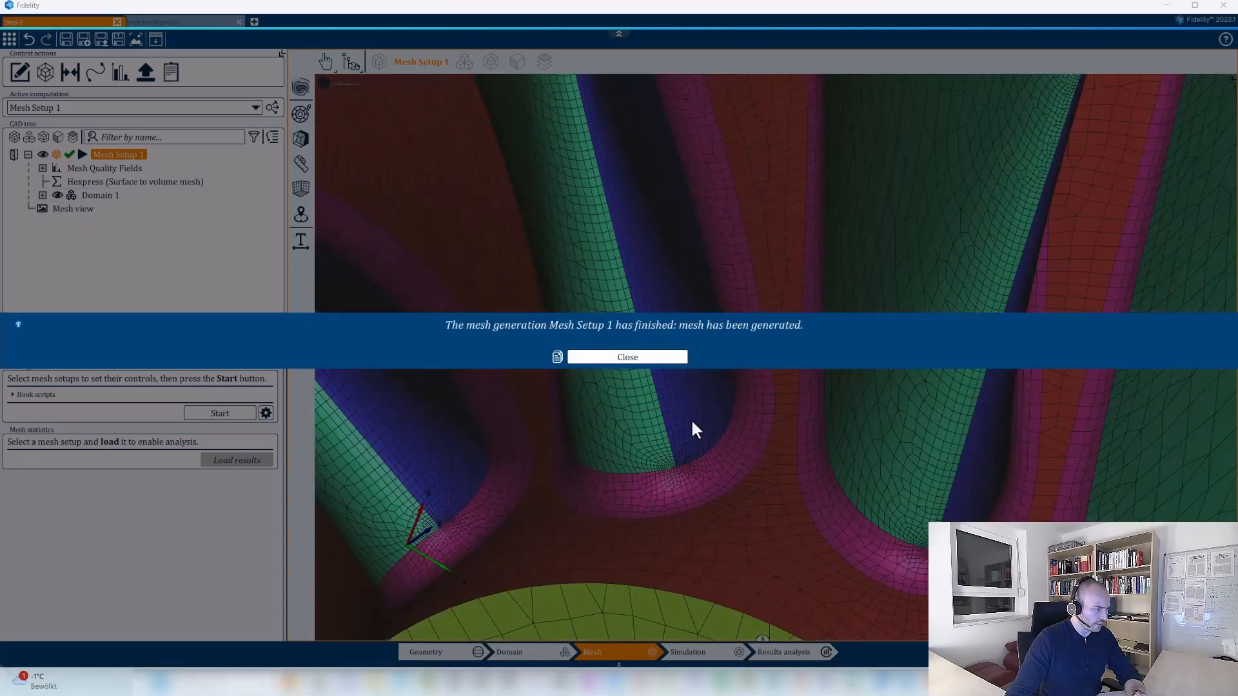
click(650, 362)
scroll(701, 368, up, 5)
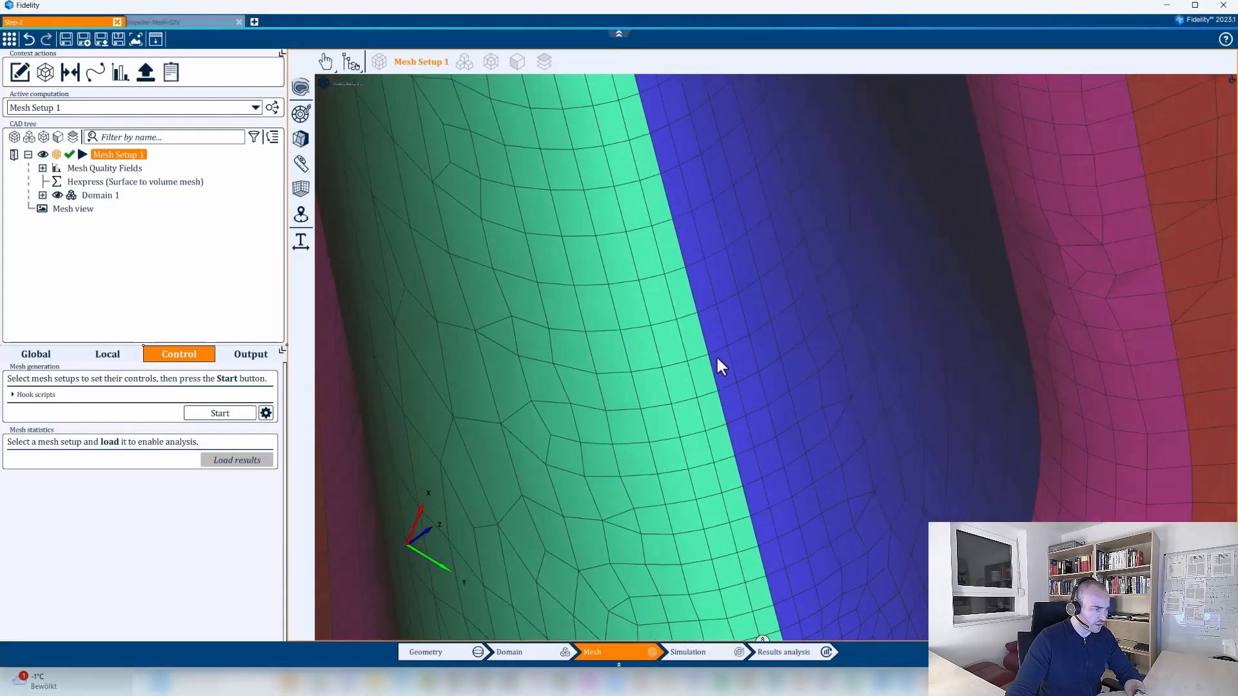
Measure the width of a surface cell beside the shared edge of a blade's suction and pressure sides.
click(301, 164)
scroll(735, 425, up, 5)
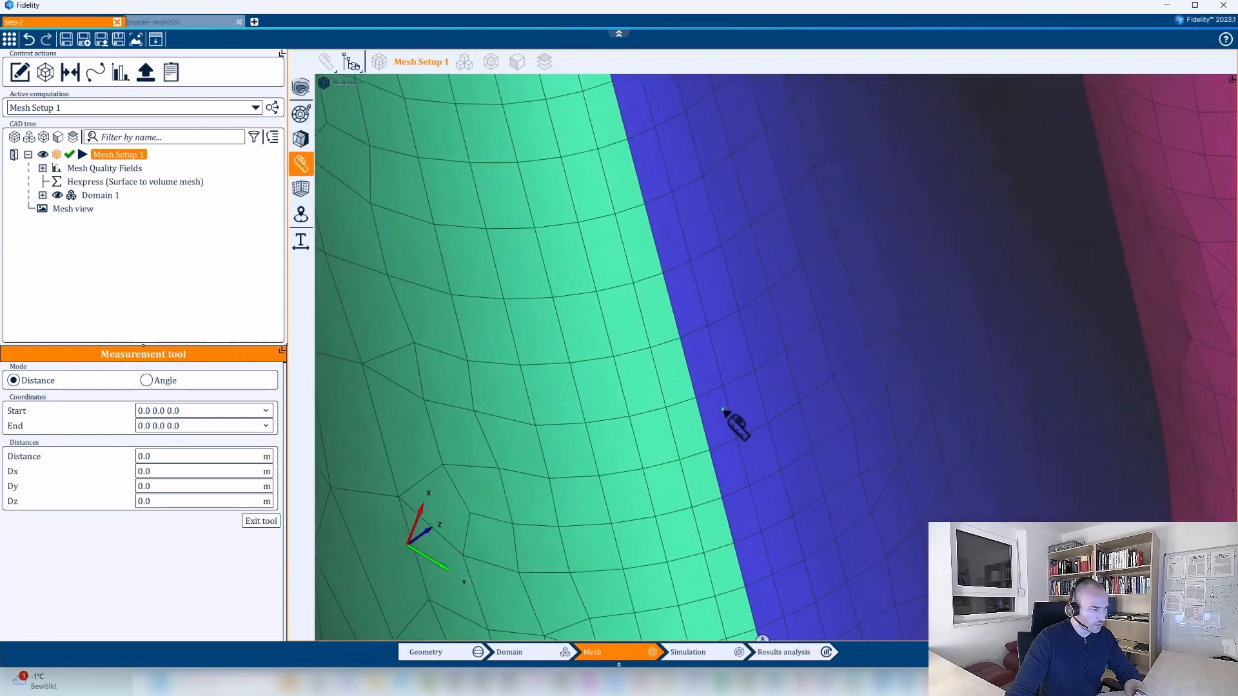
click(695, 399)
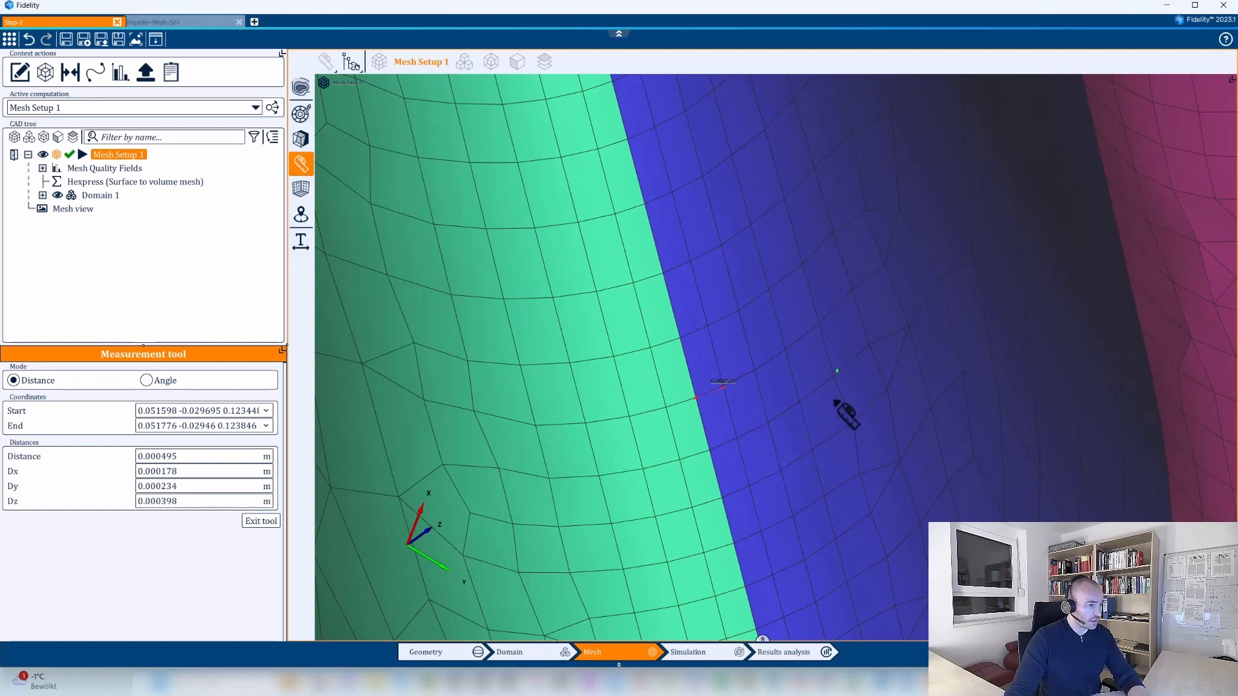
key(Escape)
scroll(769, 325, down, 10)
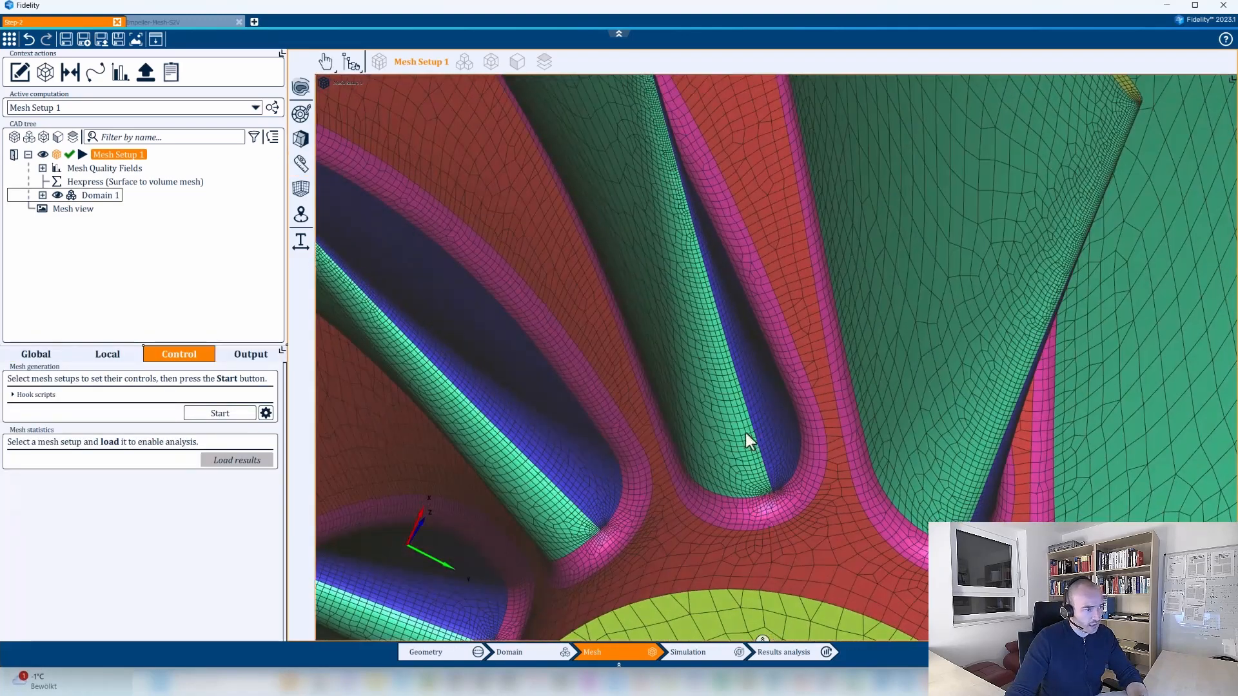
Examine the regenerated surface mesh along the blade leading edges, hub fillets and blade tips.
middle_drag(748, 442, 852, 548)
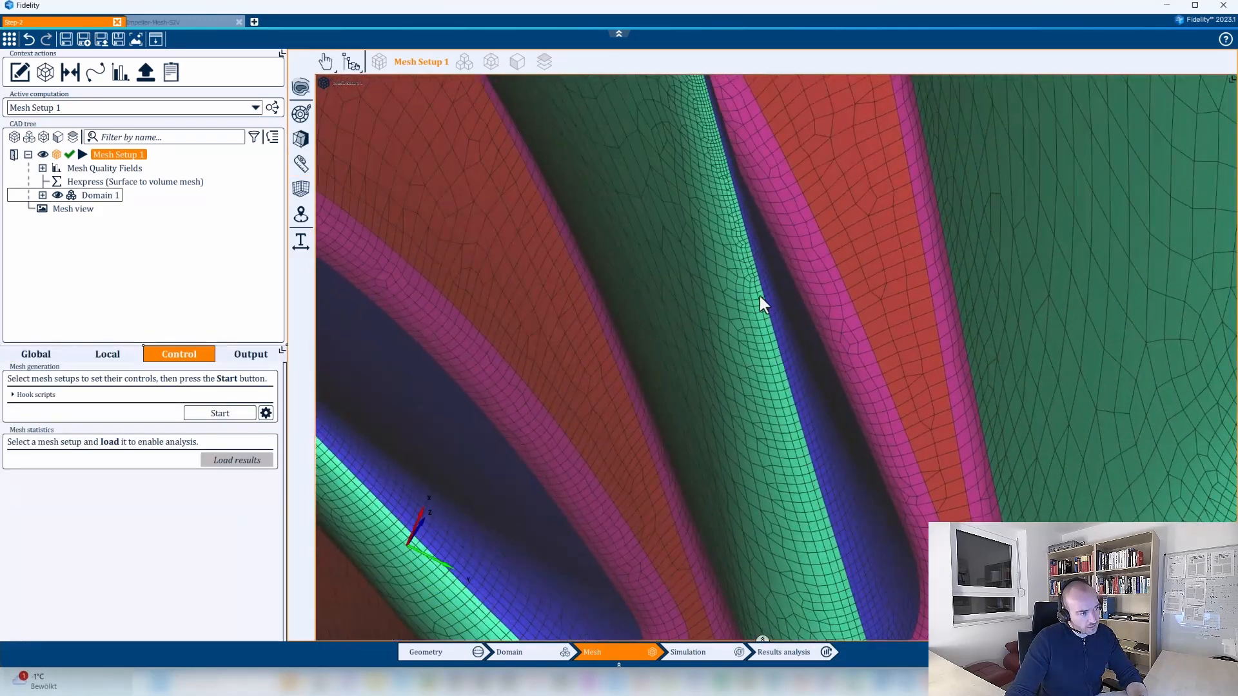
middle_drag(793, 400, 888, 530)
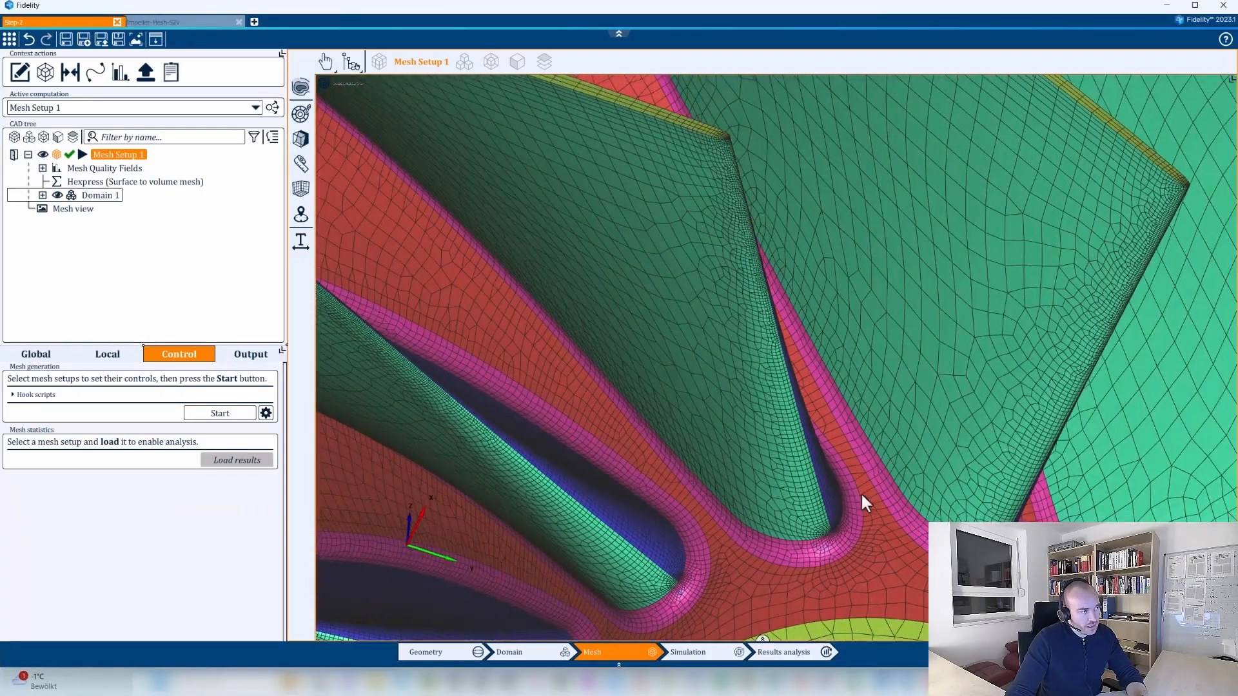
scroll(716, 423, down, 5)
middle_drag(708, 417, 960, 490)
middle_drag(608, 357, 884, 464)
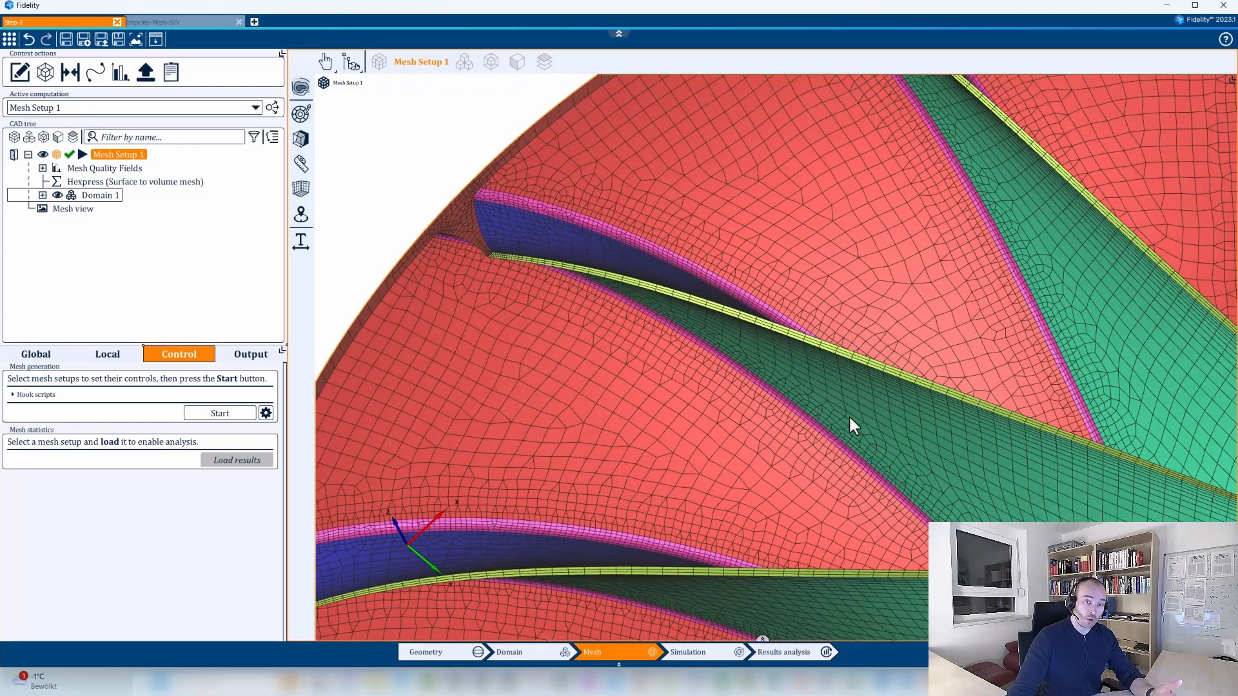
middle_drag(861, 419, 801, 448)
scroll(791, 313, up, 3)
middle_drag(790, 313, 782, 458)
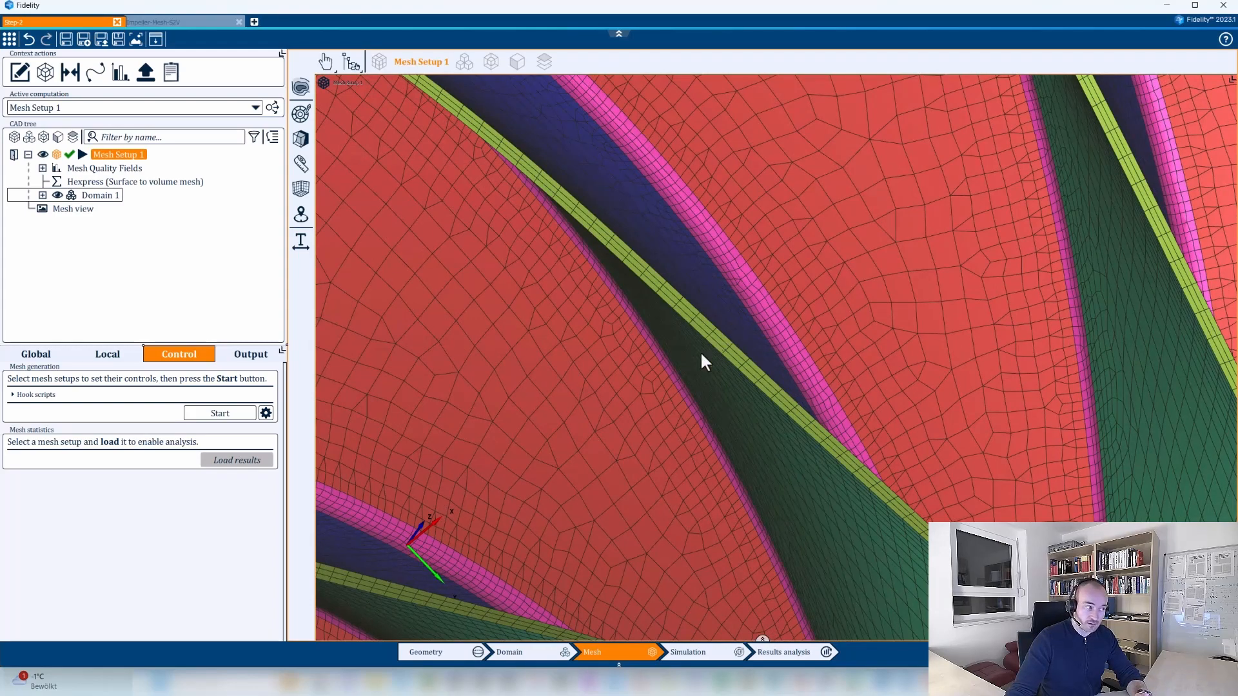
middle_drag(775, 487, 716, 407)
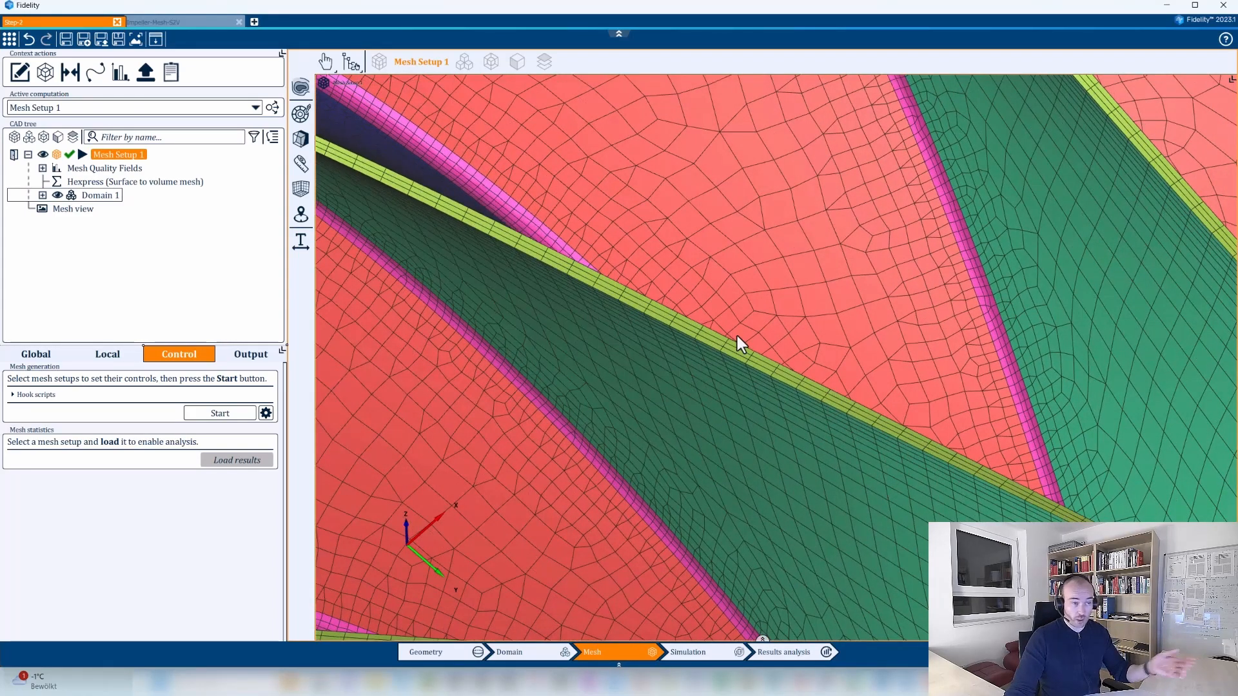
Examine the mesh at a blade's outer end near the impeller rim, between its tip and hub fillet.
scroll(737, 342, down, 5)
middle_drag(845, 439, 635, 373)
scroll(619, 374, up, 4)
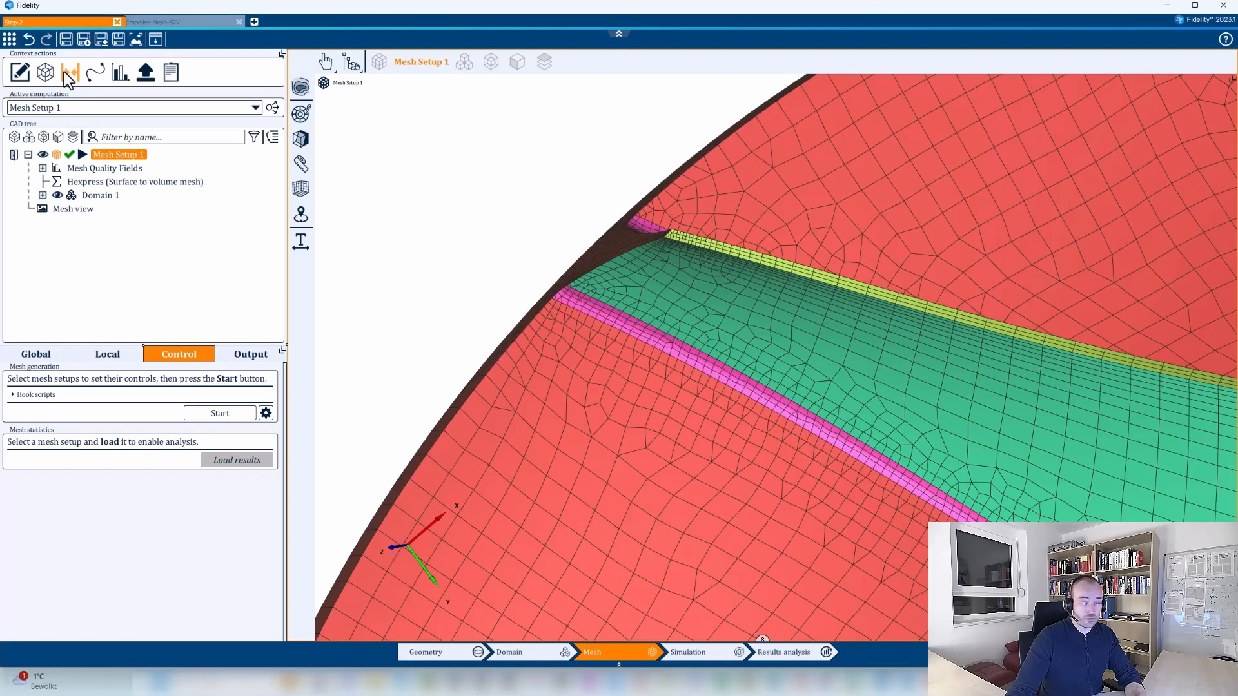
click(642, 266)
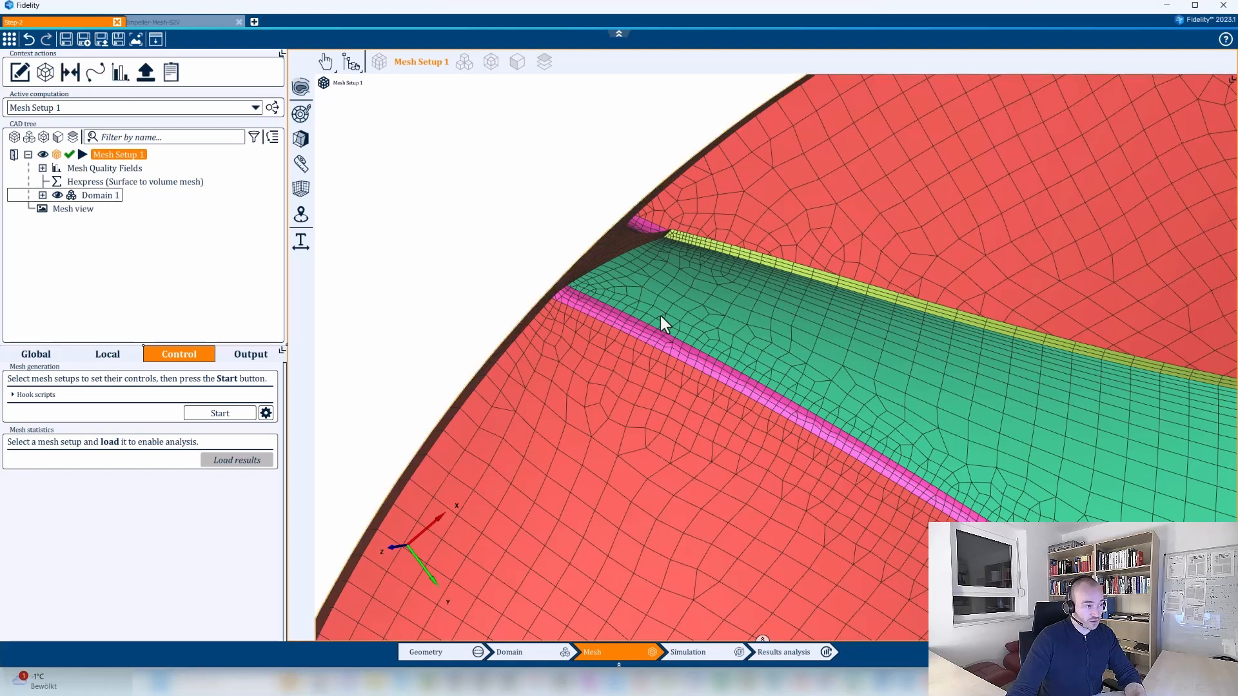
scroll(664, 326, up, 3)
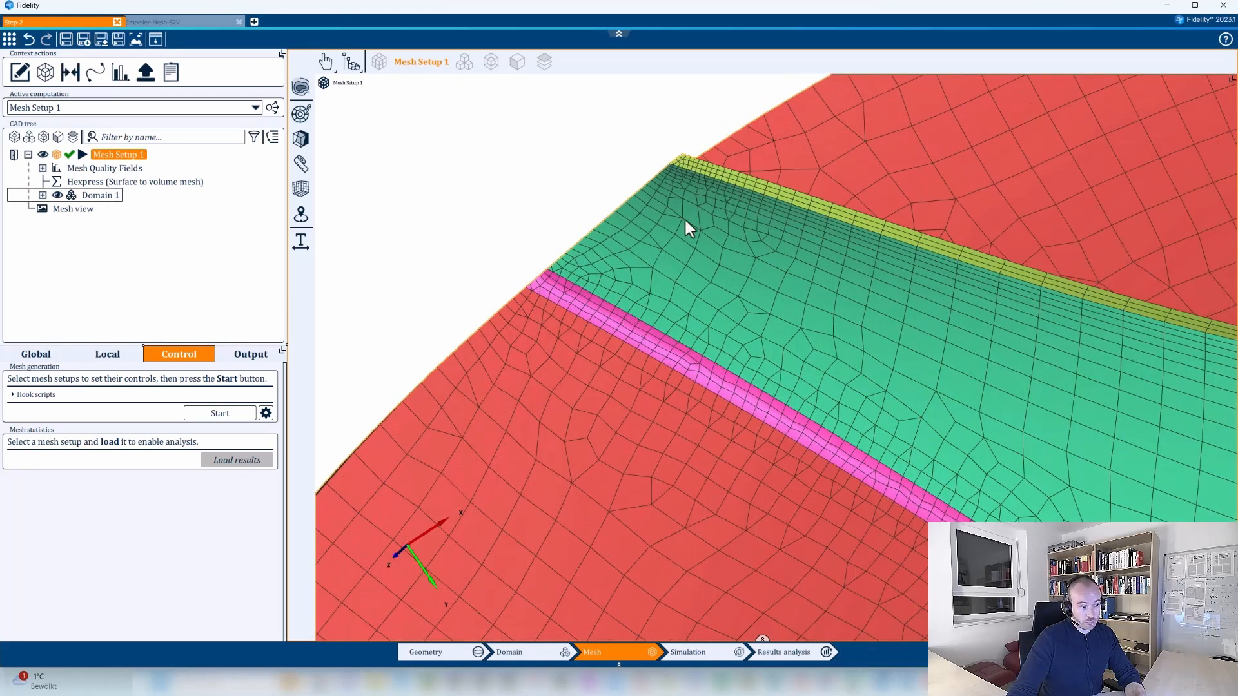
scroll(607, 314, down, 2)
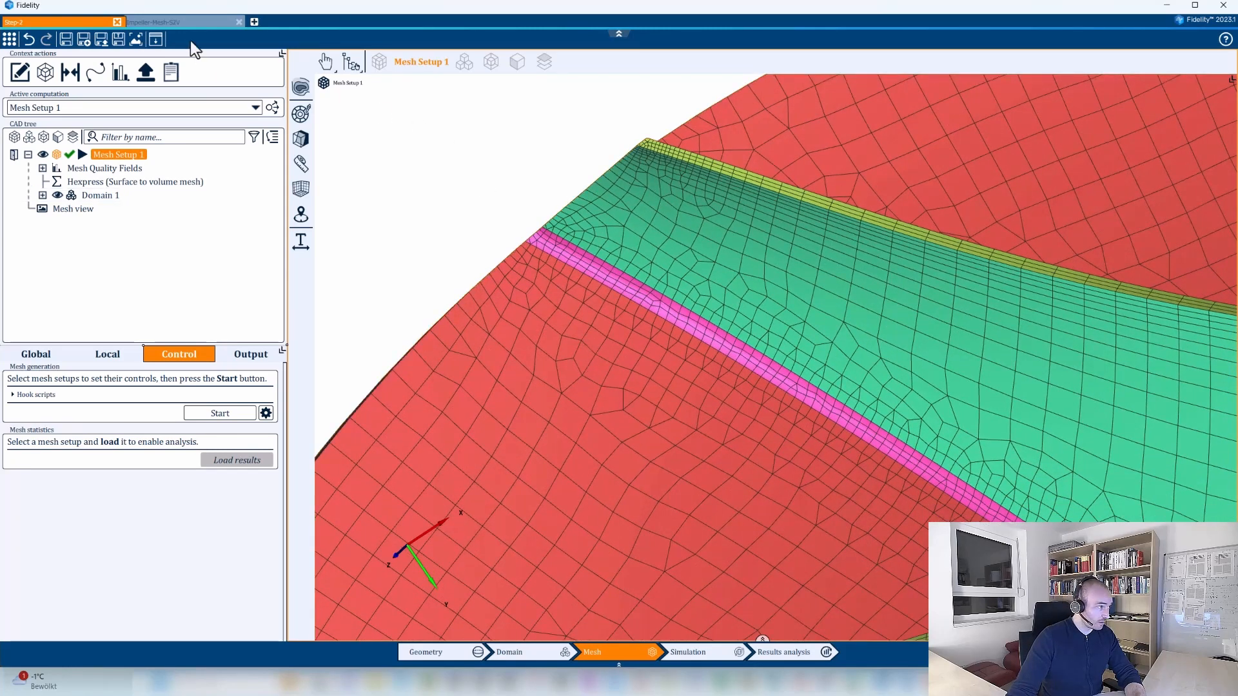
Switch to the Impeller-Mesh-S2V project and compare its two meshes around the fillet at a blade's outer end.
click(199, 23)
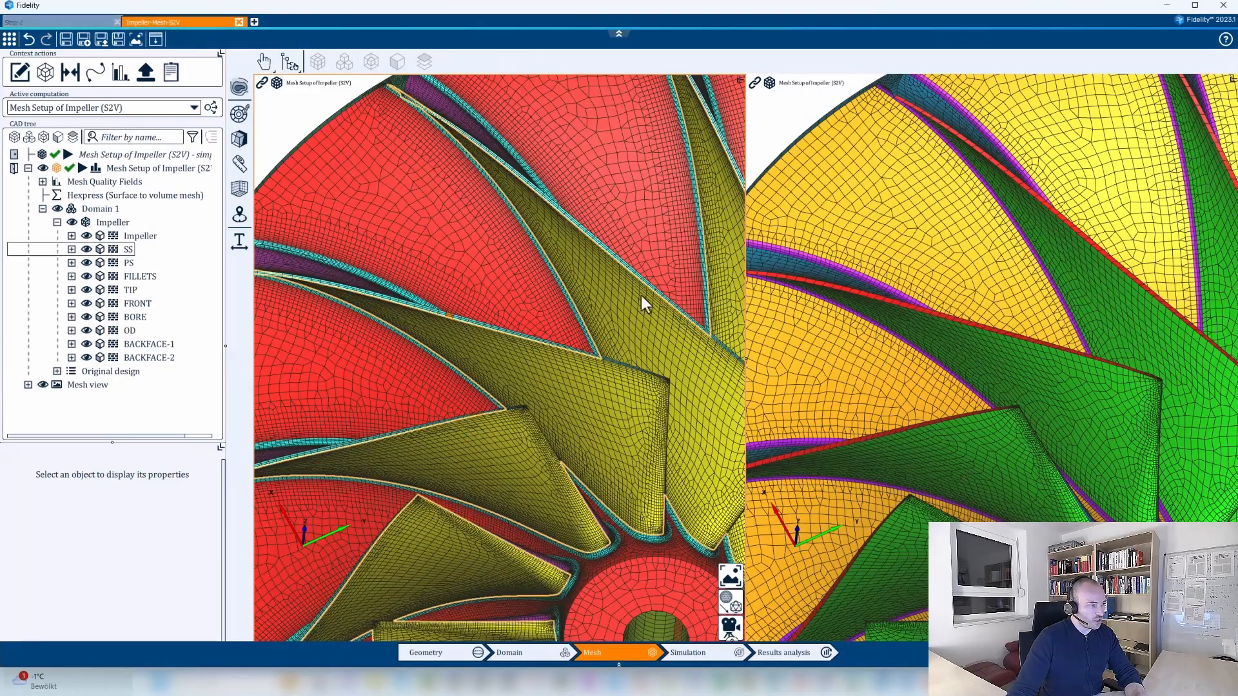
middle_drag(638, 303, 671, 542)
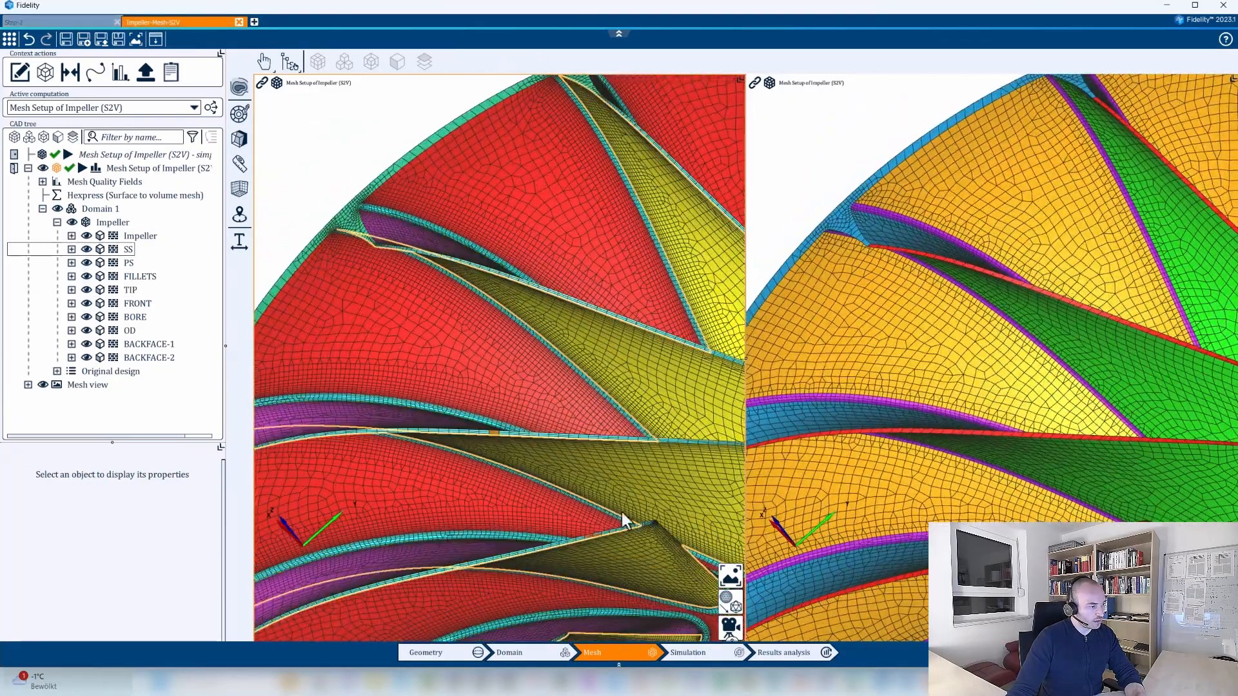
middle_drag(523, 353, 542, 415)
scroll(541, 415, up, 6)
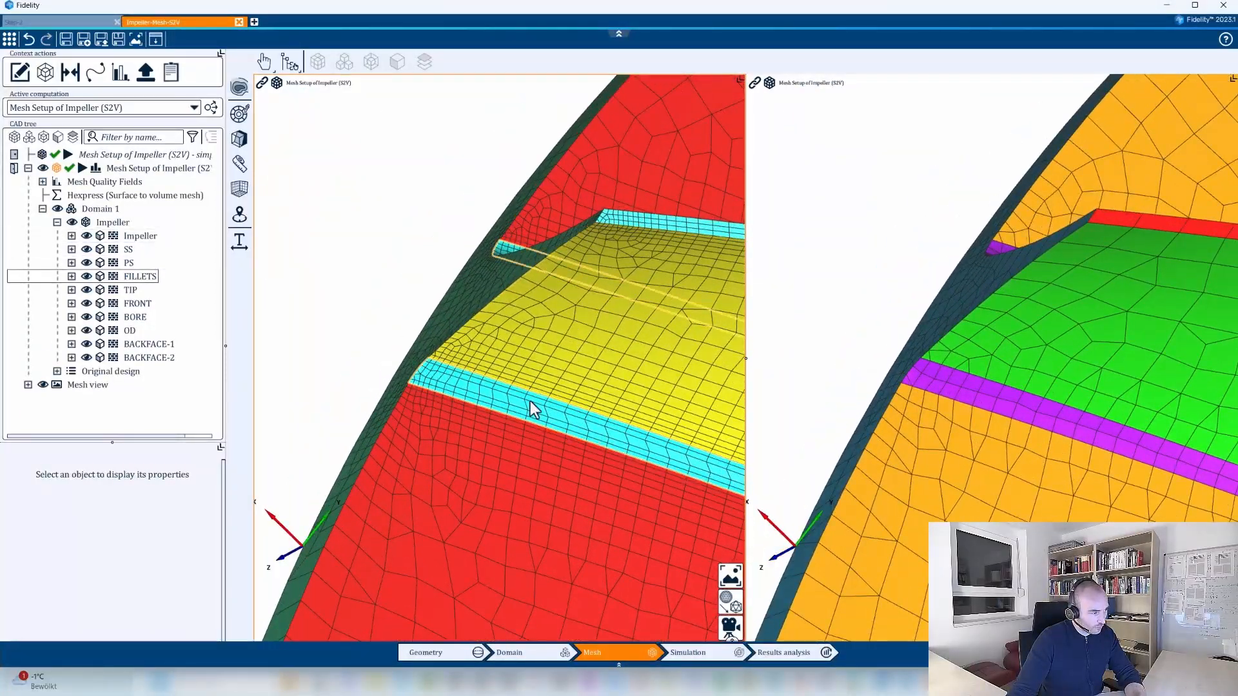
scroll(574, 436, down, 2)
scroll(617, 454, down, 4)
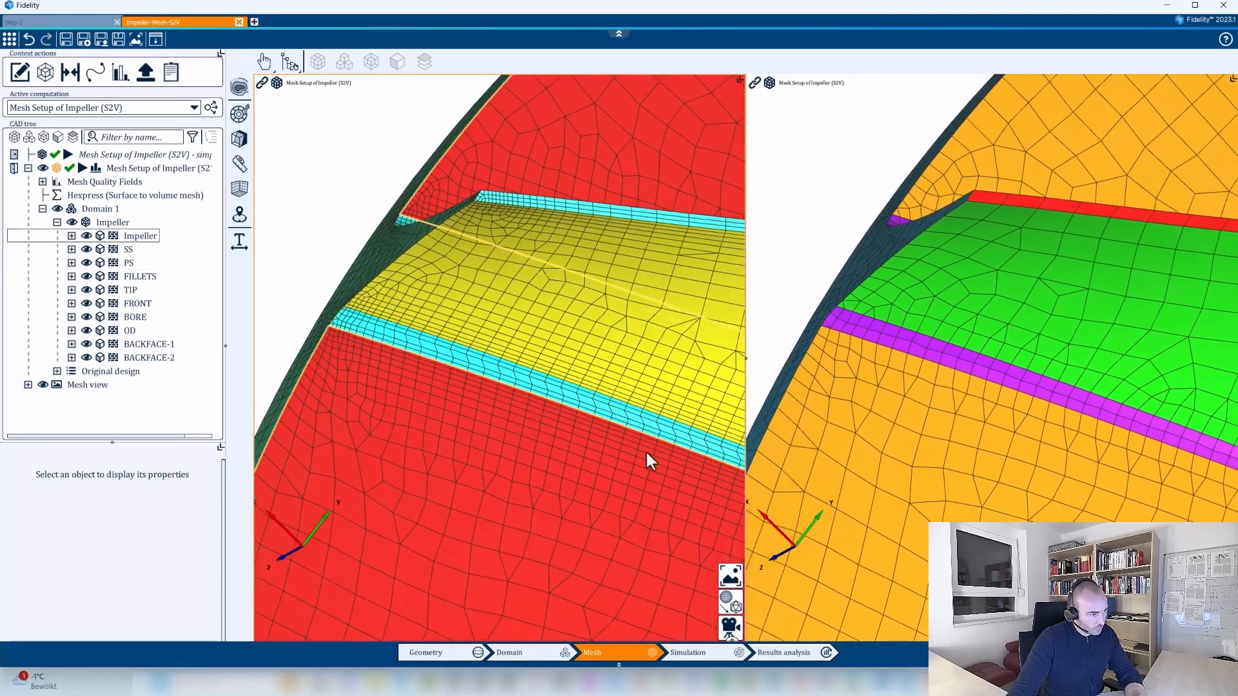
scroll(547, 391, up, 8)
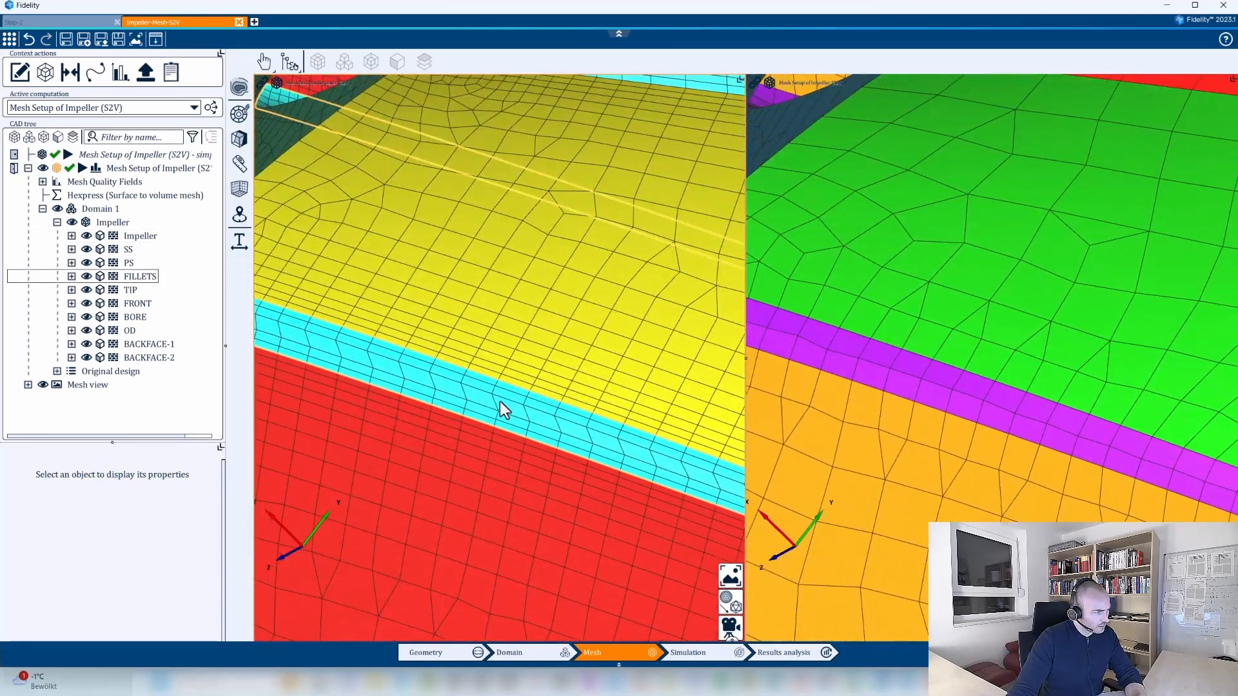
scroll(506, 407, down, 4)
scroll(506, 387, up, 4)
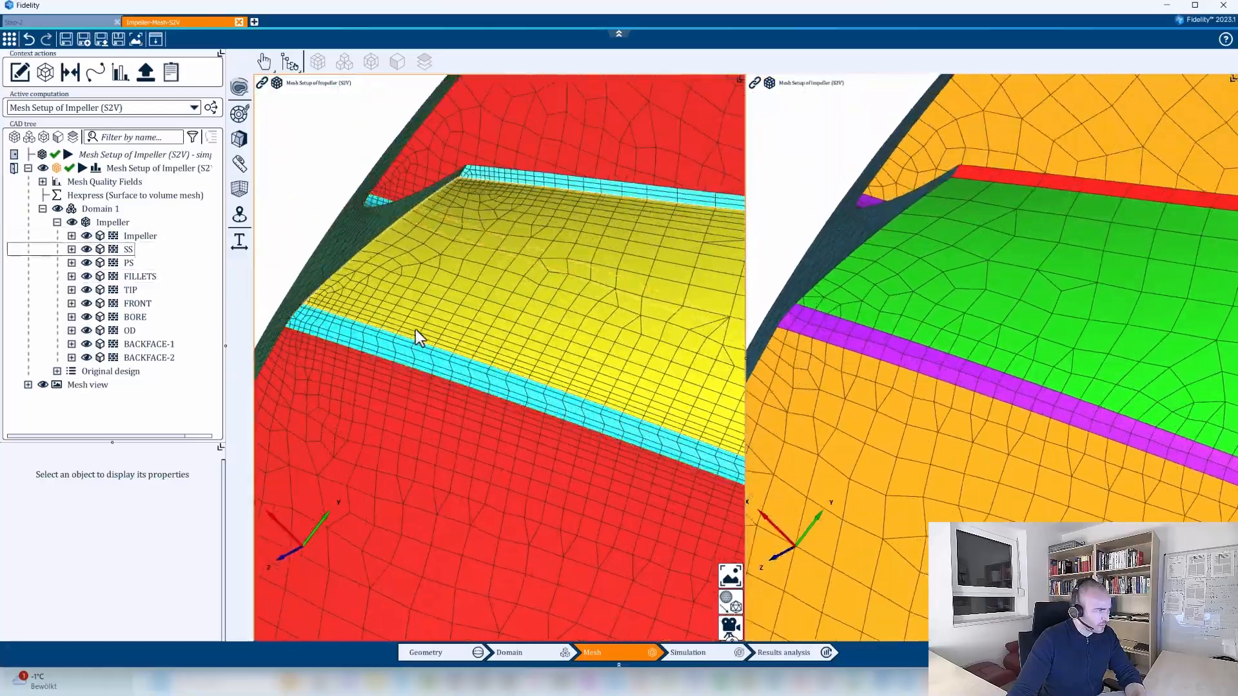
Compare the two Impeller-Mesh-S2V meshes along the blade leading edges and across the whole impeller.
middle_drag(412, 332, 497, 392)
scroll(555, 352, down, 2)
scroll(603, 336, down, 10)
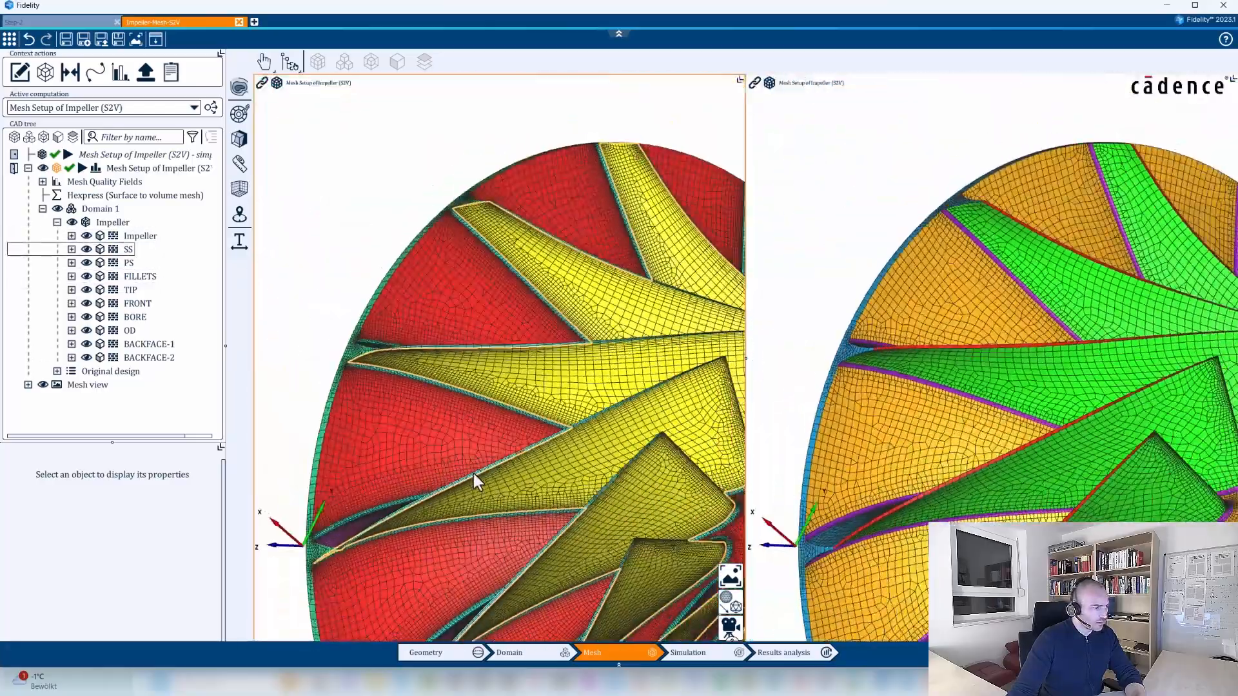
scroll(513, 438, up, 10)
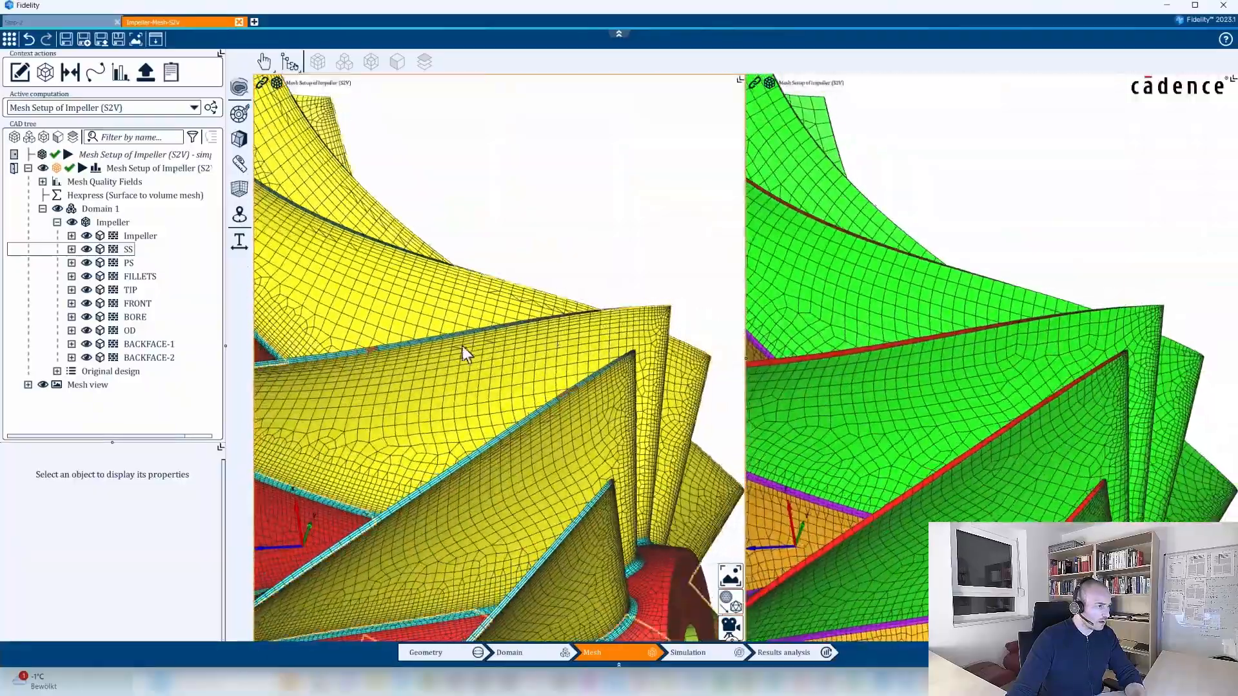
middle_drag(466, 353, 483, 456)
scroll(540, 386, down, 5)
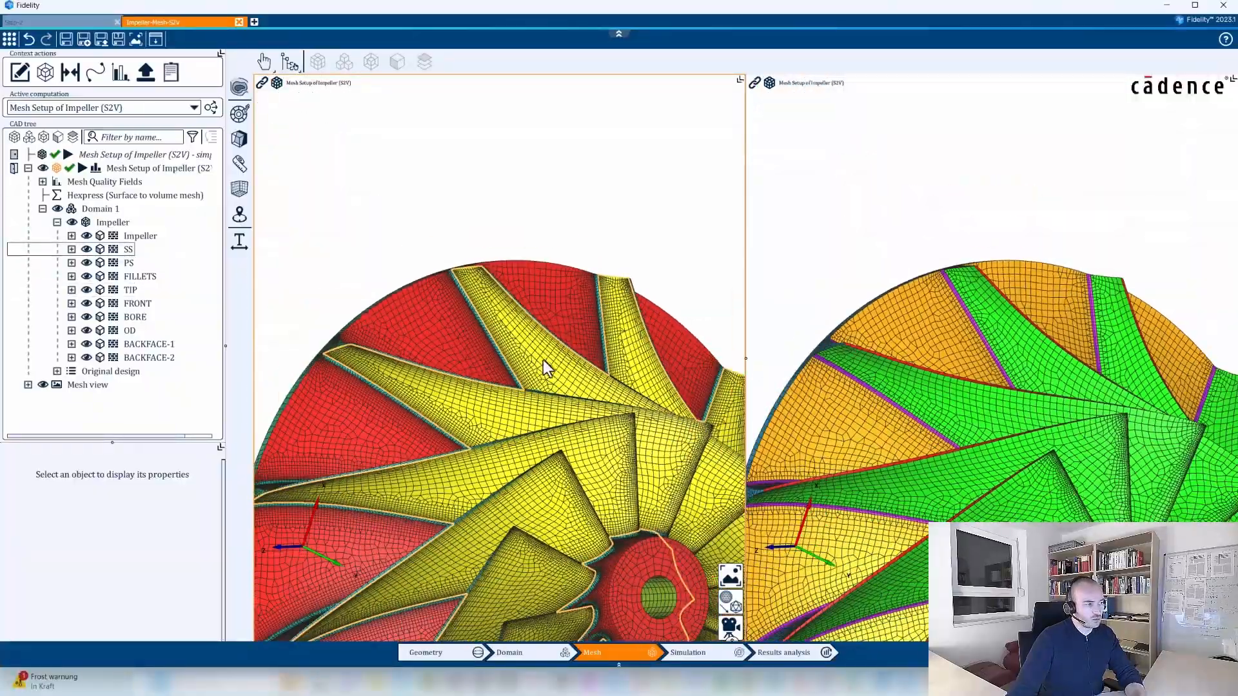
scroll(587, 290, down, 5)
middle_drag(575, 325, 539, 323)
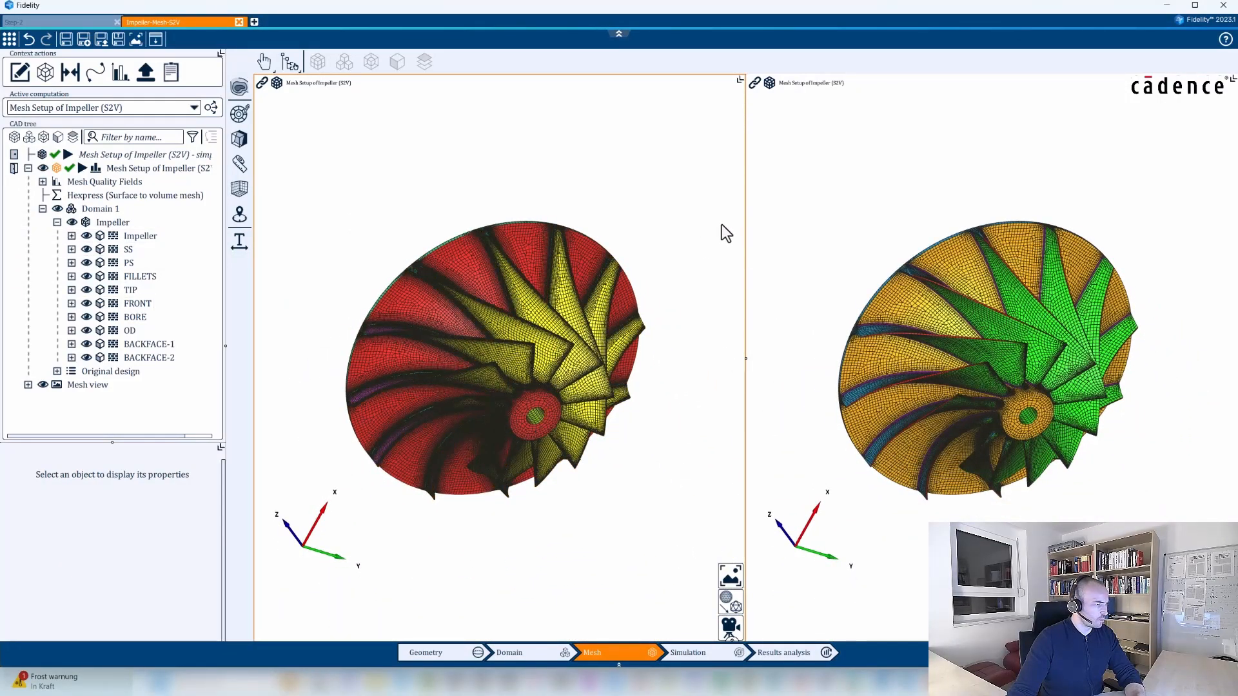
Examine the blade leading edges around the hub on the ungrouped Impeller geometry.
middle_drag(672, 419, 445, 406)
scroll(537, 362, up, 5)
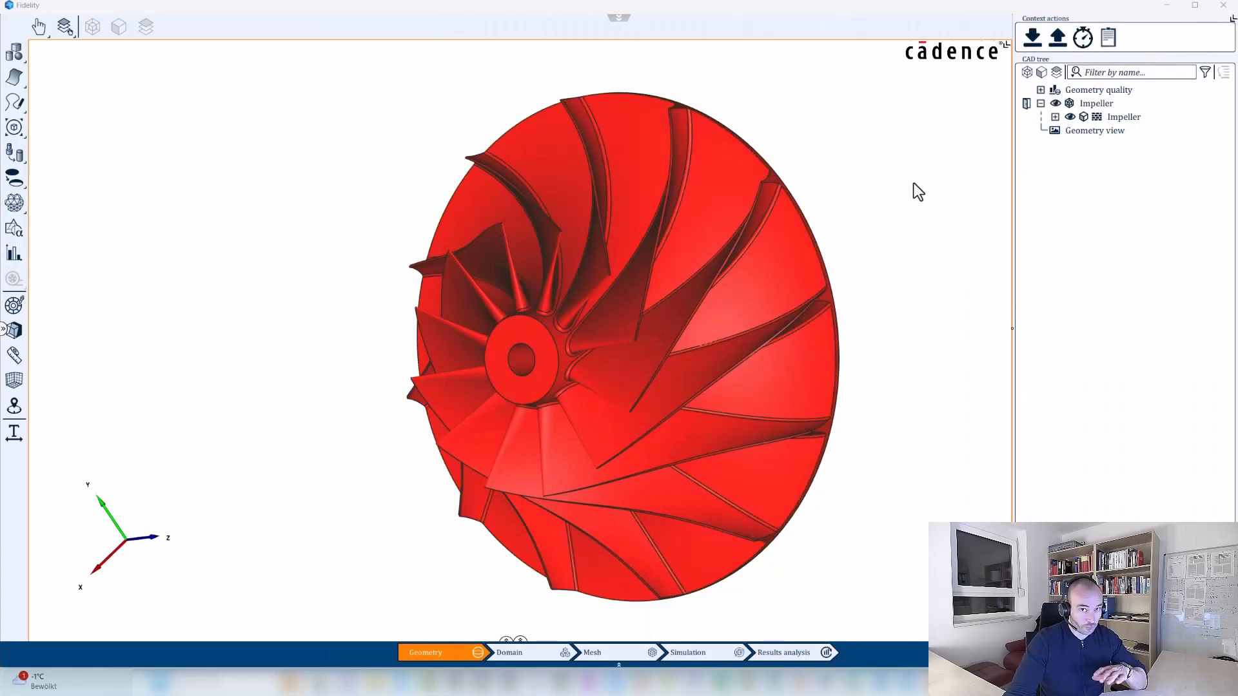
middle_drag(671, 409, 768, 451)
scroll(655, 293, up, 5)
middle_drag(655, 293, 590, 431)
scroll(596, 422, up, 4)
middle_drag(700, 366, 635, 373)
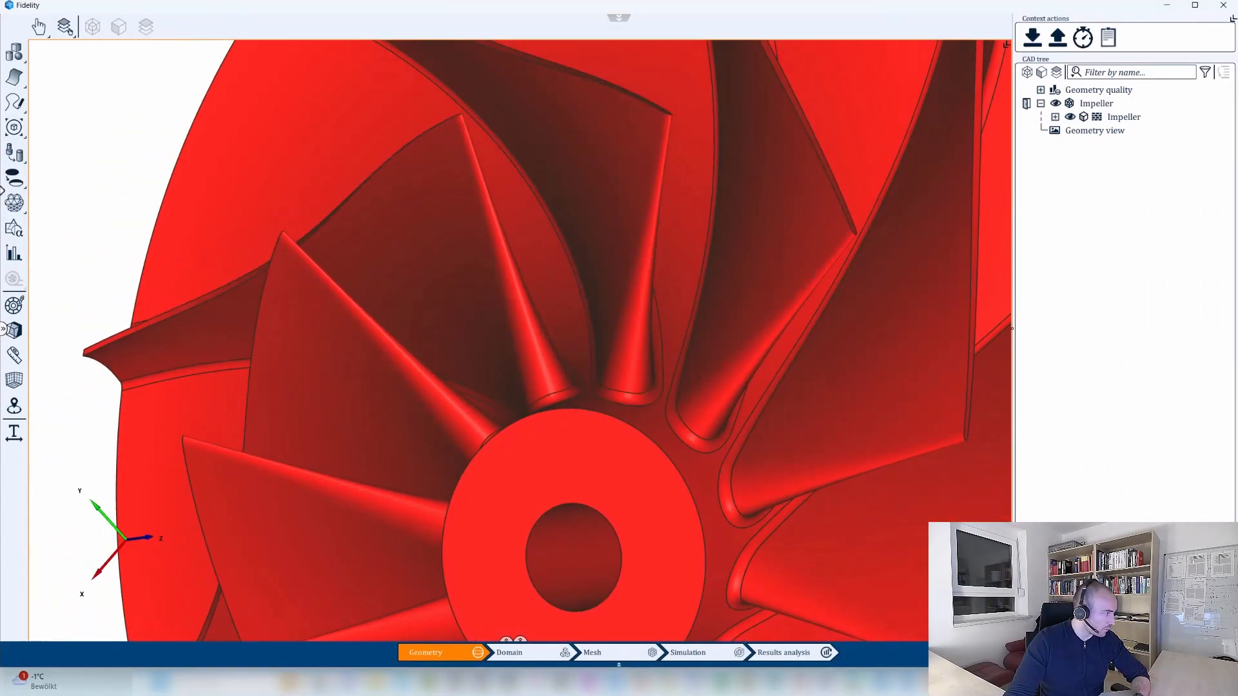
Split several blade faces along their leading edges with the face-splitting tool.
click(12, 124)
click(16, 202)
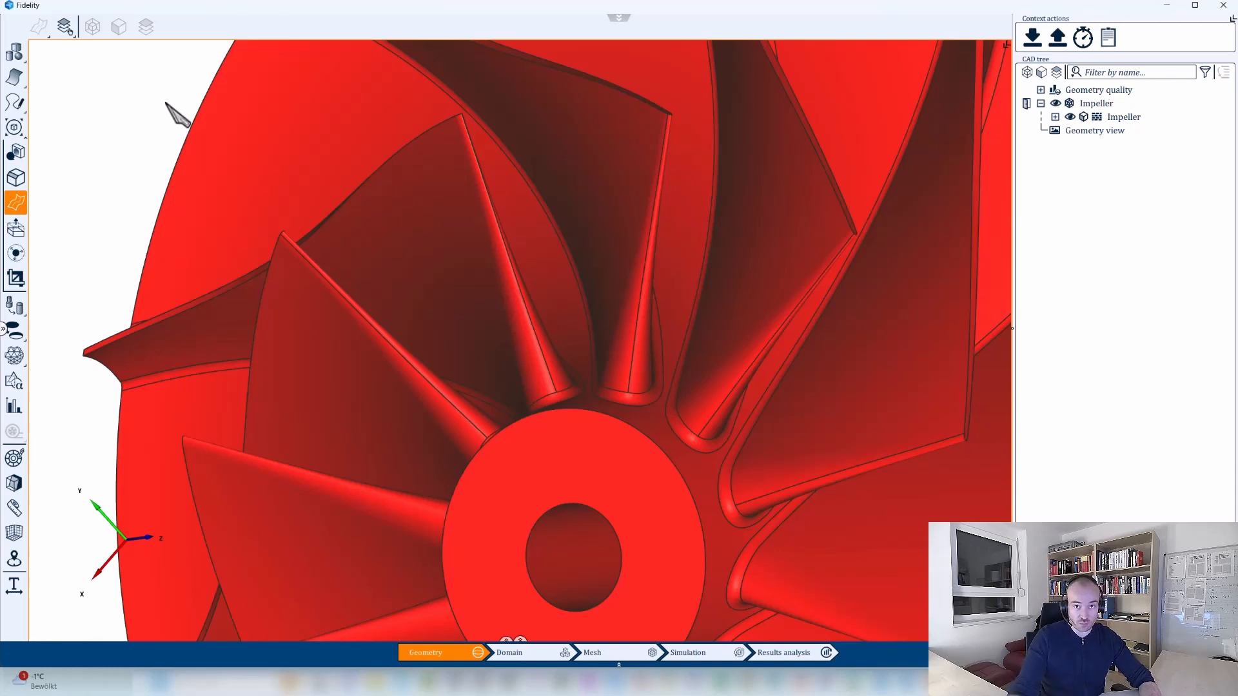
key(Escape)
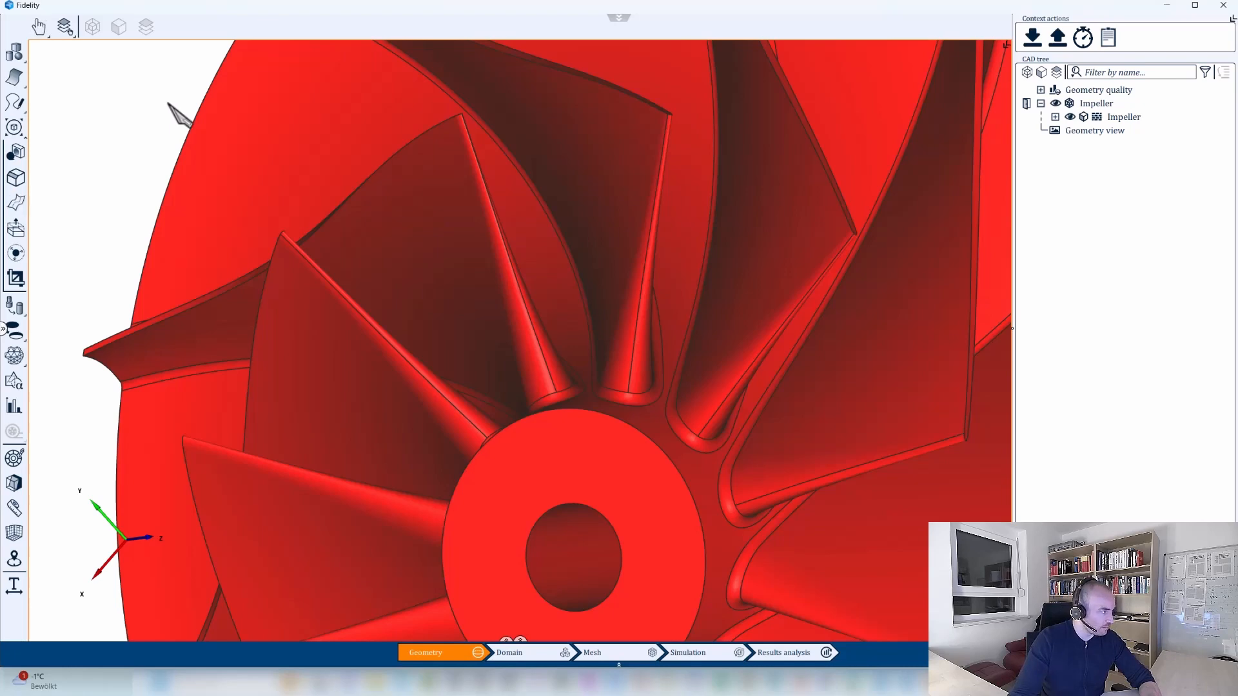
Undo the face splits along the blade leading edges and check the restored blades.
middle_drag(590, 381, 555, 409)
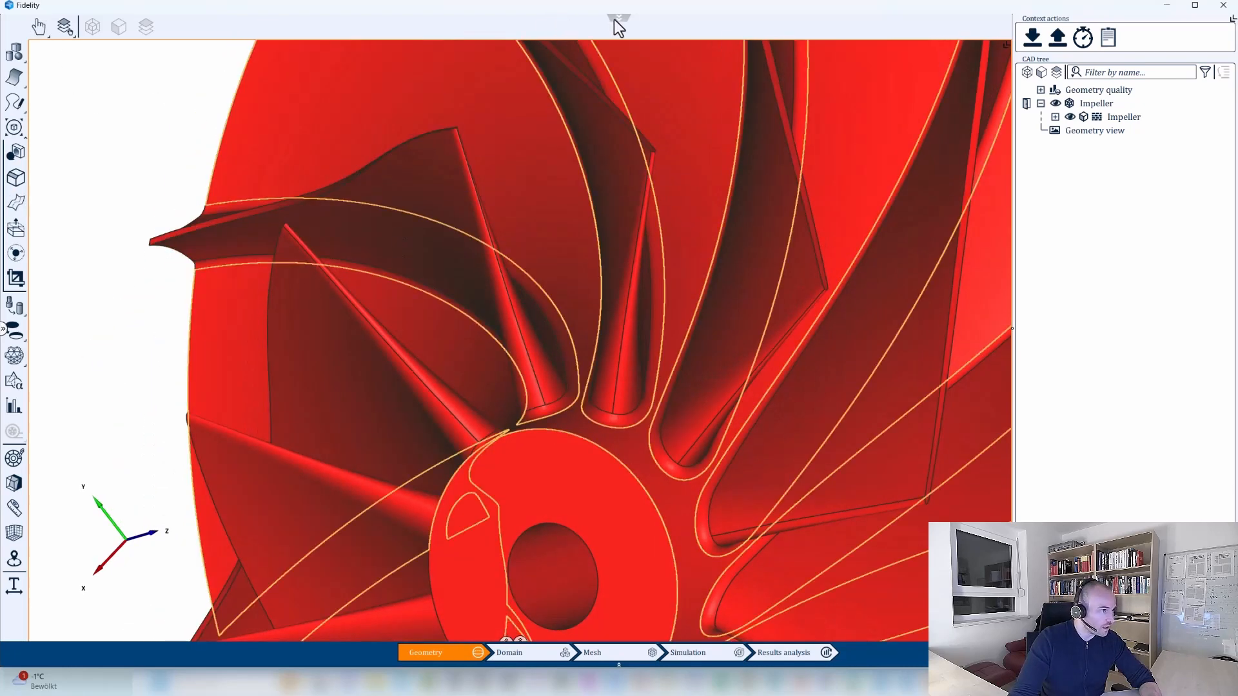
click(617, 18)
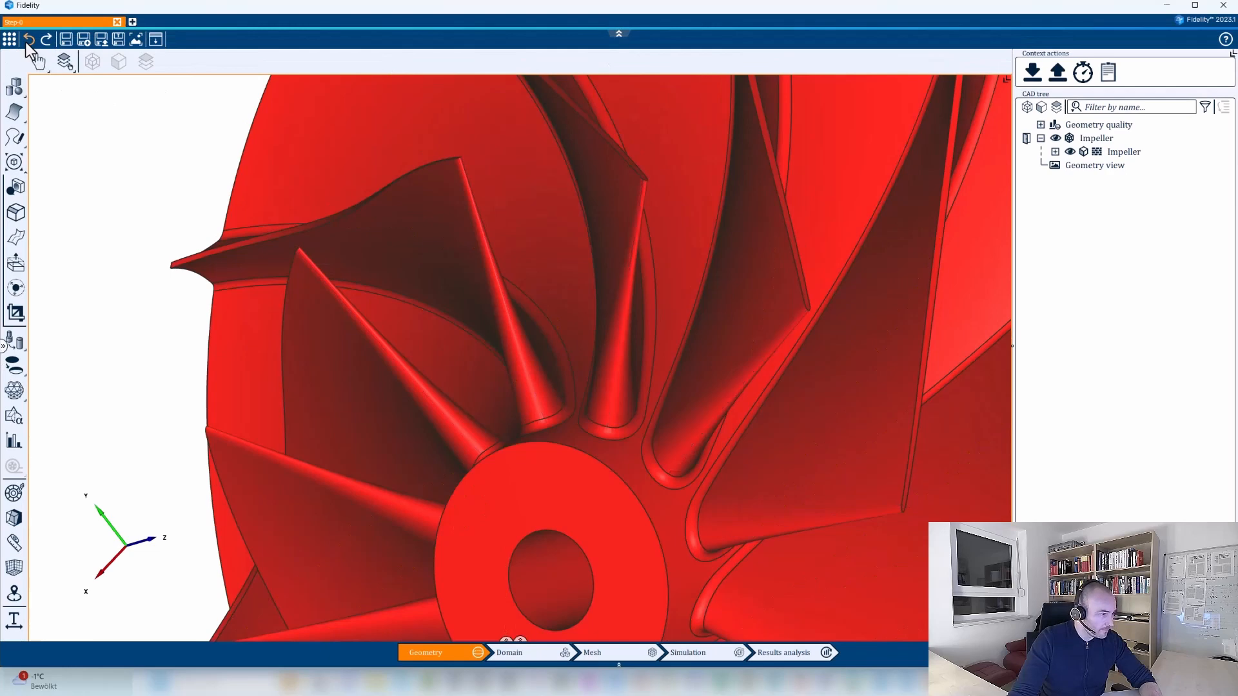
middle_drag(934, 400, 1014, 193)
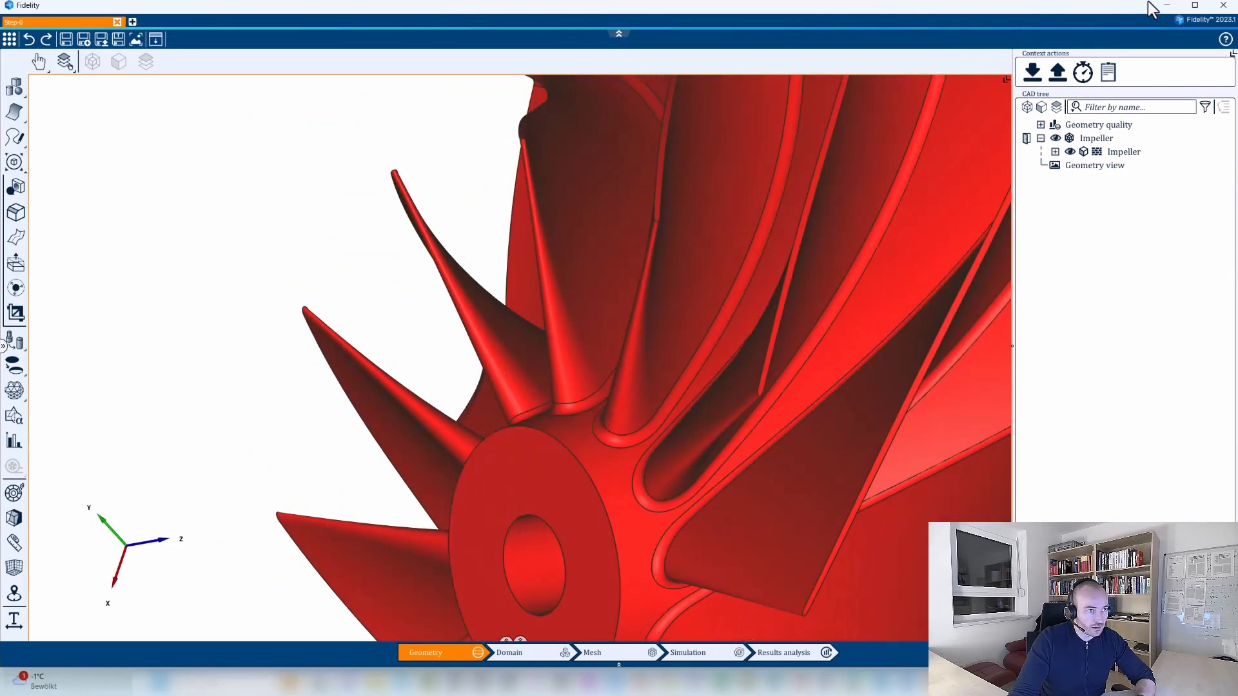
Switch to the code editor, close geometry.py, and review the assembly lookup and surface list in split_faces.py.
click(1166, 5)
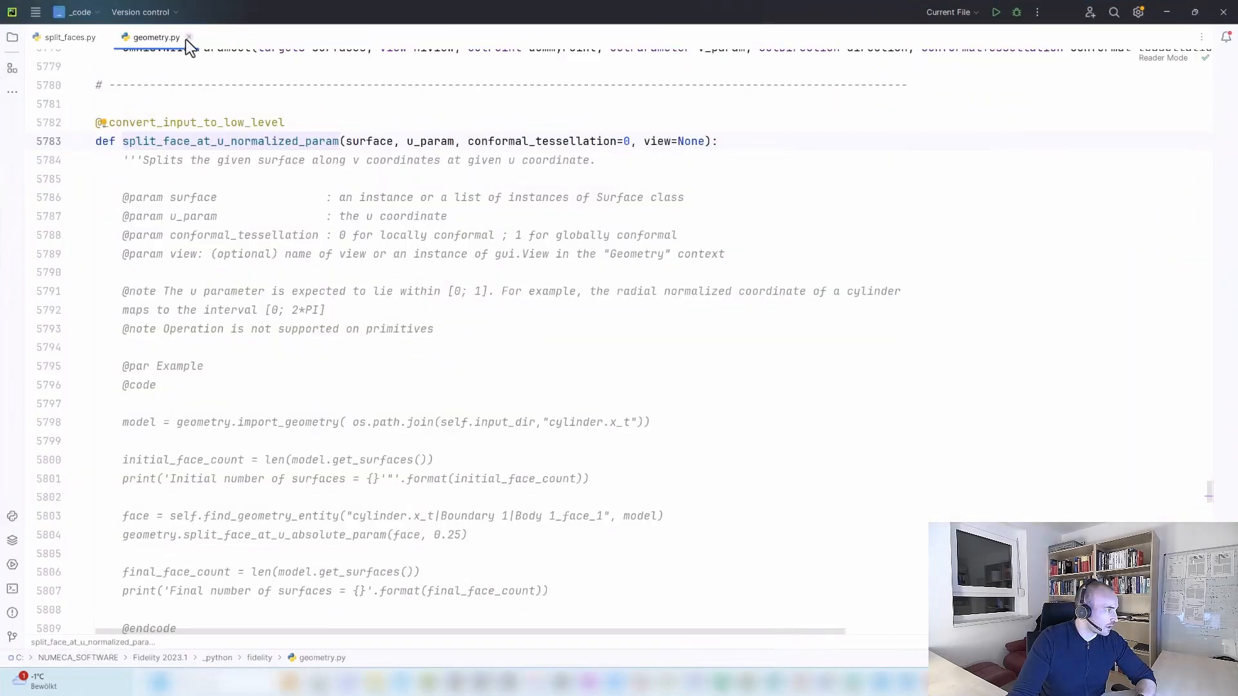
click(188, 37)
click(108, 77)
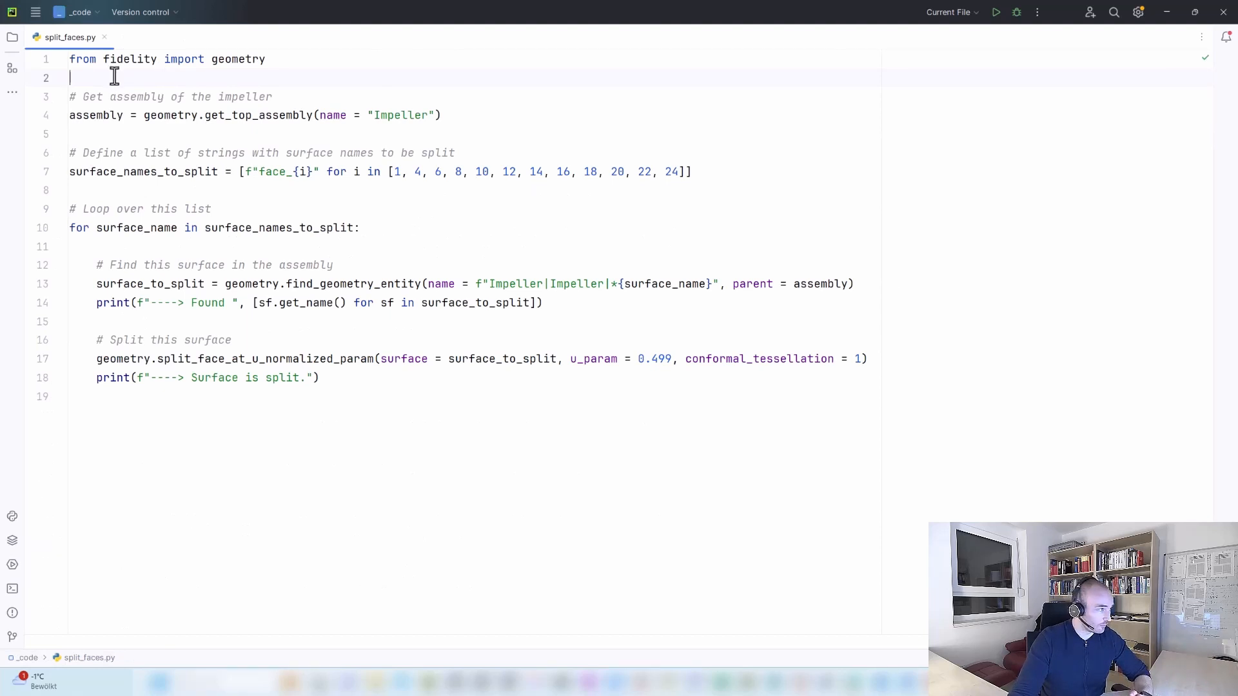
click(107, 133)
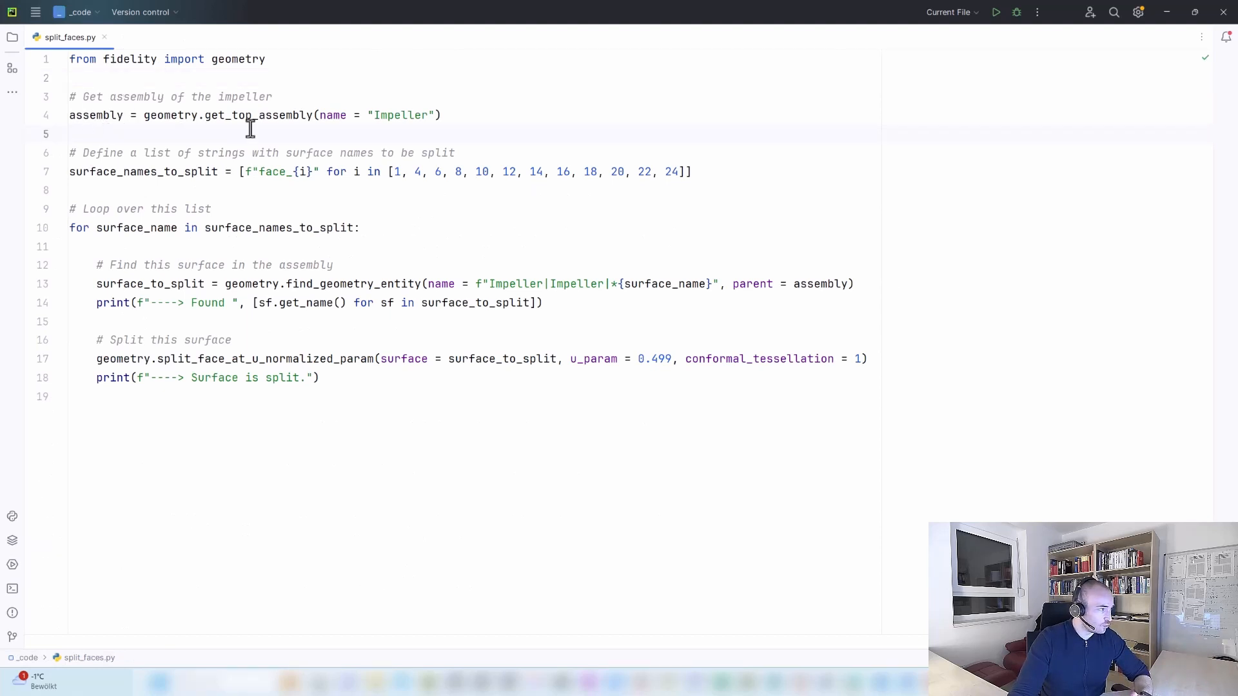
mouse_move(267, 117)
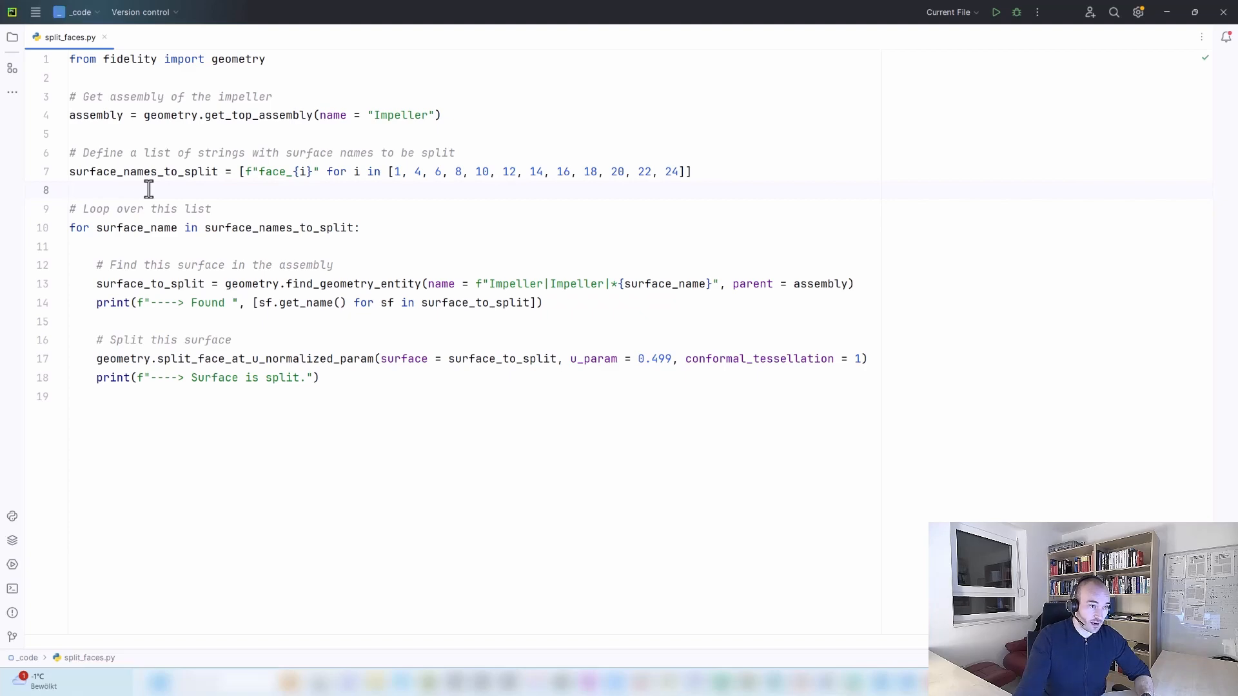
Return from the code editor to the impeller geometry in Fidelity.
click(1161, 18)
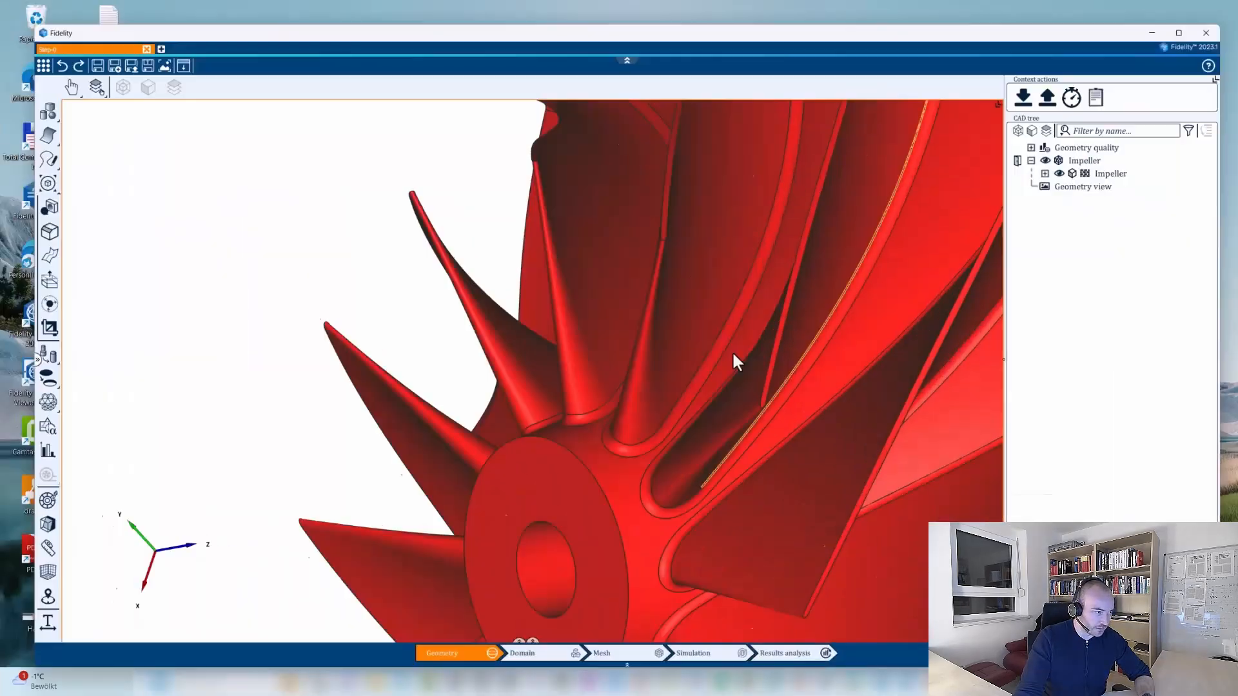
scroll(733, 351, up, 3)
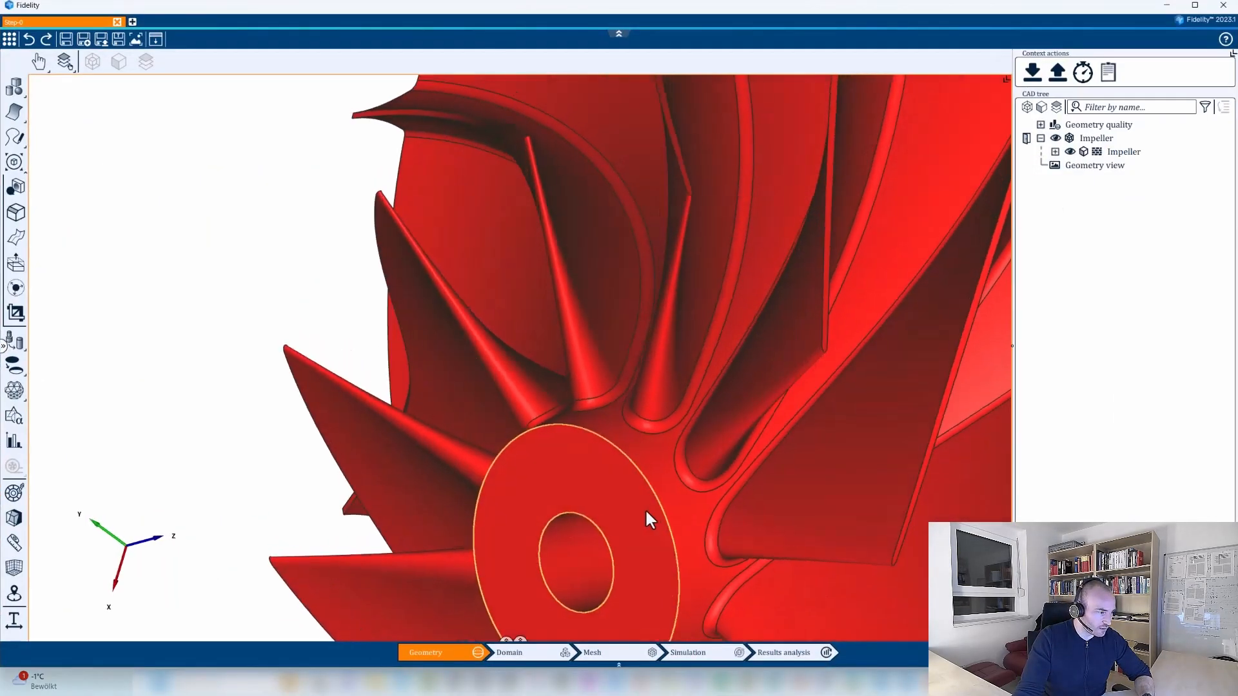
Change the selection mode so that picking one blade face selects all matching blade faces of the impeller.
click(4, 346)
middle_drag(829, 437, 779, 433)
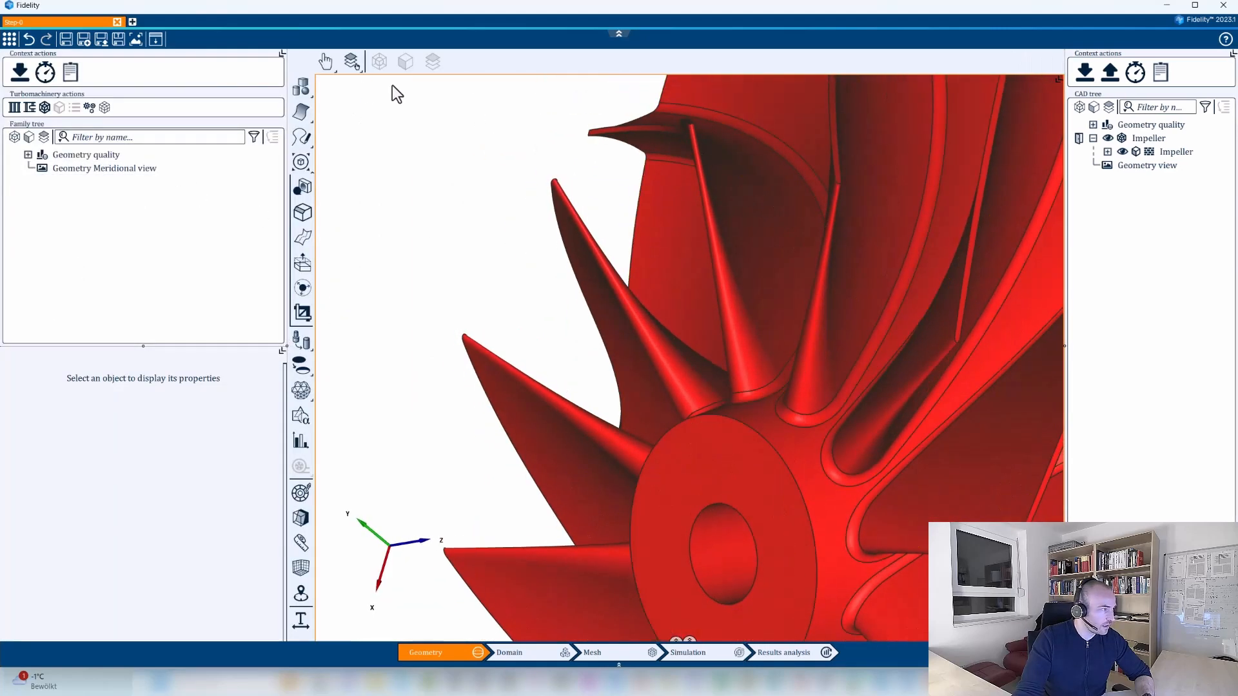
click(326, 64)
click(417, 109)
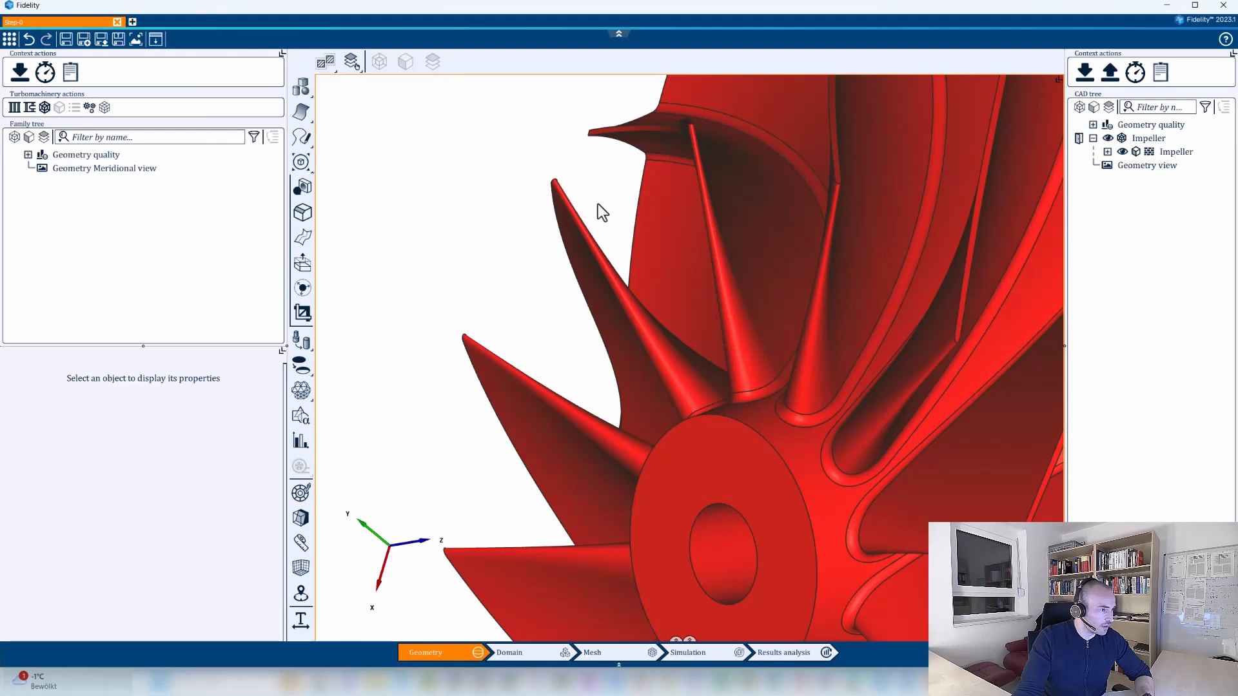
middle_drag(577, 192, 778, 246)
click(826, 269)
middle_drag(935, 234, 1031, 201)
scroll(753, 258, down, 3)
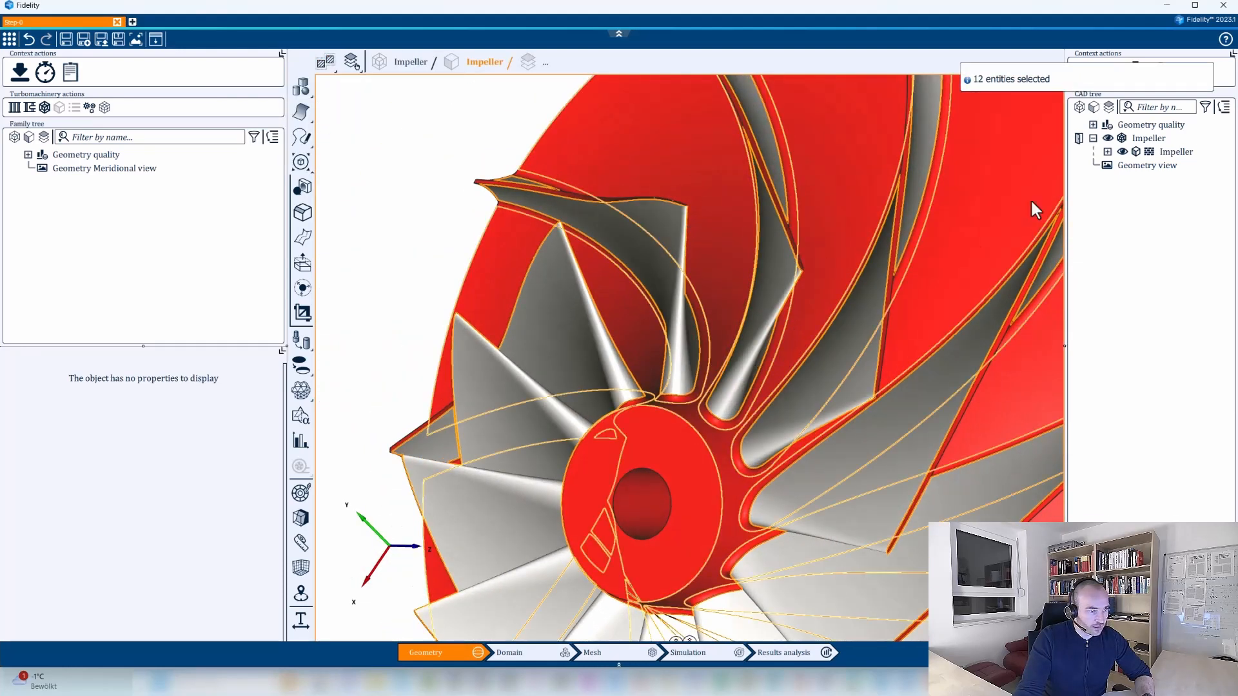
Expand the Impeller body in a widened CAD tree and compare the selected face names with the surface list in split_faces.py.
click(1107, 153)
drag(1066, 161, 841, 174)
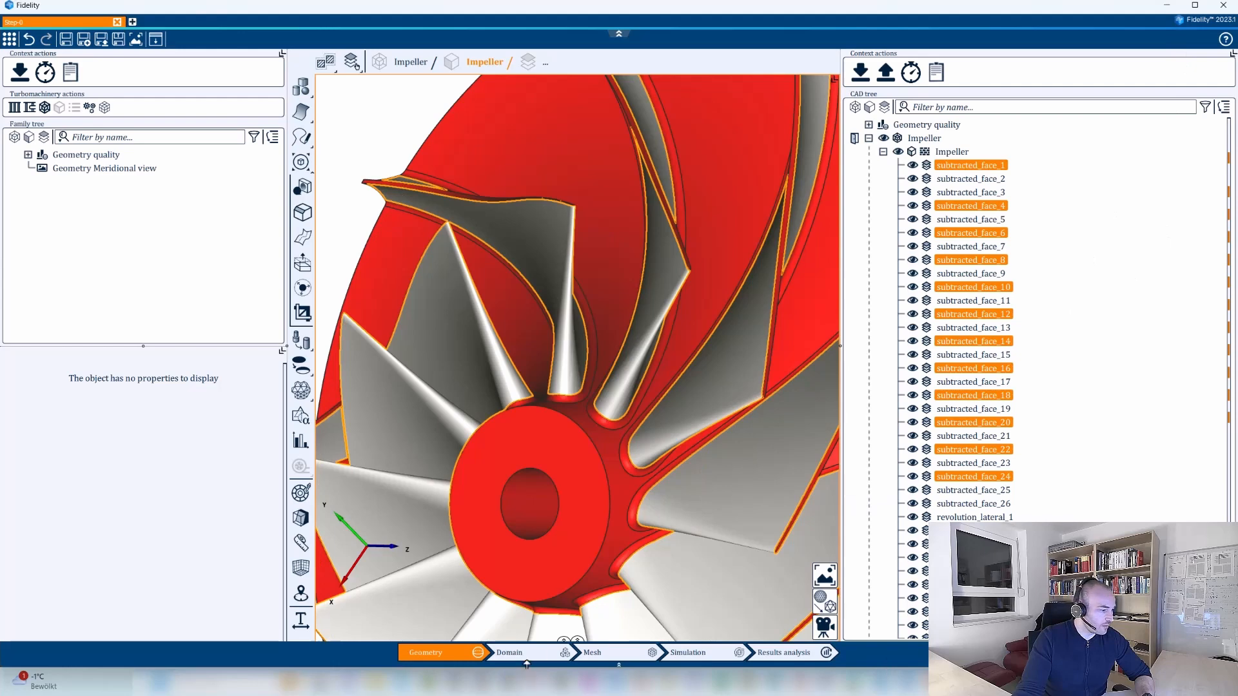
click(413, 606)
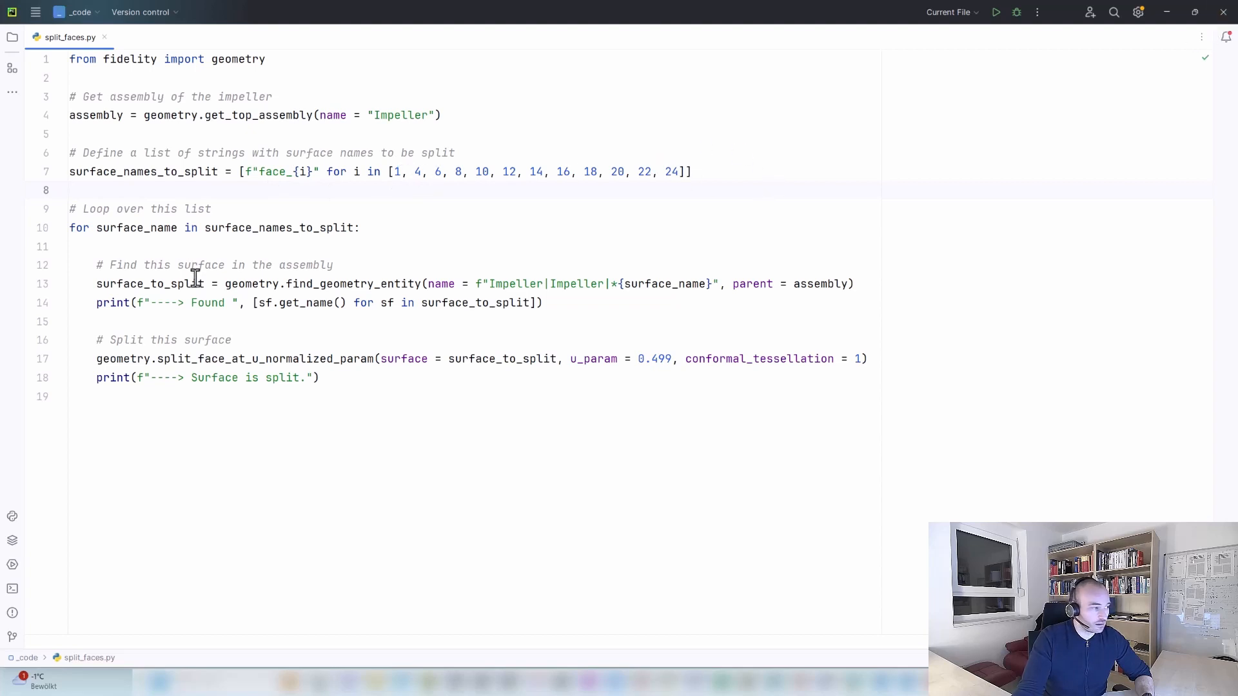
click(1166, 11)
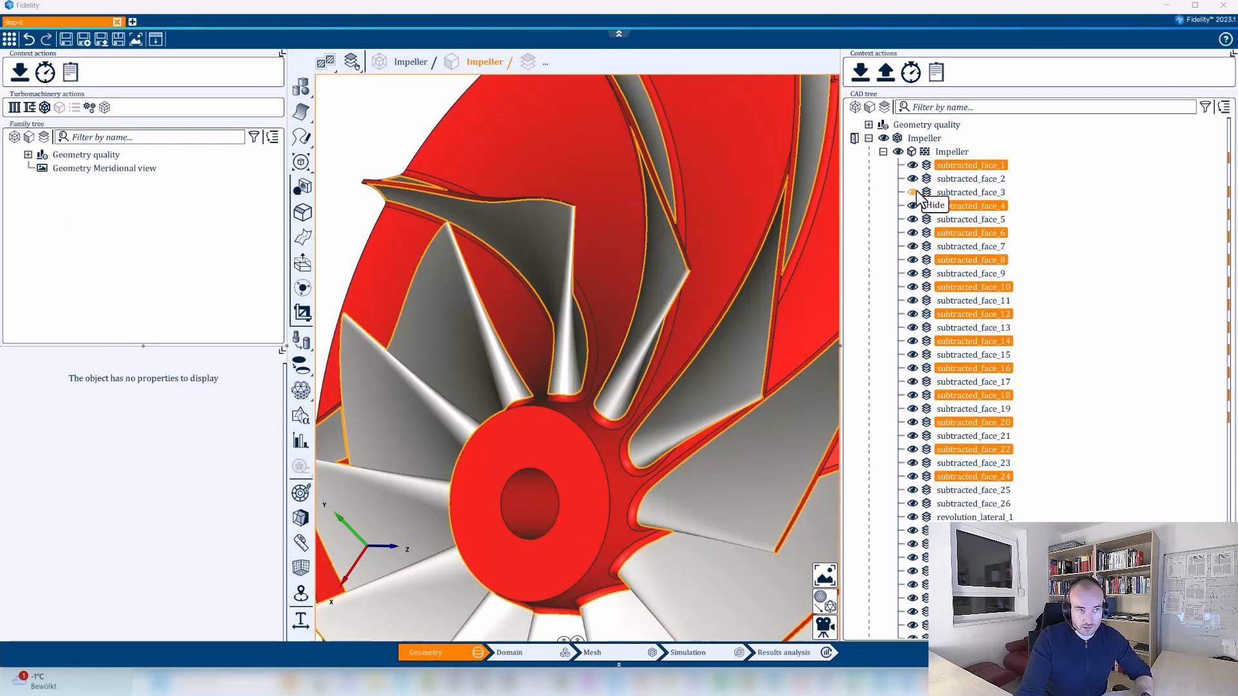
Switch to the code editor to review the Impeller|Impeller path in the find_geometry_entity call, and compare it with Fidelity's CAD tree.
click(1166, 5)
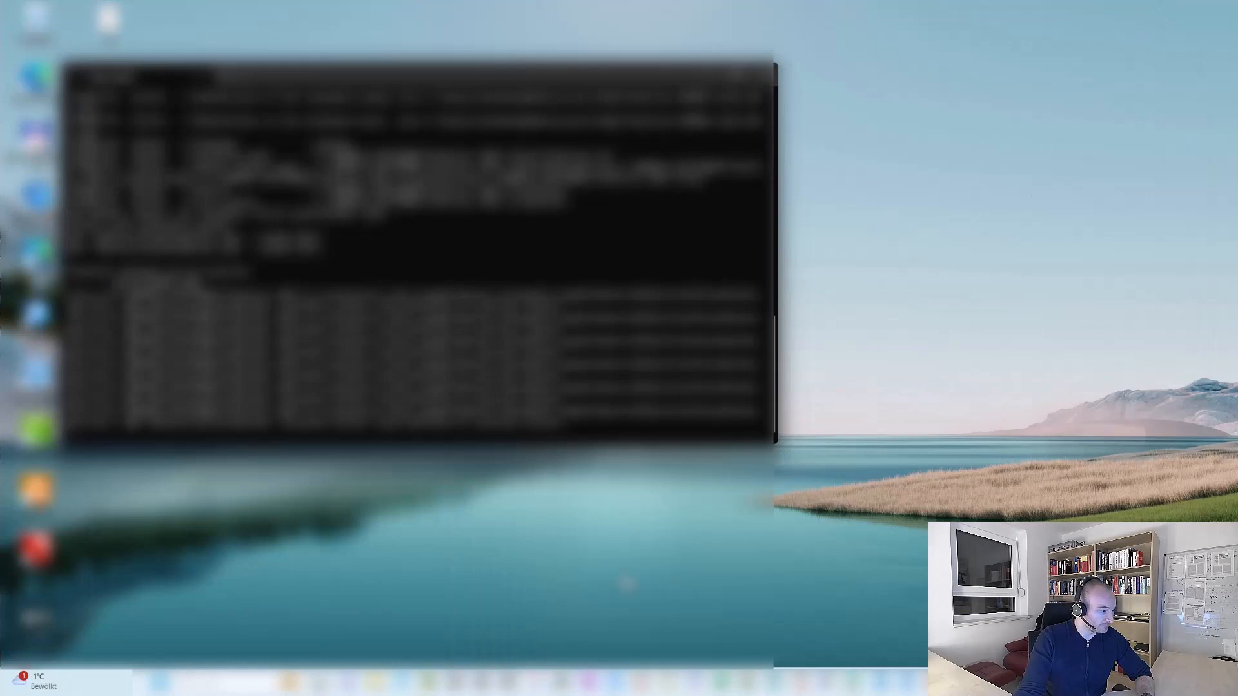
click(445, 681)
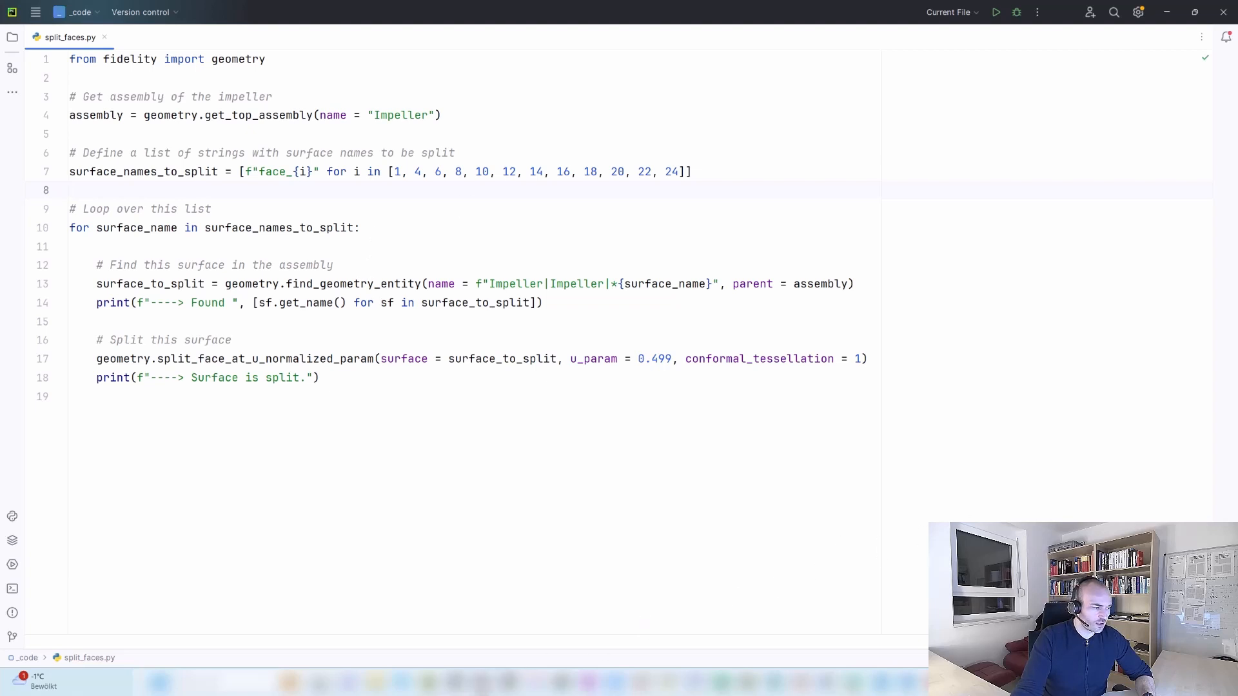
click(514, 283)
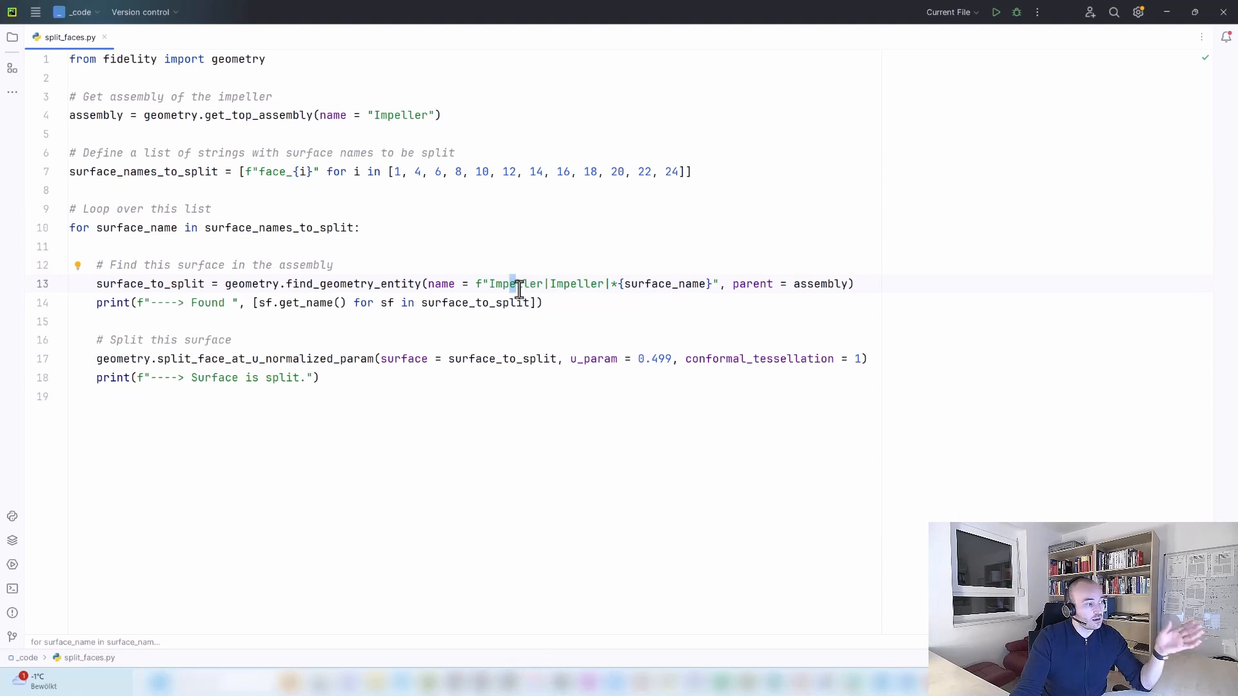
click(590, 283)
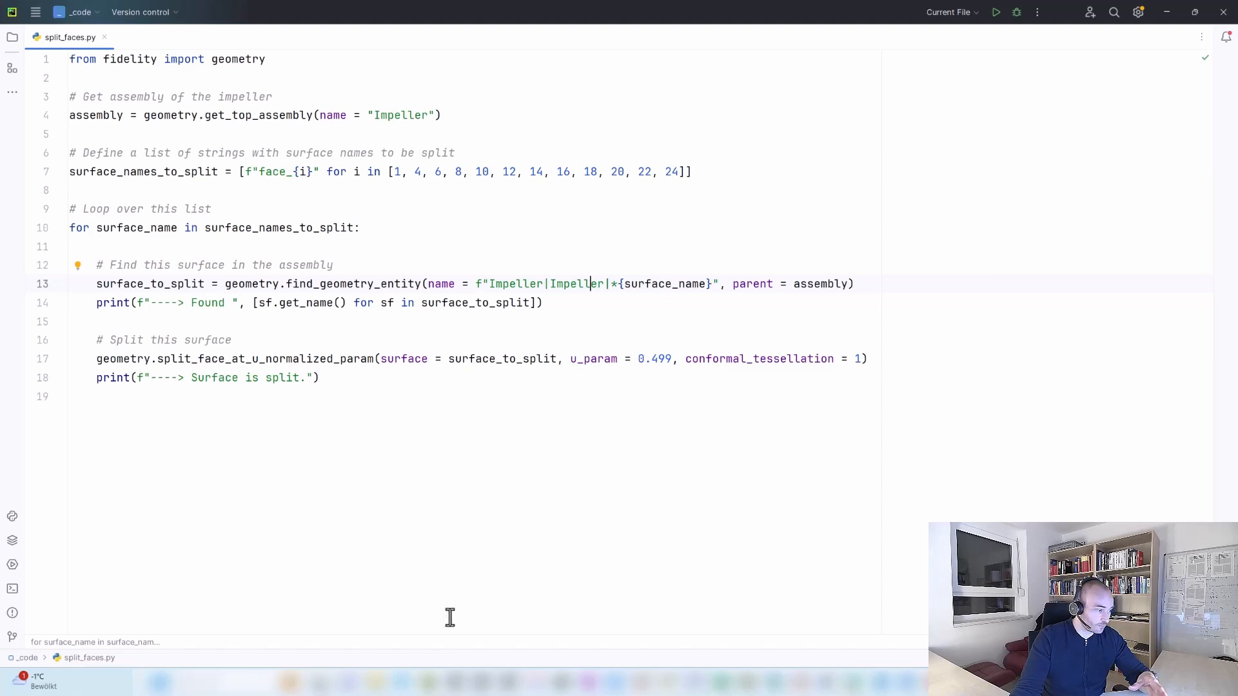
click(928, 684)
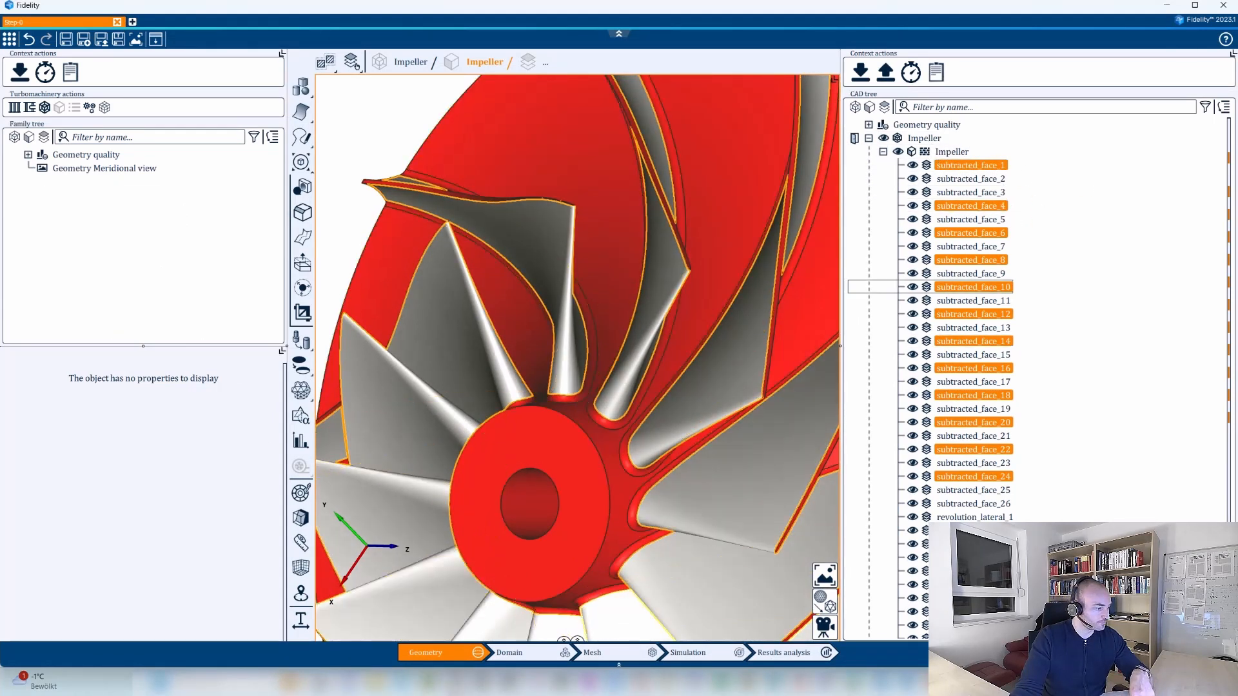
In the code editor, review the split_face_at_u_normalized_param call and its definition in geometry.py, and return to split_faces.py.
click(437, 688)
click(188, 334)
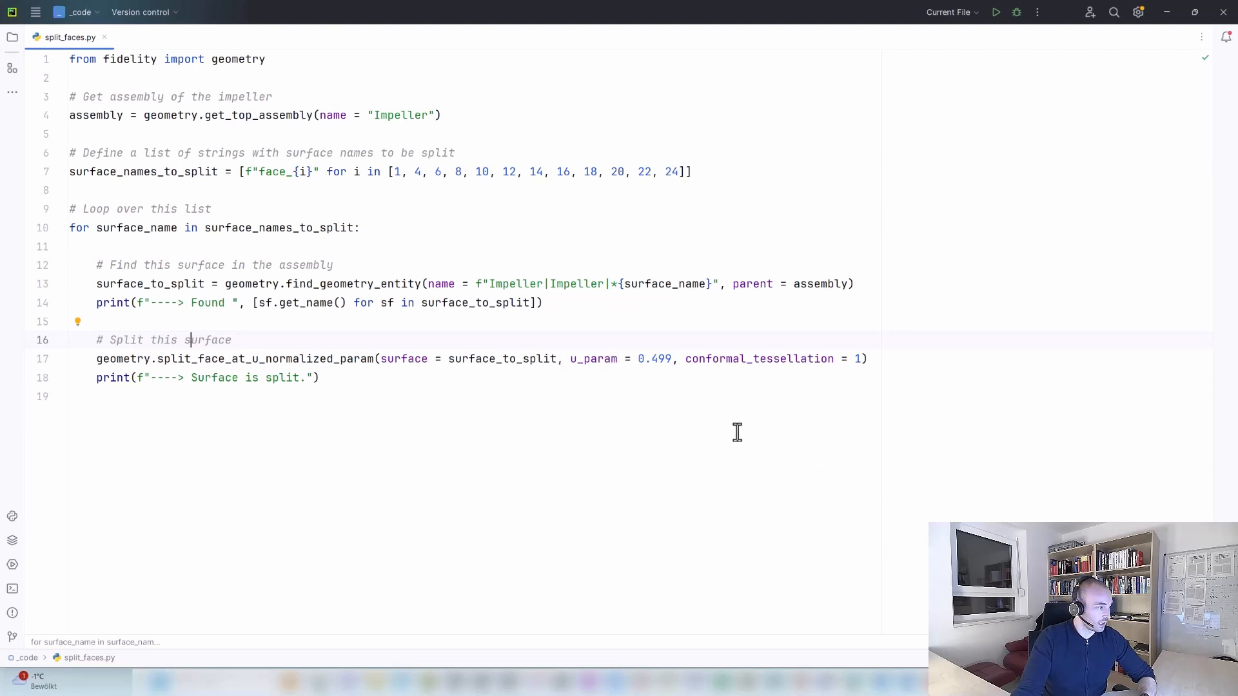
click(343, 375)
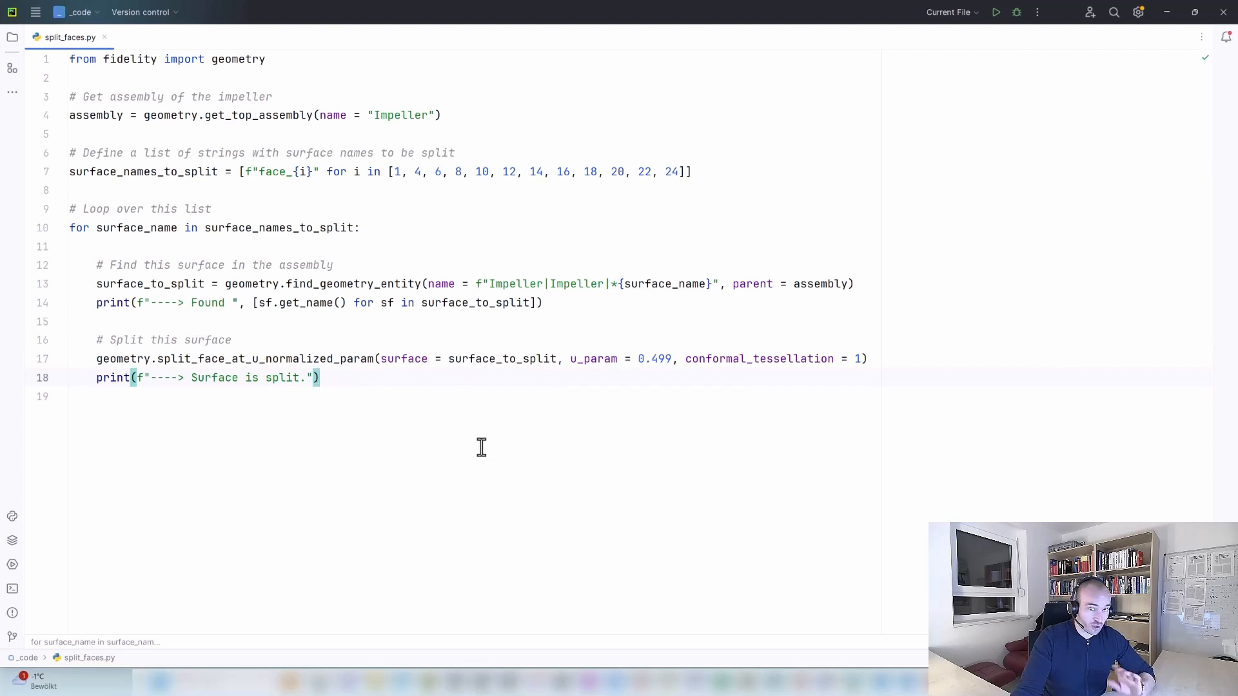
ctrl+click(274, 361)
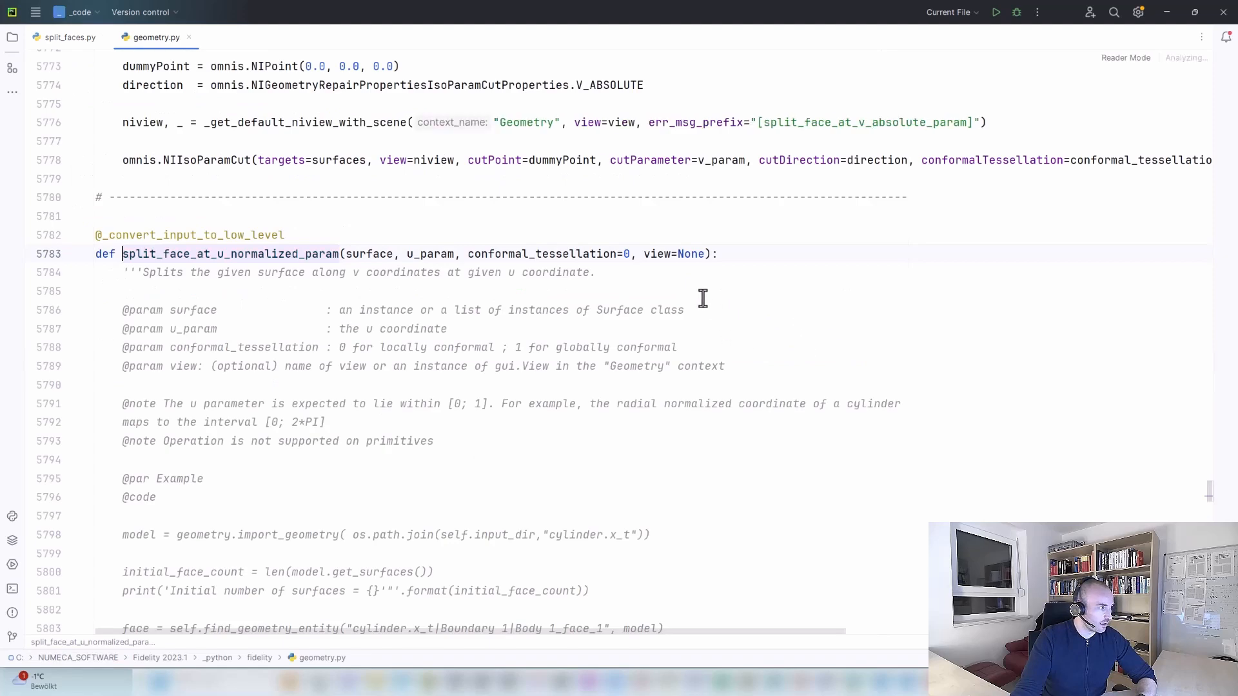
scroll(818, 350, down, 2)
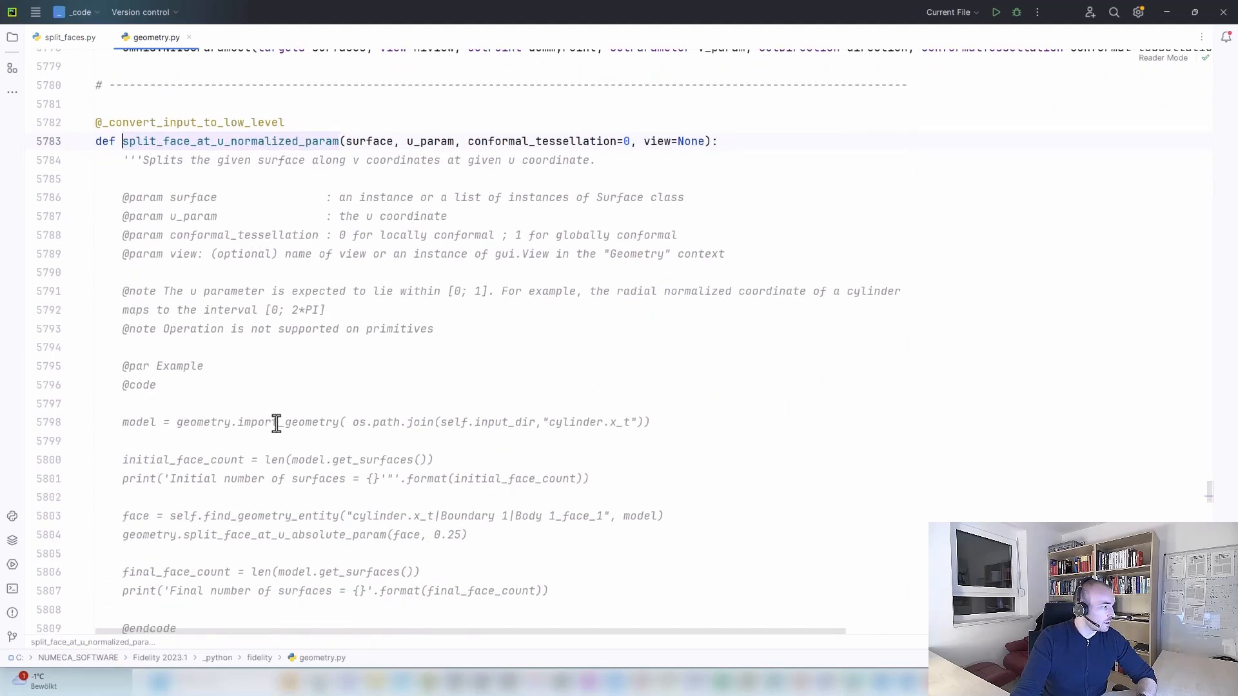
click(54, 41)
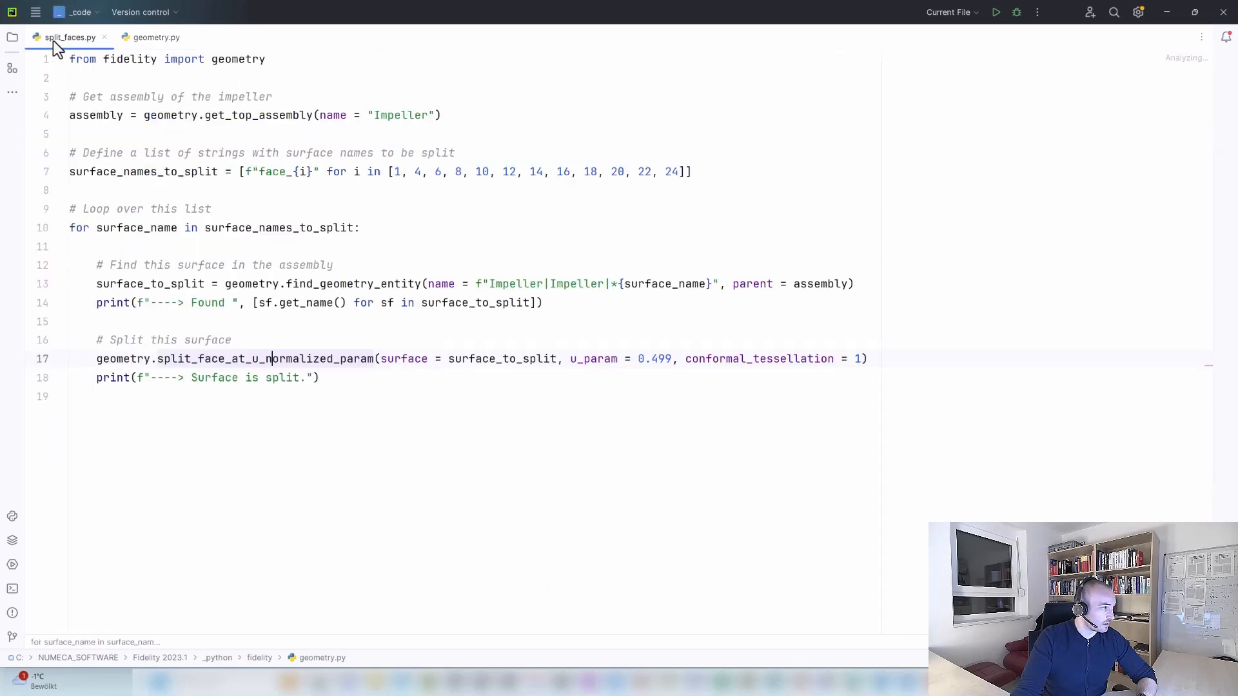